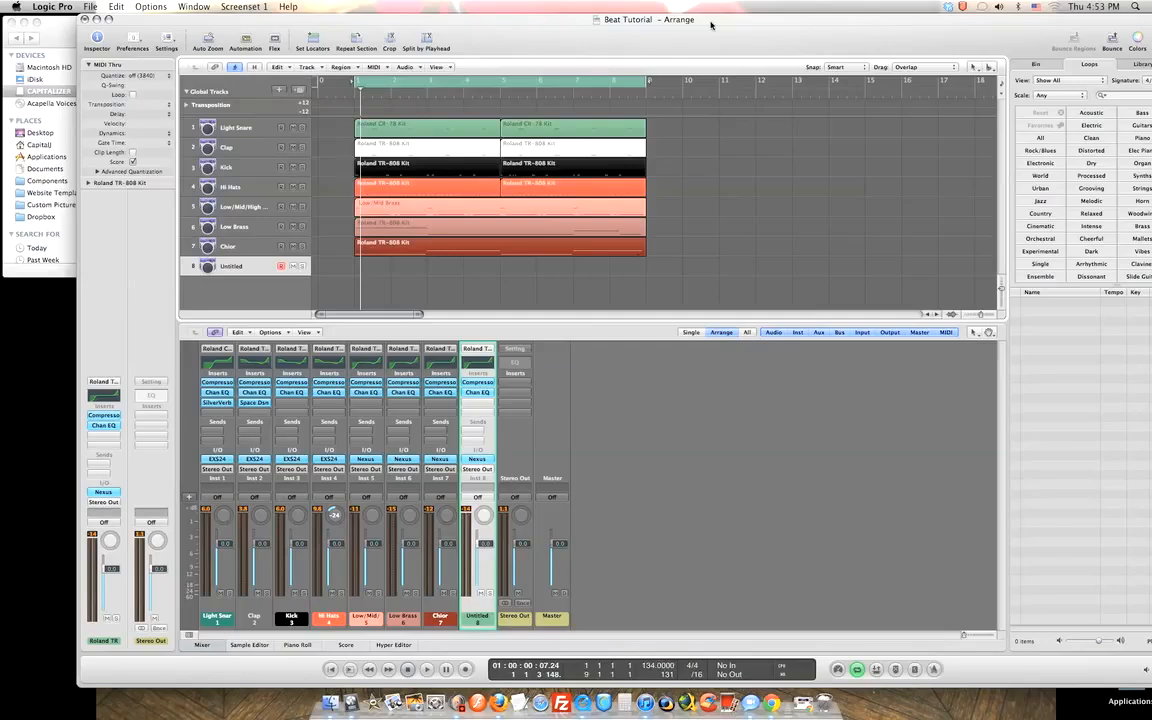
Select the Chior, Low Brass, Low/Mid/High Brass and Untitled tracks in turn.
click(274, 247)
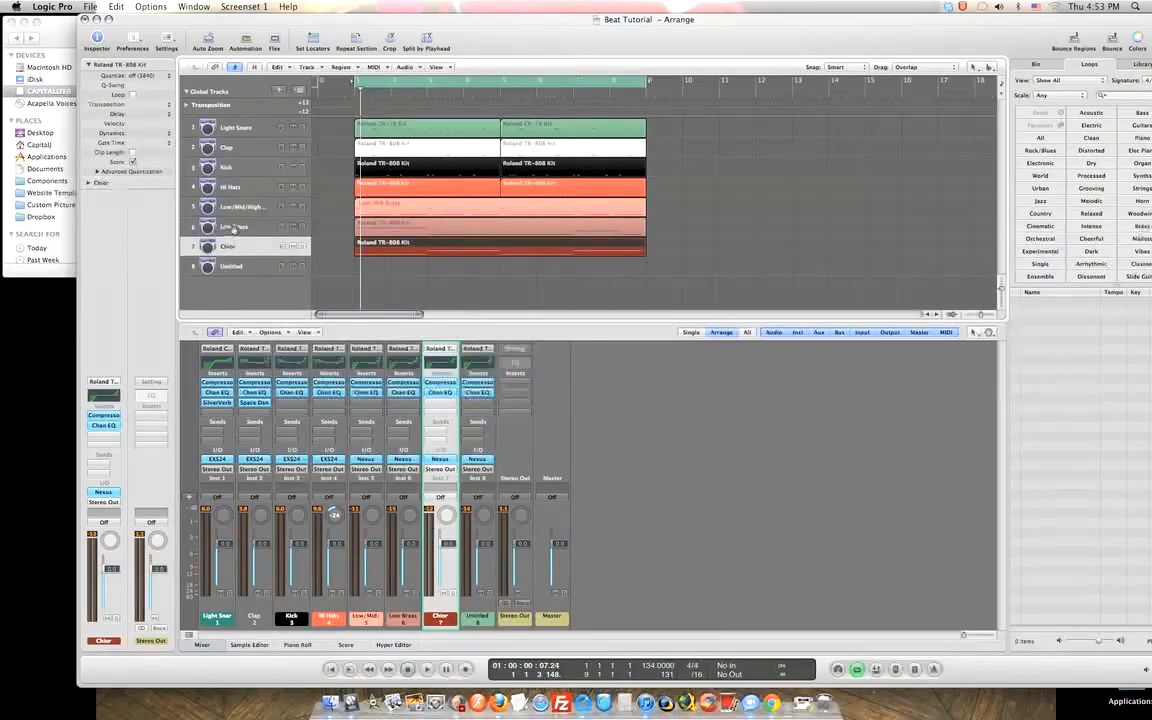
click(242, 231)
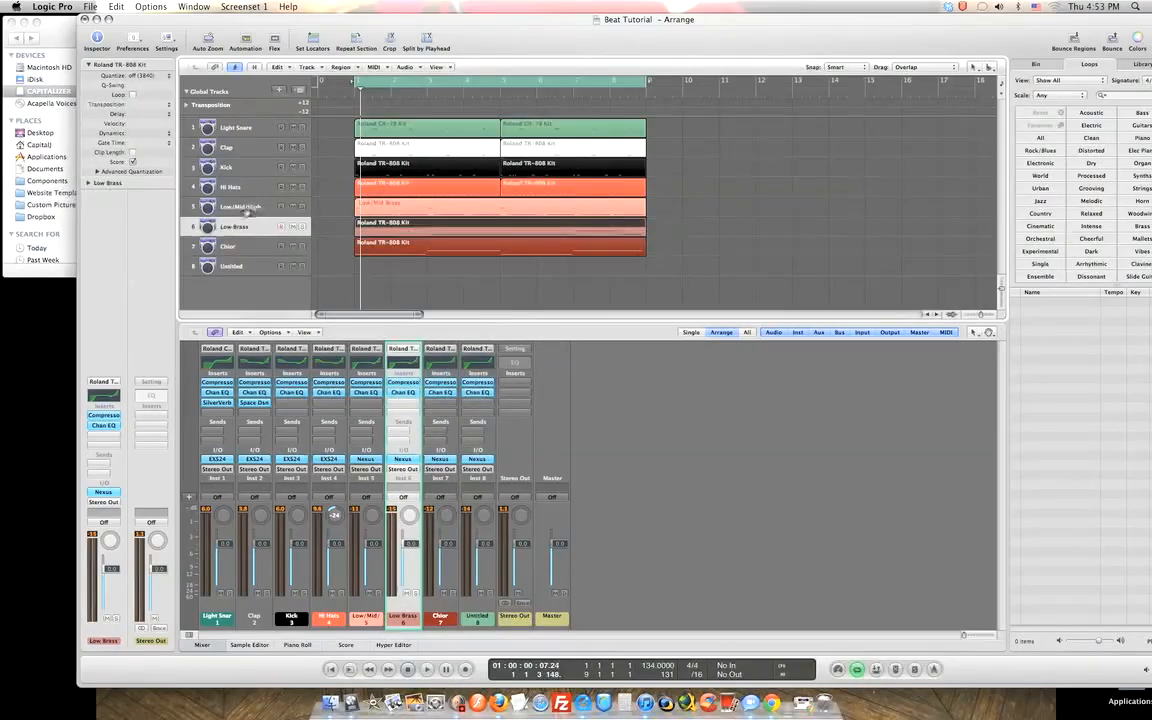
click(246, 209)
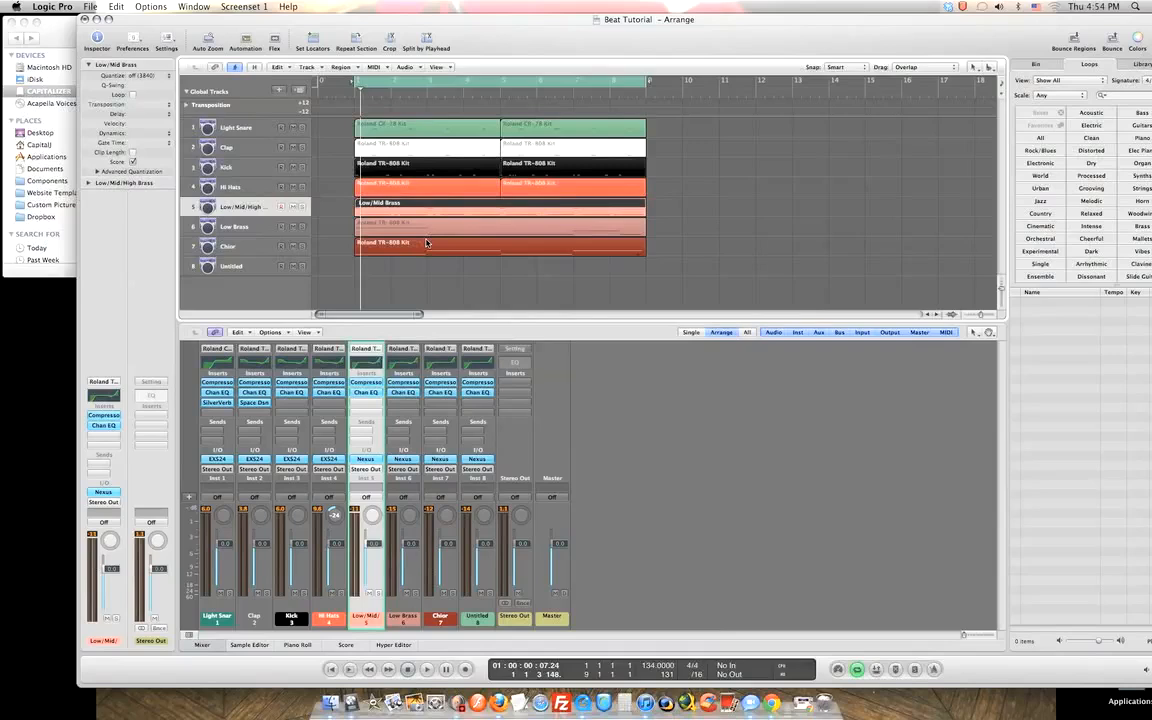
click(240, 265)
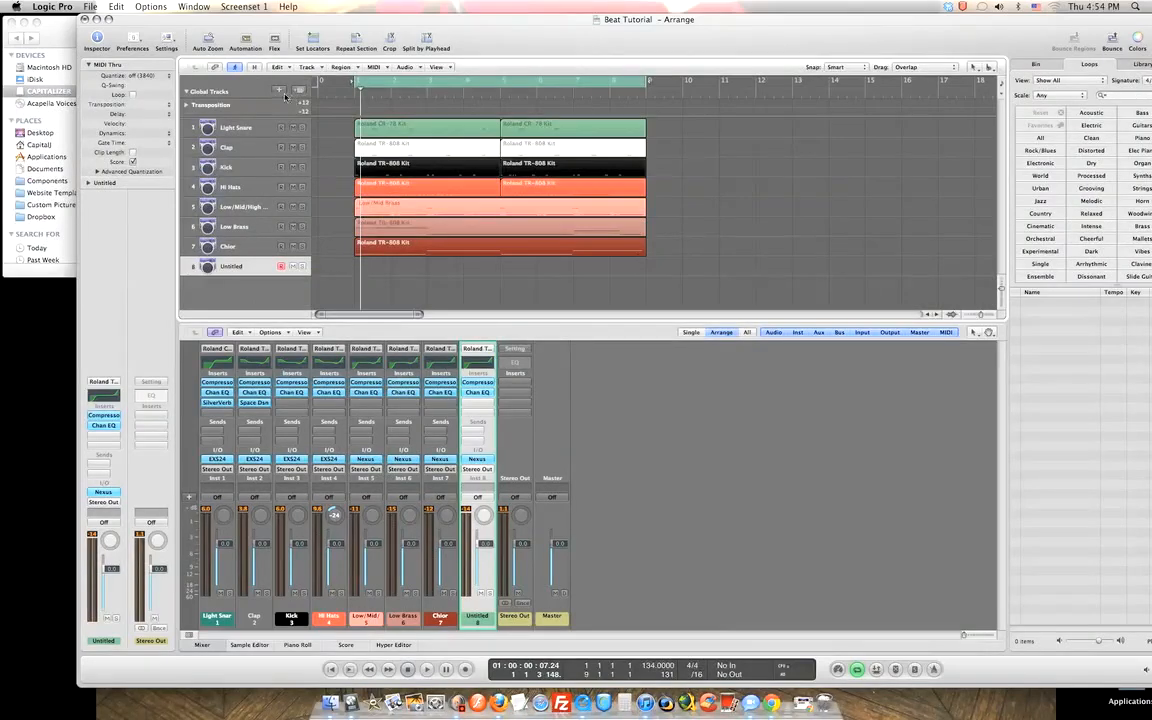
Move recording arm from the Untitled track to the Chior track.
click(245, 249)
click(246, 270)
click(245, 245)
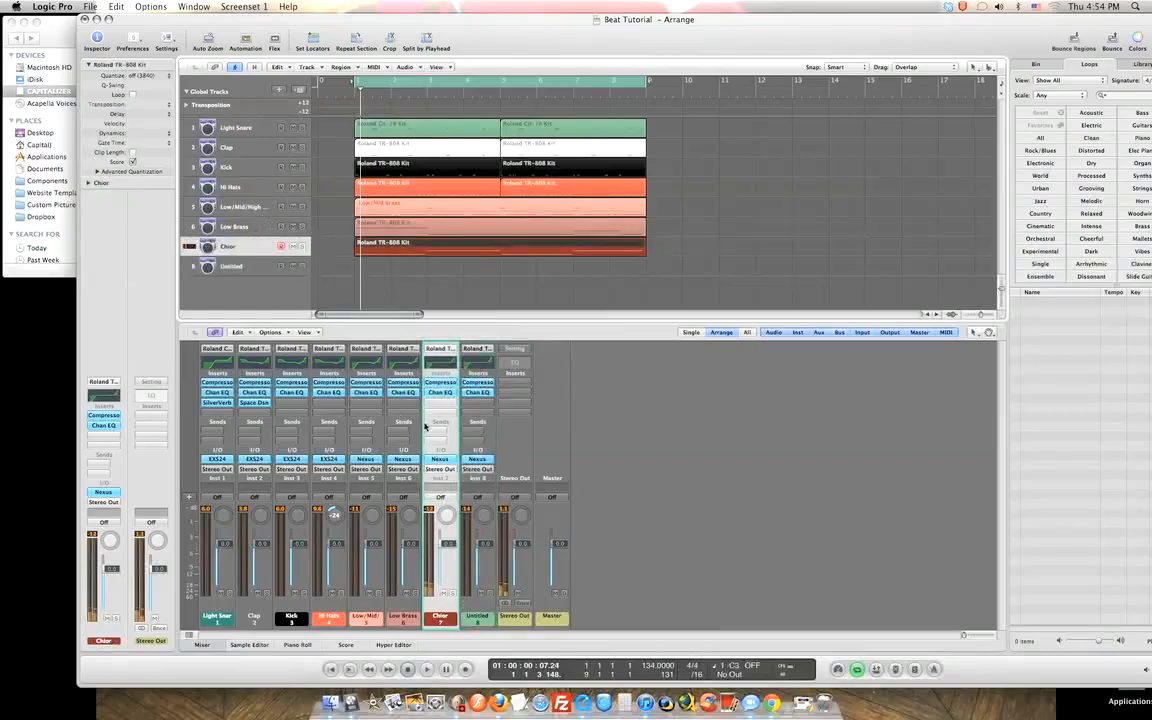
click(232, 266)
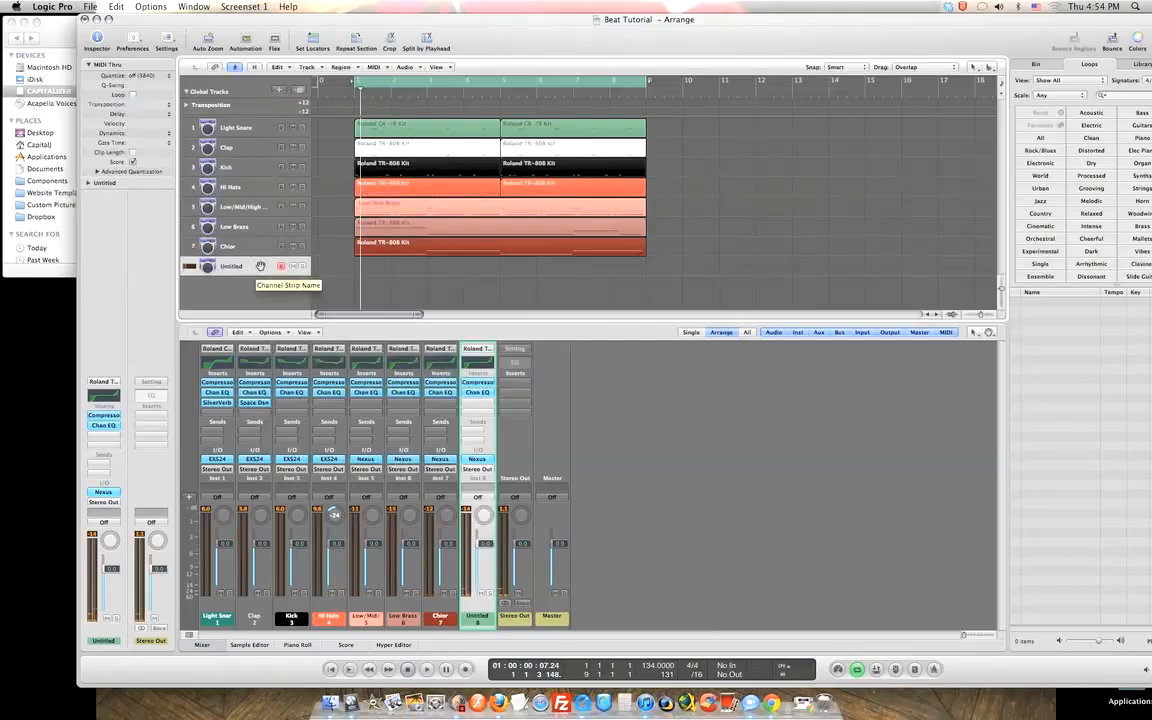
click(257, 247)
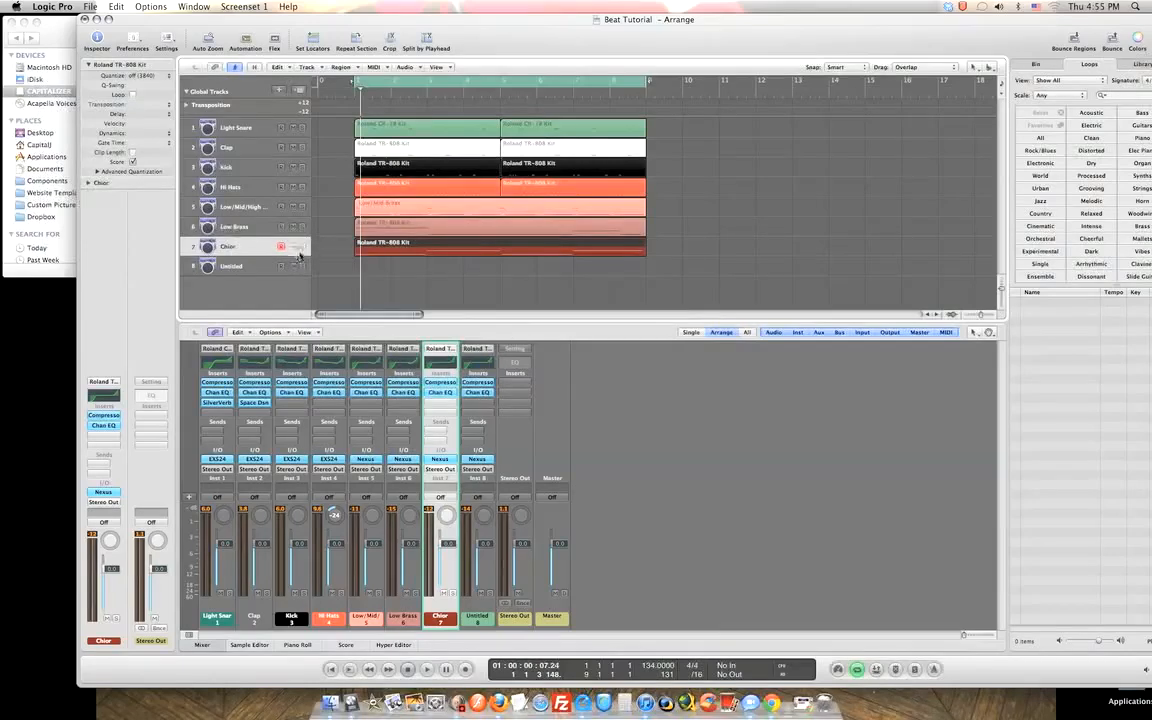
Play the arrangement to around bar 8, stop, and re-arm the Untitled track.
key(space)
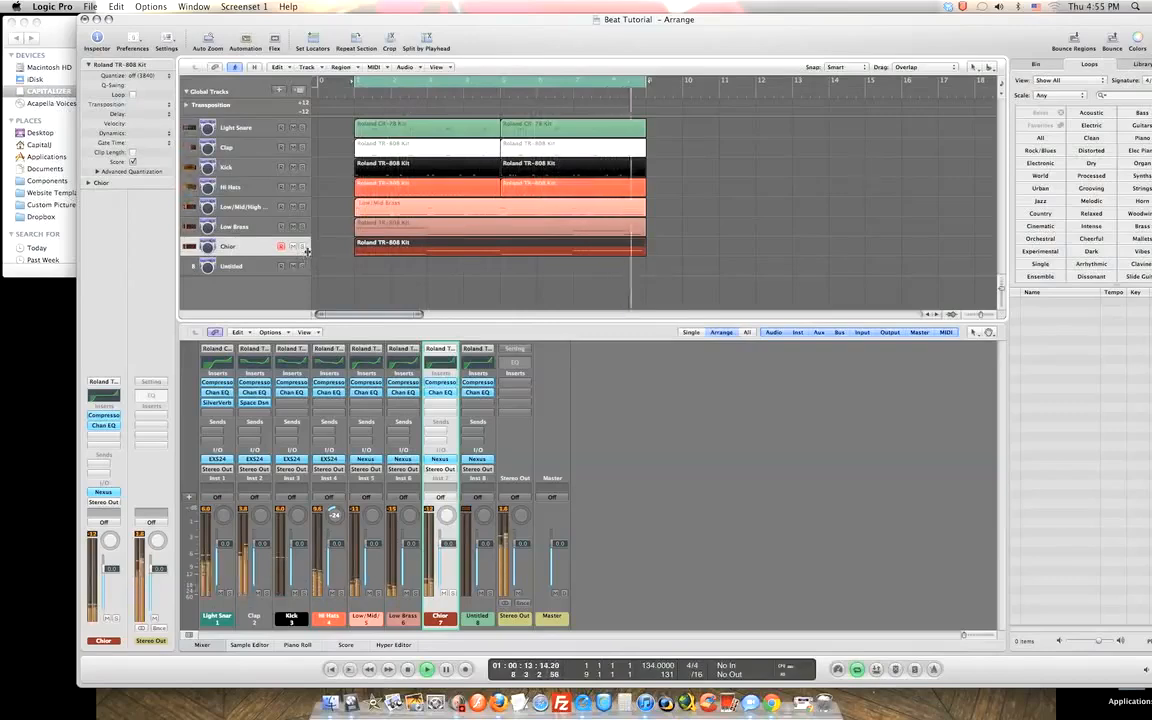
key(space)
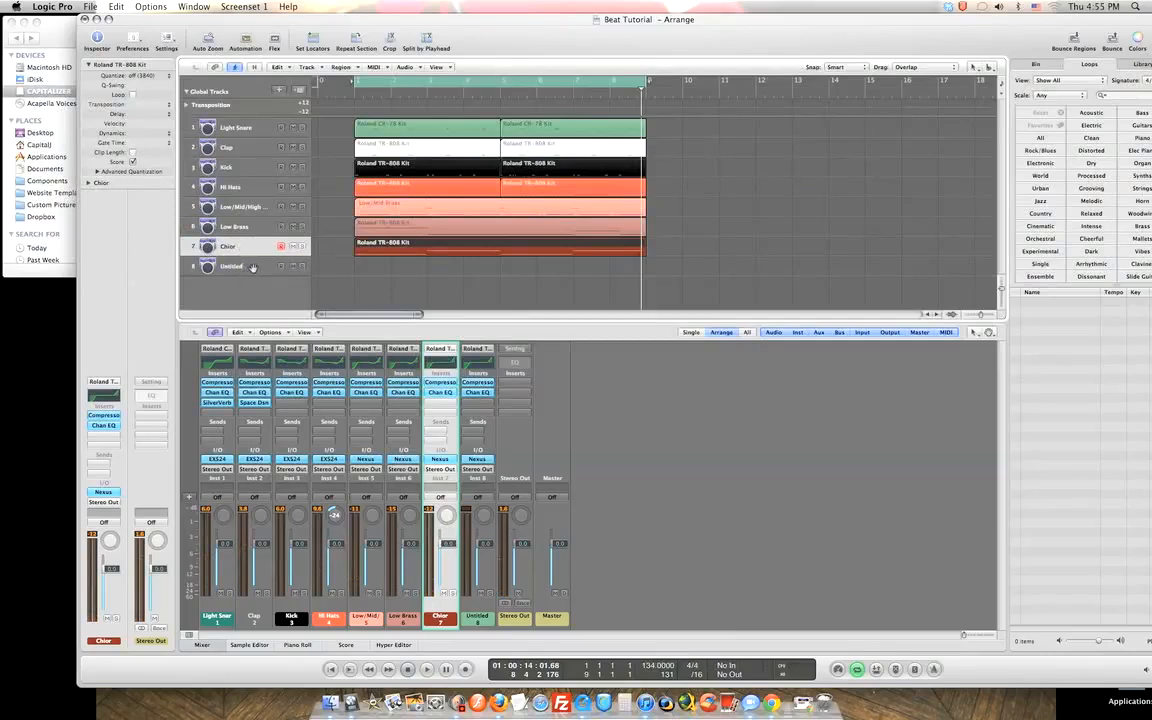
click(248, 266)
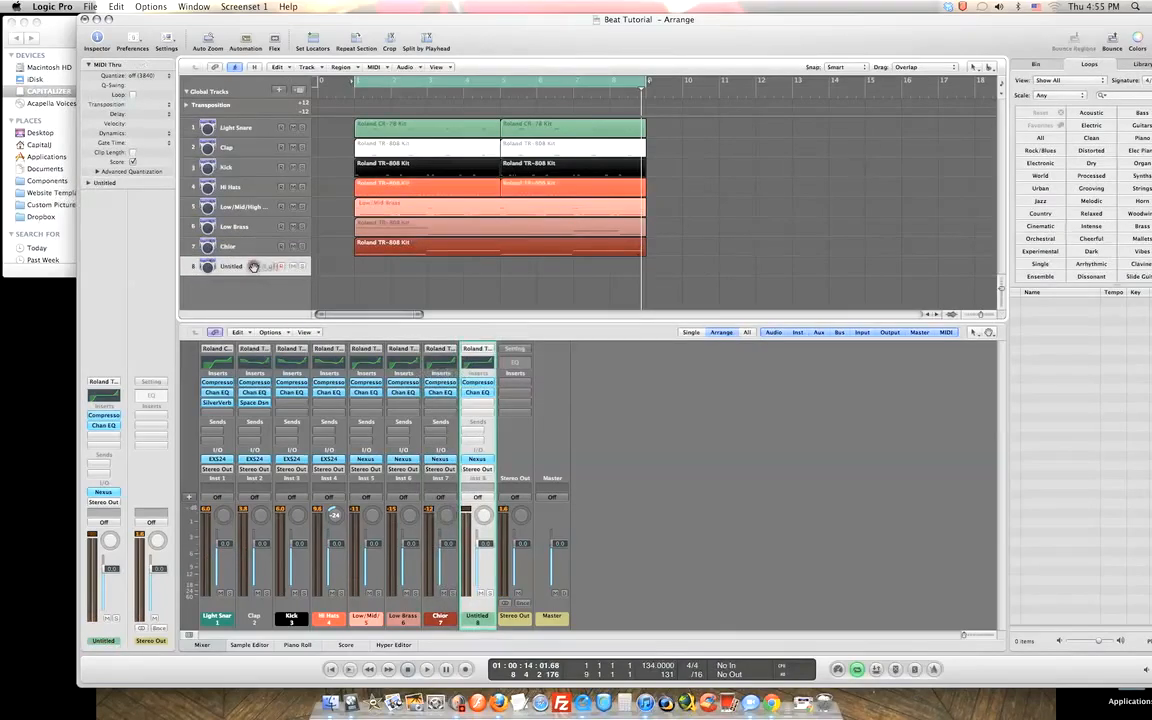
click(479, 460)
drag(280, 49, 688, 240)
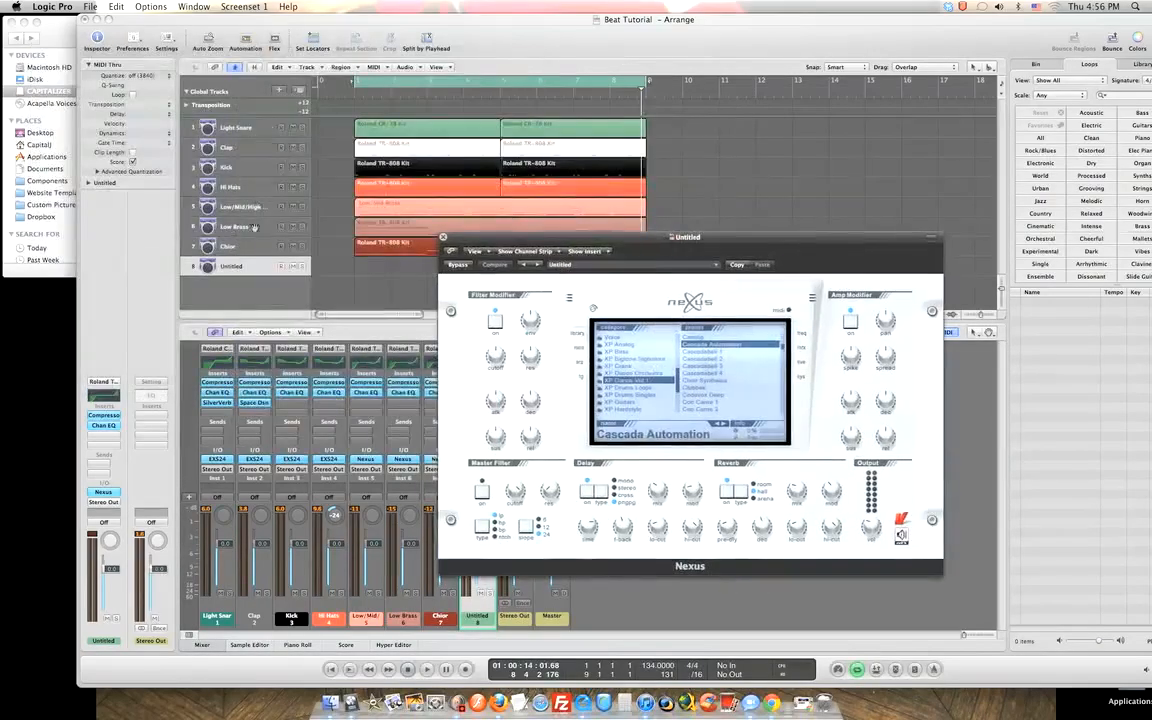
click(232, 245)
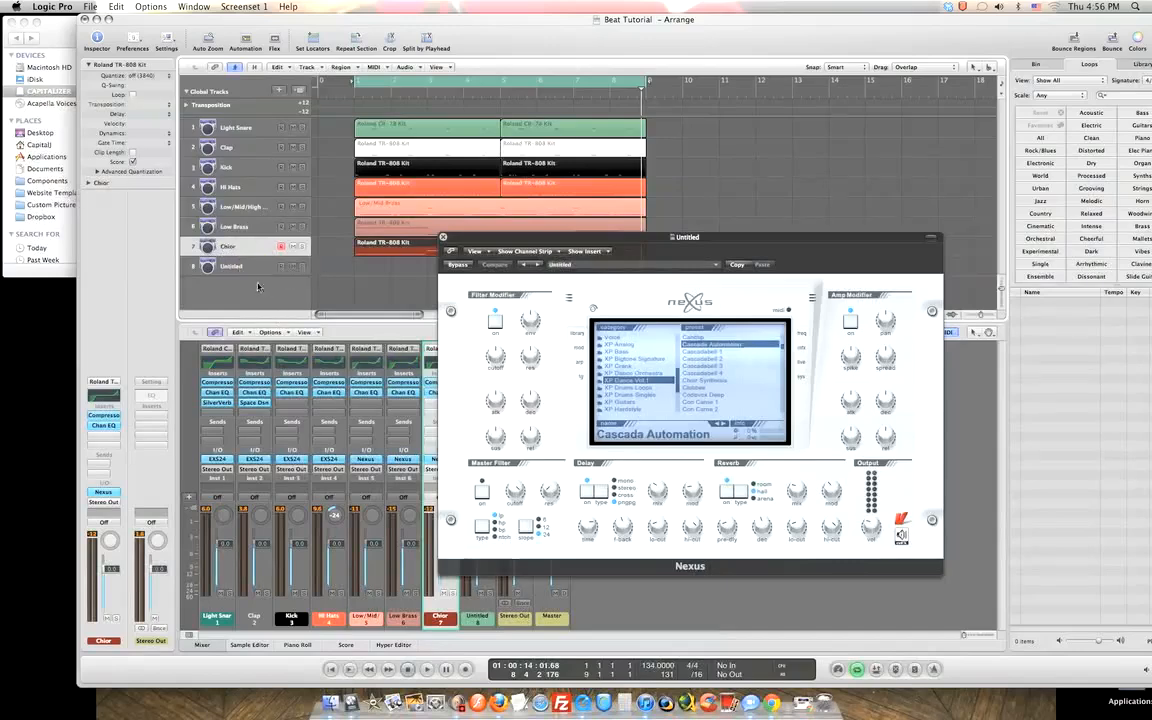
click(262, 267)
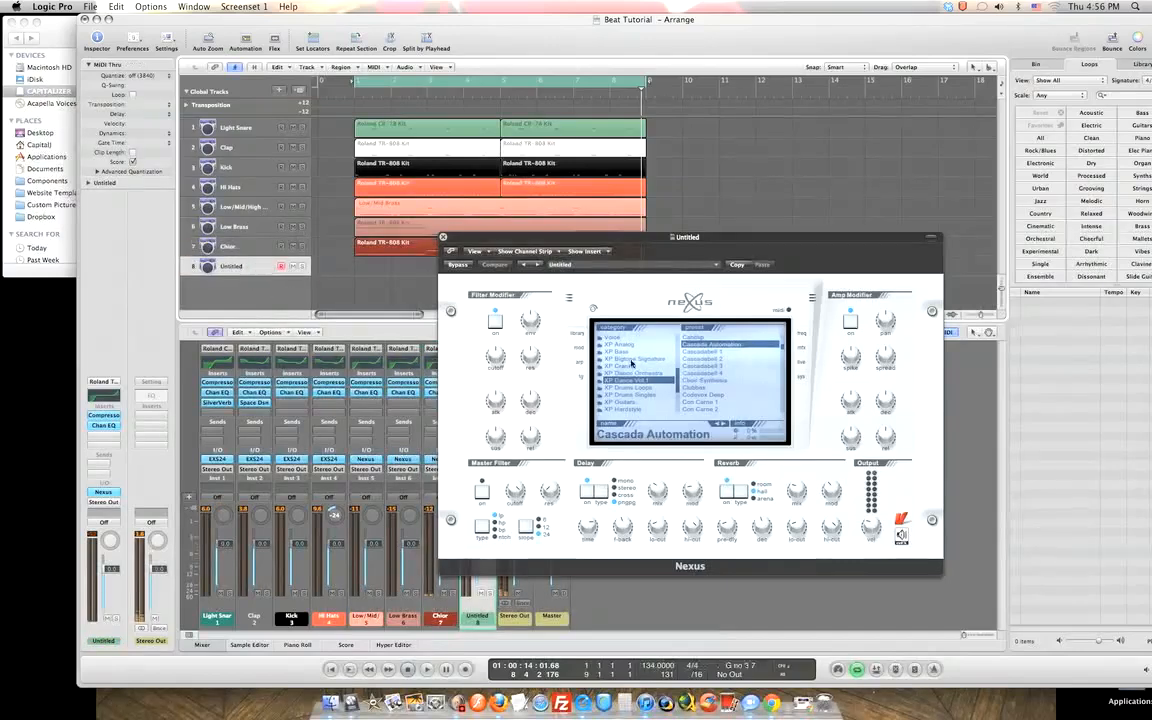
click(237, 248)
drag(618, 241, 850, 356)
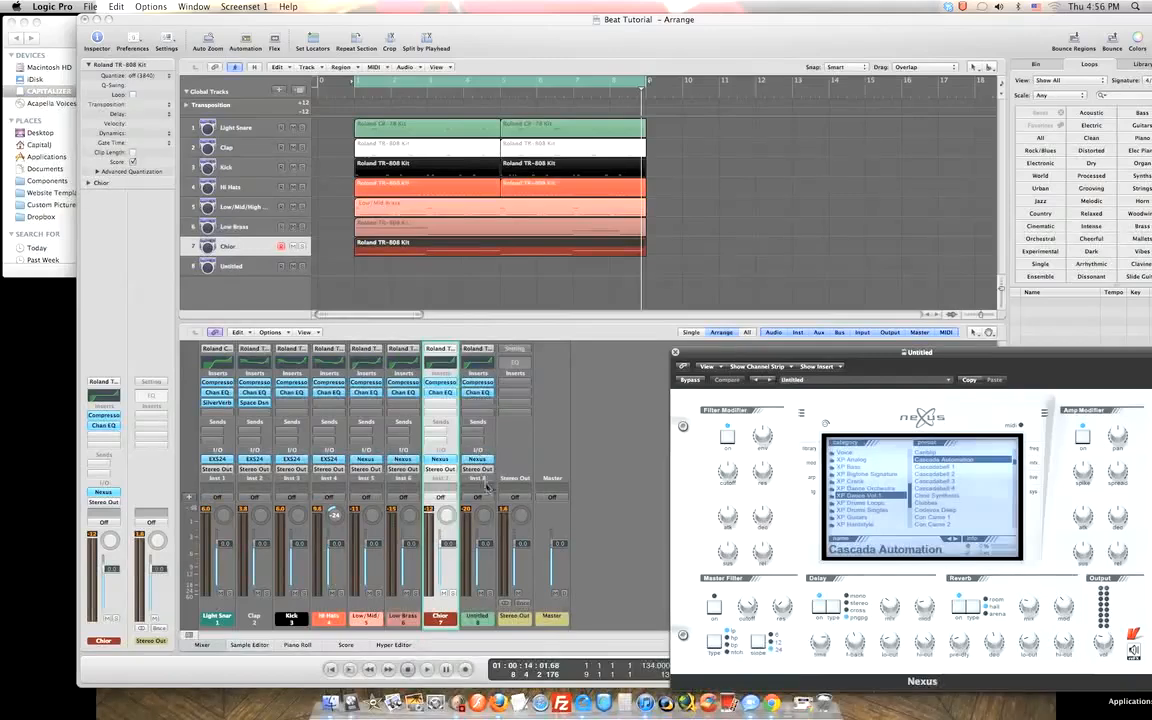
drag(844, 353, 637, 166)
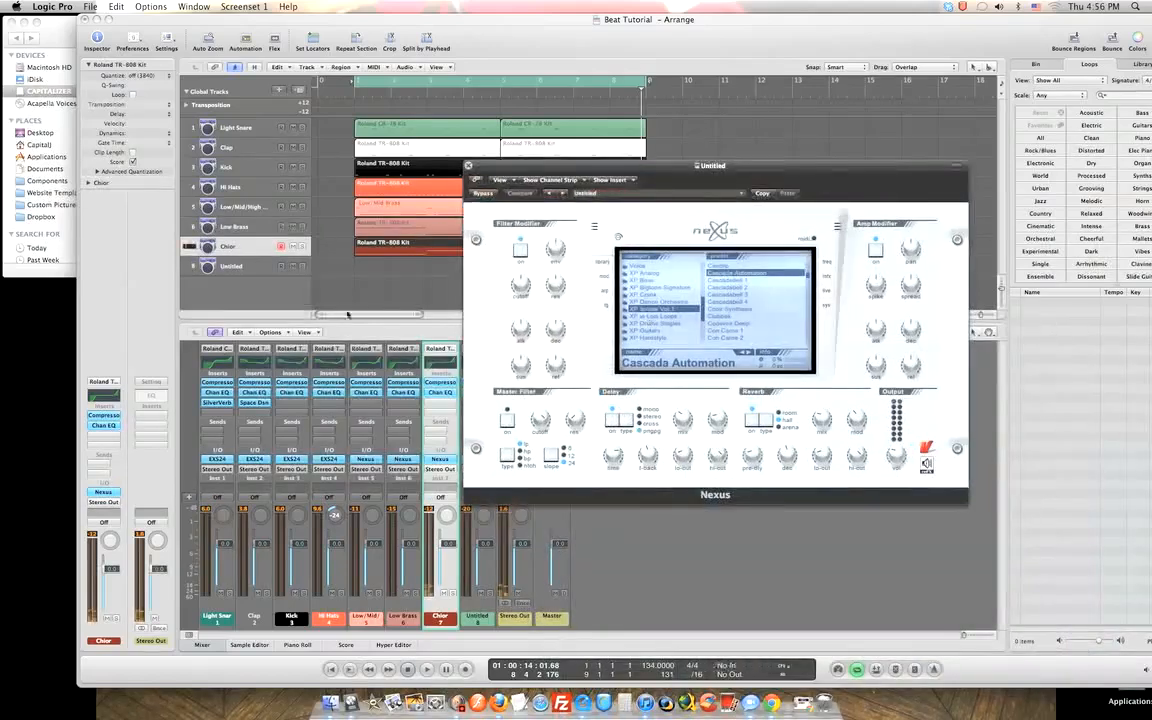
click(226, 263)
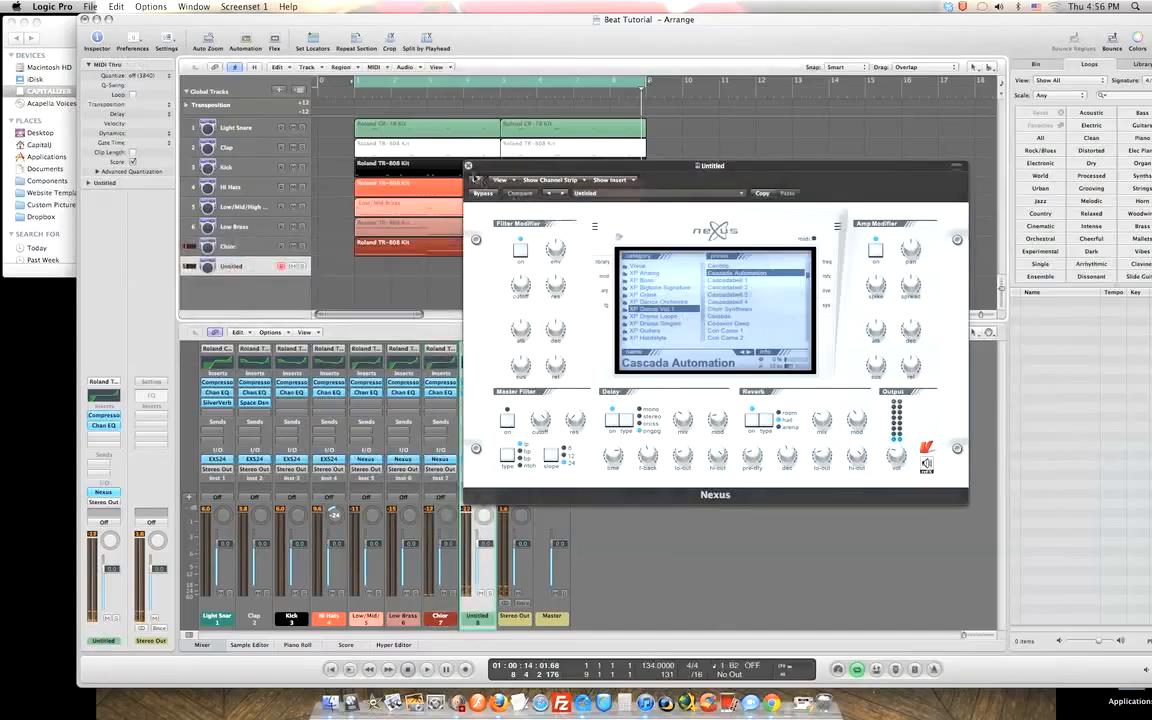
click(468, 166)
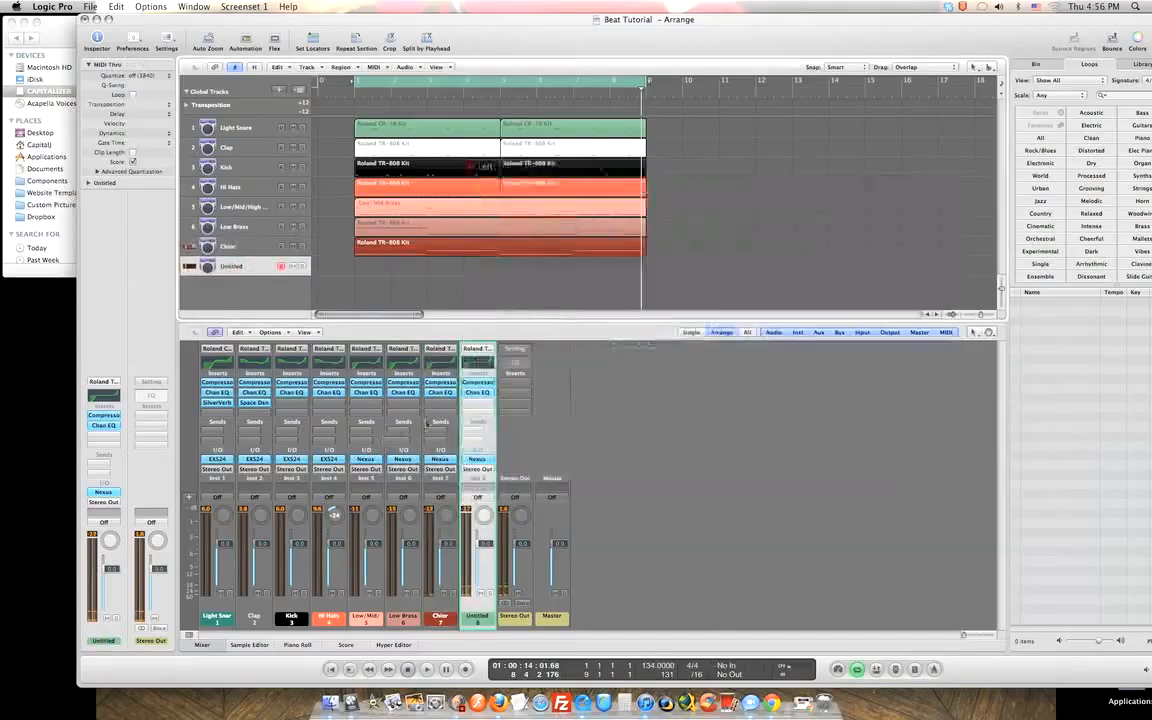
Reopen the Untitled track's Nexus and browse Classical, then XP Dance Vol 1 presets.
click(477, 459)
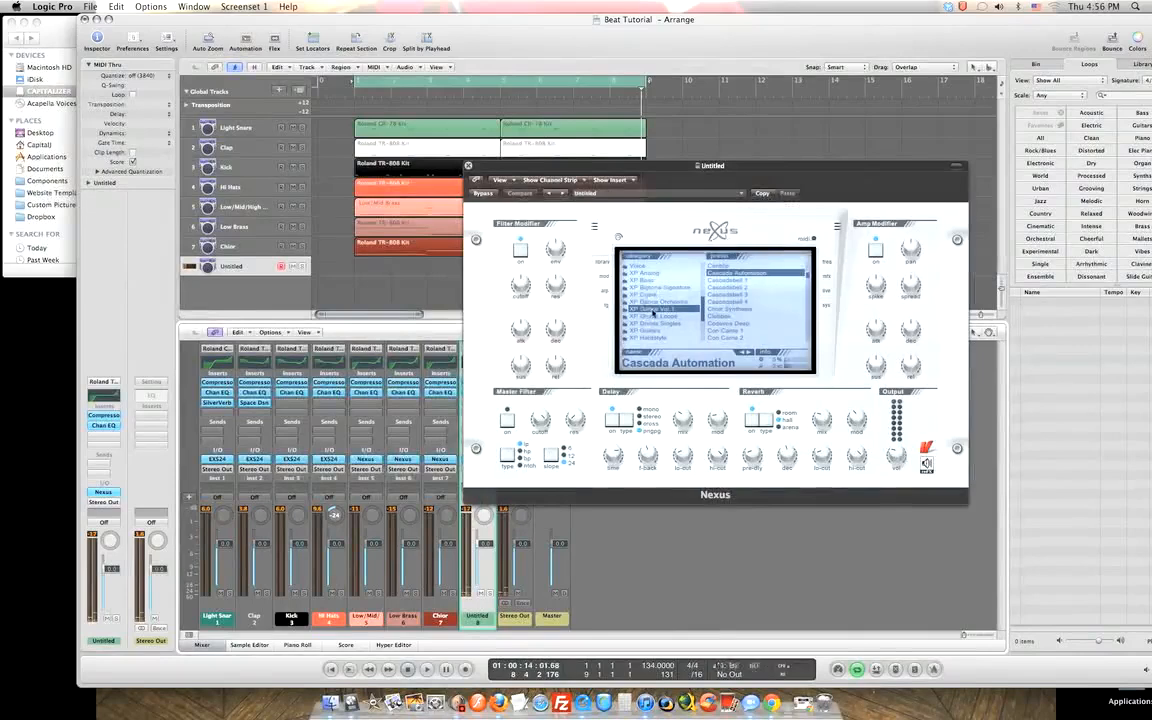
drag(703, 309, 701, 283)
scroll(661, 295, up, 5)
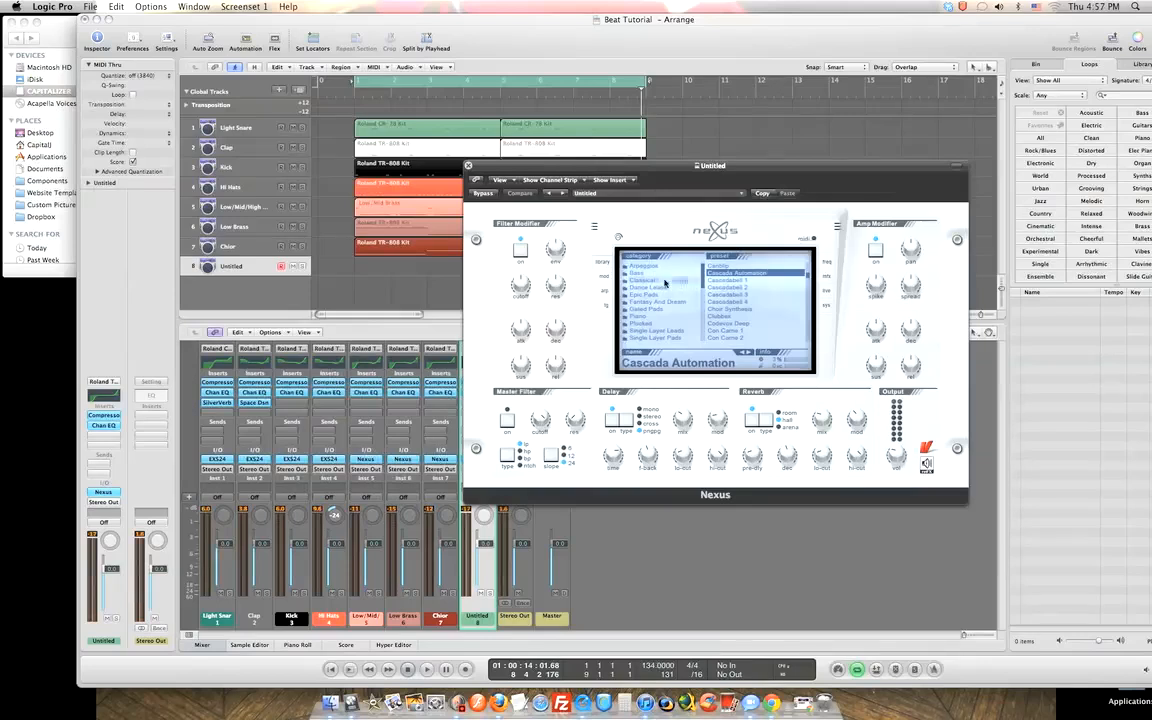
click(662, 280)
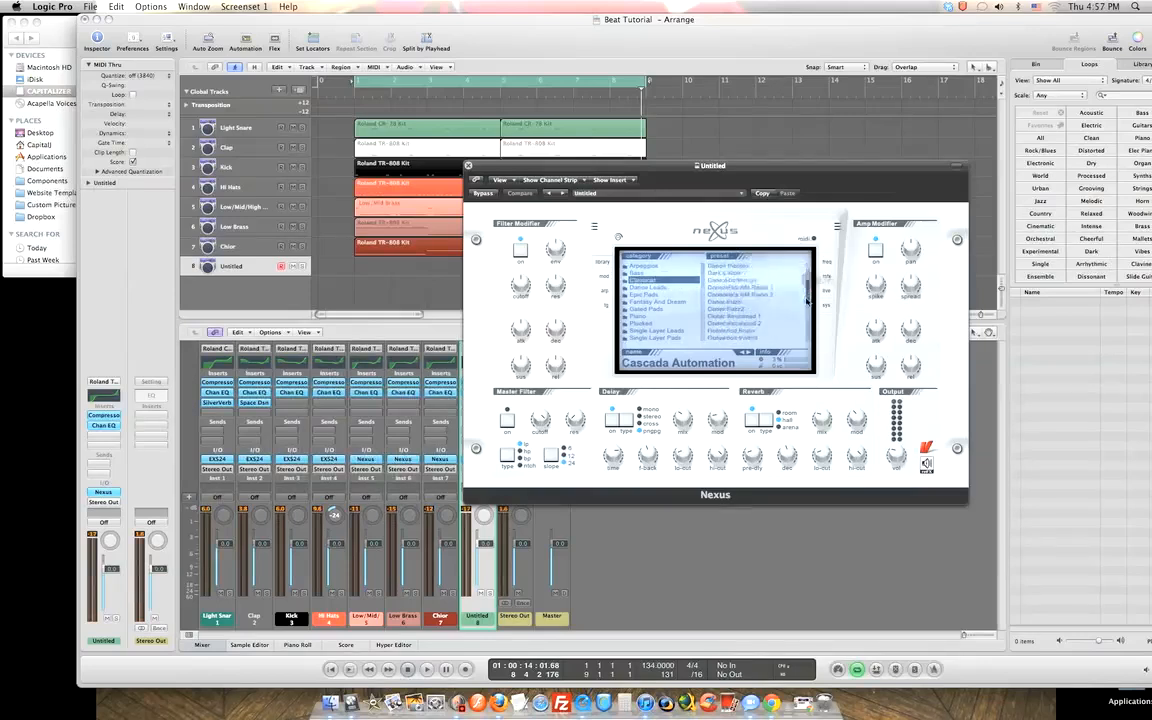
mouse_move(807, 300)
mouse_down()
mouse_move(805, 327)
mouse_move(802, 280)
mouse_up()
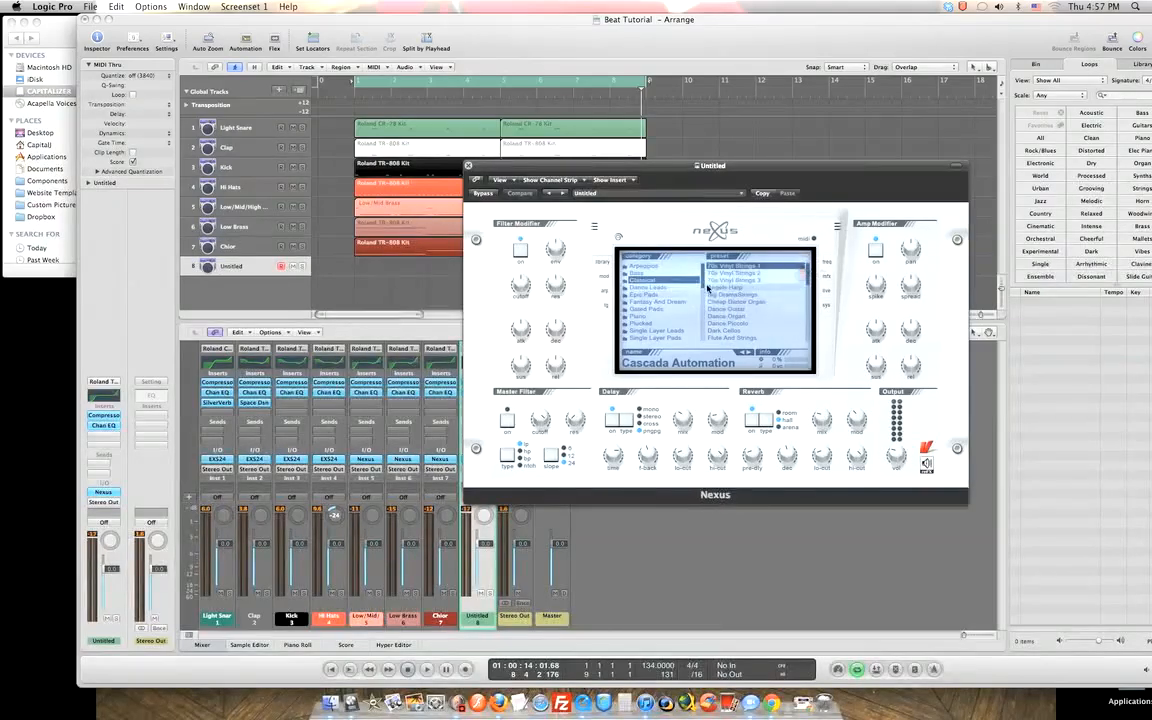
drag(701, 287, 701, 321)
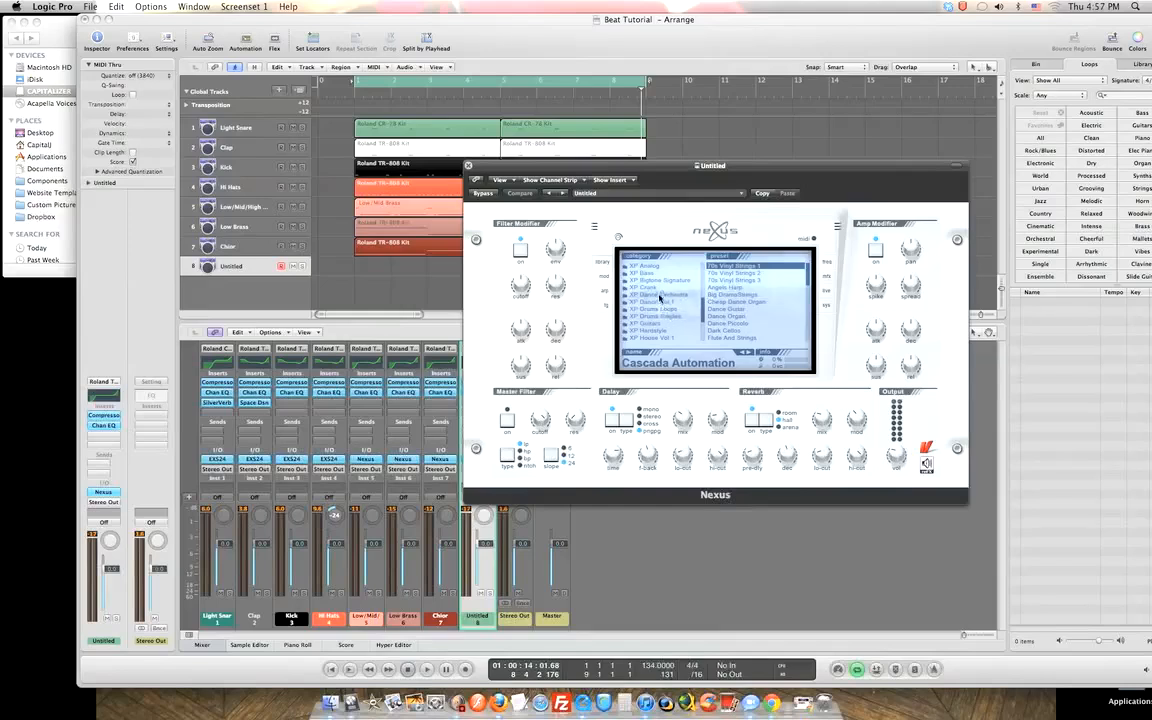
click(657, 305)
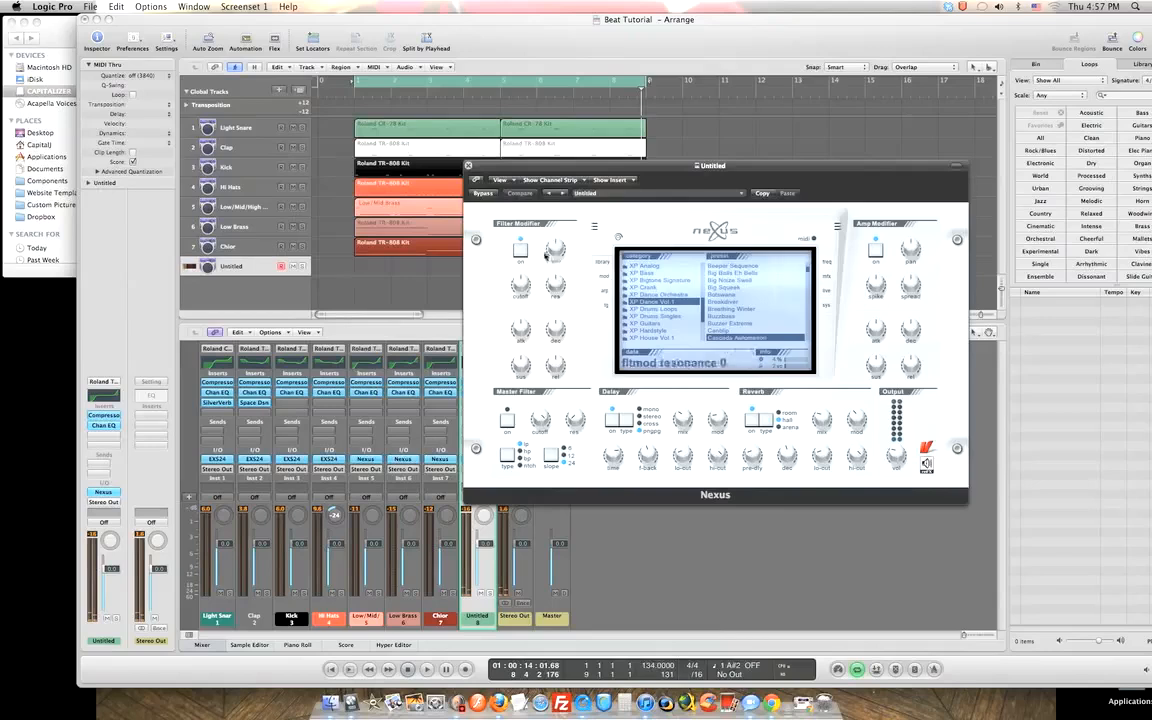
Set the Nexus amp modifier: spike -127, sustain 127, release lowered from 127 to 85.
drag(877, 289, 916, 332)
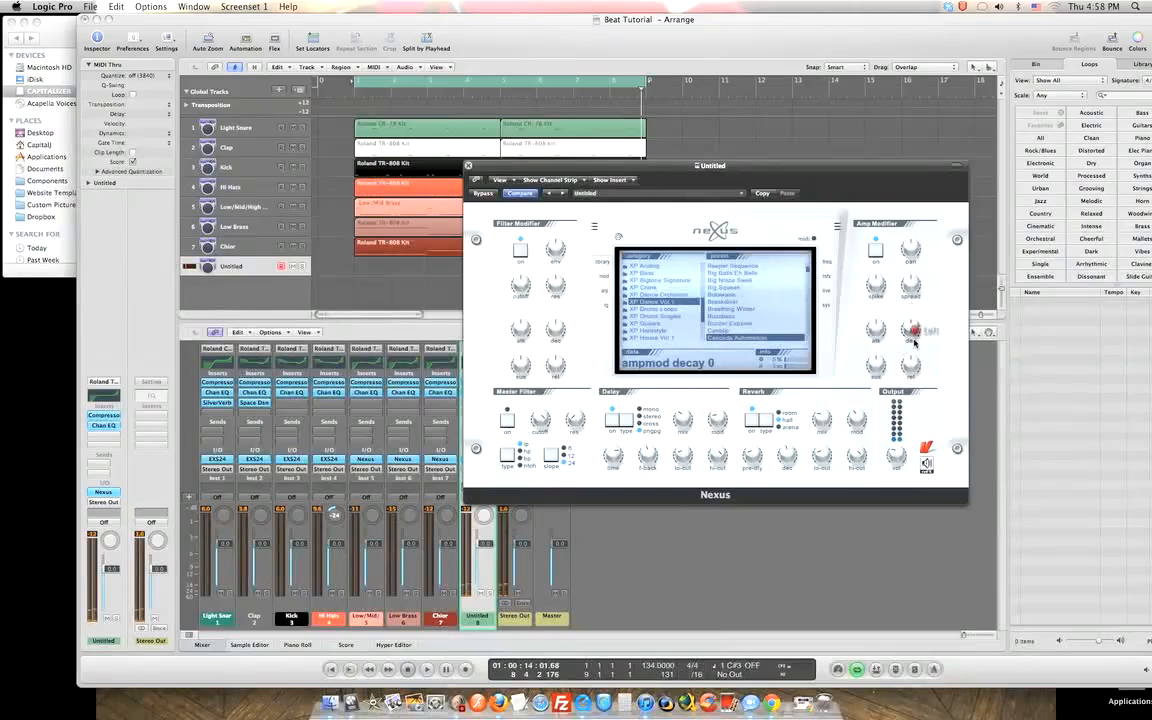
mouse_move(925, 365)
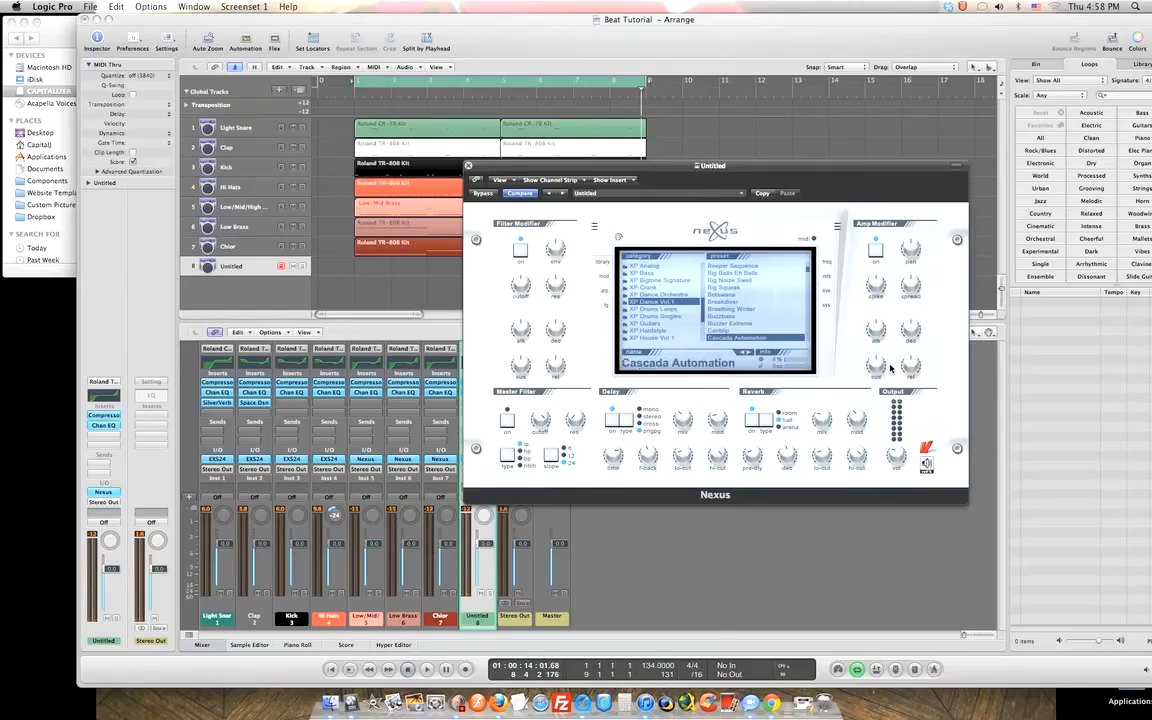
mouse_move(877, 365)
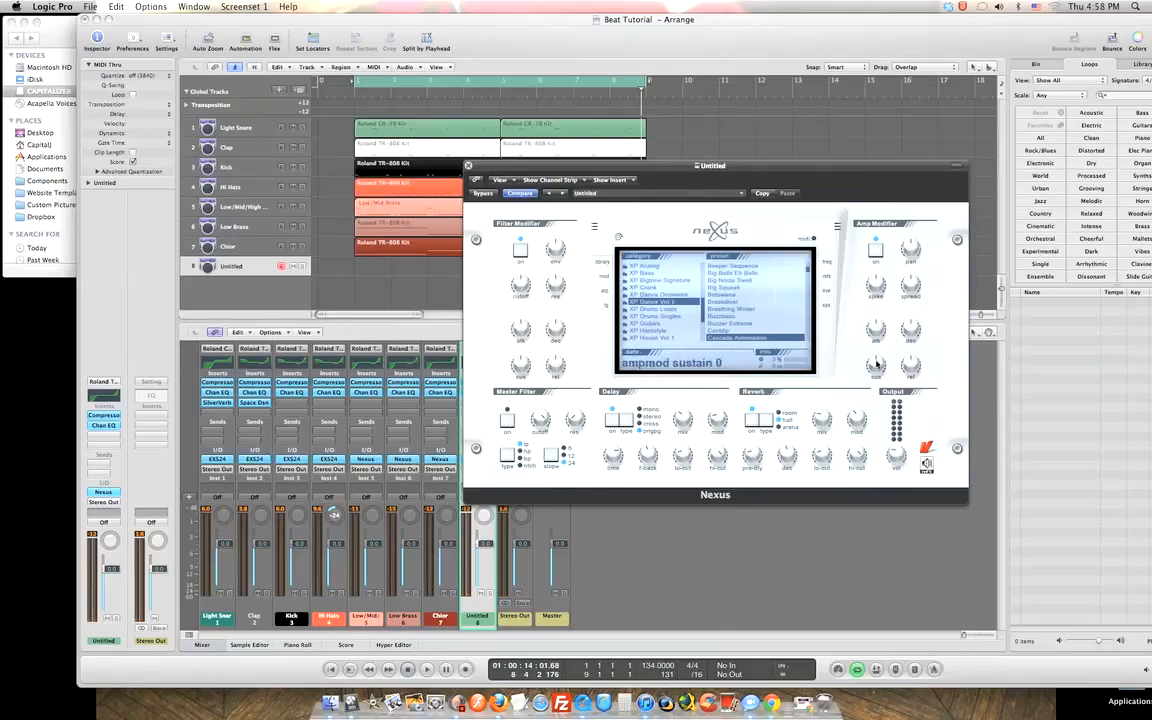
drag(876, 363, 904, 241)
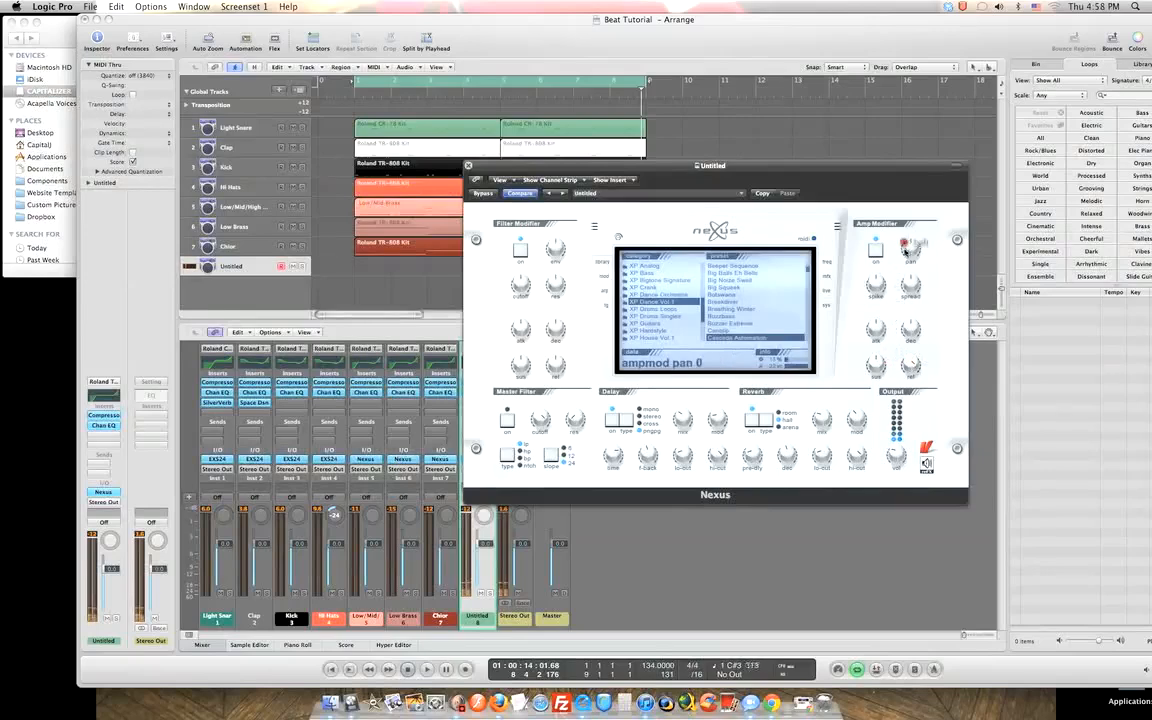
drag(912, 363, 914, 428)
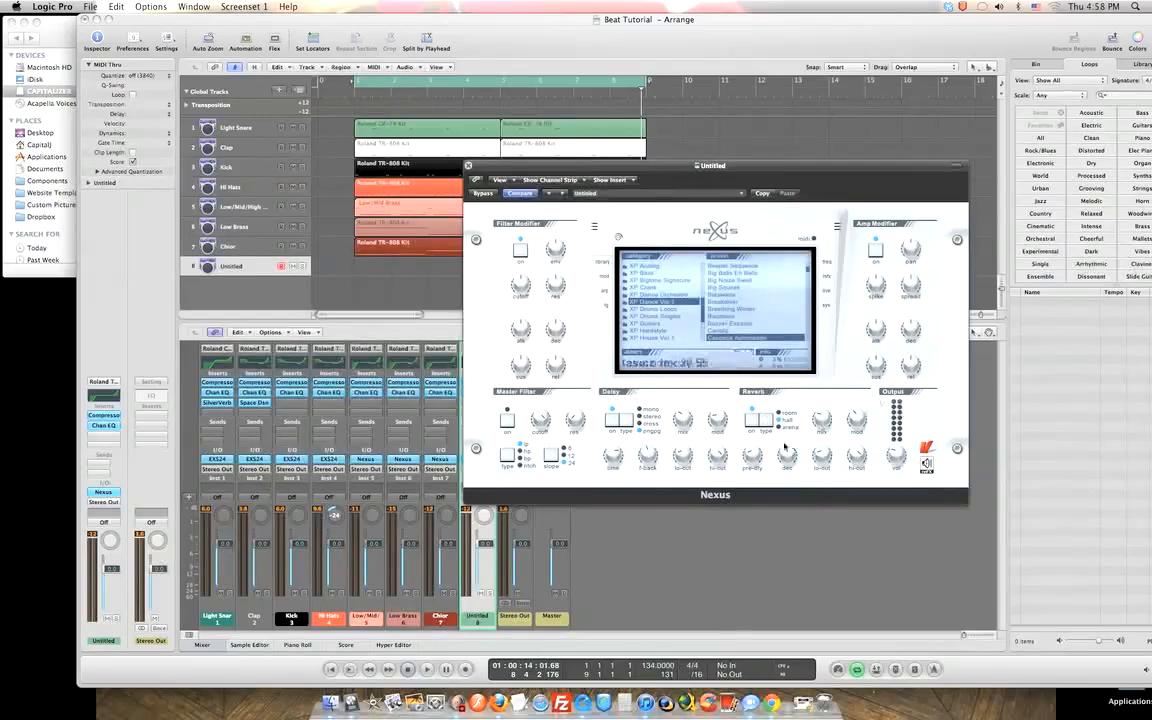
Switch on the Nexus master filter with cutoff 97 and resonance 63.
click(507, 420)
drag(540, 420, 551, 470)
drag(543, 422, 587, 361)
click(507, 421)
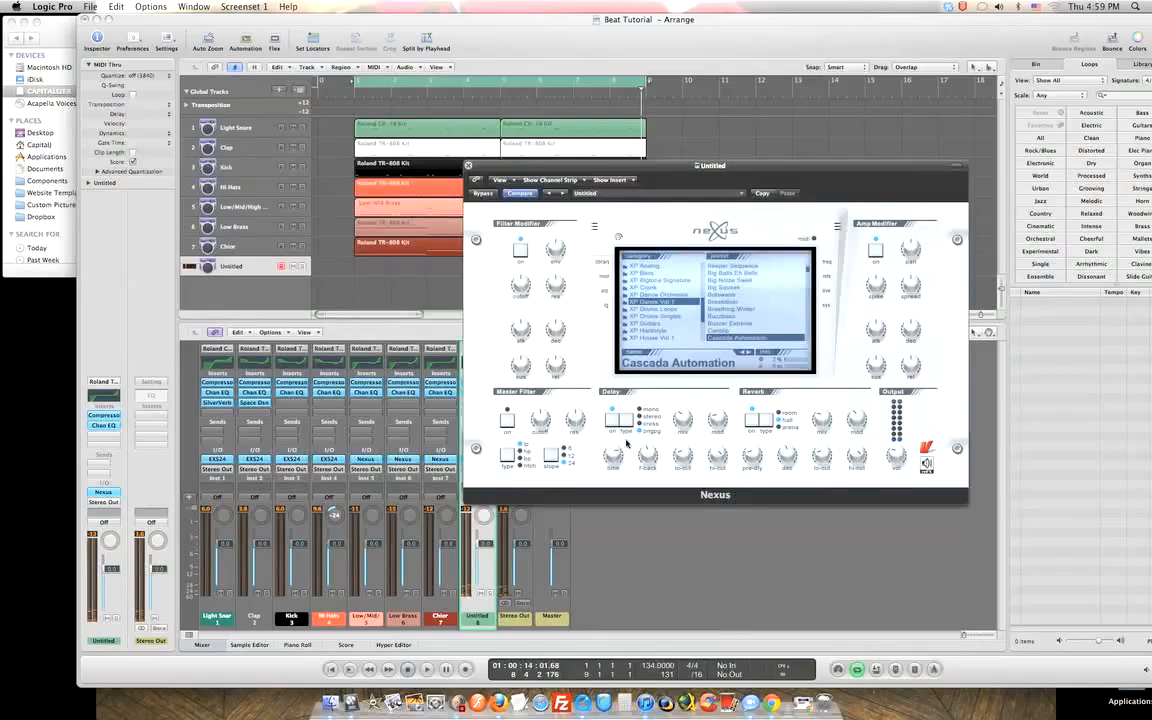
click(573, 430)
Close Nexus and insert a Space Designer Stereo reverb on the Untitled channel.
click(468, 167)
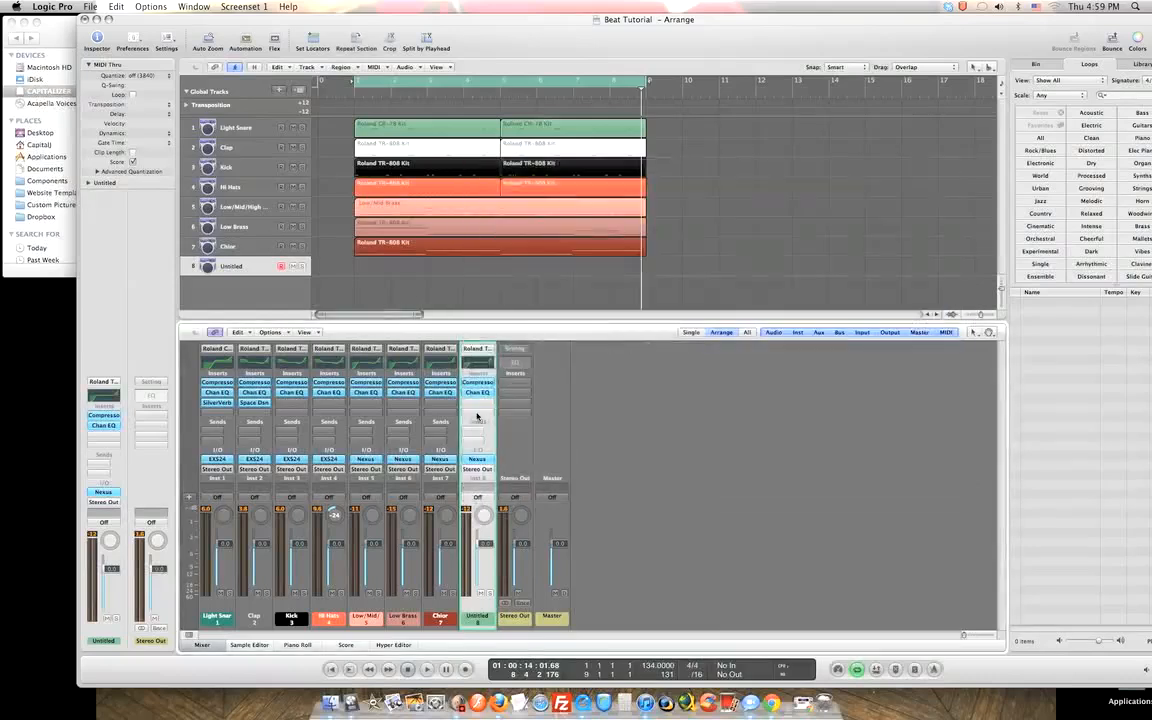
click(478, 404)
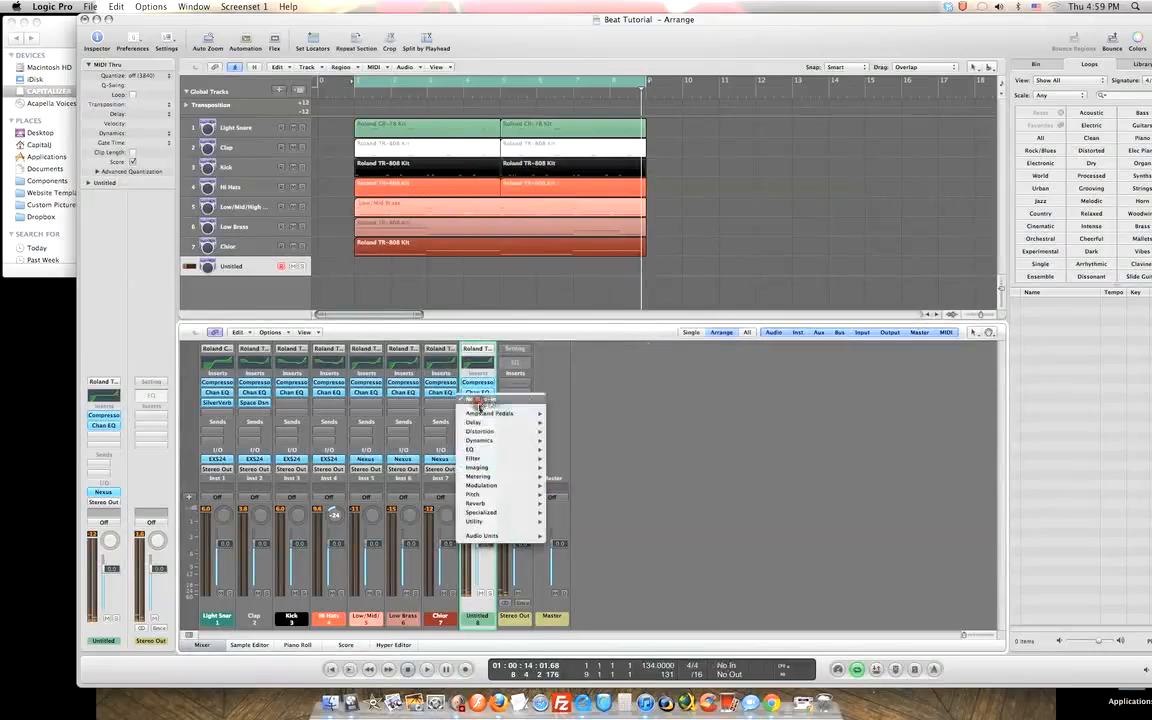
mouse_move(542, 424)
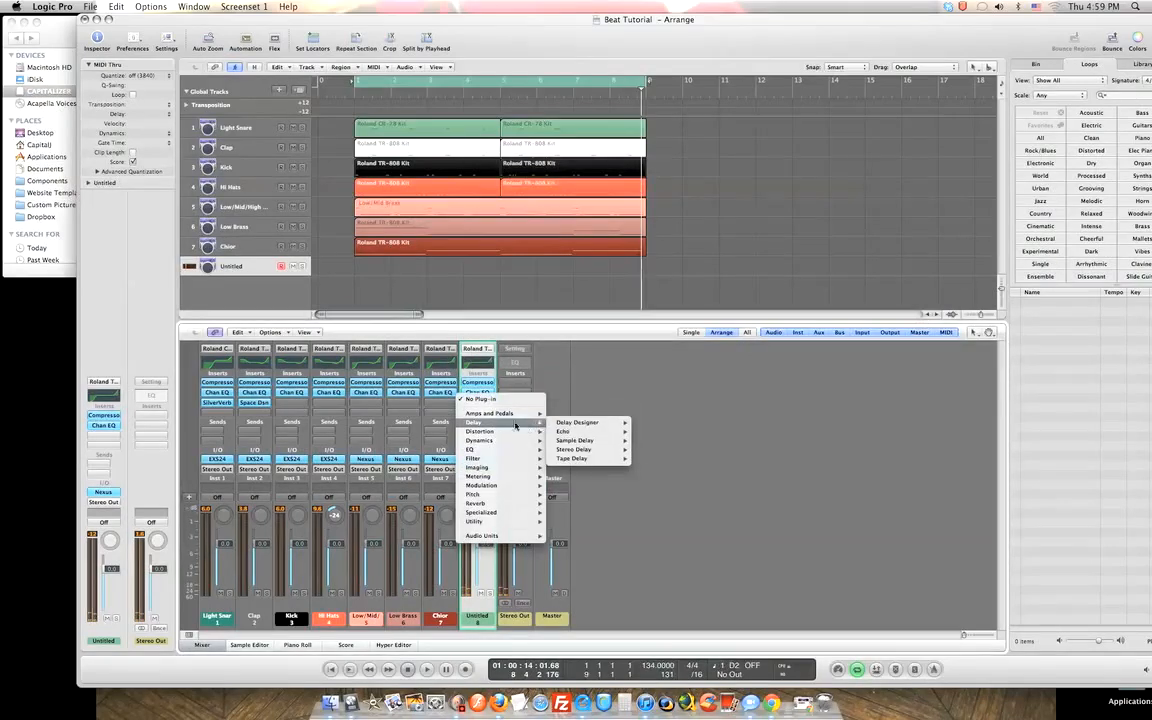
mouse_move(584, 452)
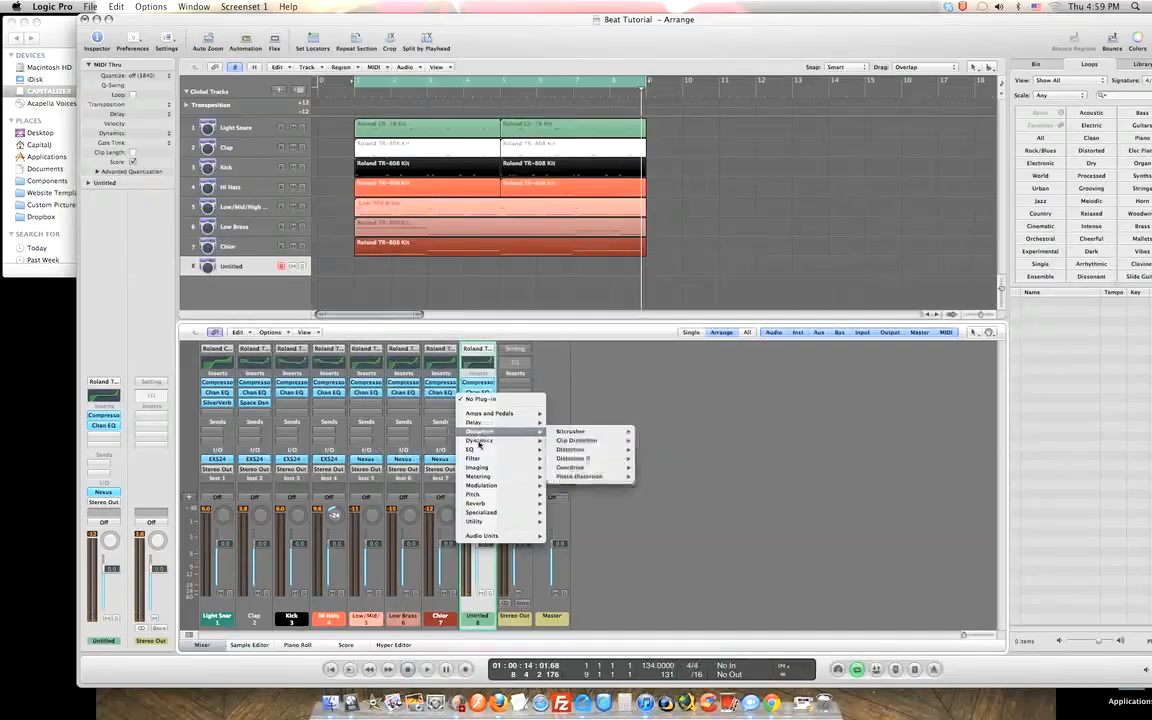
mouse_move(503, 500)
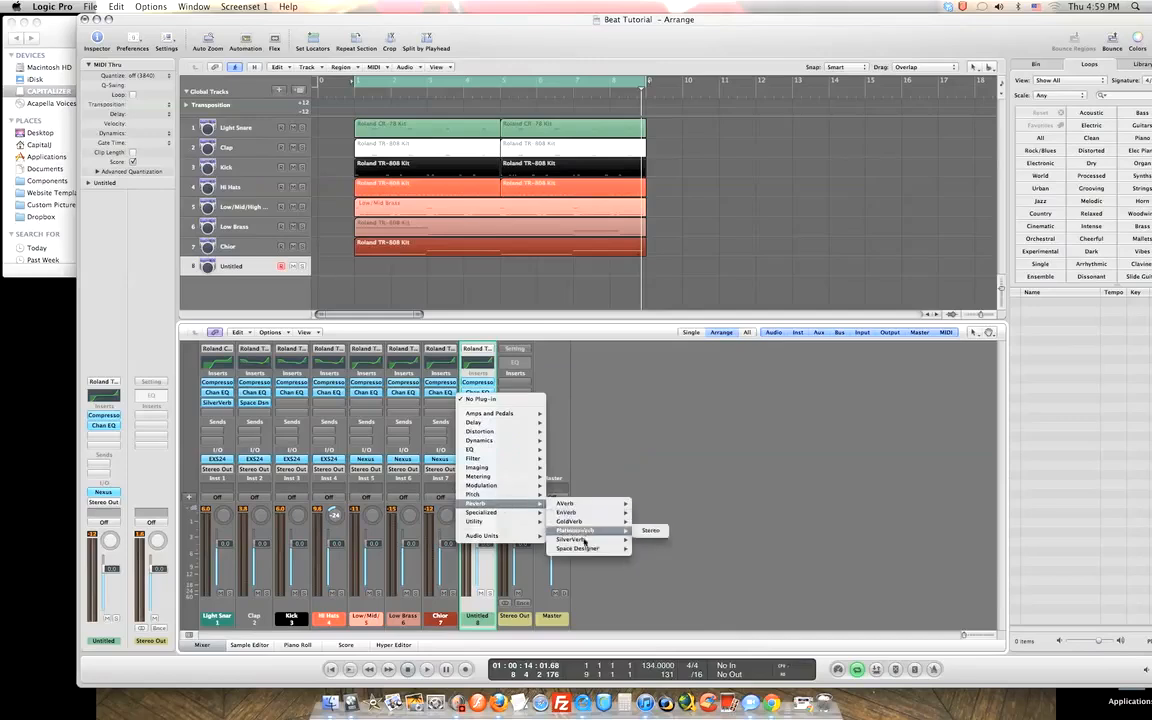
mouse_move(594, 555)
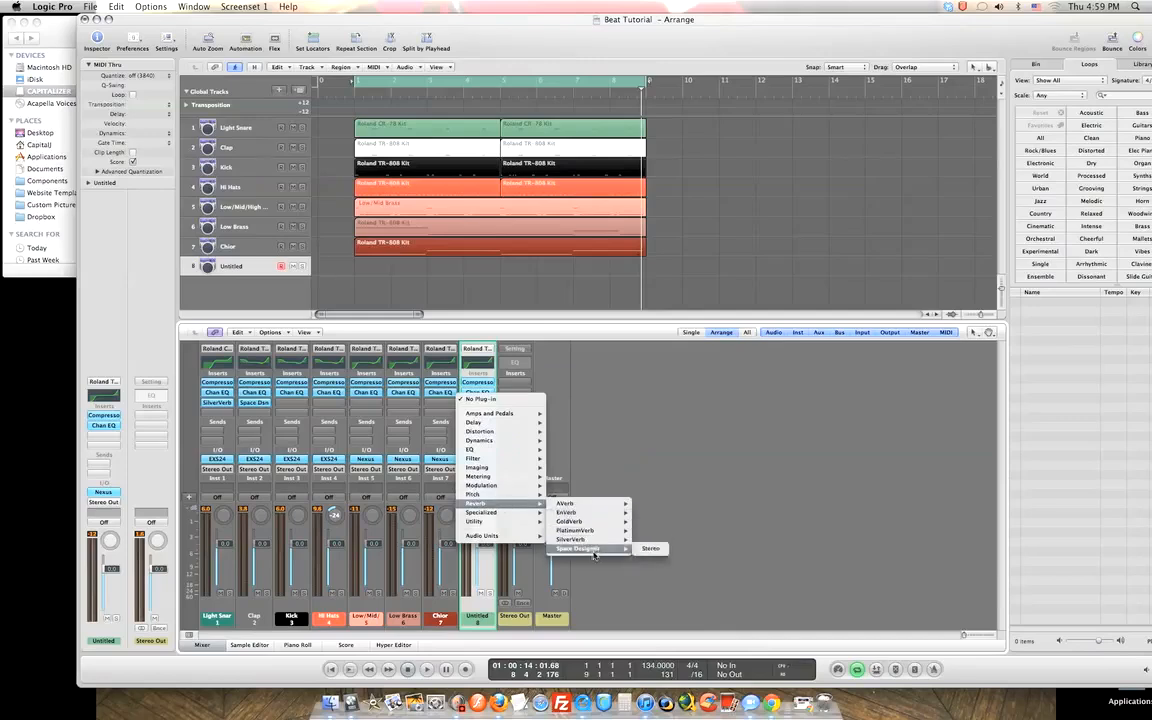
click(650, 549)
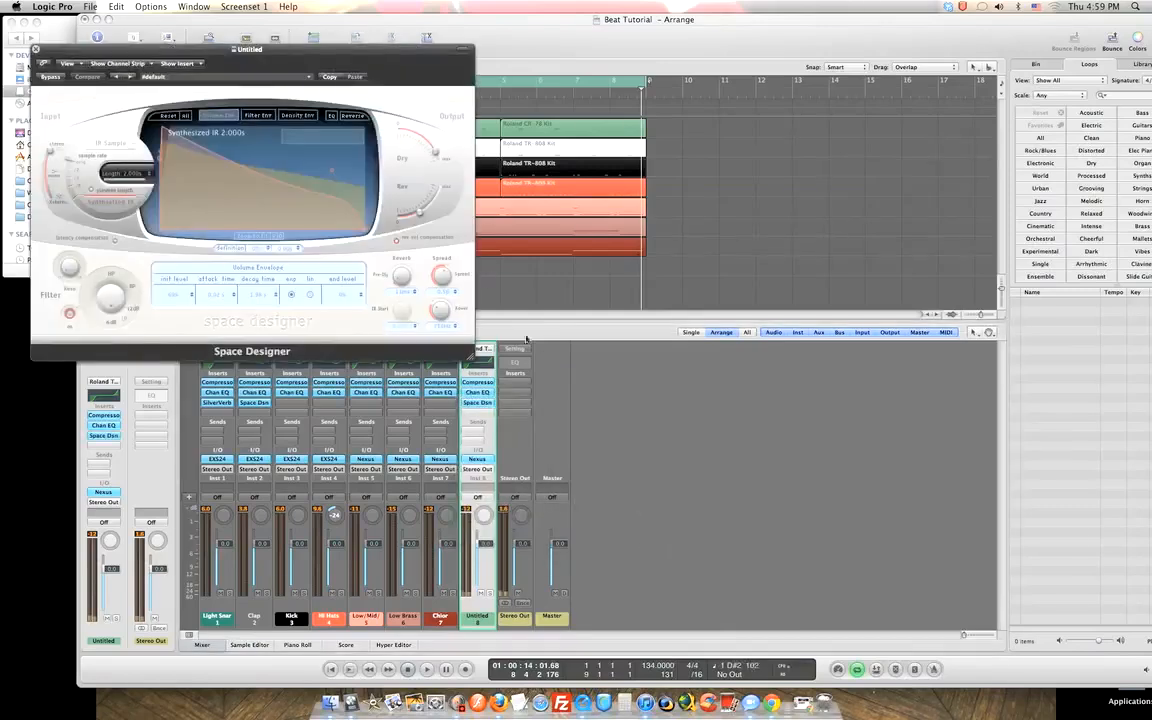
Audition Space Designer presets: Jazz Vocal Room, Bright Chamber, Evolving Chamber, Dark Chamber and the next one.
click(130, 78)
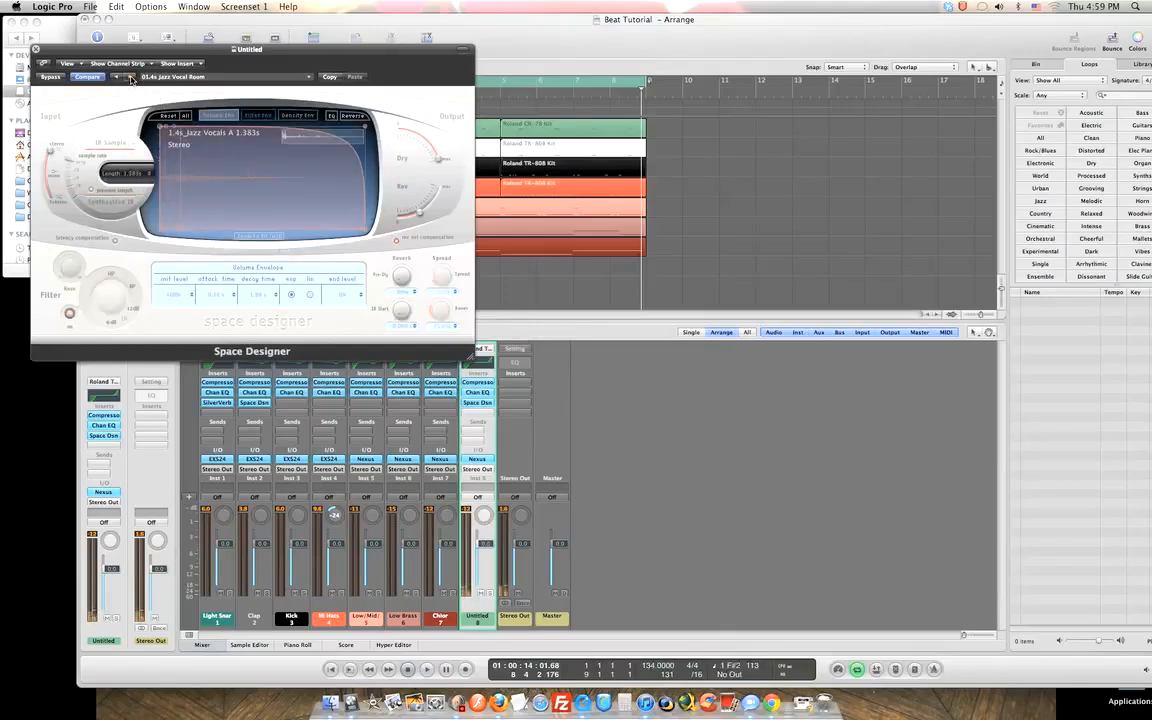
click(130, 78)
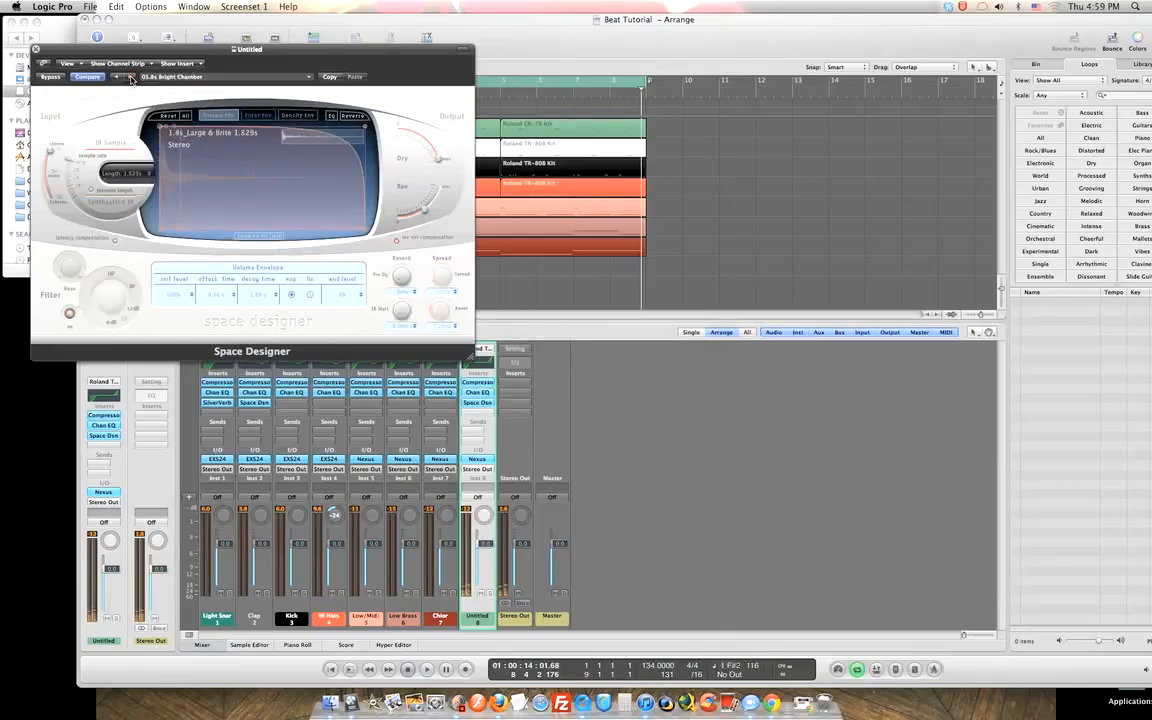
click(130, 78)
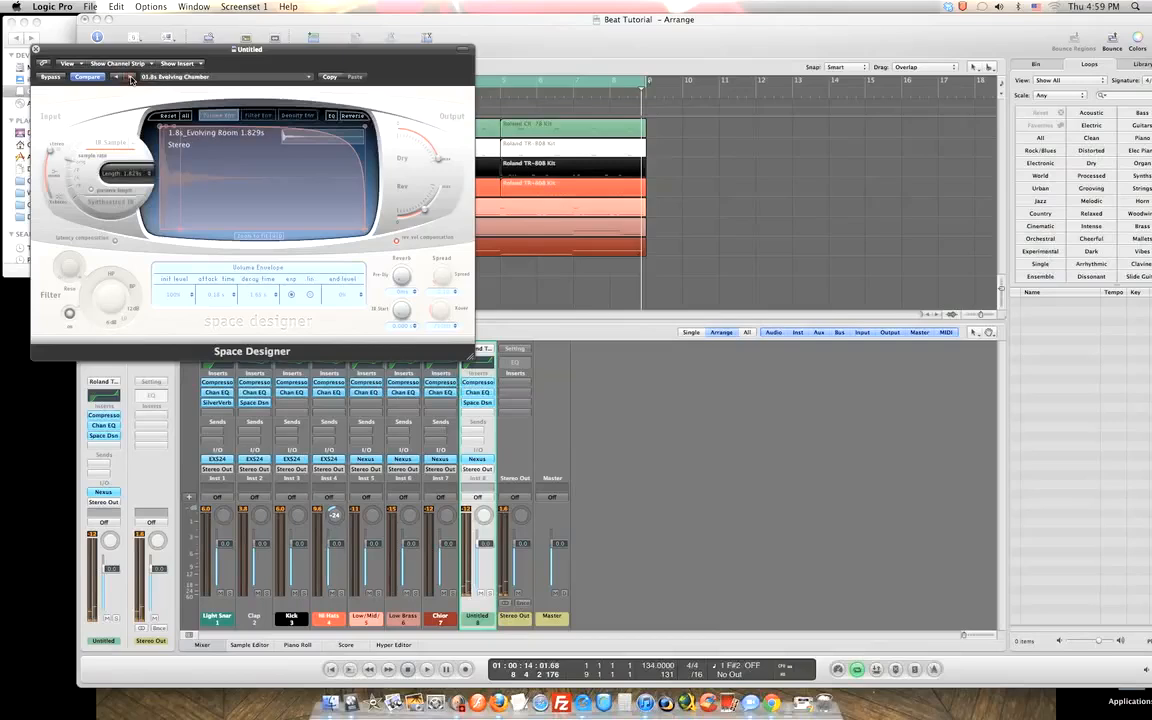
click(130, 78)
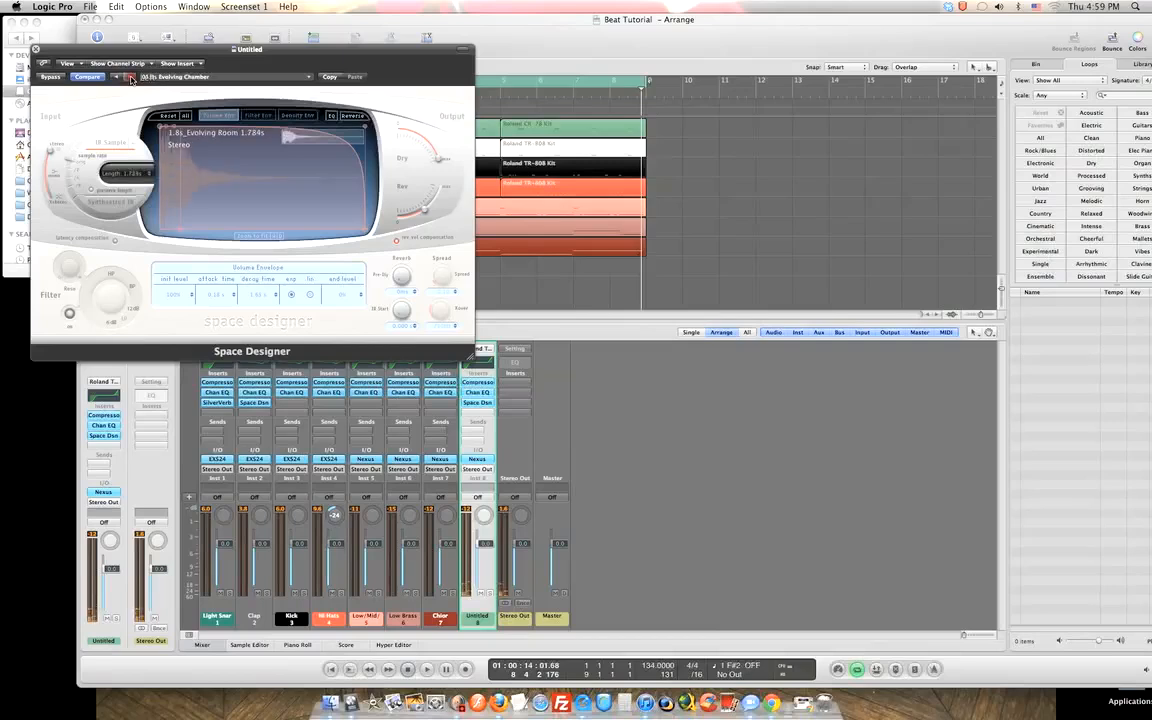
click(130, 78)
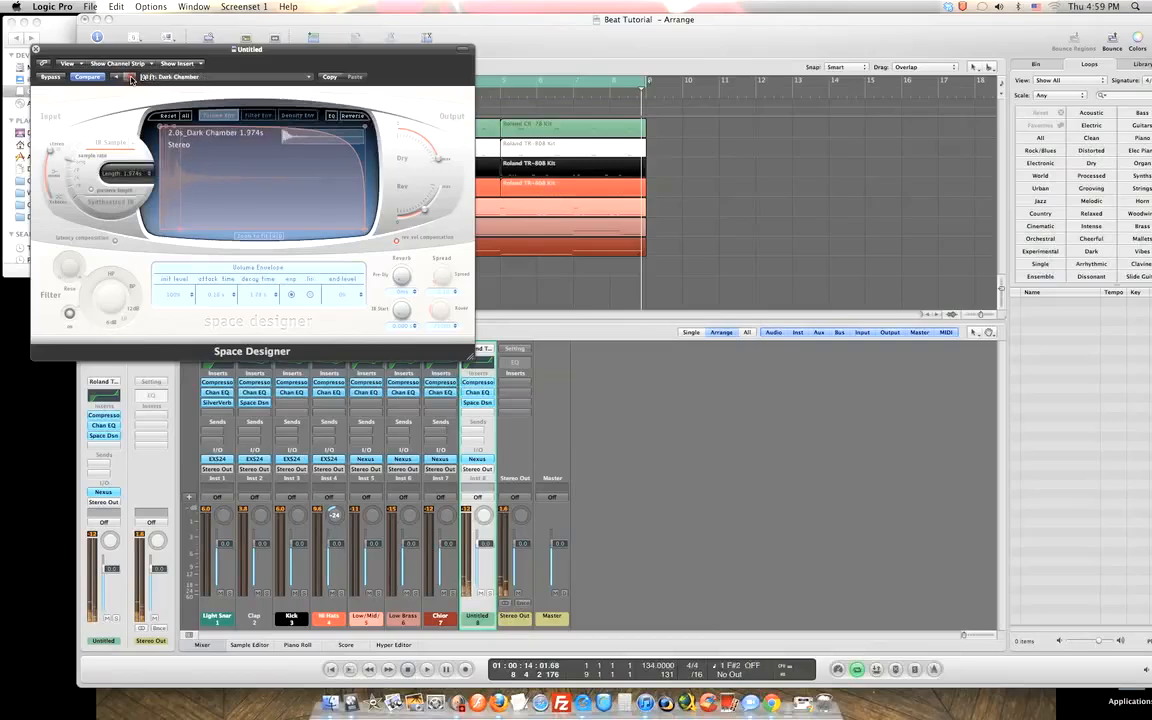
Close Space Designer and remove it from the Untitled channel with No Plug-in.
click(36, 49)
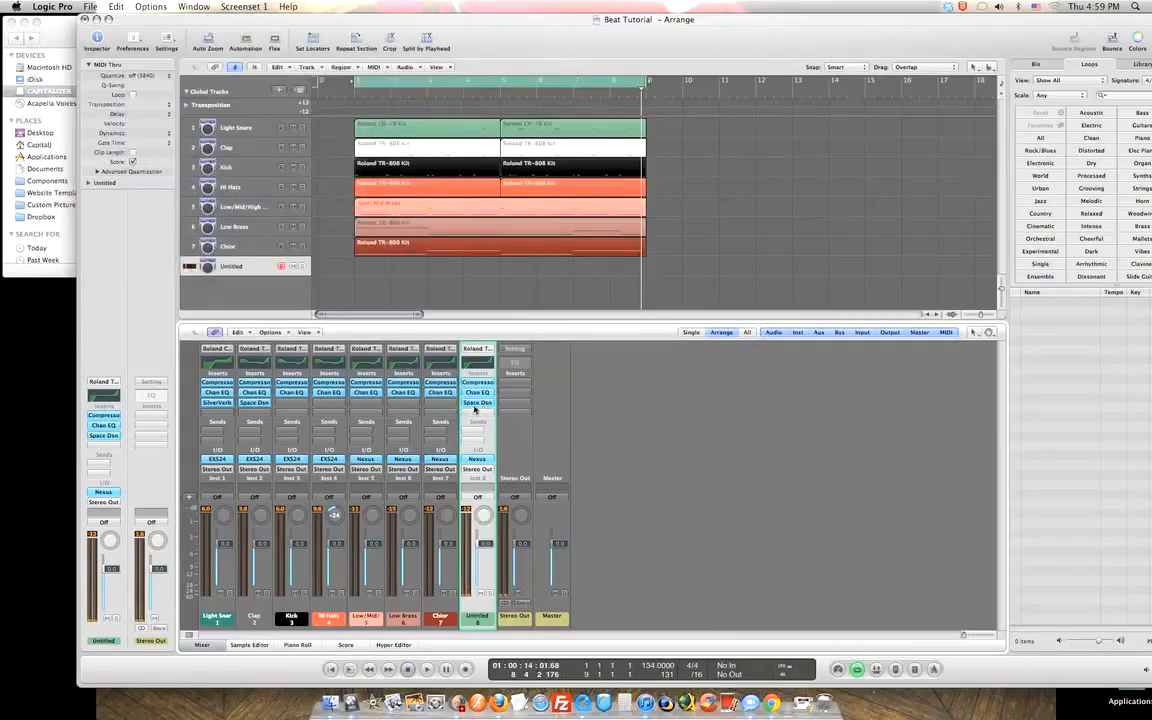
click(477, 404)
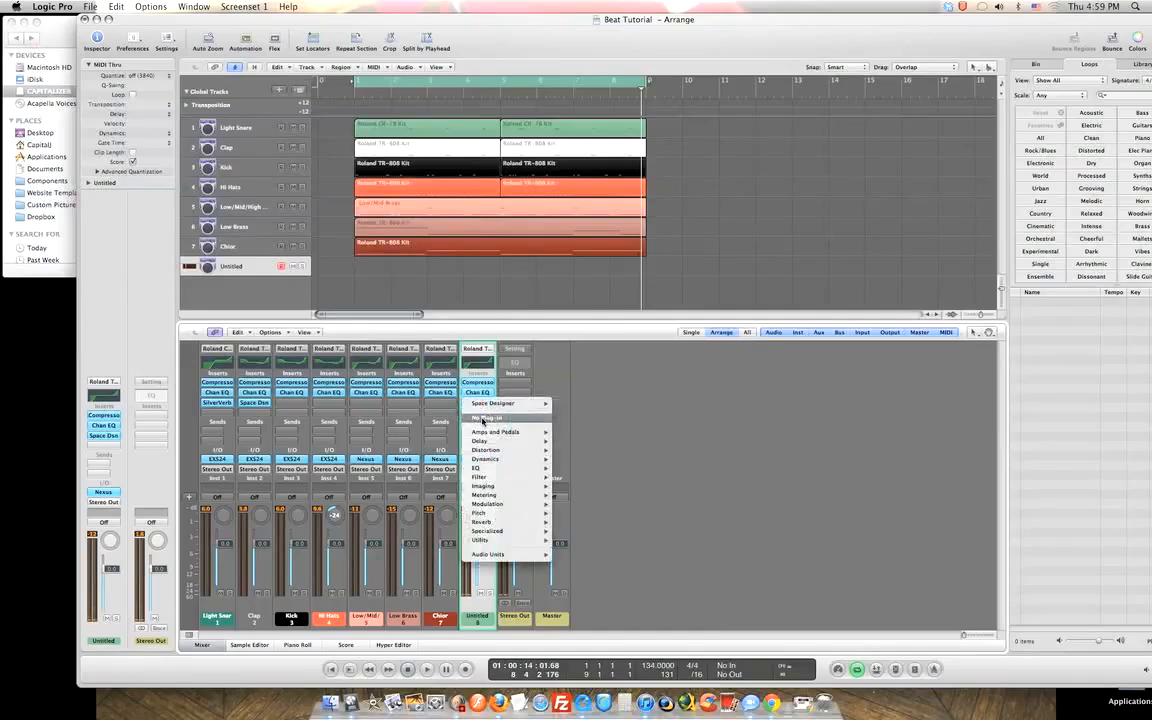
click(482, 419)
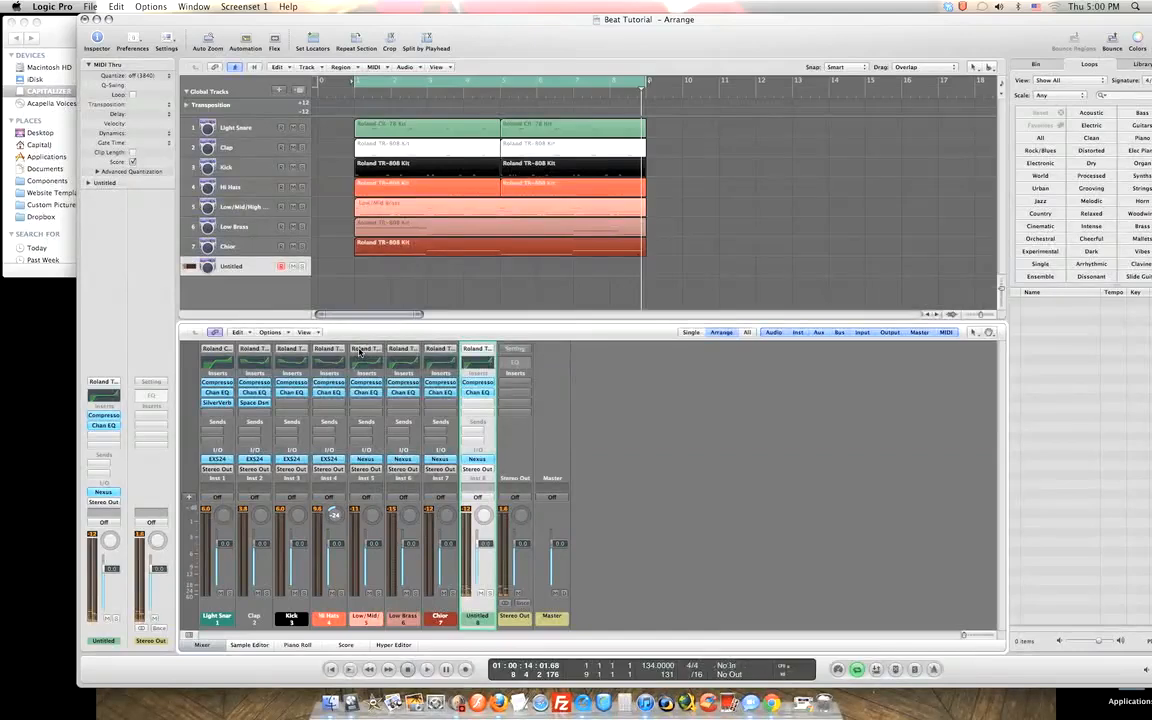
key(space)
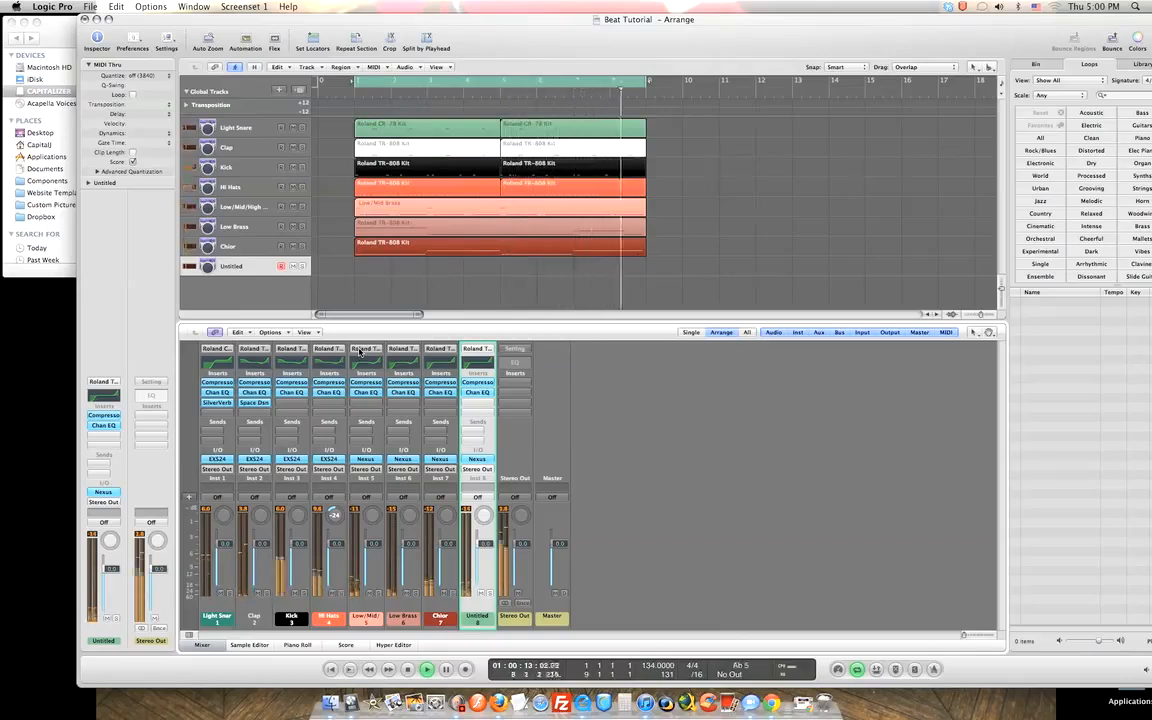
key(space)
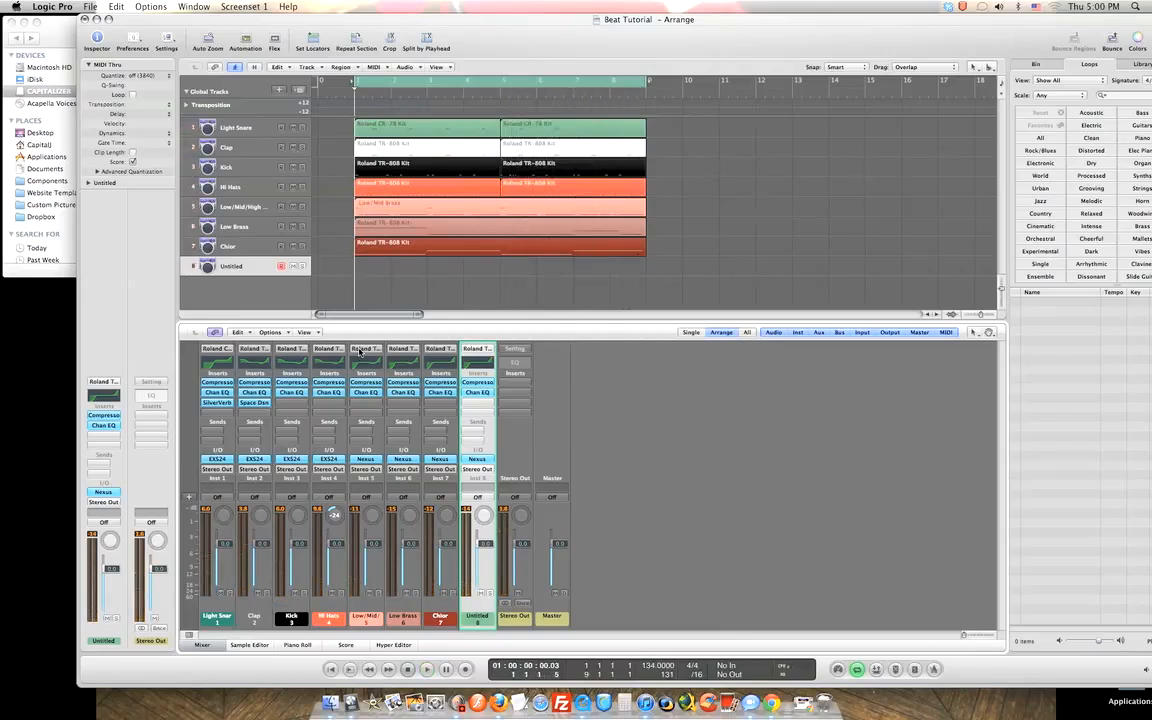
Record a new MIDI region on the Untitled track spanning bars 1 to 9.
key(r)
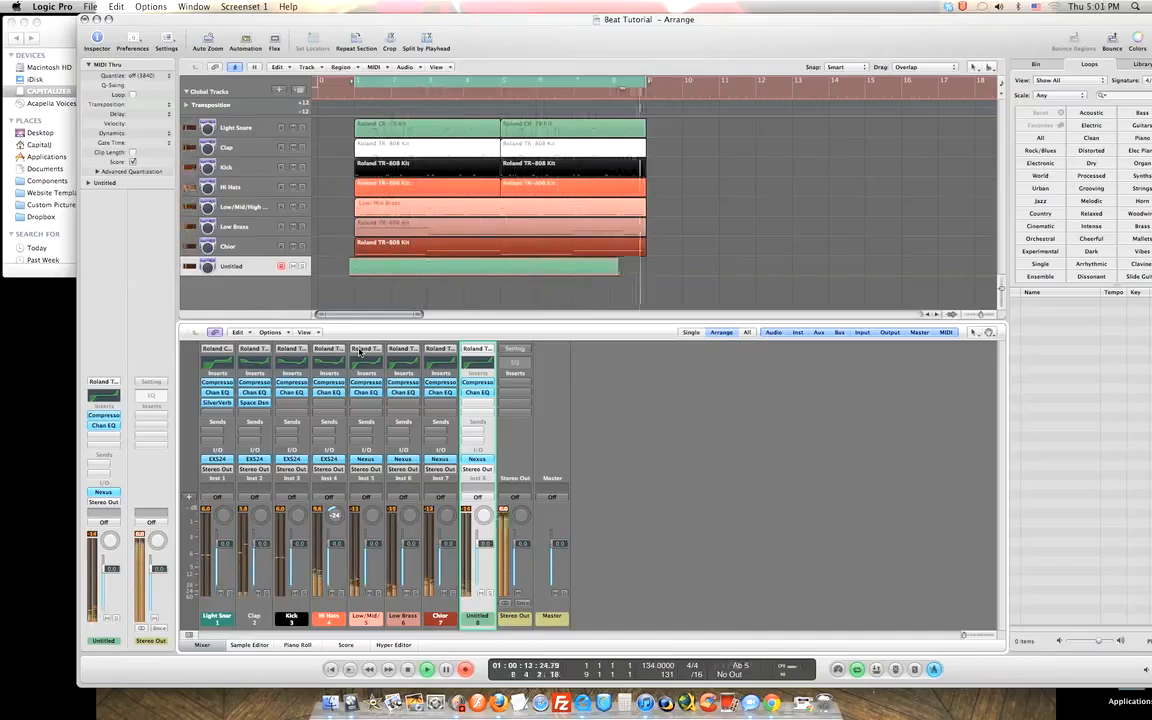
key(space)
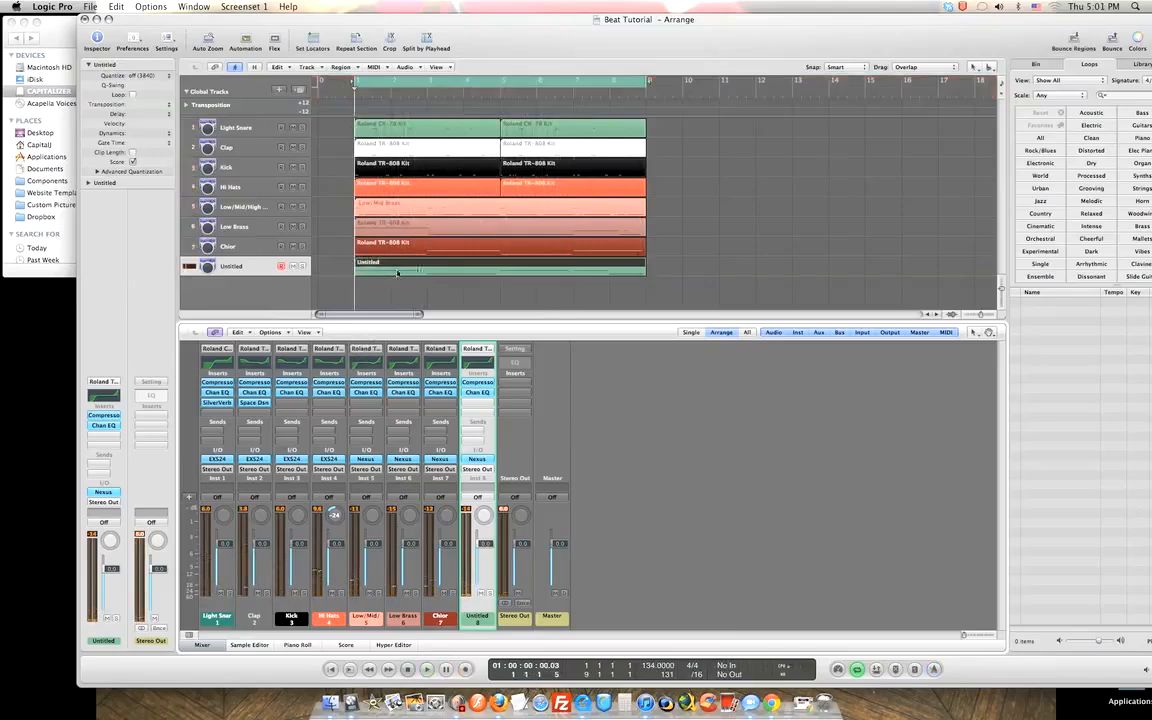
Open the Untitled region in the Piano Roll, quantize all notes to 1/16-Note, and play back.
double_click(397, 270)
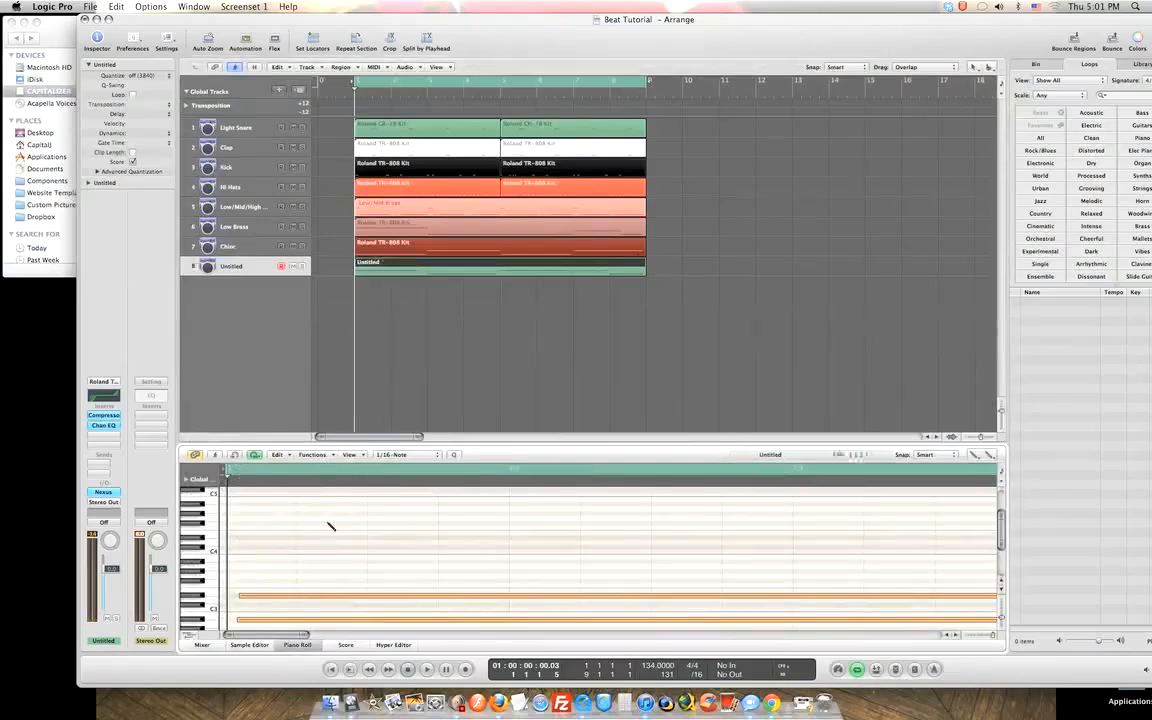
key(super+a)
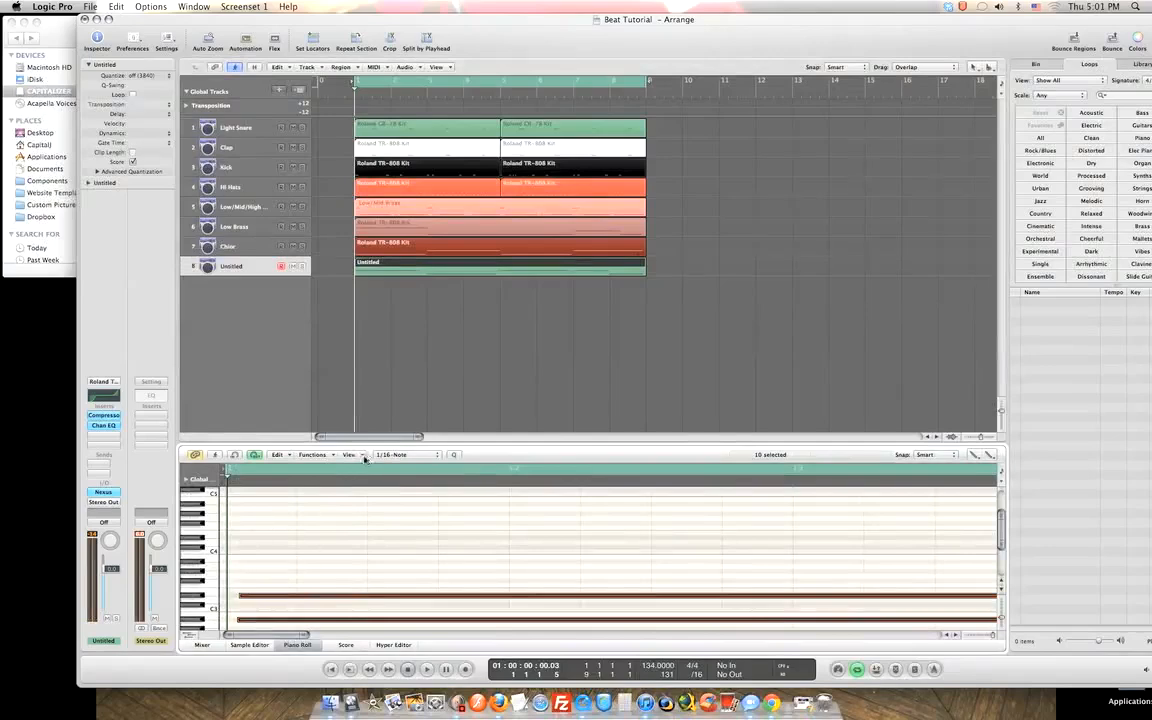
click(440, 458)
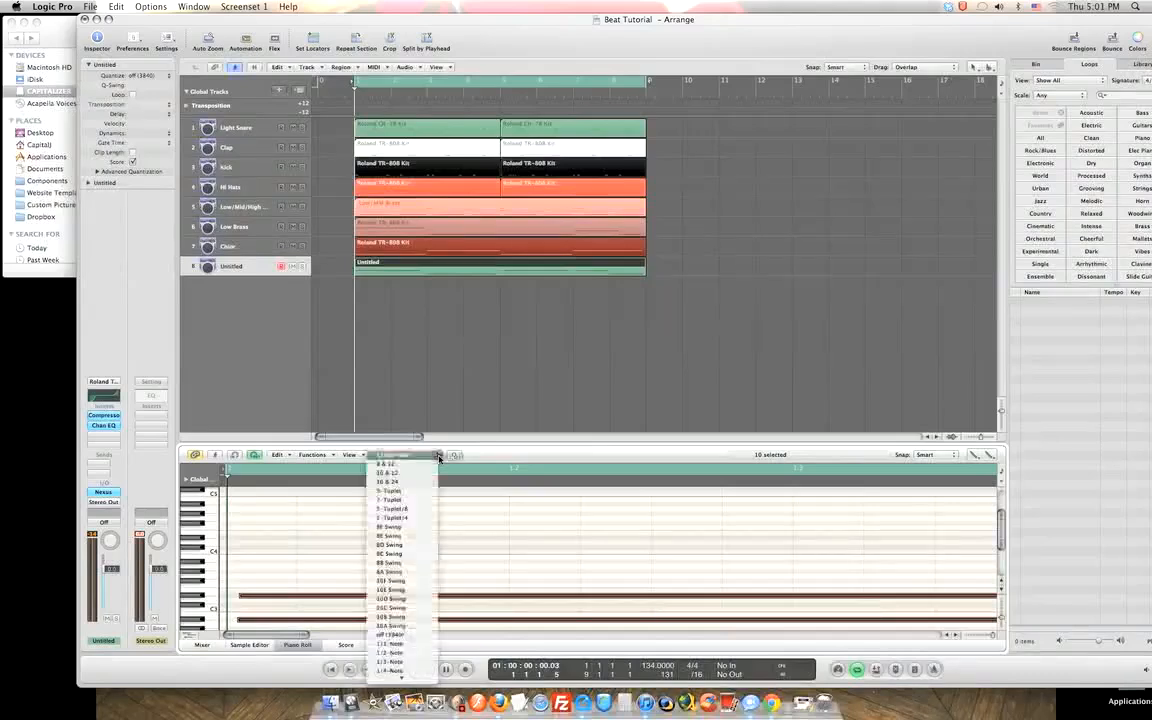
click(400, 626)
drag(293, 638, 265, 638)
key(space)
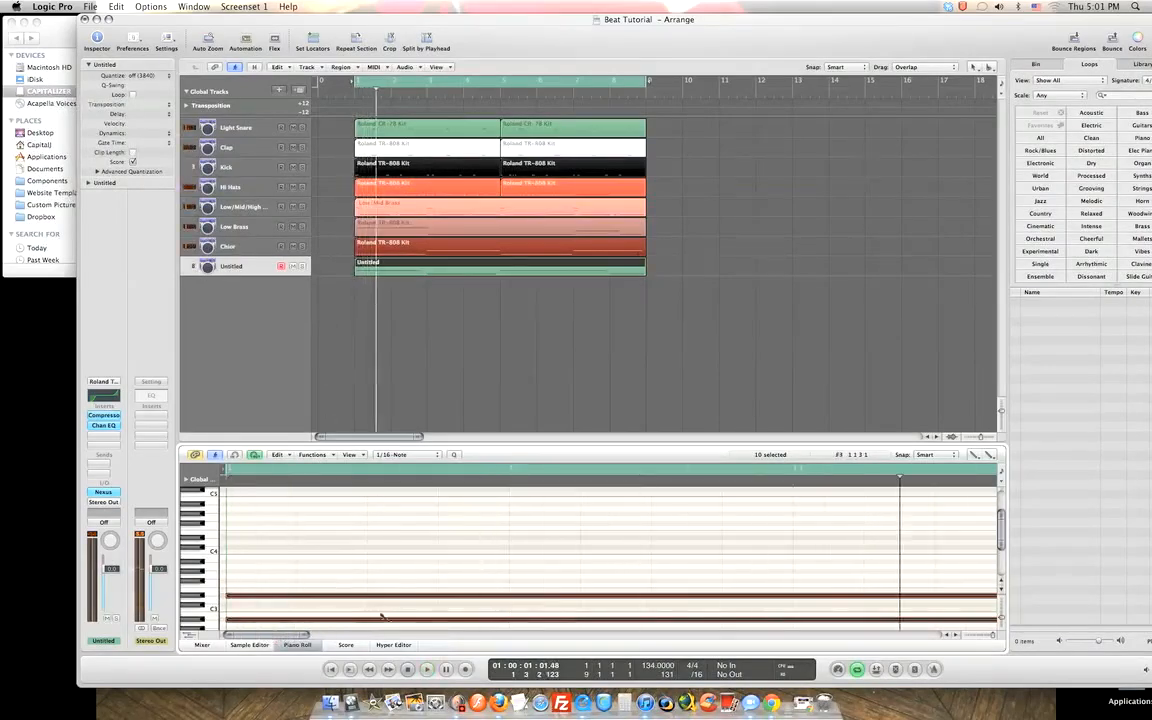
drag(280, 632, 327, 627)
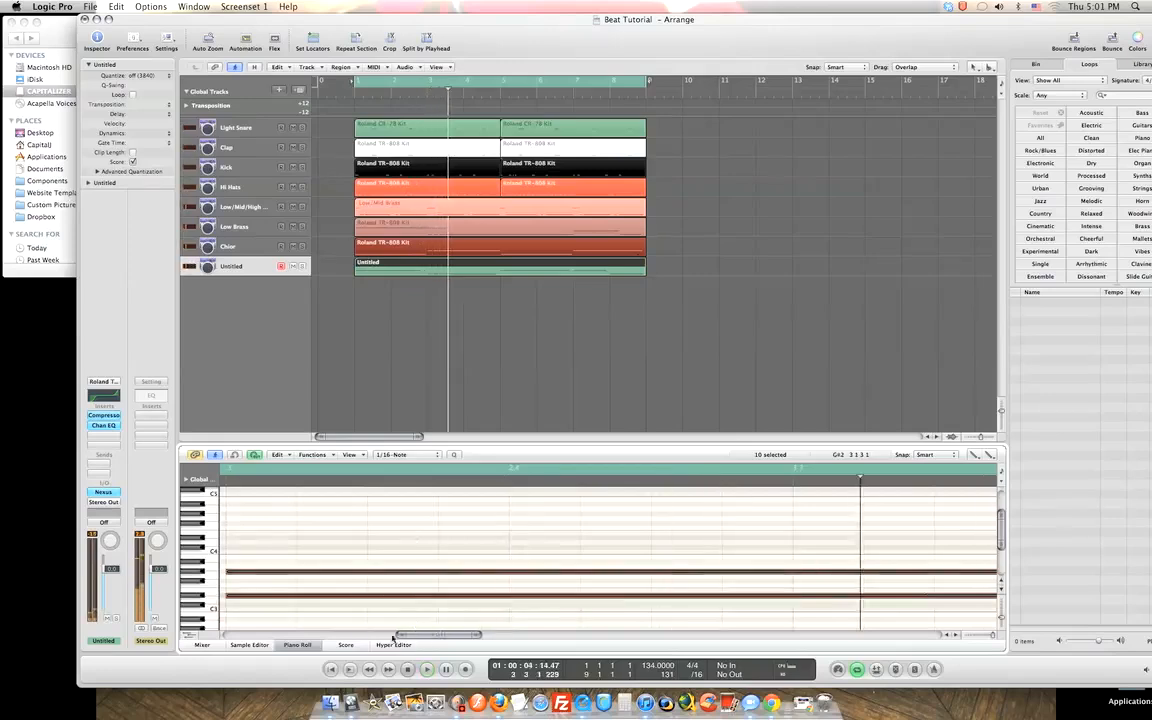
click(300, 634)
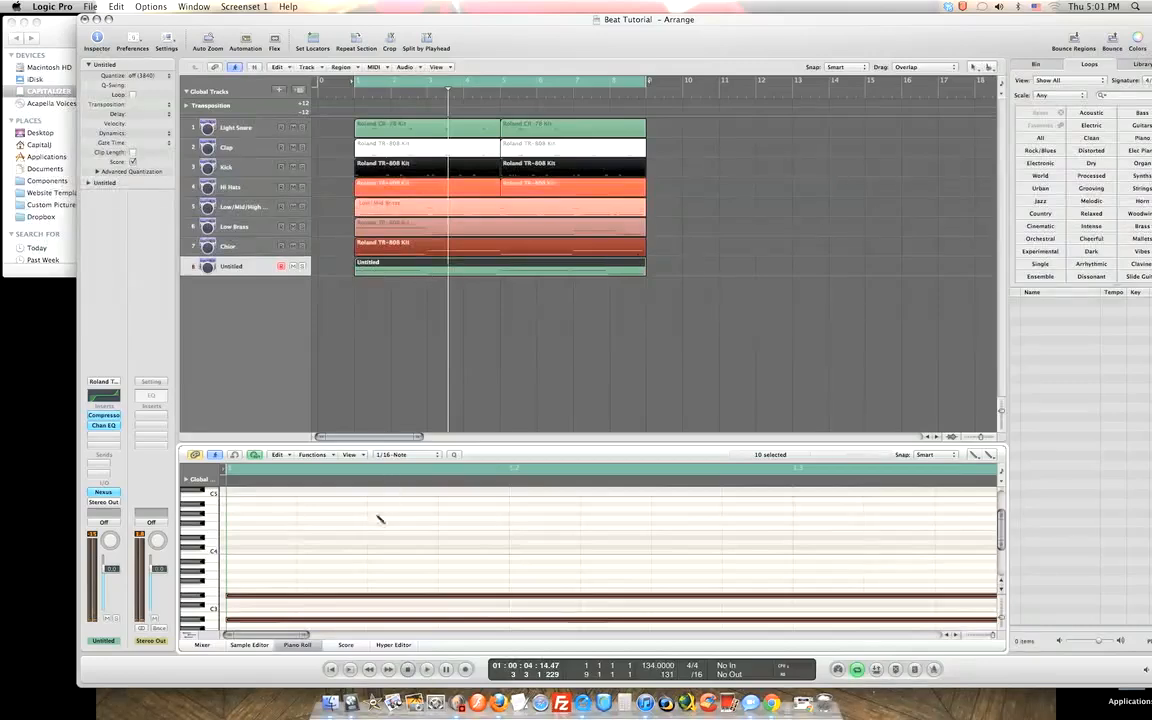
Set the Piano Roll's left-click tool to Pointer and select the long low D#3 note.
click(978, 67)
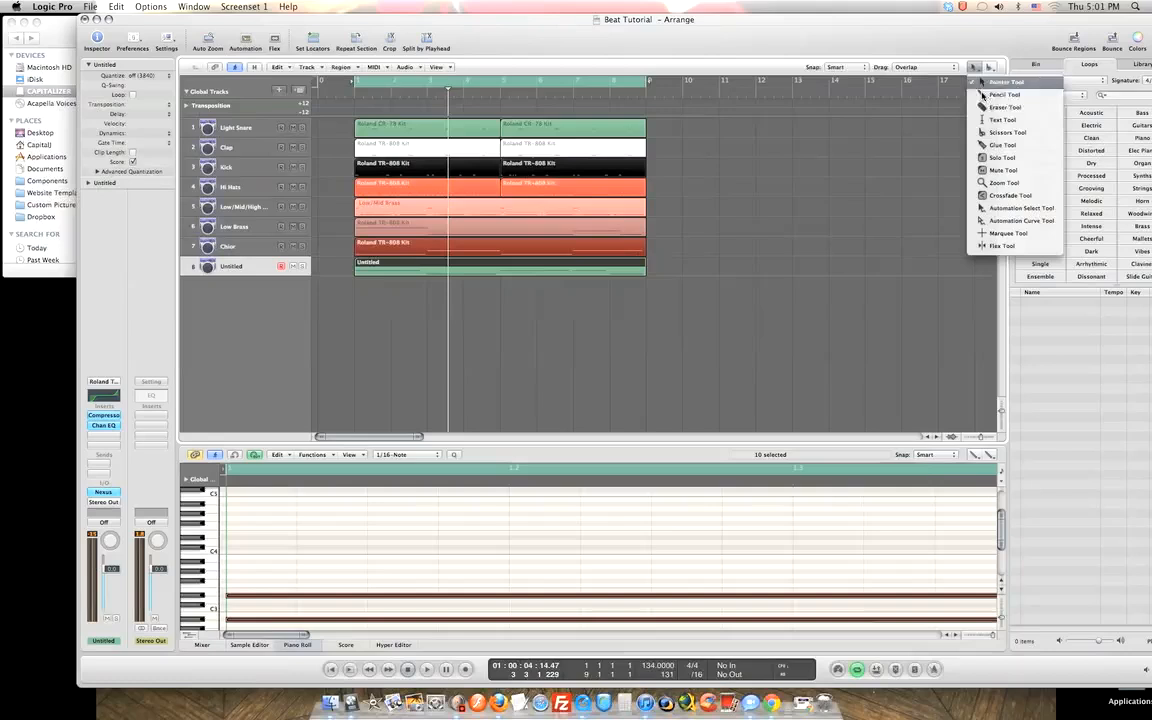
click(977, 460)
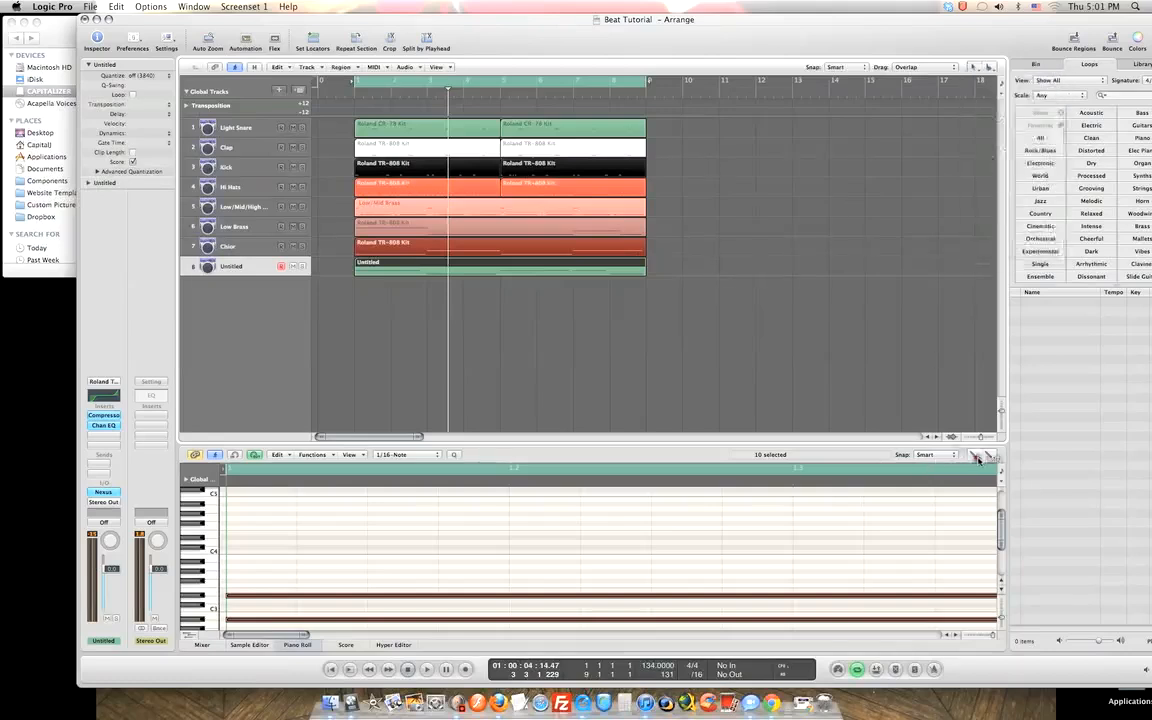
click(975, 460)
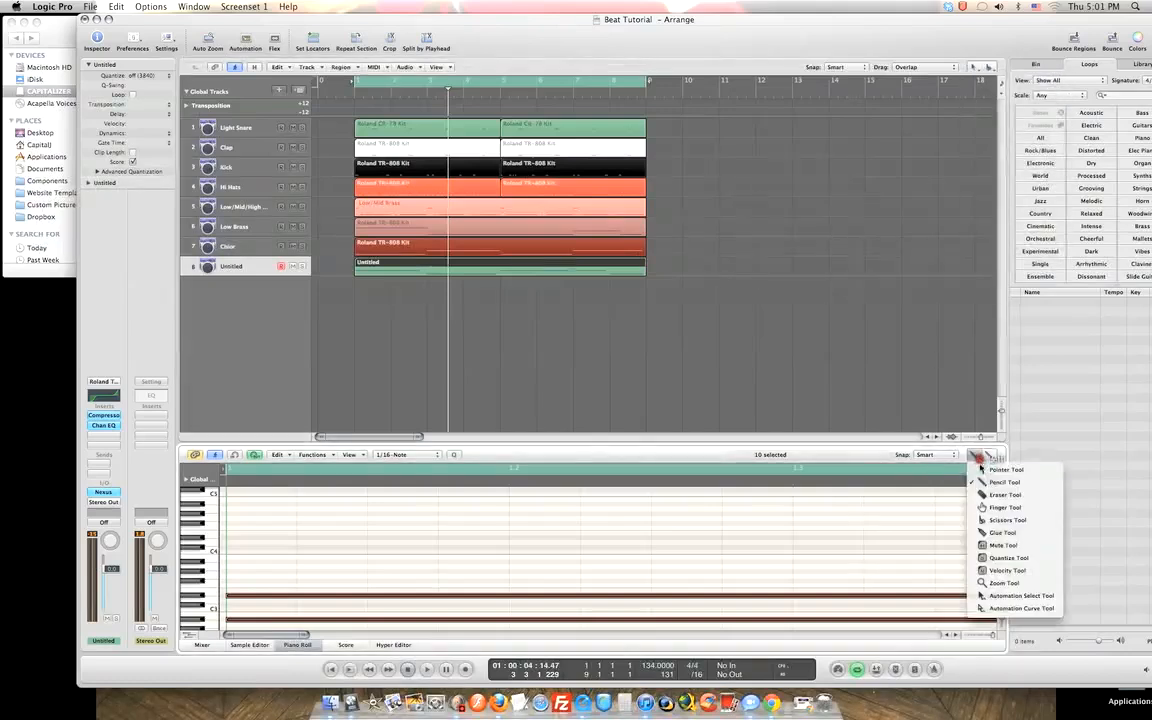
click(985, 470)
click(415, 577)
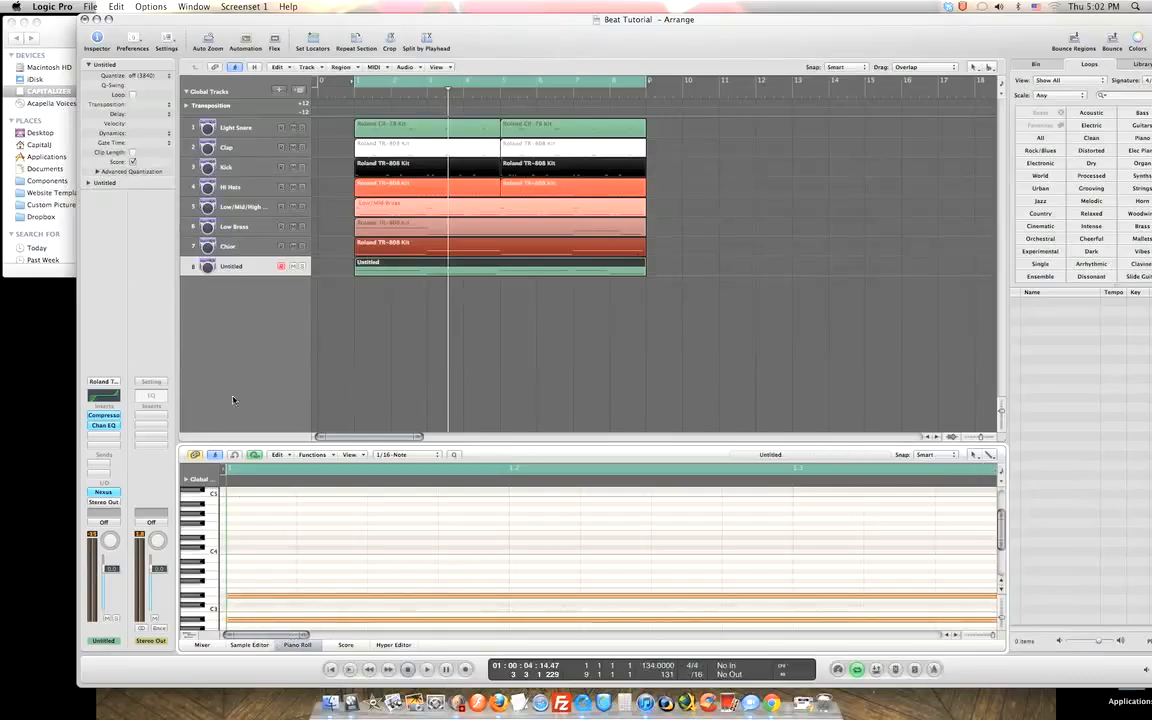
click(236, 597)
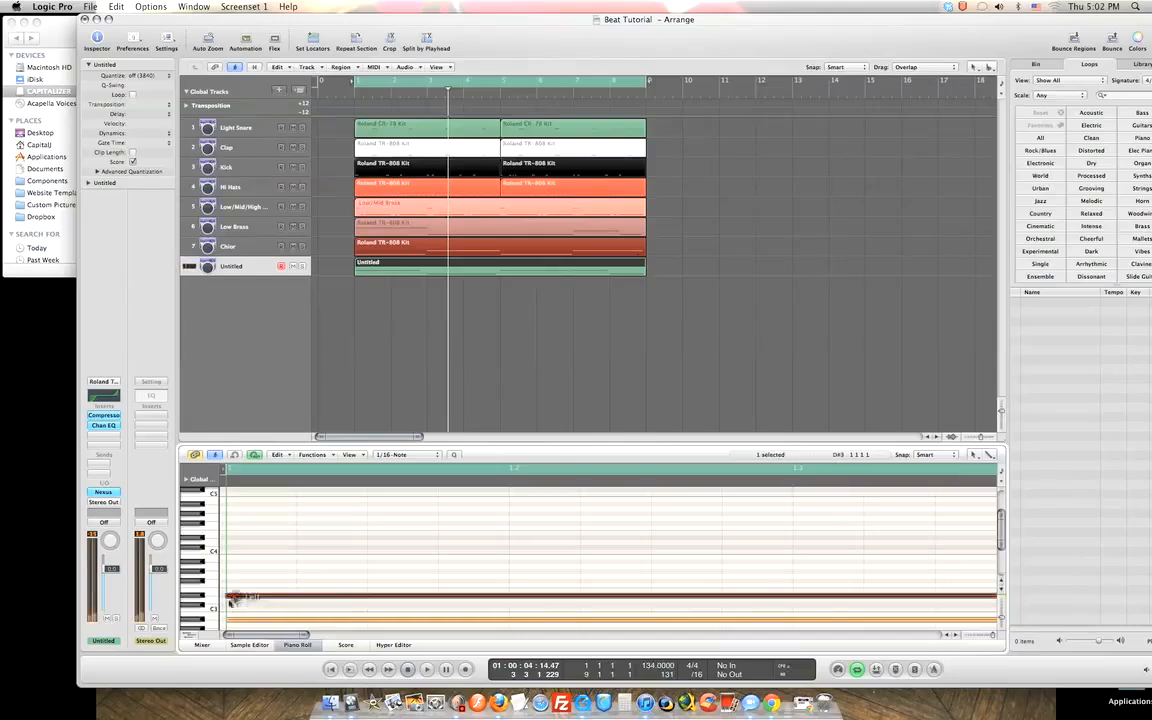
drag(229, 597, 227, 597)
drag(302, 636, 231, 597)
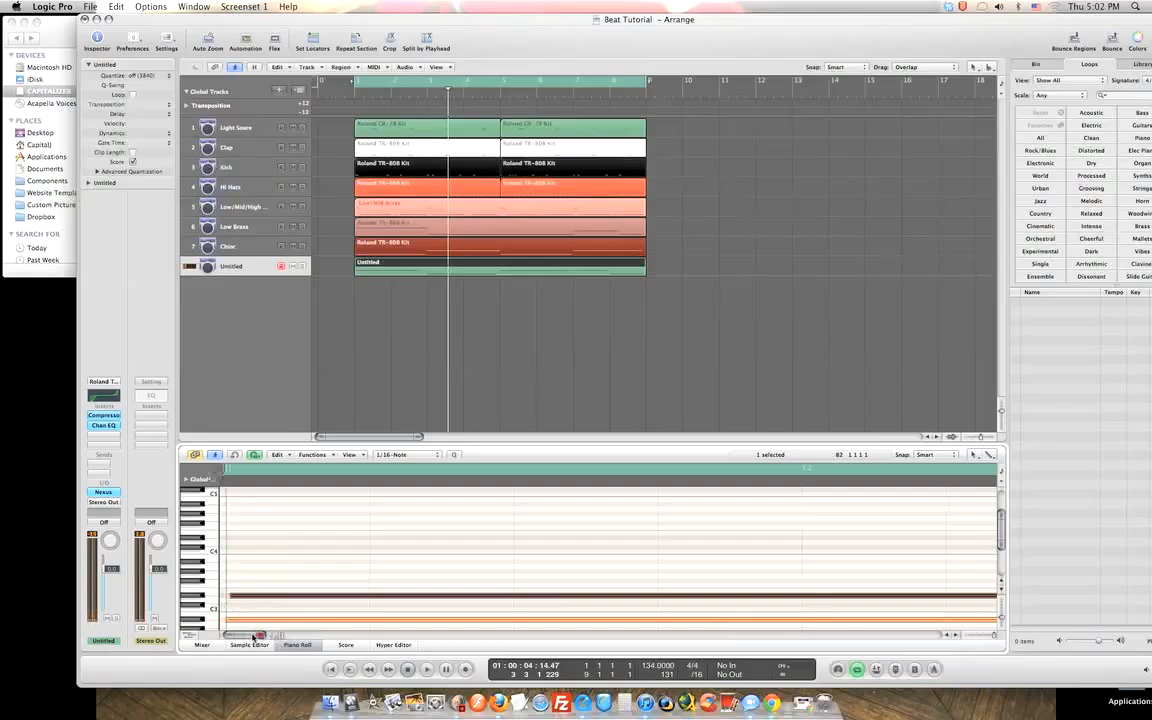
Play the beat and zoom the Piano Roll onto the start of the held notes.
drag(229, 597, 230, 598)
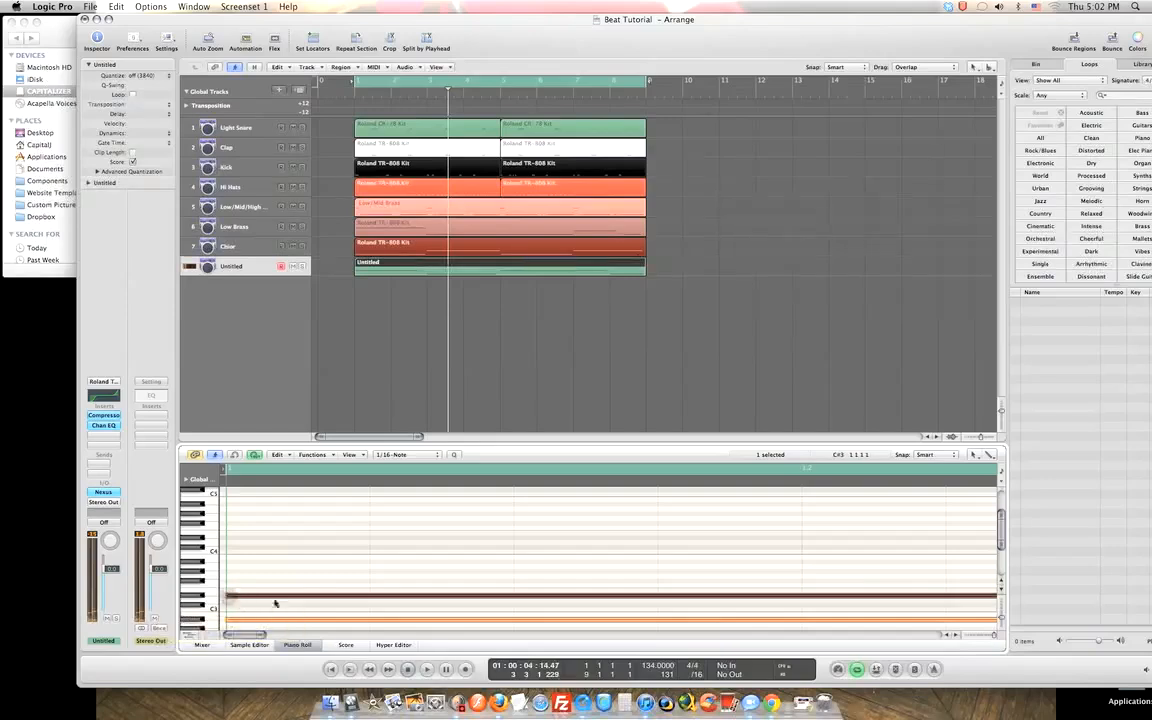
key(space)
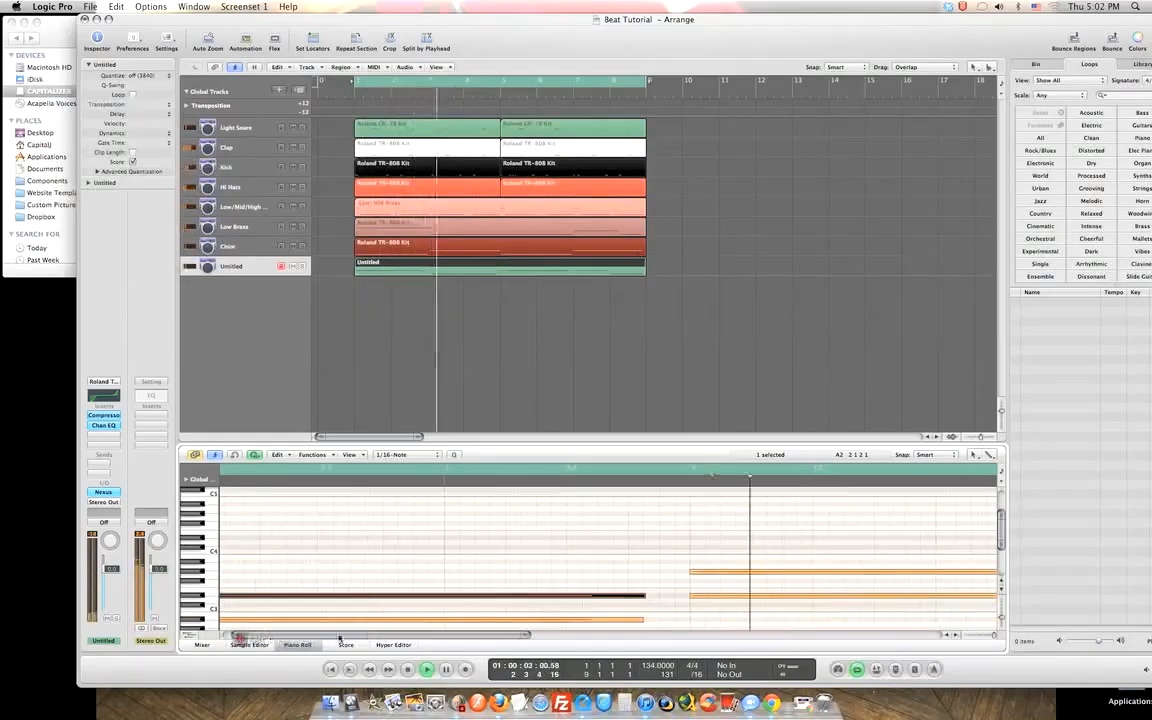
drag(520, 638, 244, 623)
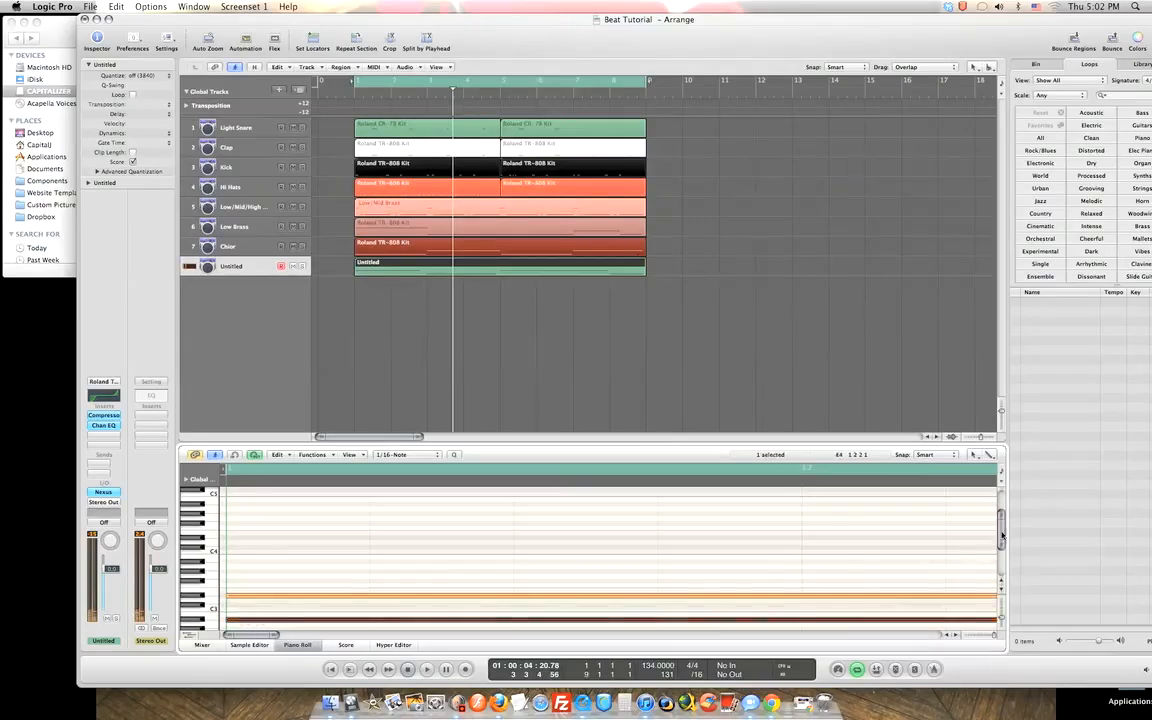
scroll(960, 572, up, 10)
scroll(988, 571, down, 15)
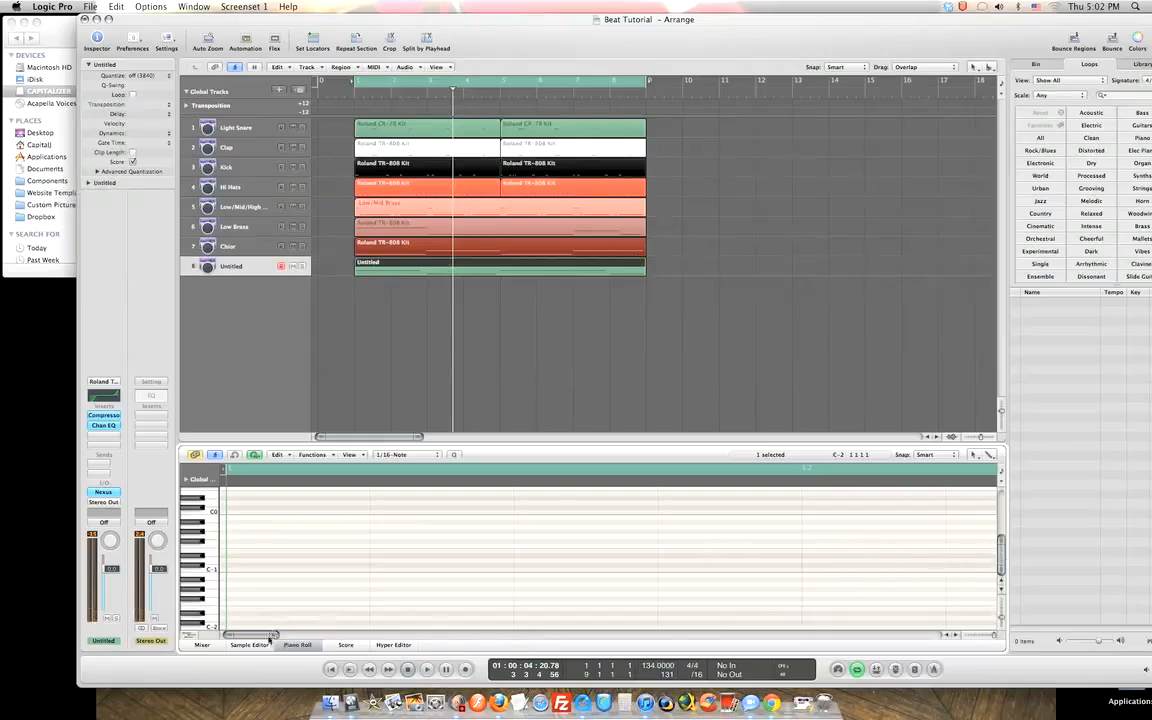
drag(299, 637, 244, 643)
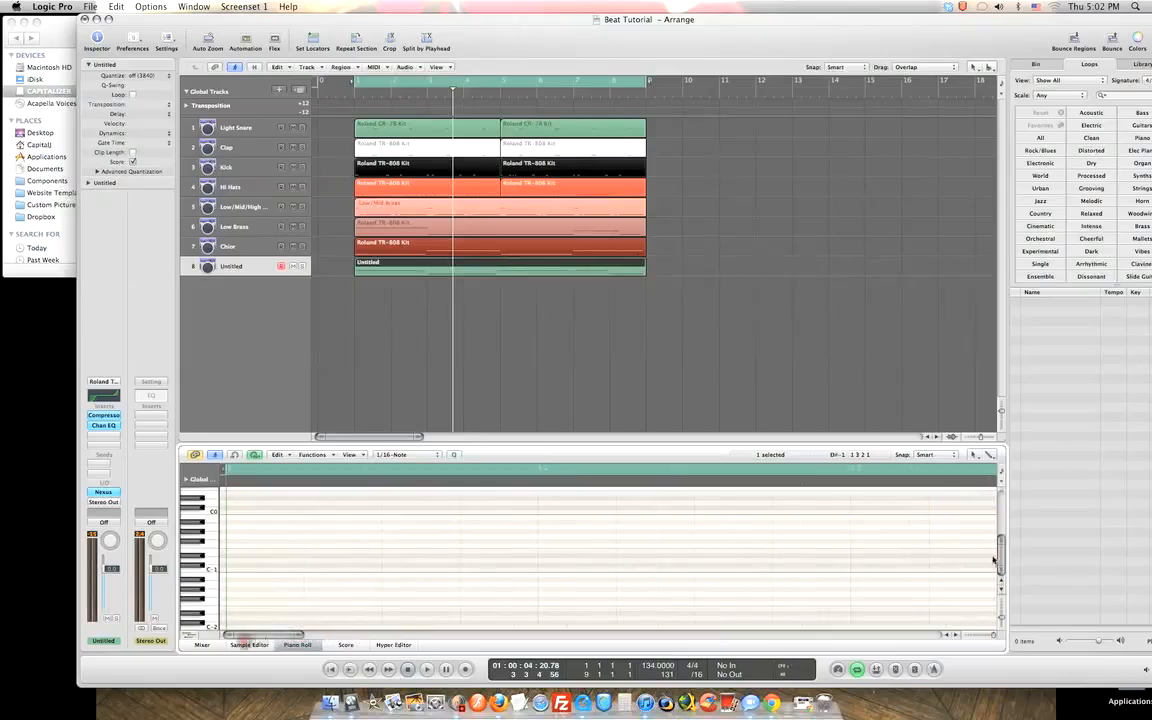
drag(1001, 562, 1000, 545)
drag(302, 640, 240, 630)
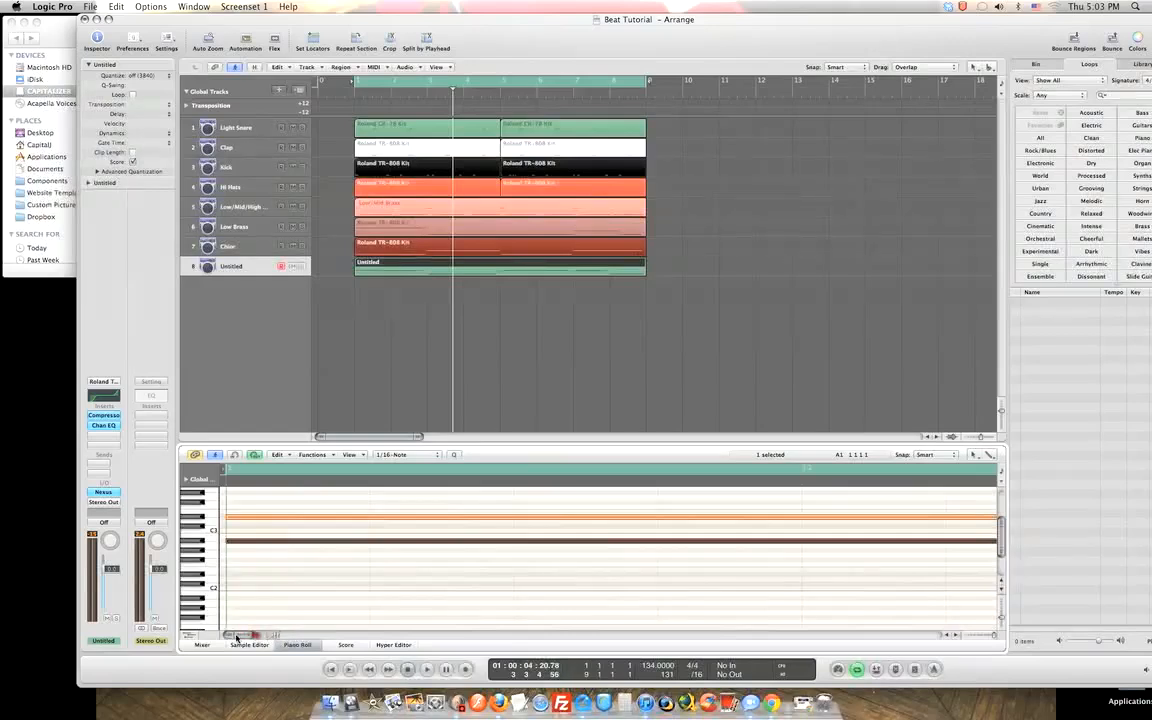
Trim the A#2 note's start slightly earlier, from 1 1 1 16 to 1 1 1 11.
click(228, 518)
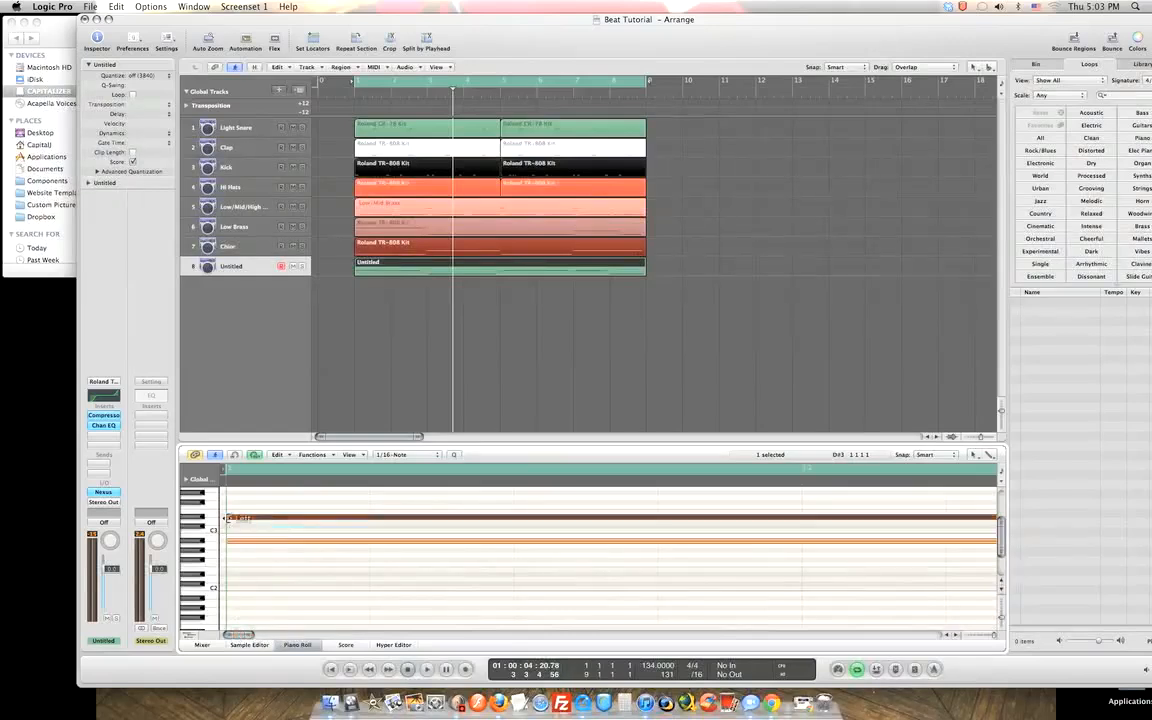
click(228, 540)
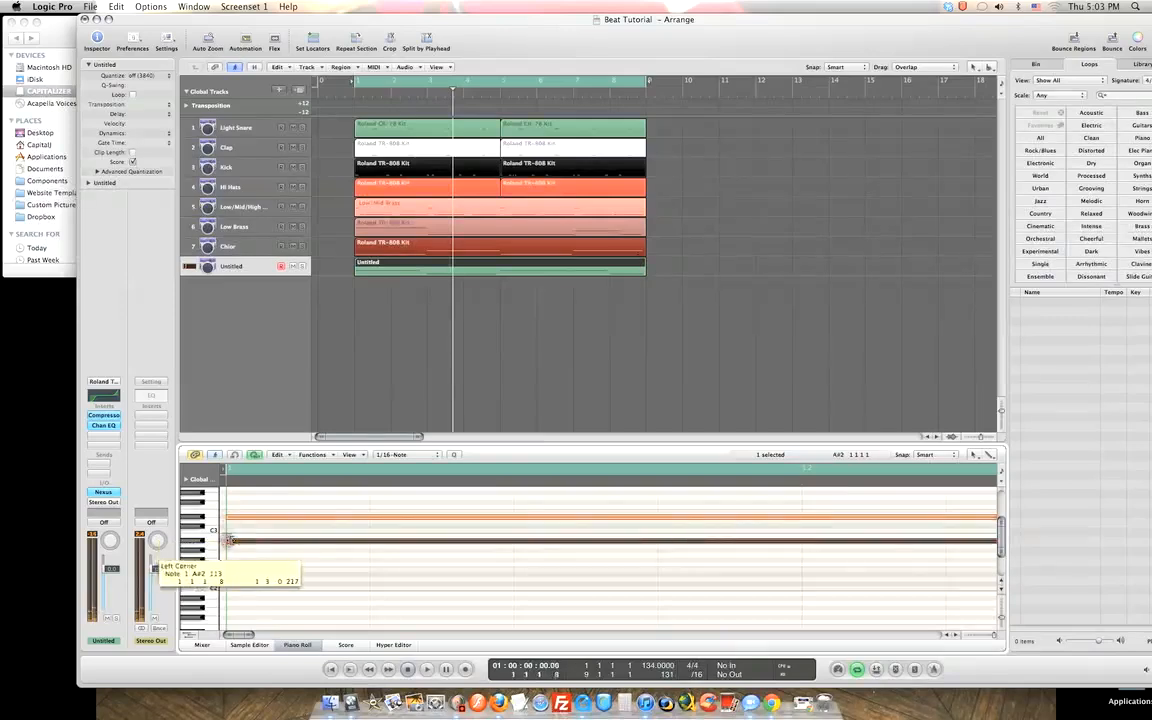
click(229, 518)
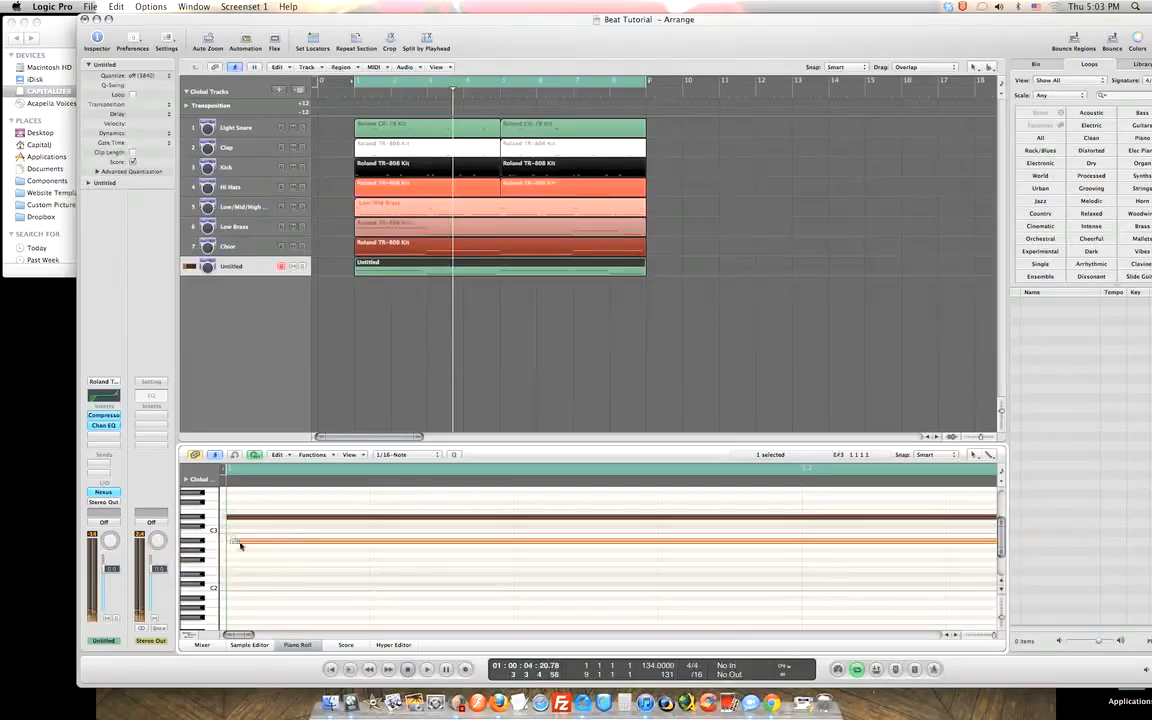
click(238, 542)
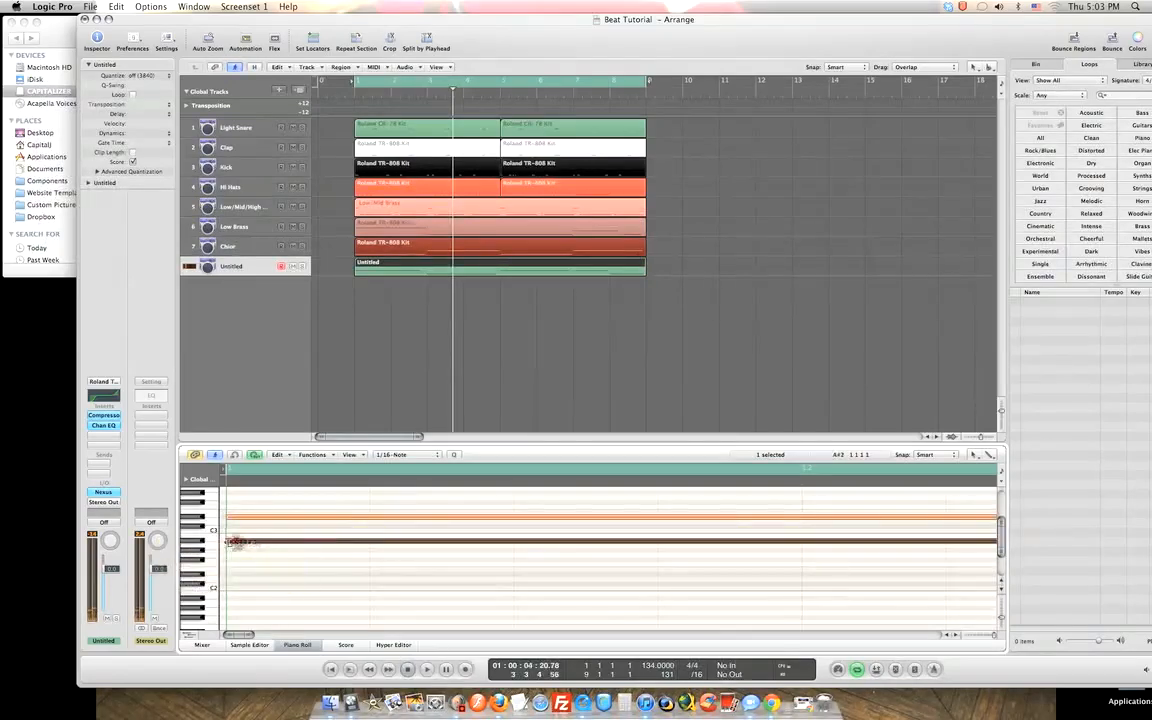
click(230, 541)
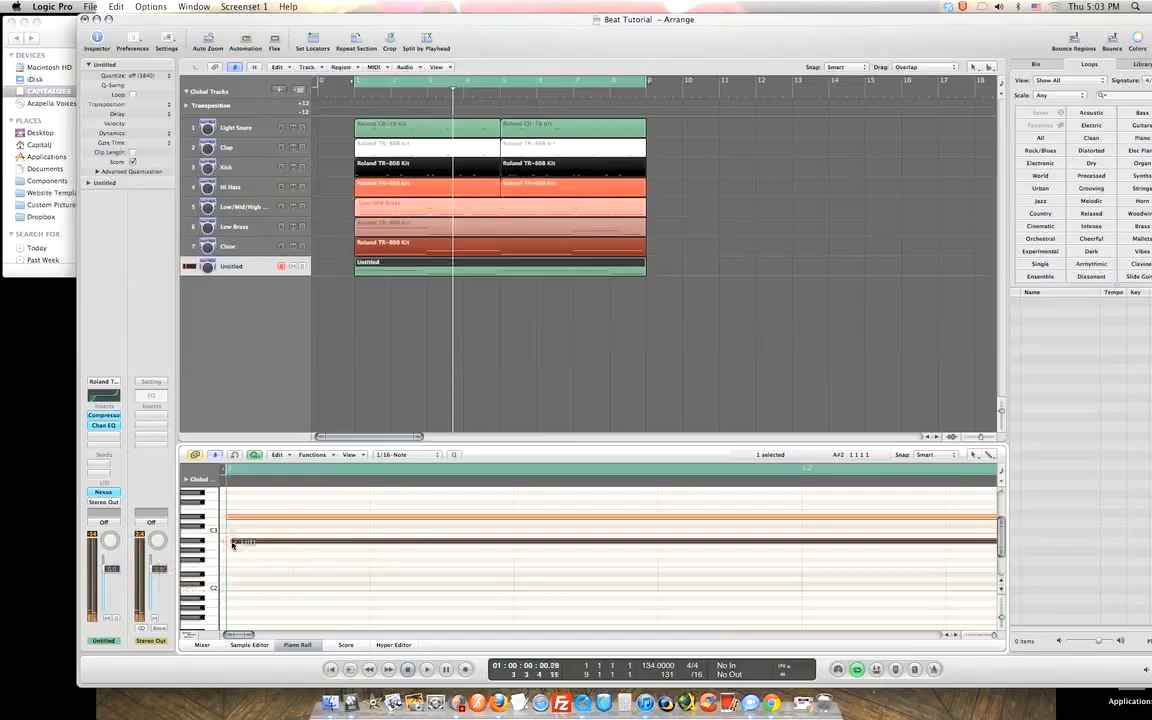
drag(236, 542, 231, 542)
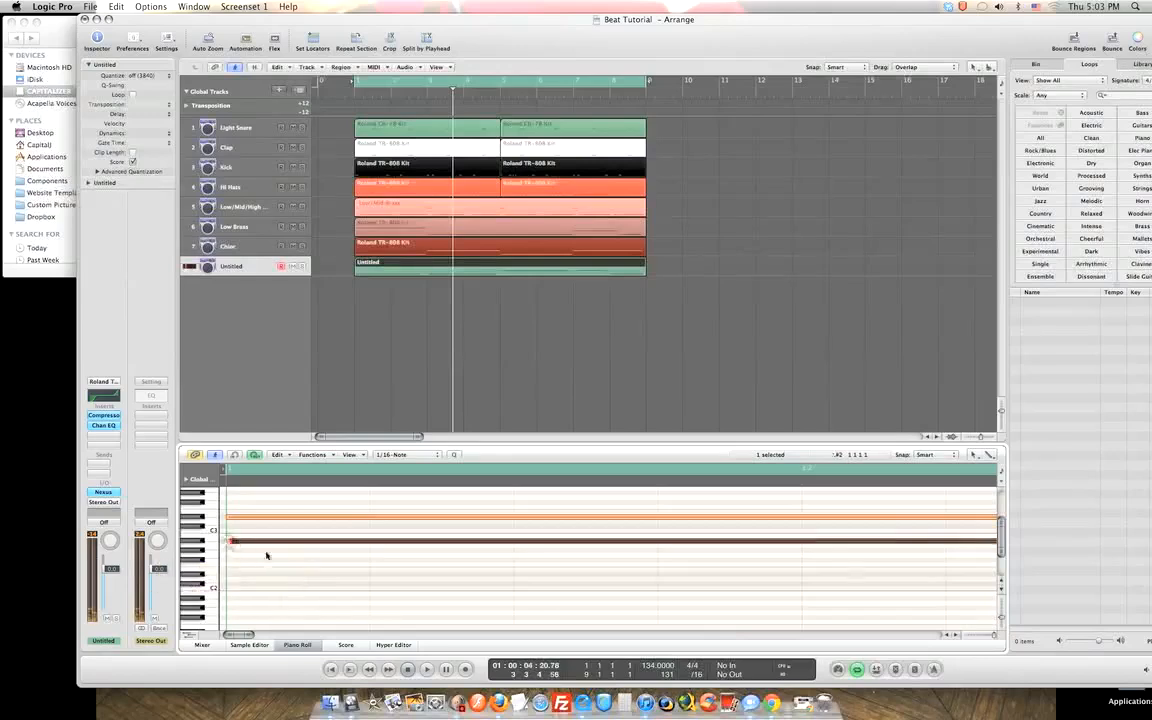
click(229, 518)
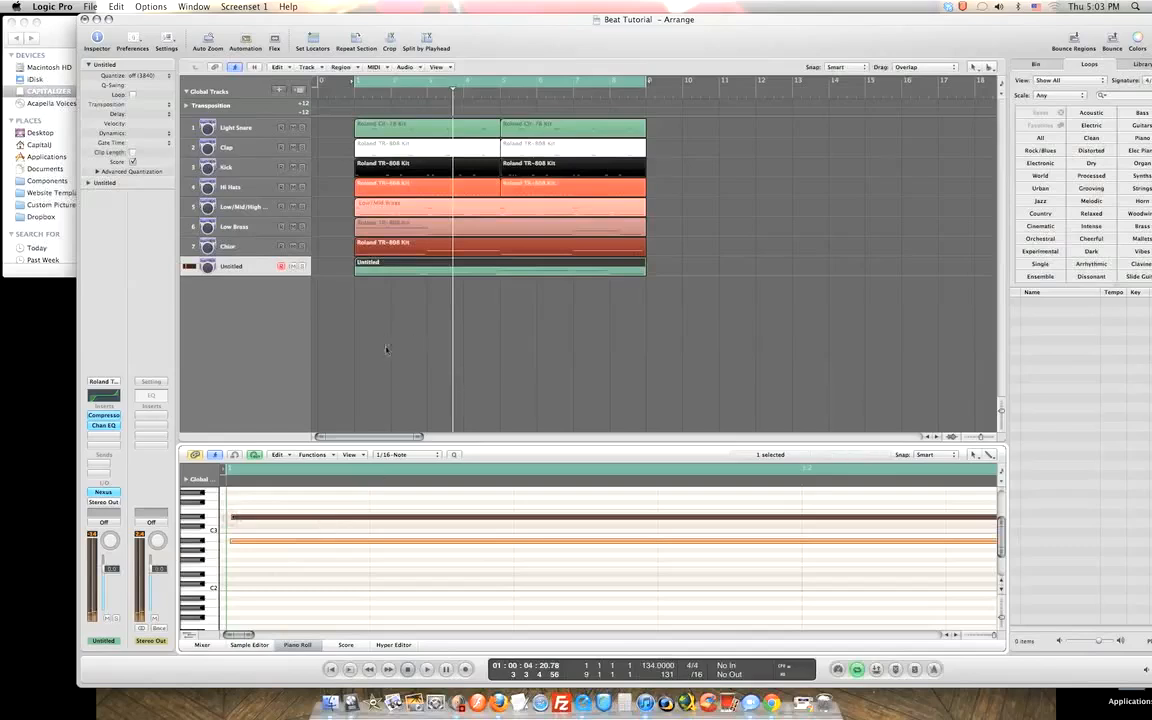
Play the beat from bar 1, zoom in on the first bars, and mute the Choir track.
key(Return)
key(space)
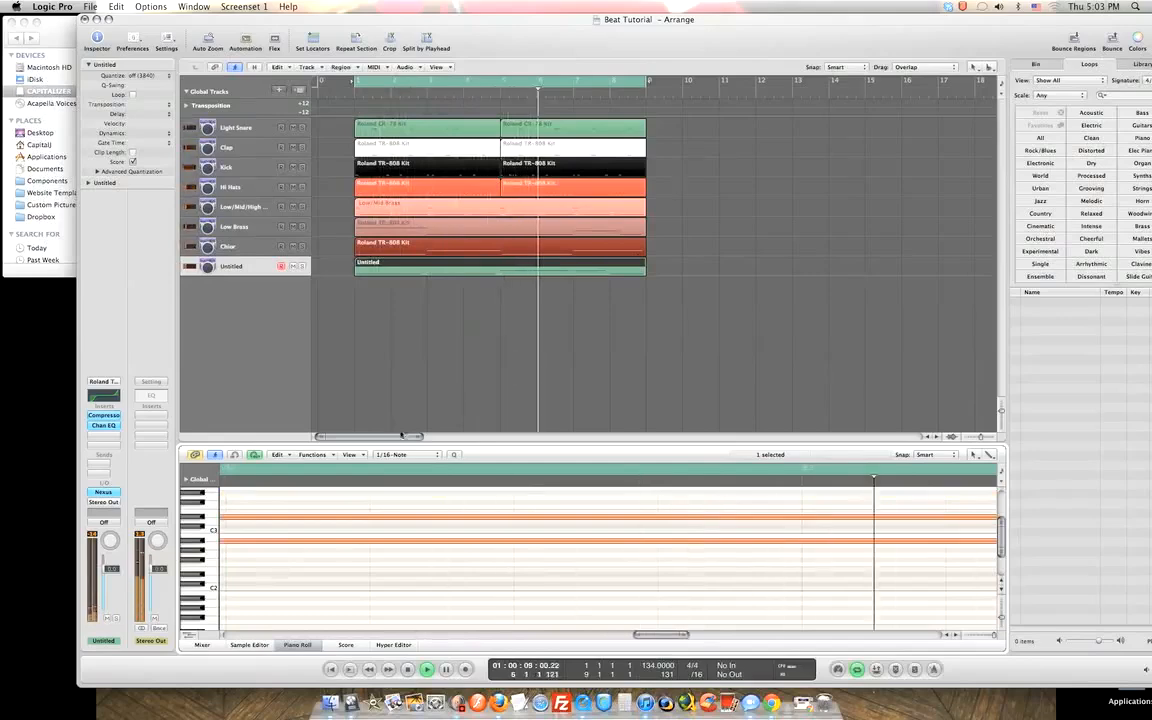
drag(418, 438, 348, 440)
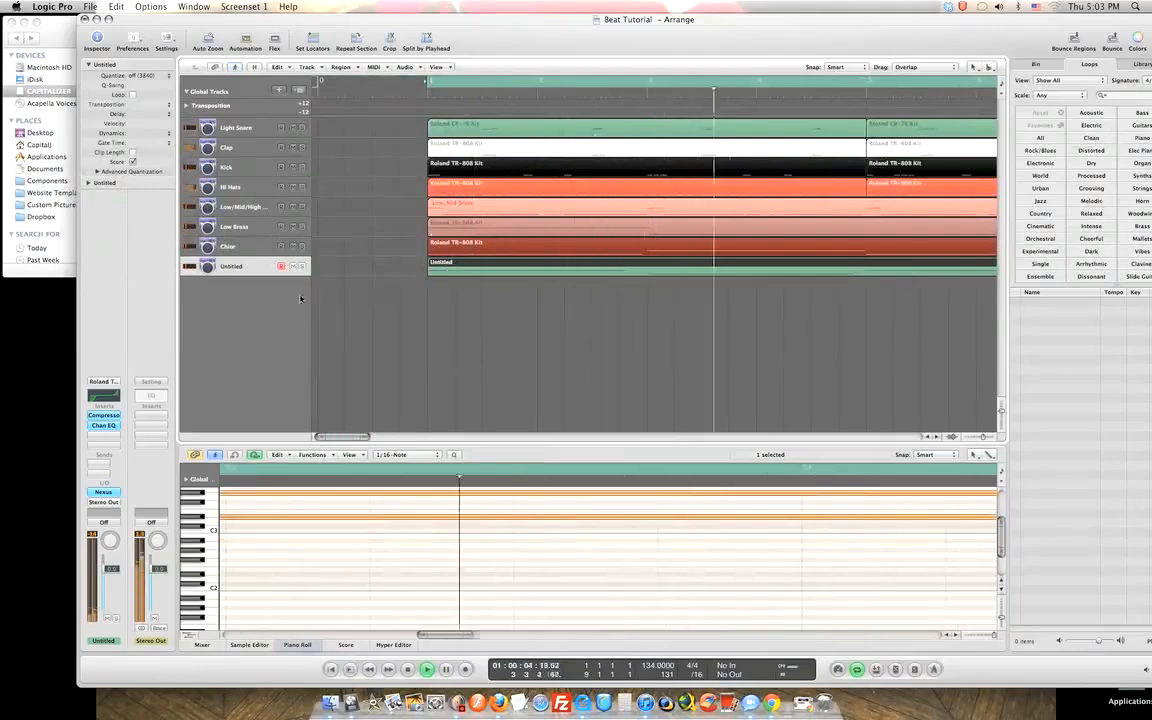
click(293, 246)
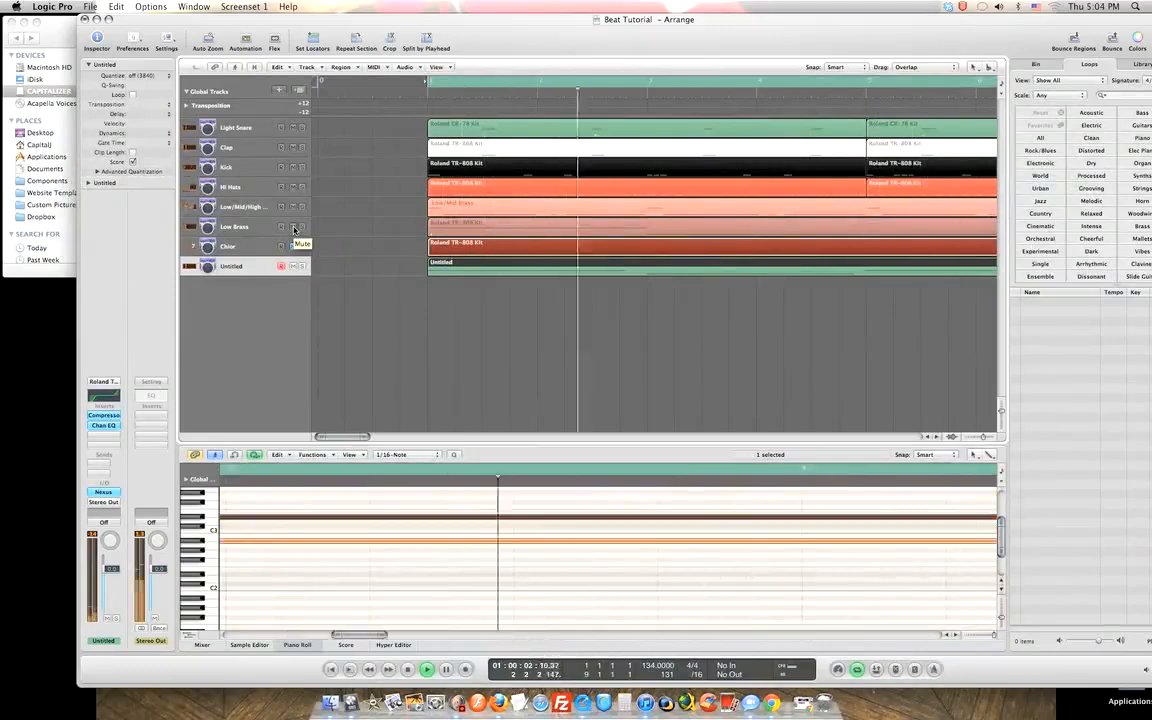
Mute the Choir track and slightly lengthen the top note in the Piano Roll.
click(293, 246)
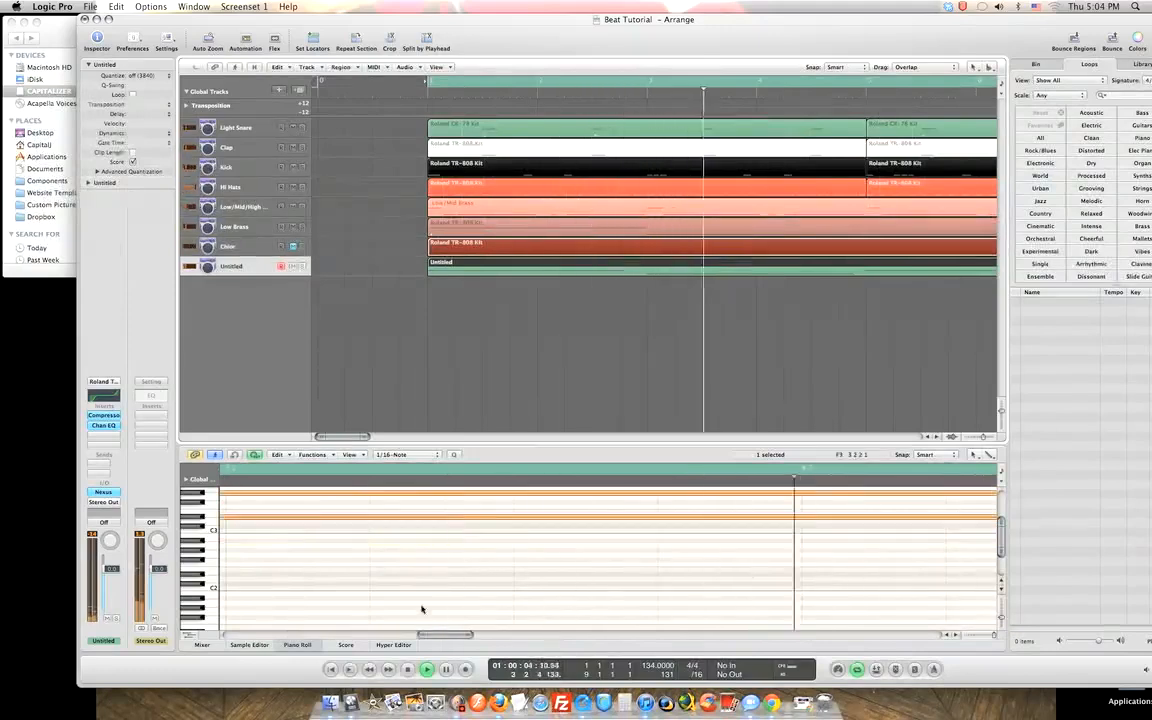
drag(458, 637, 578, 636)
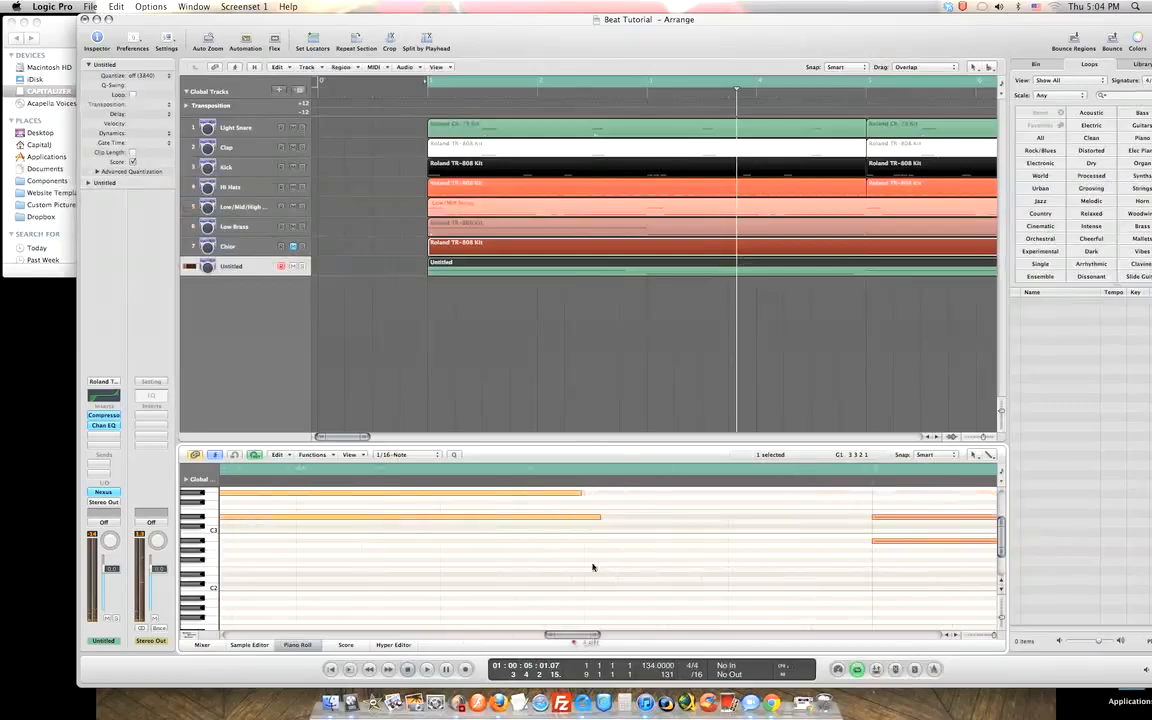
drag(579, 492, 598, 495)
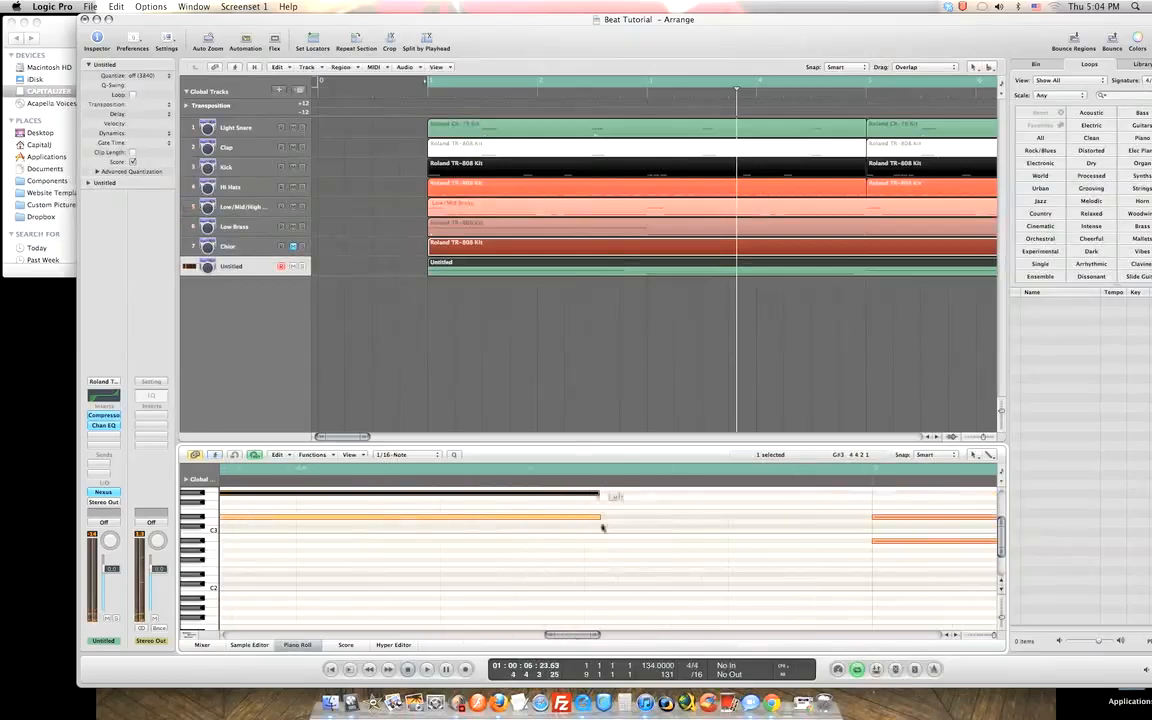
drag(571, 634, 224, 632)
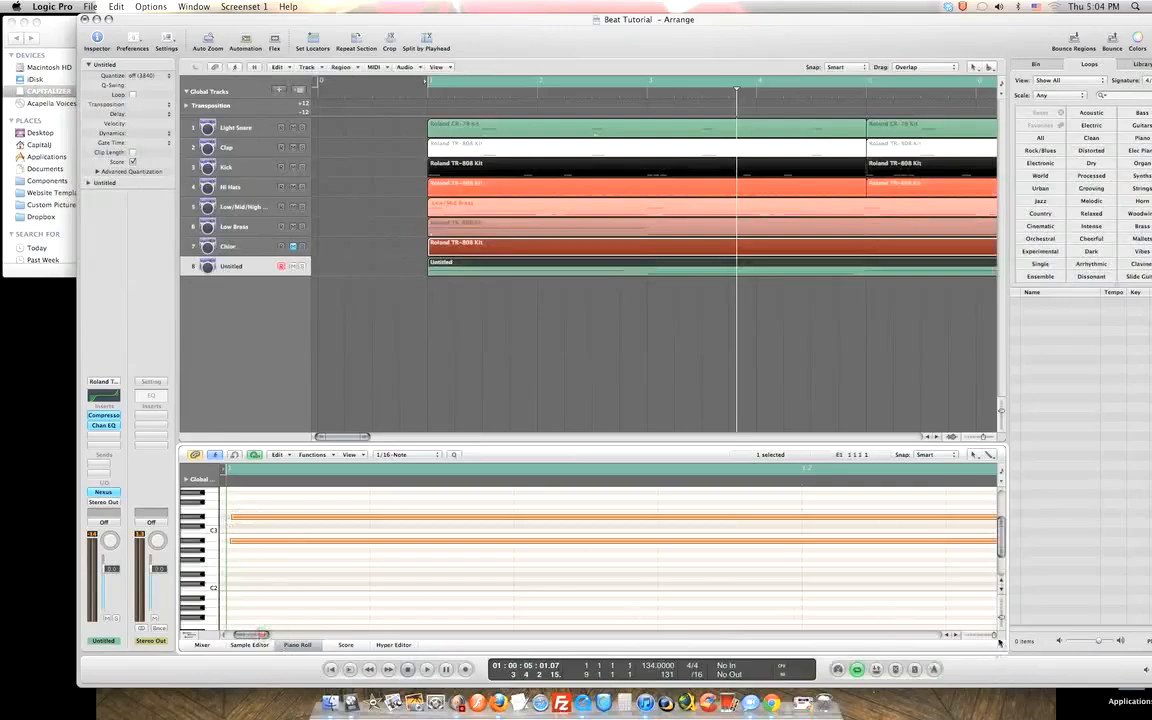
drag(997, 638, 995, 637)
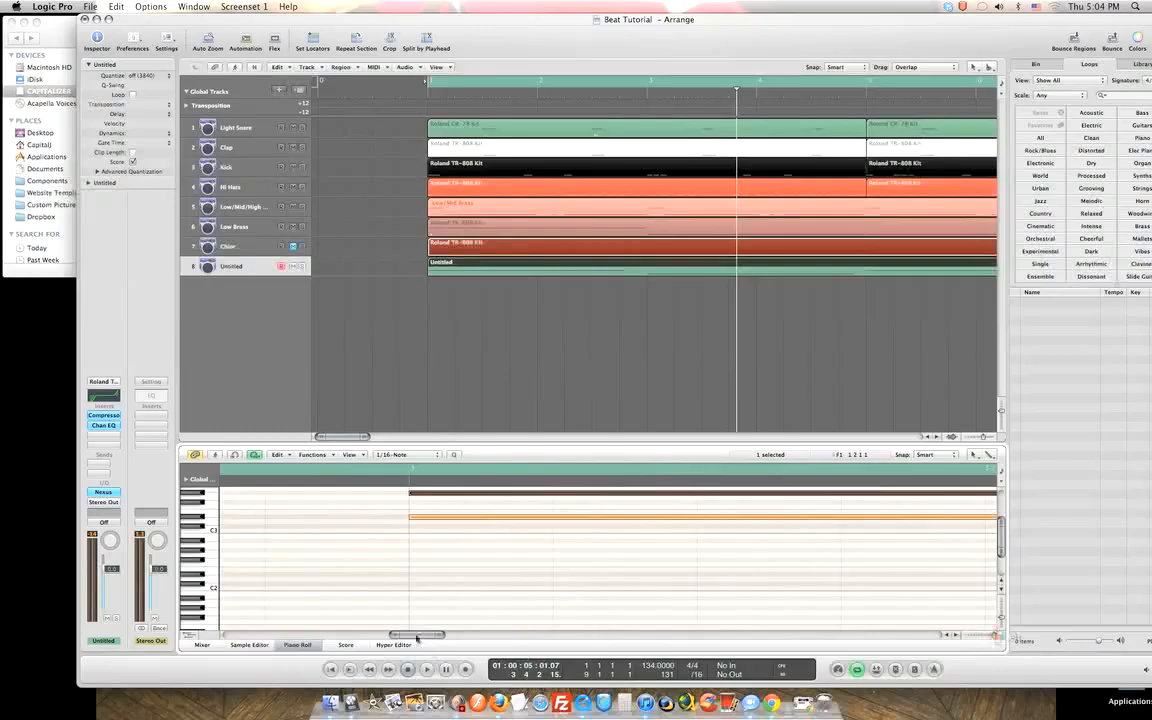
drag(417, 635, 240, 643)
Move the D#3 note to start at 1 1 1 9 and show the Mixer again.
click(237, 518)
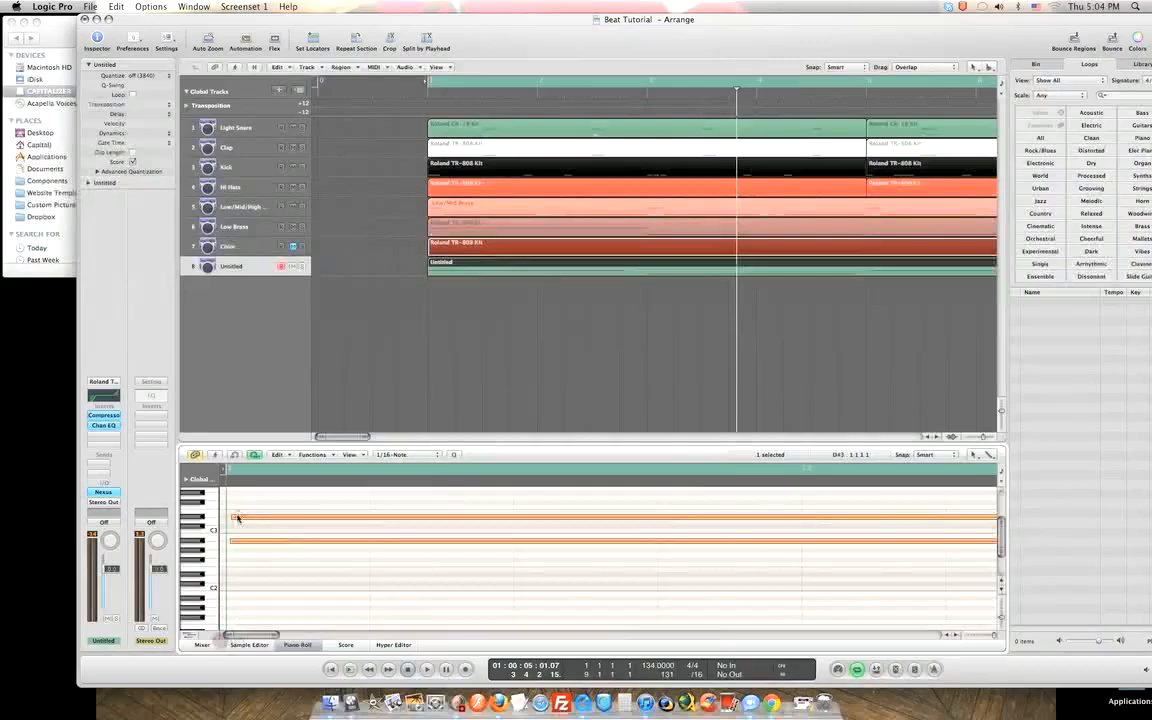
drag(241, 519, 242, 521)
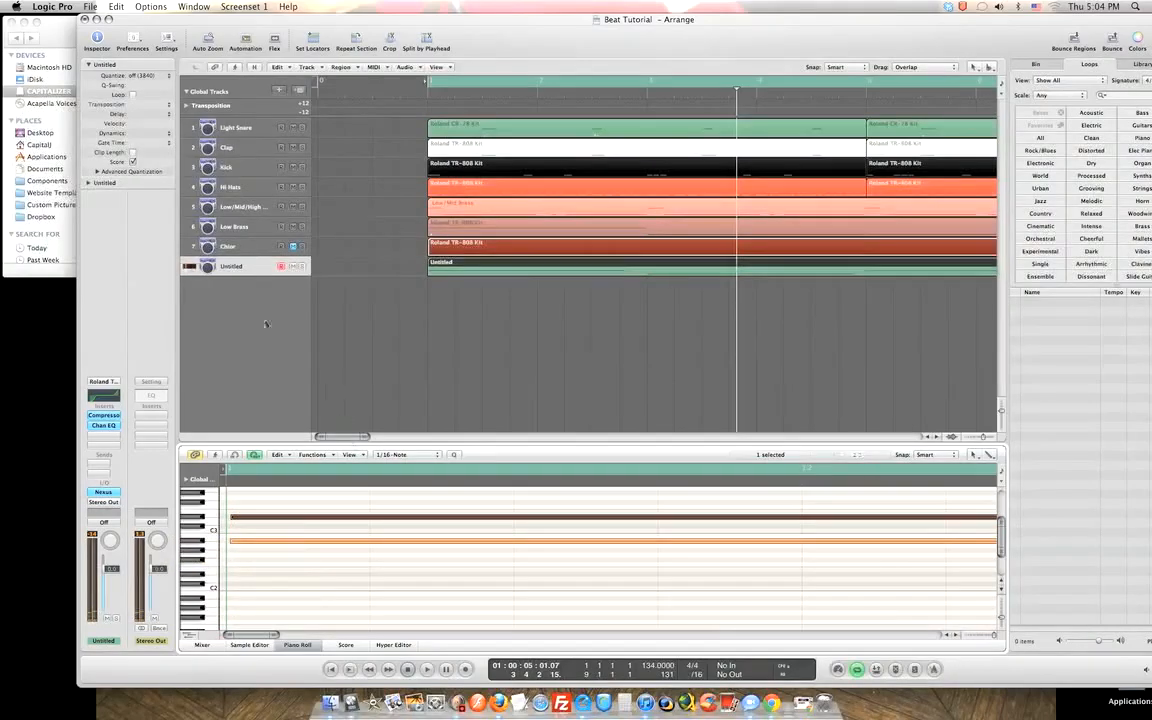
click(218, 647)
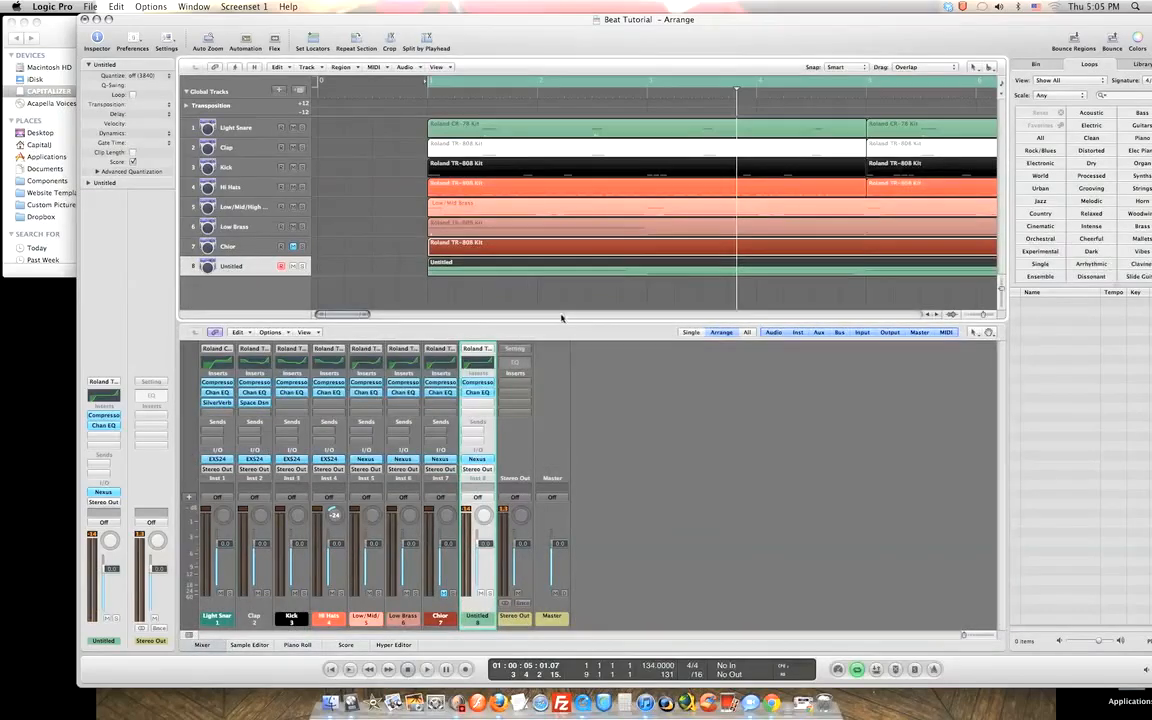
Rename track 8 to 'Hook synths', arm a track for recording, and start playback.
double_click(255, 271)
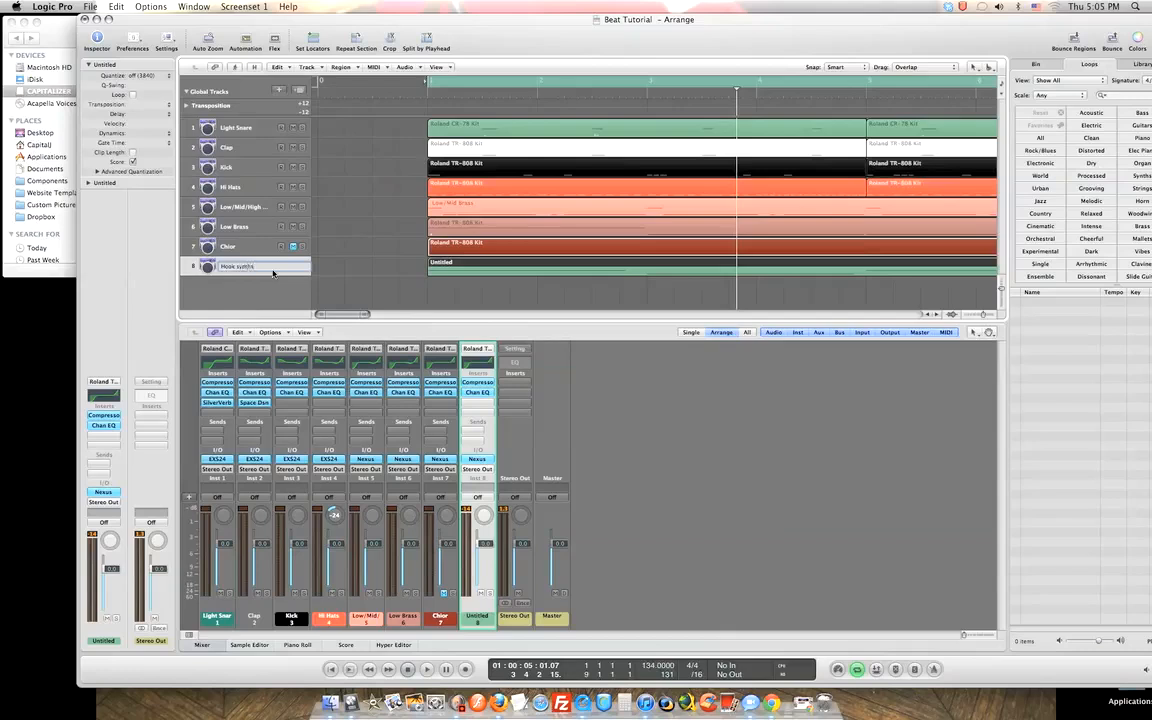
key(Return)
click(294, 247)
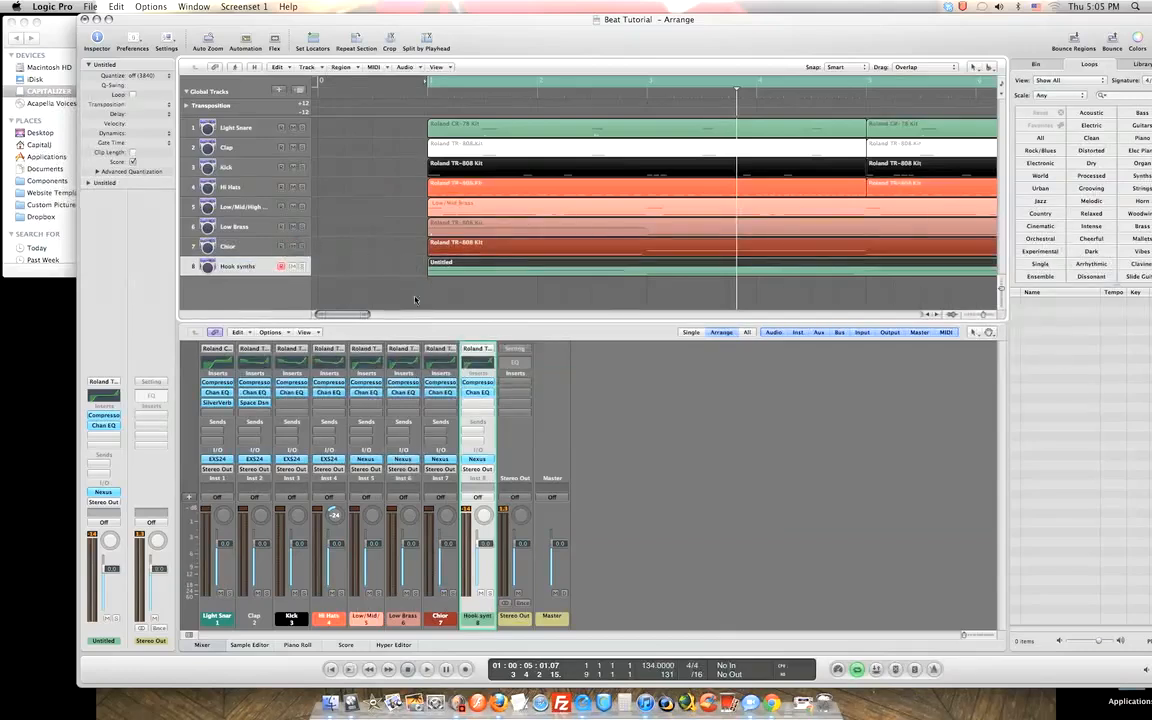
key(space)
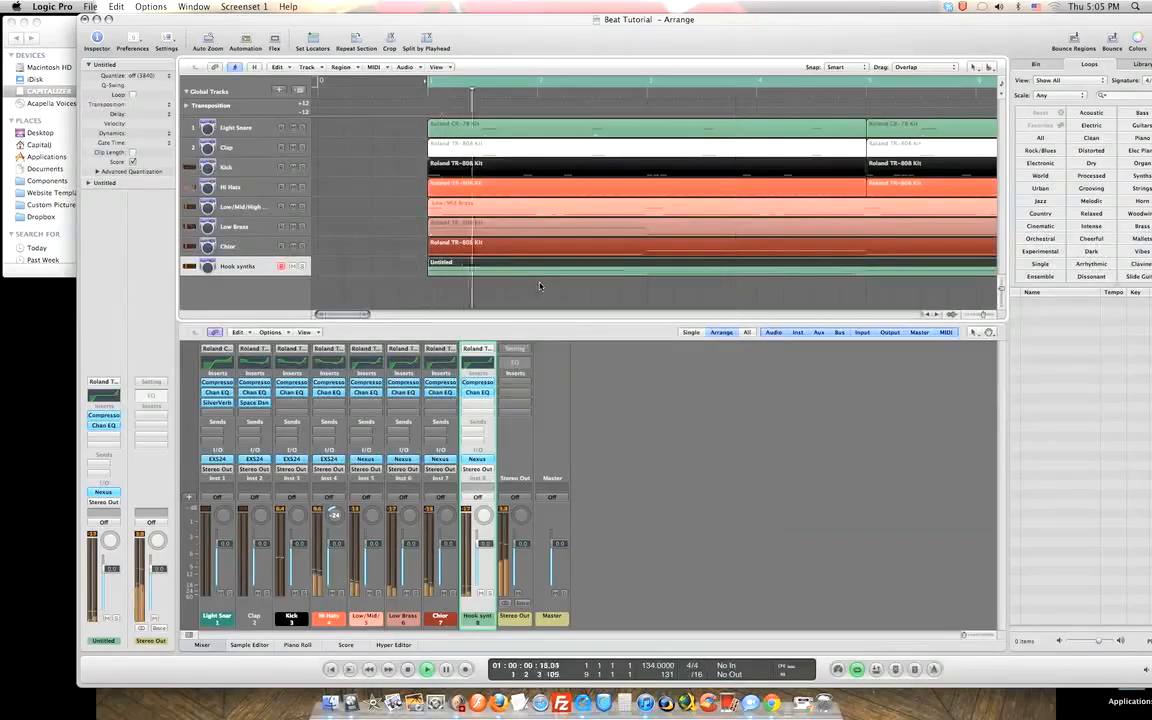
drag(343, 316, 370, 315)
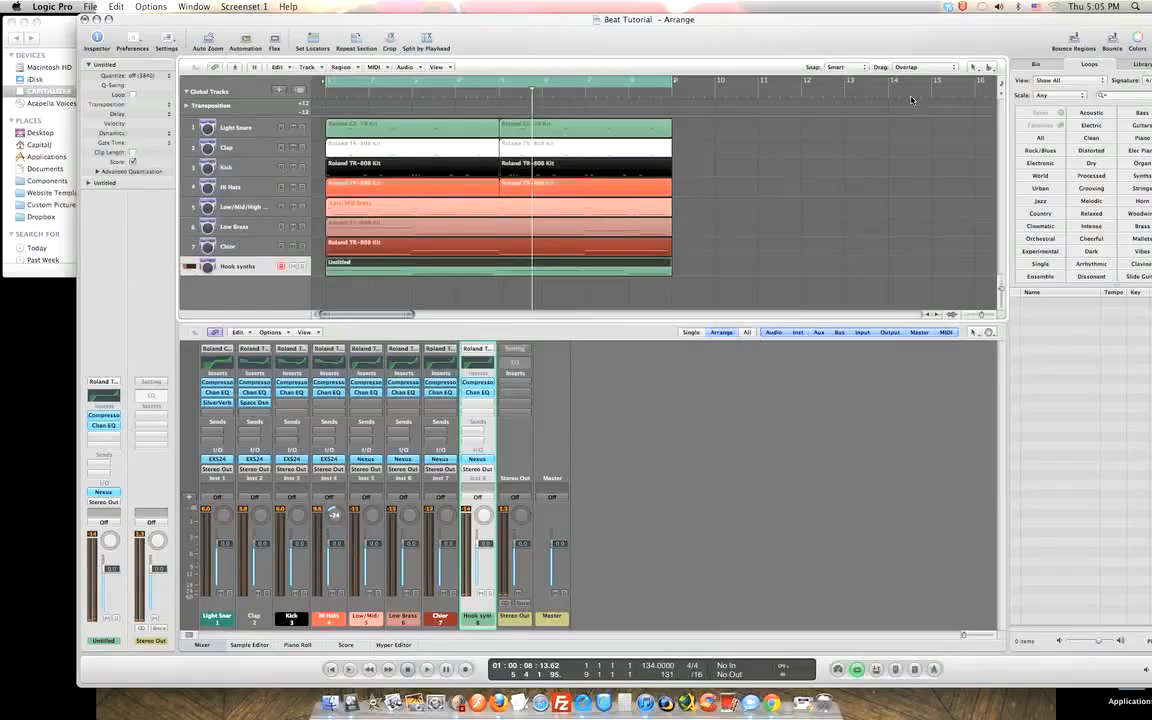
Color the Hook synths region pink, add track 9 Roland TR-808 with duplicate settings, and open its Nexus.
click(1139, 42)
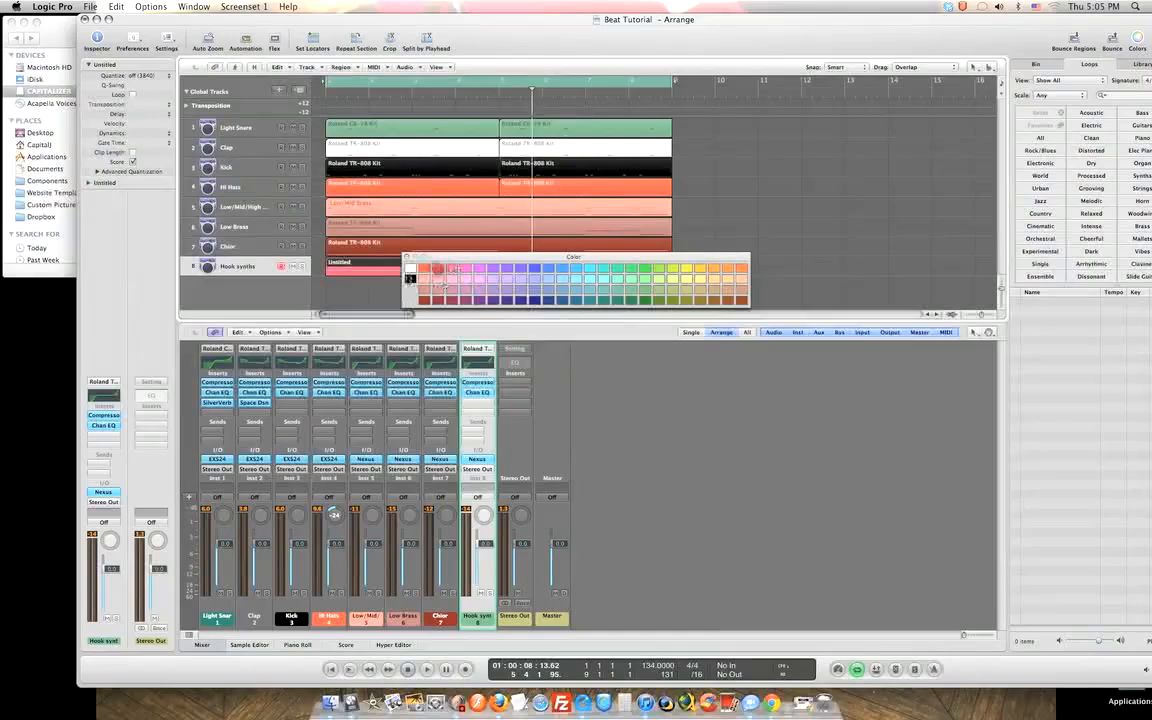
click(407, 258)
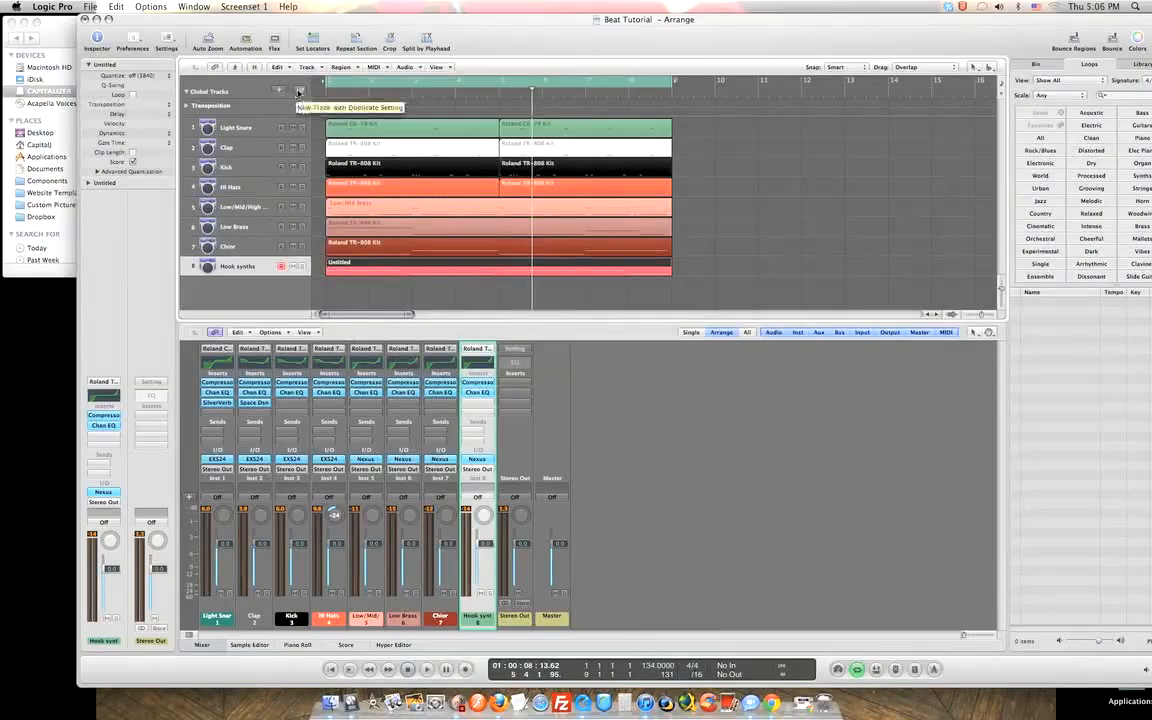
click(299, 92)
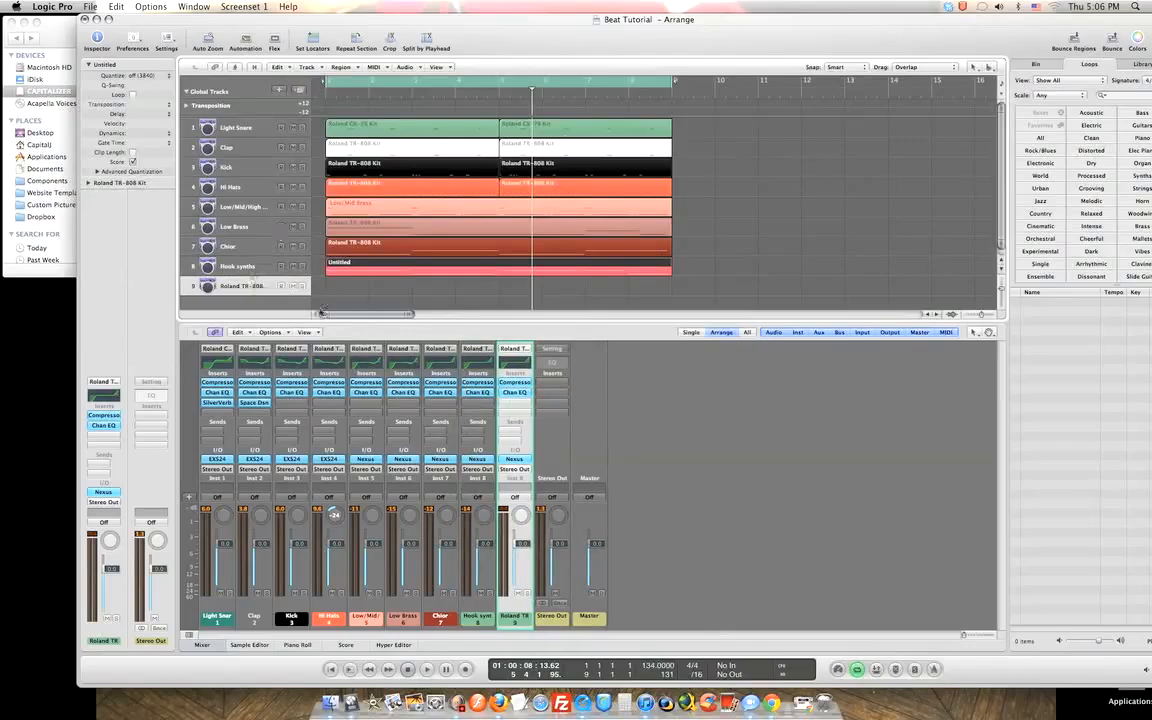
click(514, 459)
drag(499, 61, 759, 71)
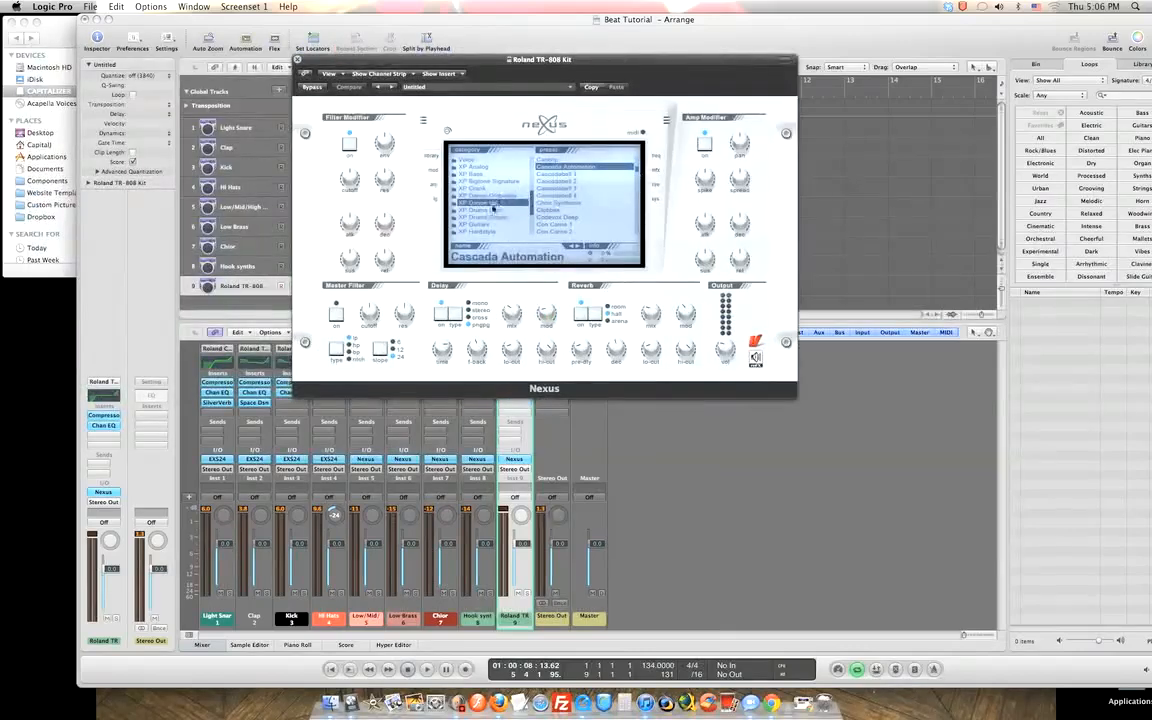
Audition the Cascadabell 1, 2 and 3 presets and Choir Synthesis in Nexus.
click(557, 175)
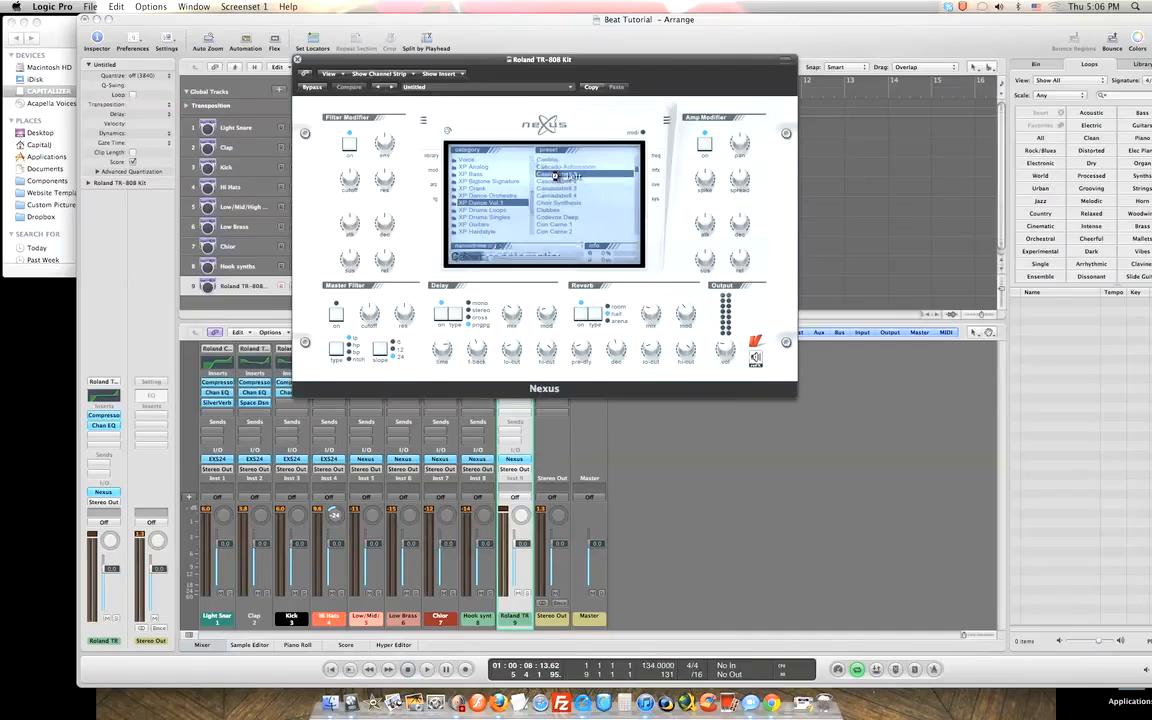
click(566, 182)
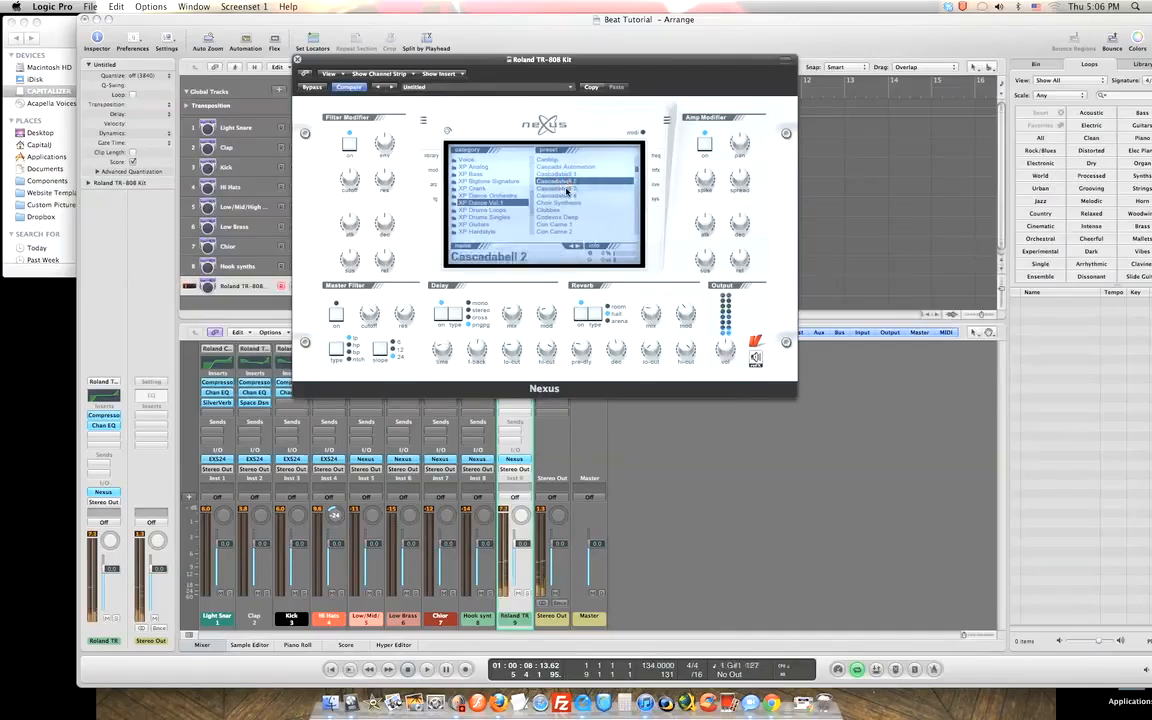
click(567, 189)
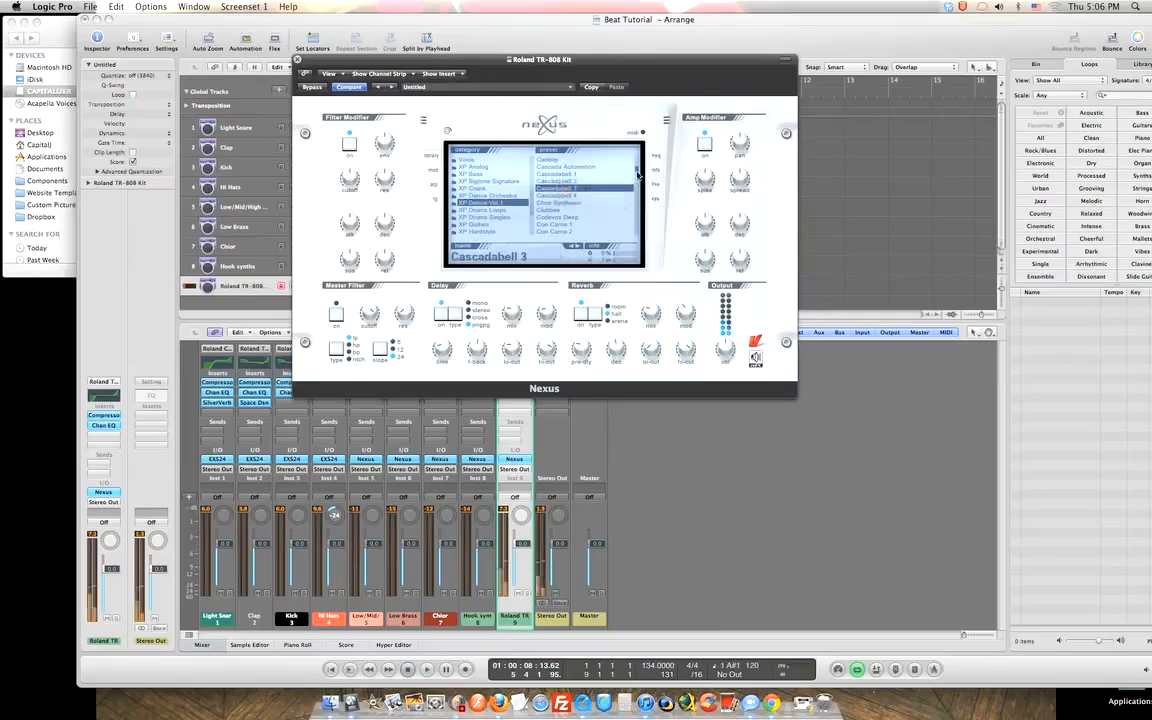
scroll(604, 175, down, 4)
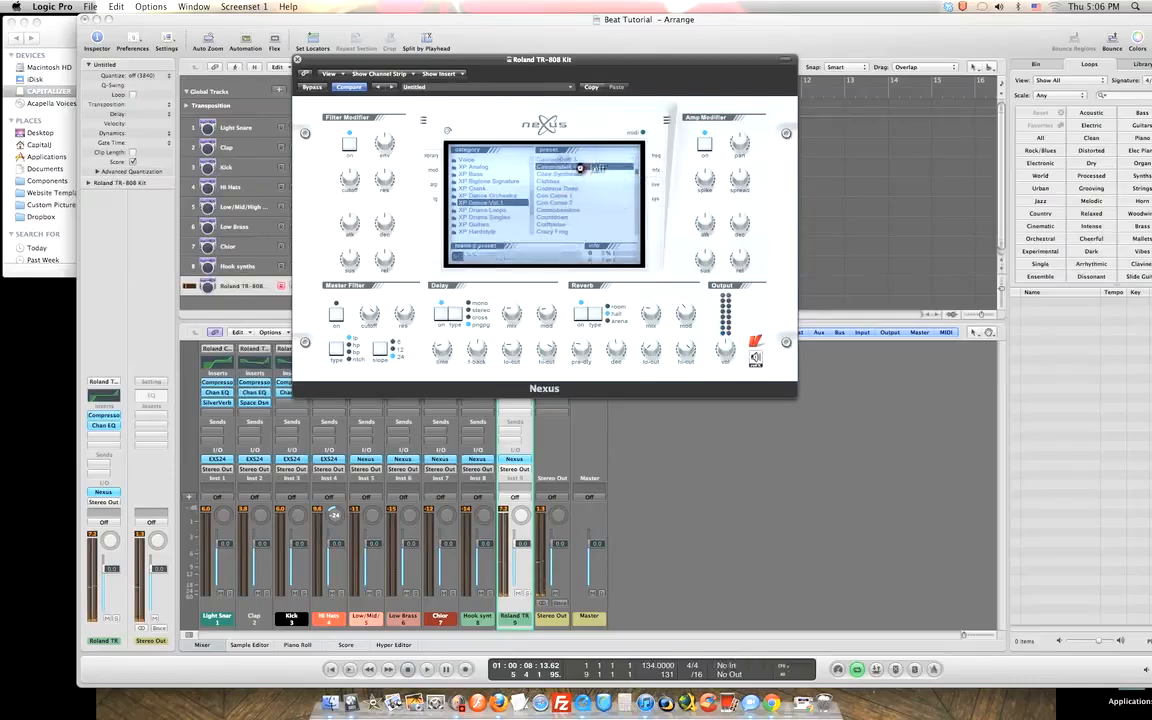
click(580, 175)
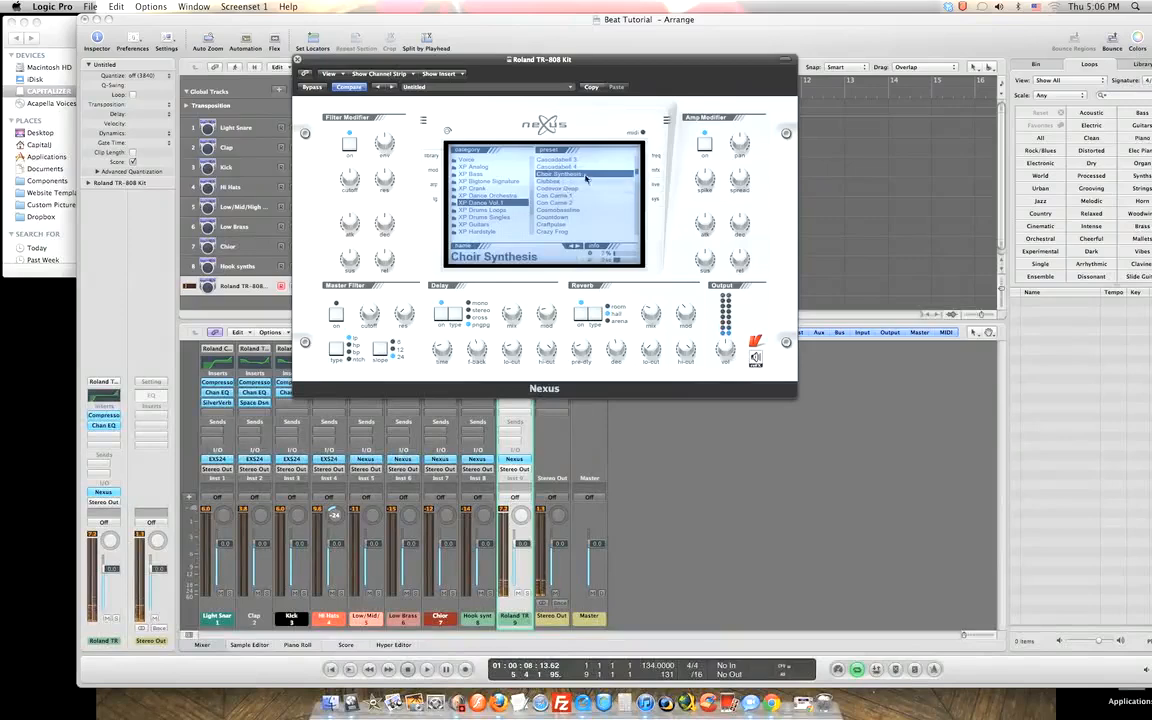
Start playback and load the Clubbex preset, repositioning the Nexus window over the arrangement.
drag(413, 63, 645, 63)
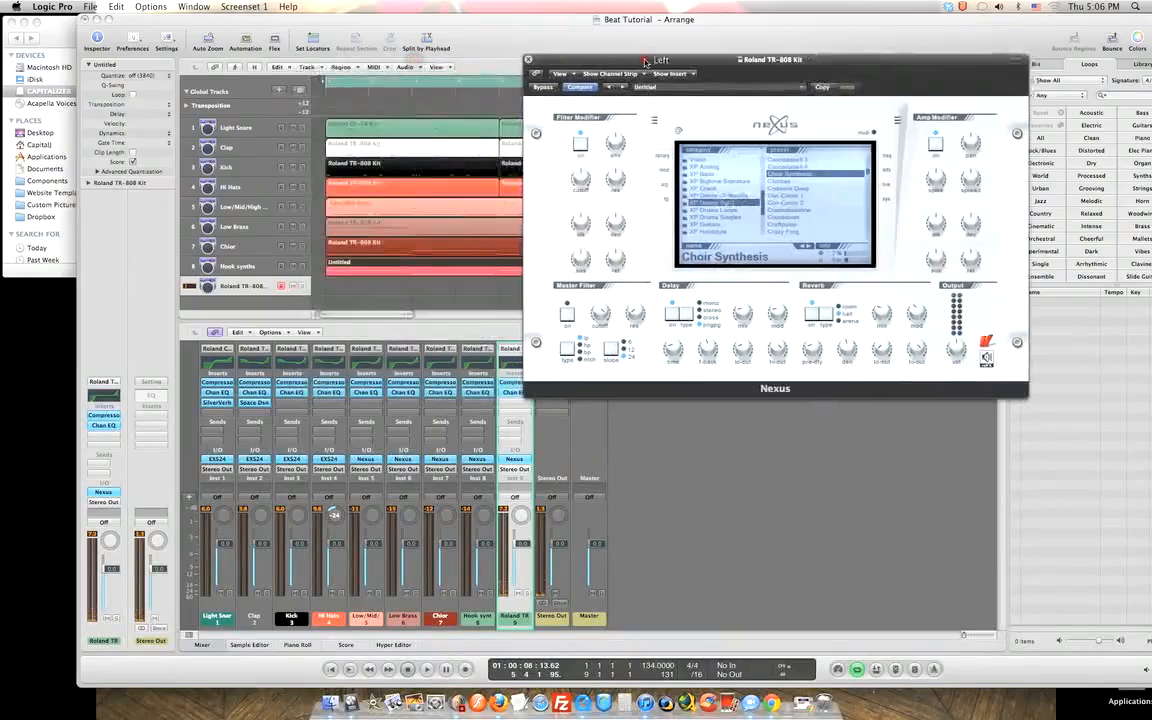
key(space)
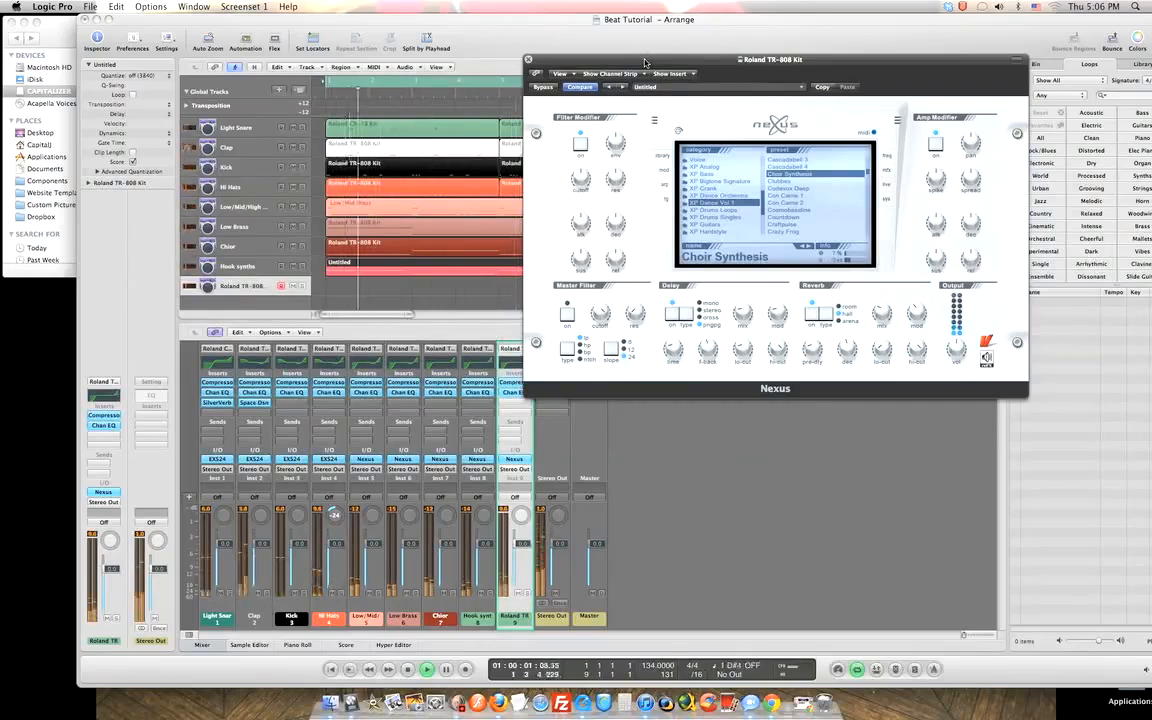
click(785, 182)
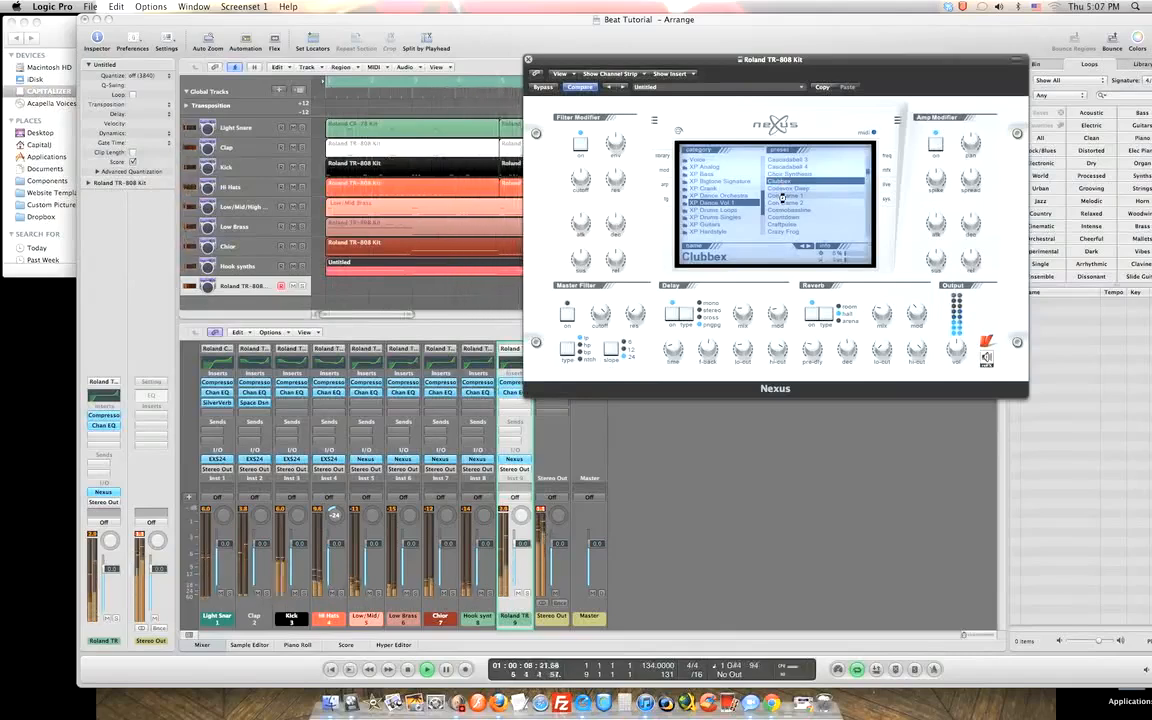
drag(648, 70, 440, 130)
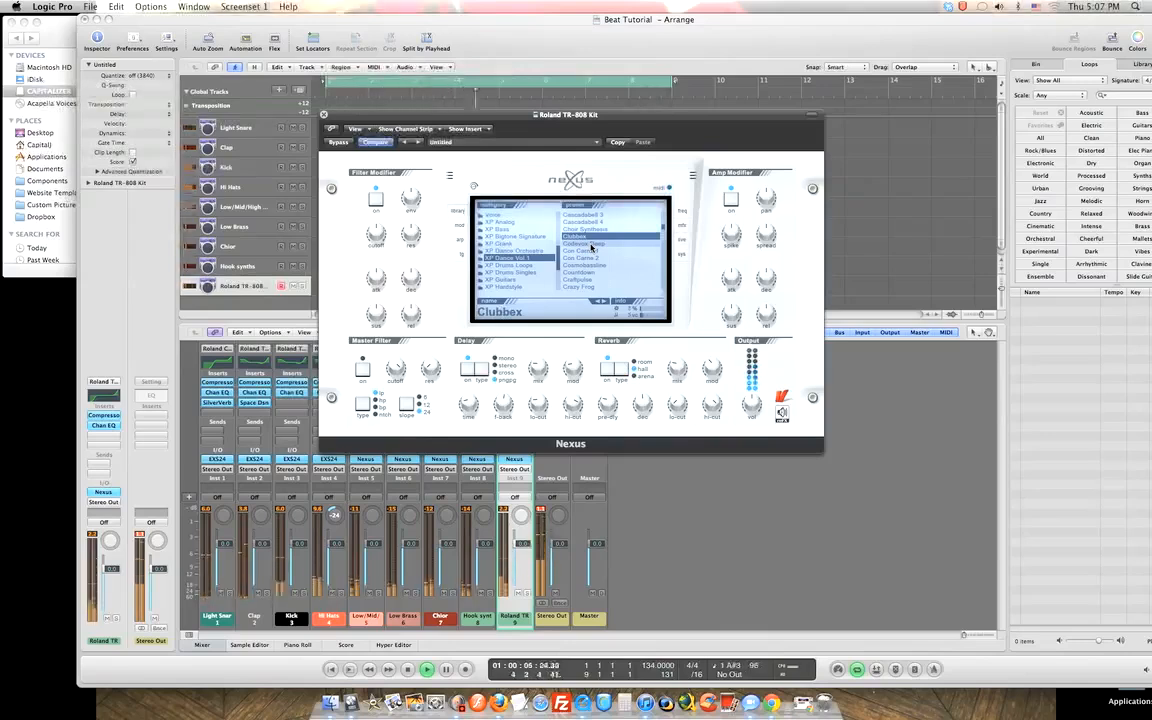
Try the Codevox Deep preset, then load Con Carne 1 in track 9's Nexus.
click(587, 245)
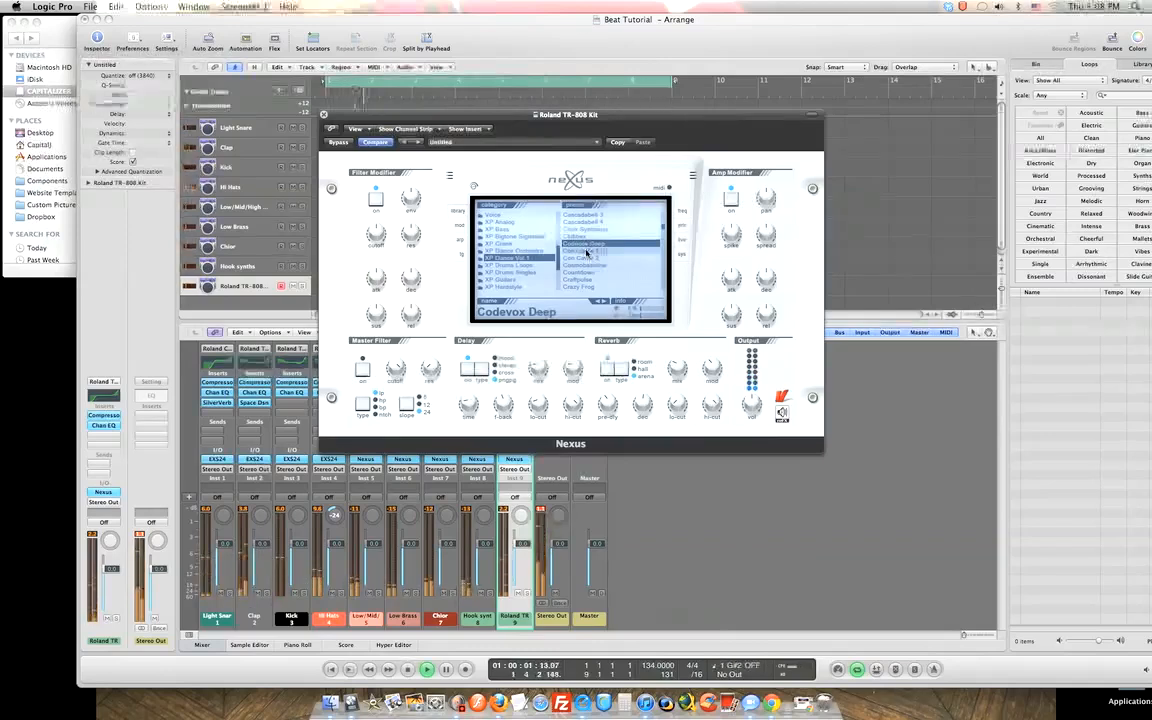
click(586, 251)
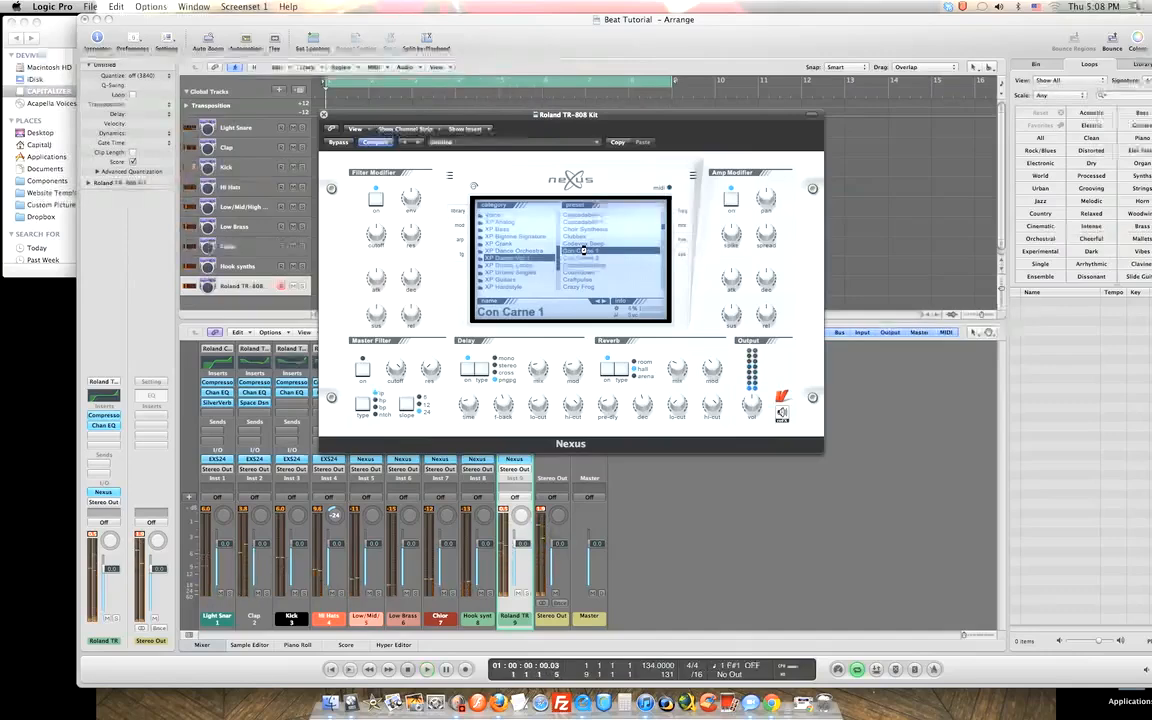
Move Nexus to the lower right, select the Low Brass and Choir regions and Low/Mid/High track, then play.
drag(440, 119, 602, 324)
click(350, 230)
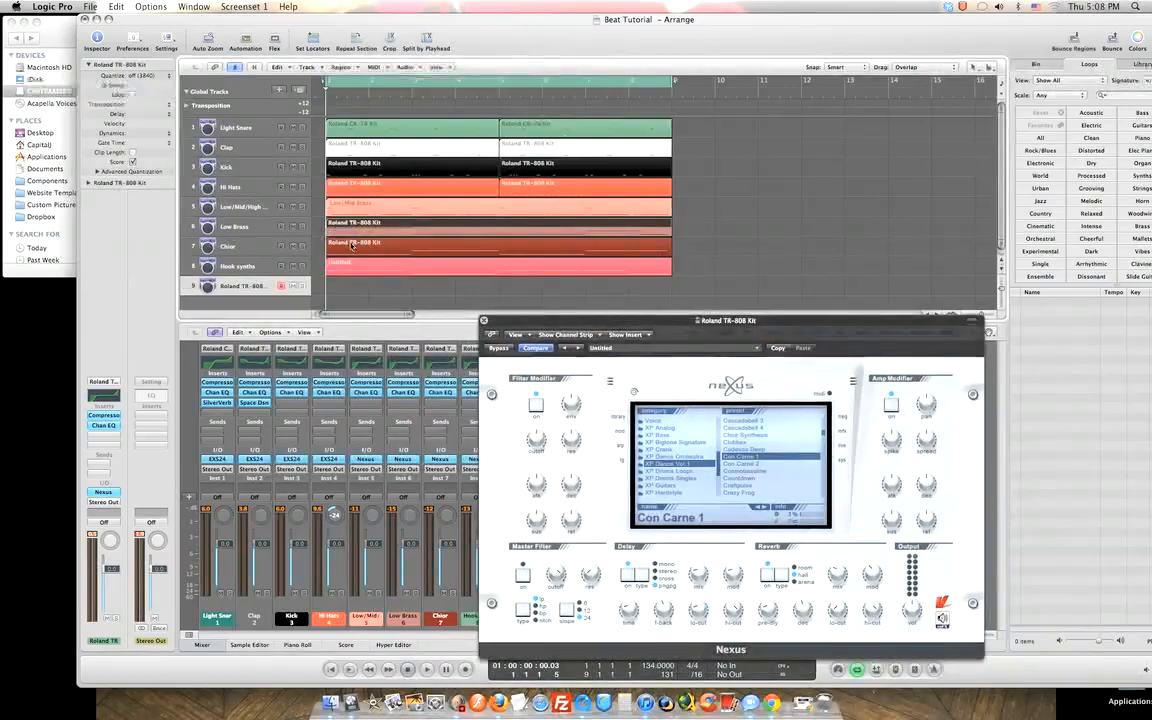
click(352, 246)
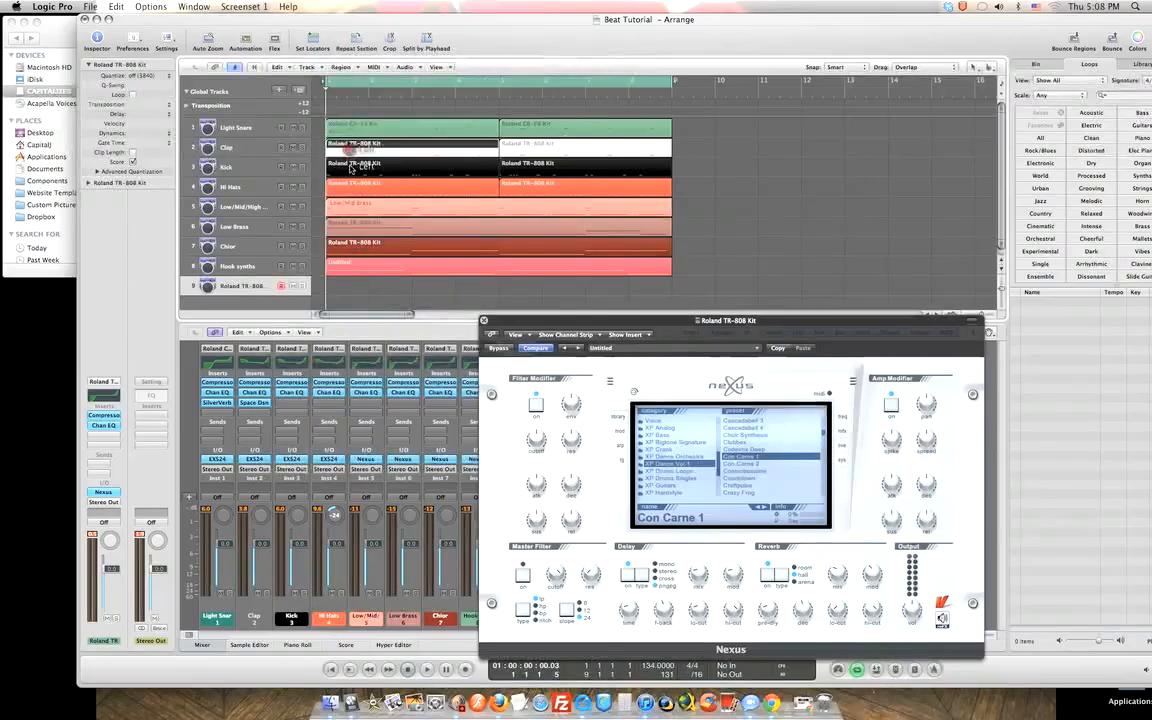
click(252, 207)
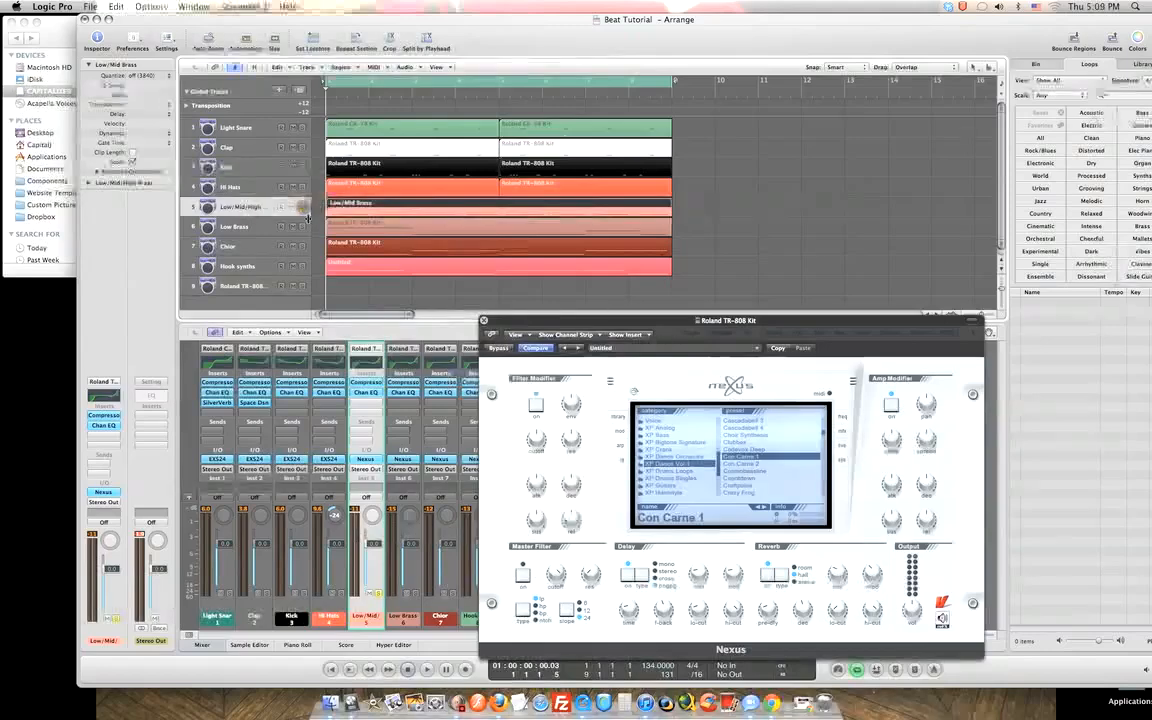
key(space)
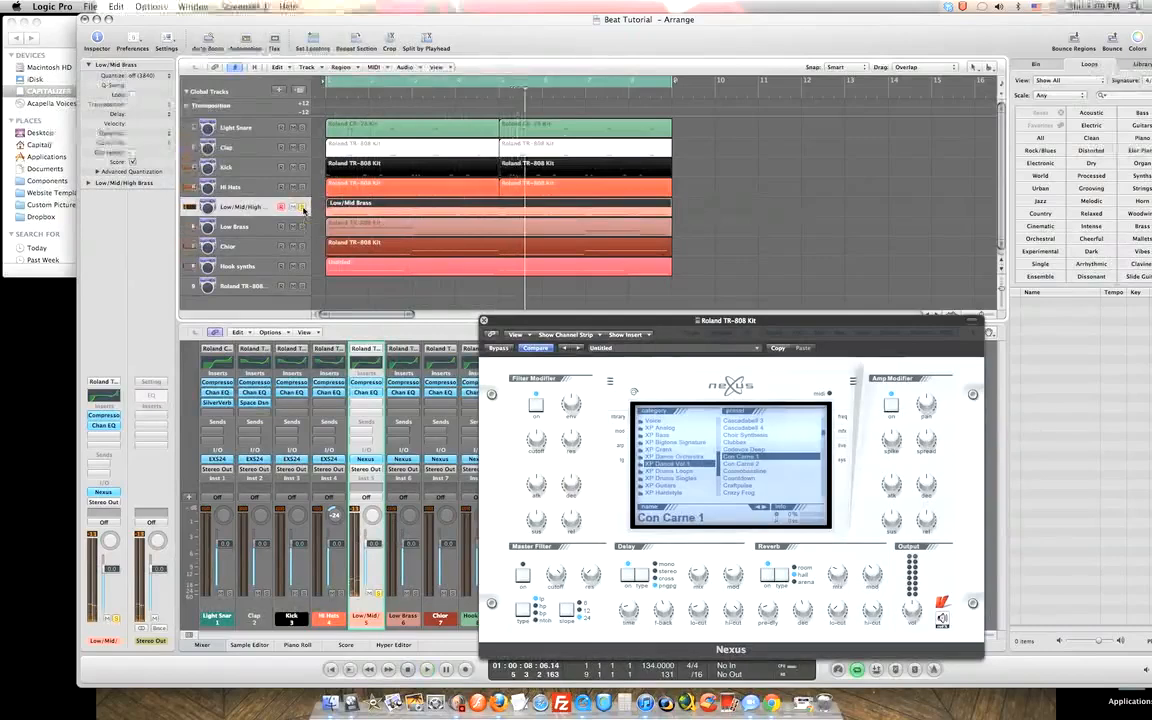
click(266, 285)
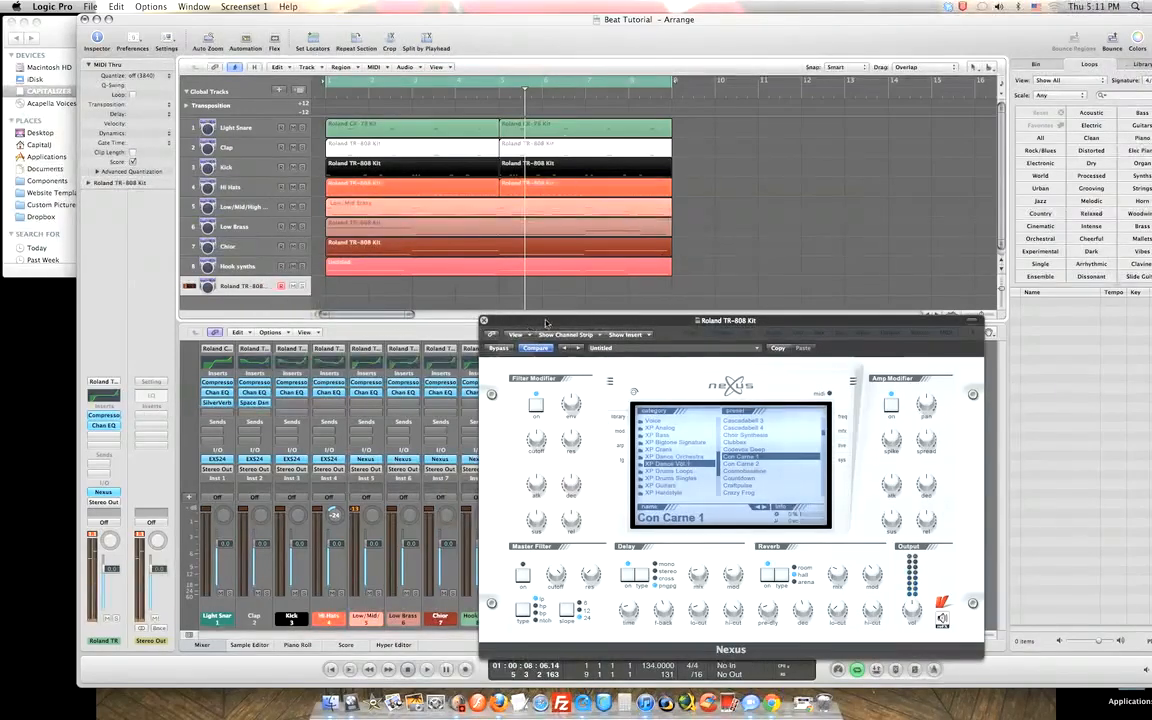
Move the Nexus window up and left to reveal the mixer, play, and load Con Carne 2.
drag(583, 319, 546, 321)
drag(462, 323, 312, 319)
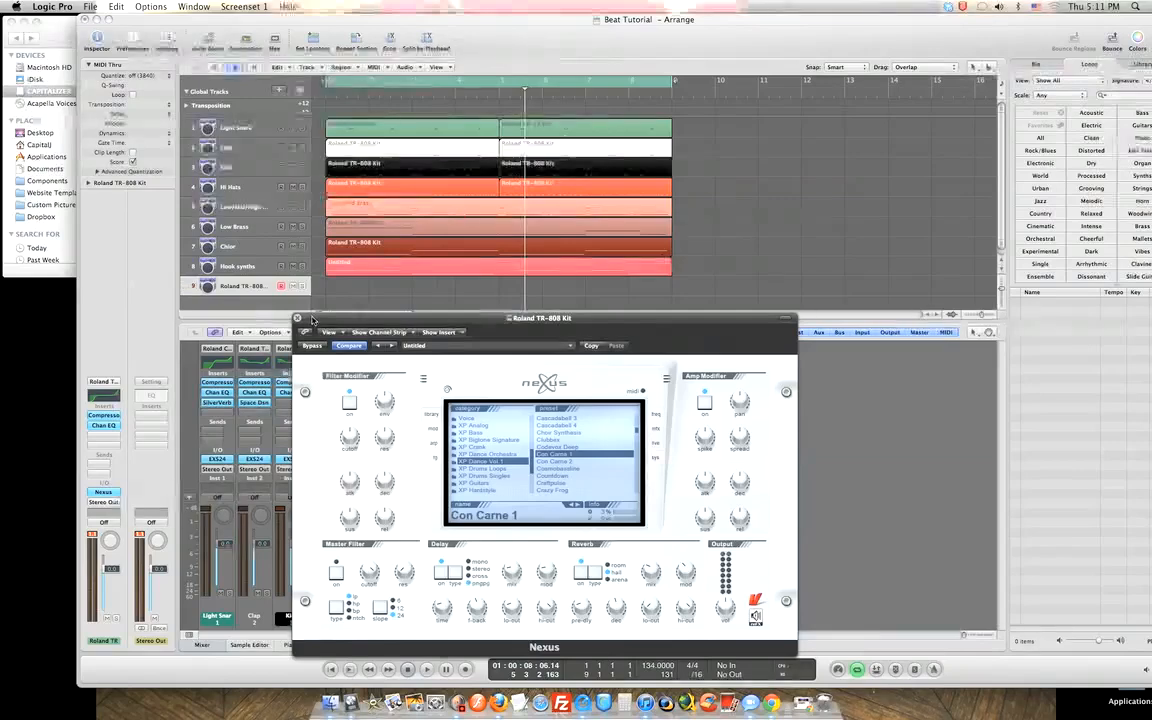
drag(312, 319, 247, 232)
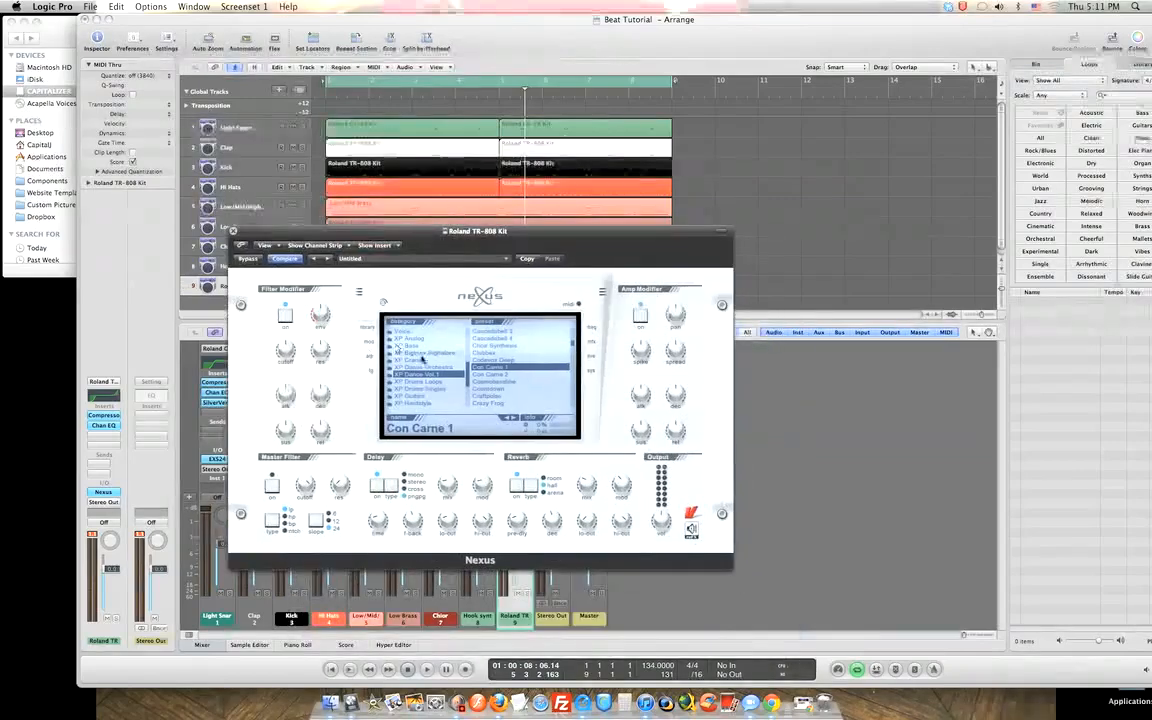
key(space)
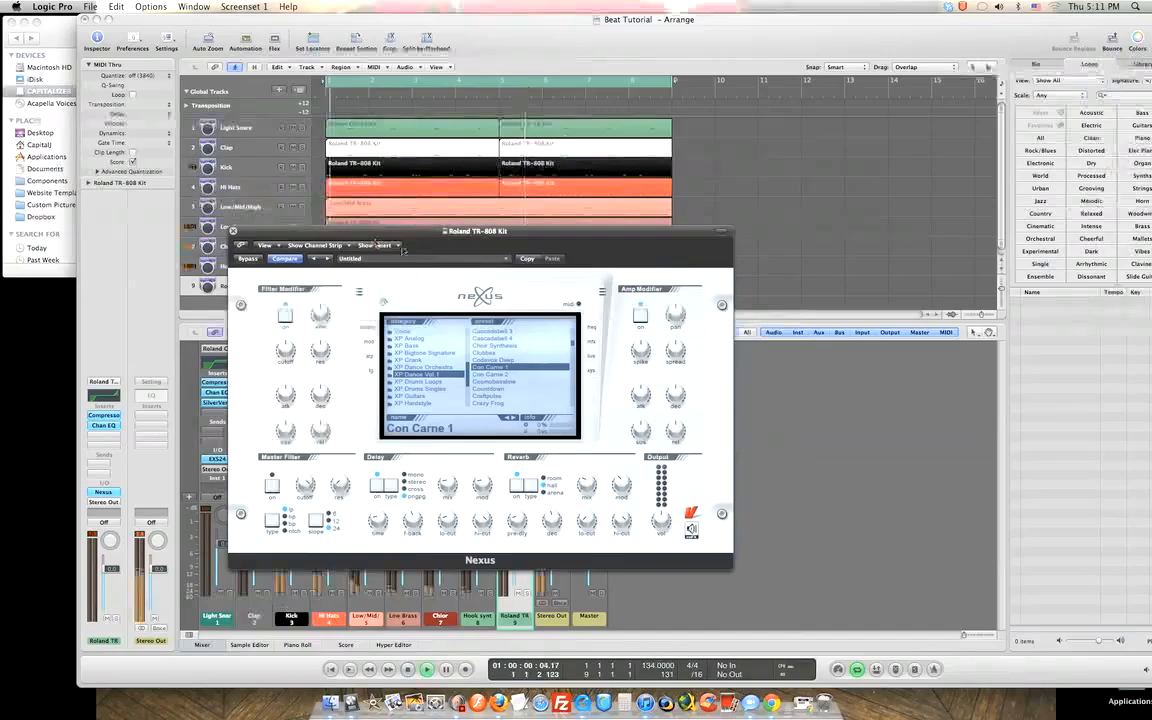
click(492, 375)
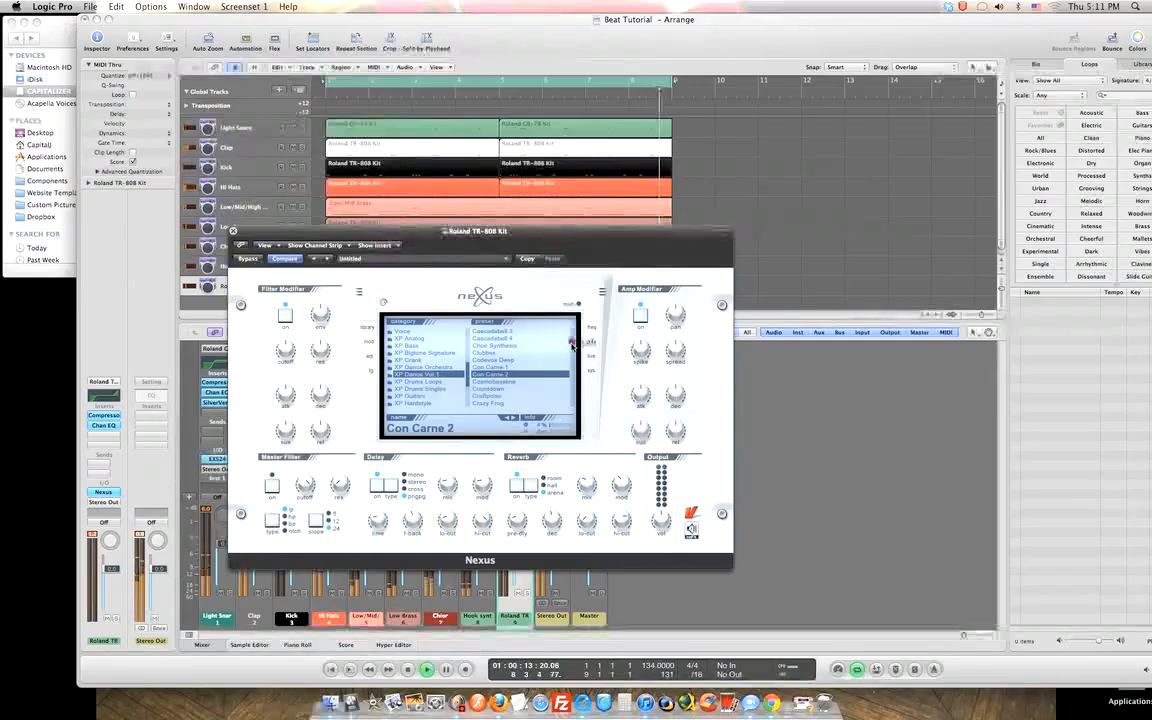
Try Cosmobassline, Craftpulse, Crazy Frog, Culture Seqs and Daftastyle, then settle on Deeper Retro and replay.
scroll(488, 342, down, 3)
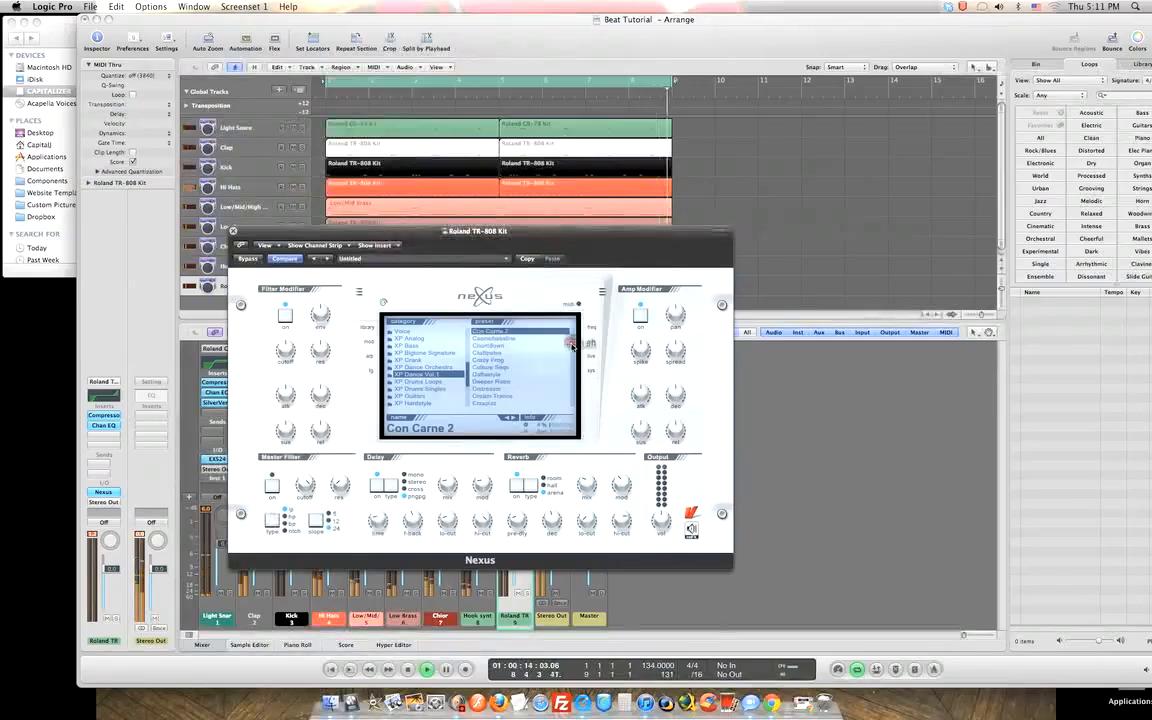
click(490, 339)
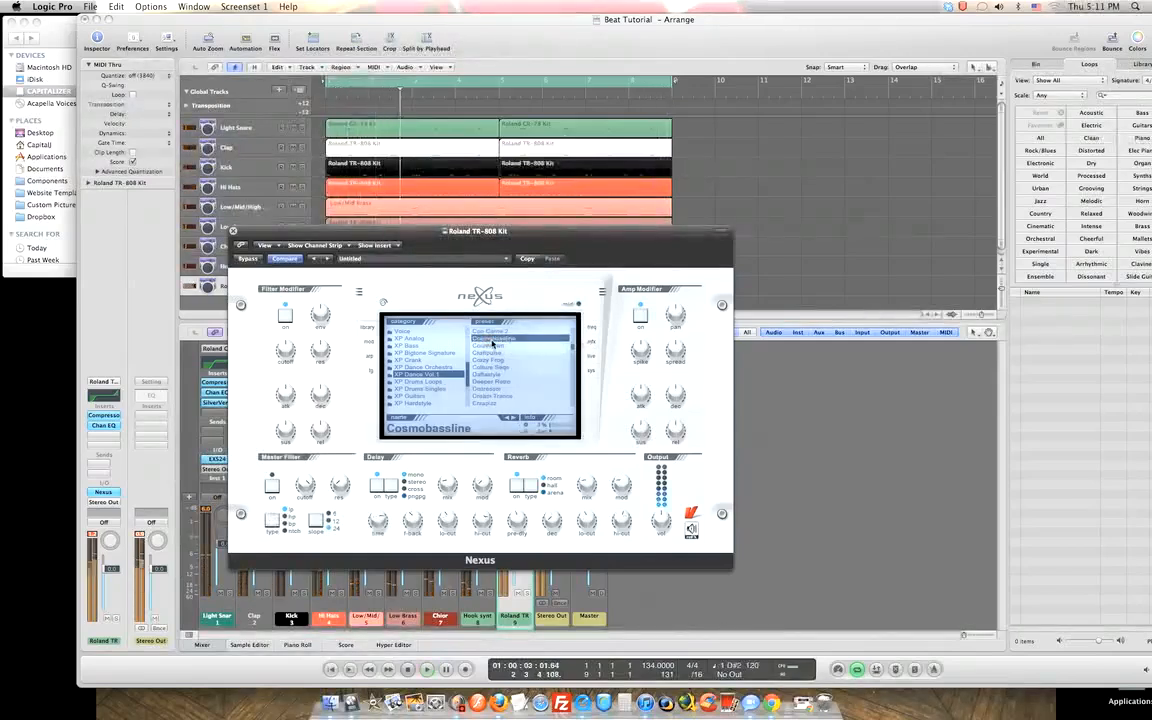
click(492, 345)
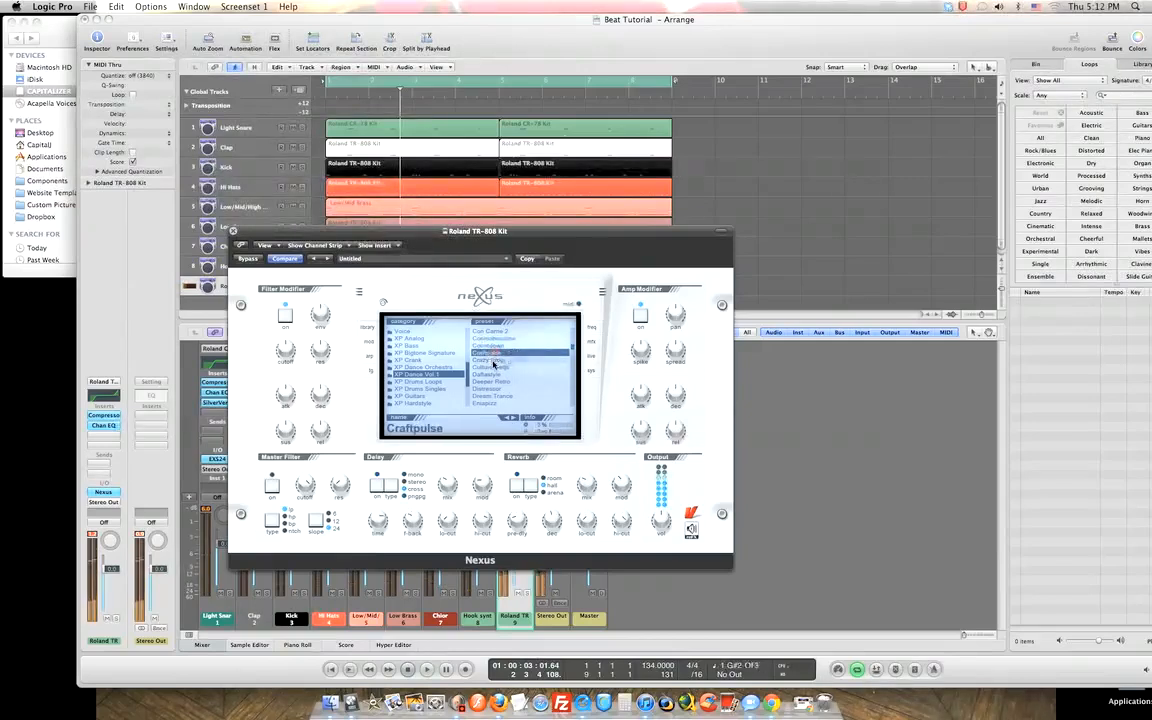
click(492, 360)
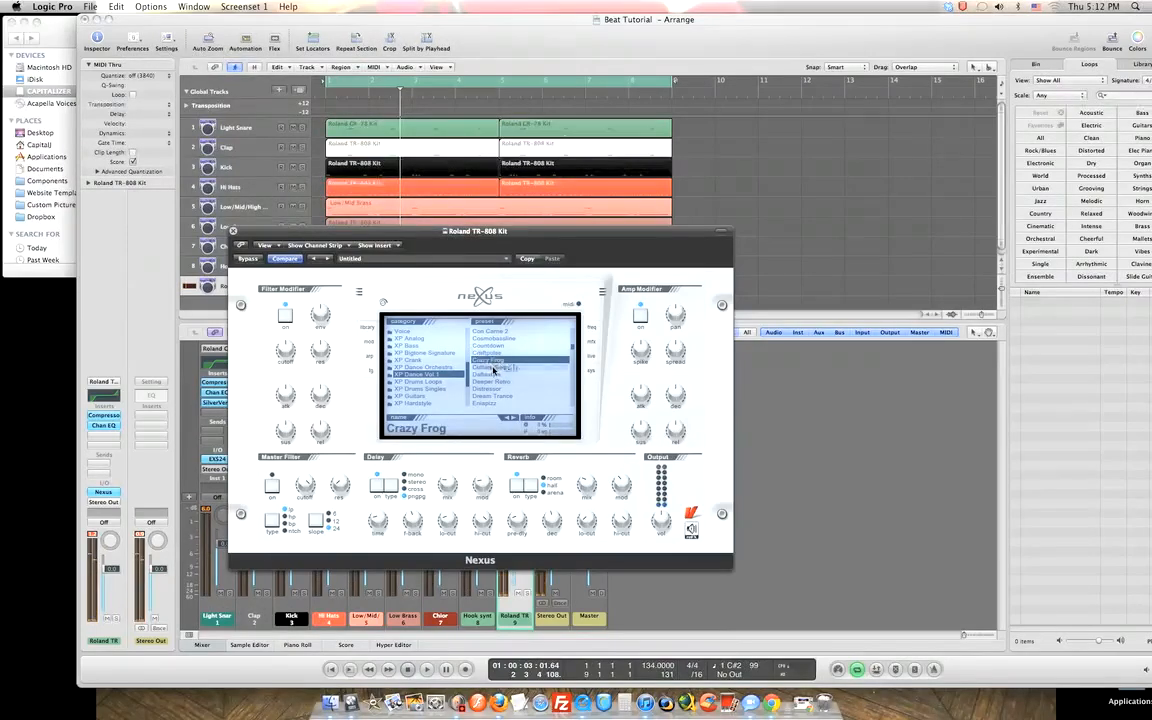
click(492, 368)
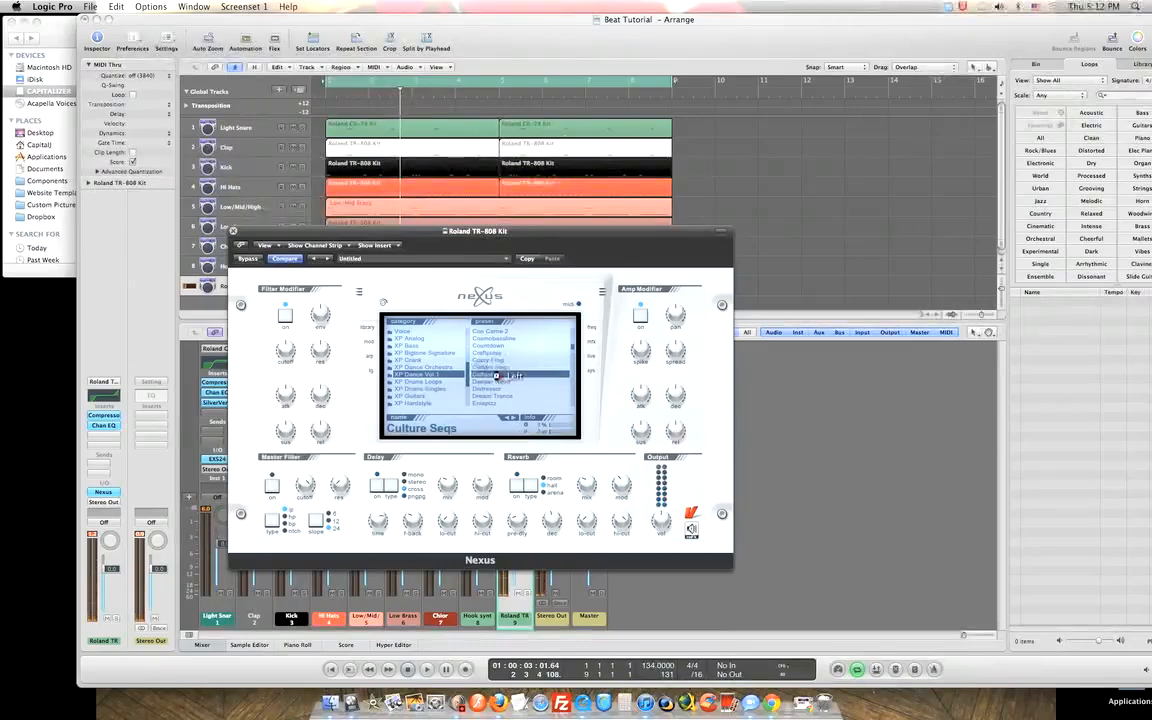
click(498, 376)
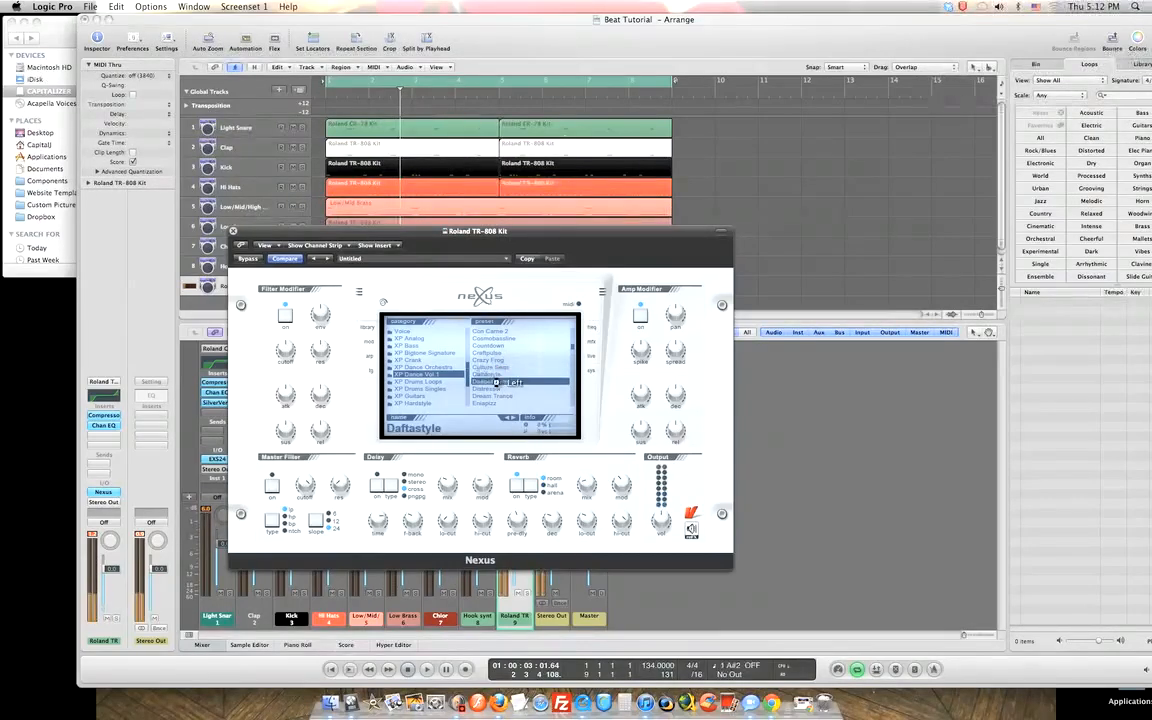
click(496, 381)
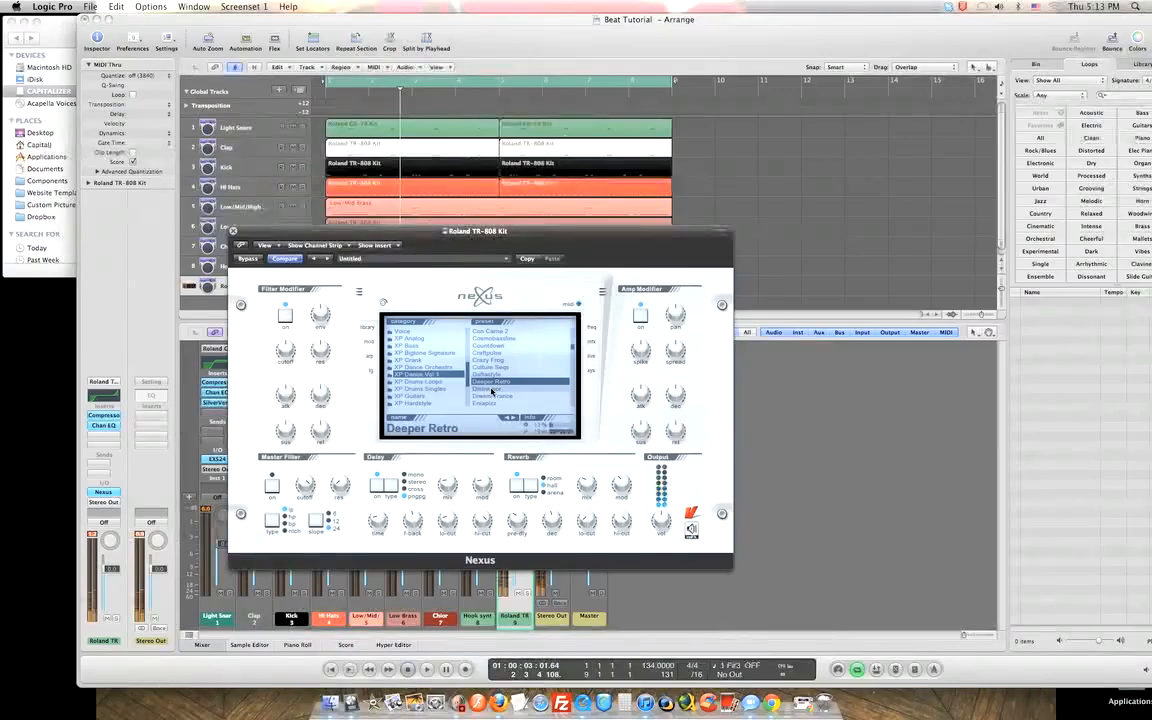
key(space)
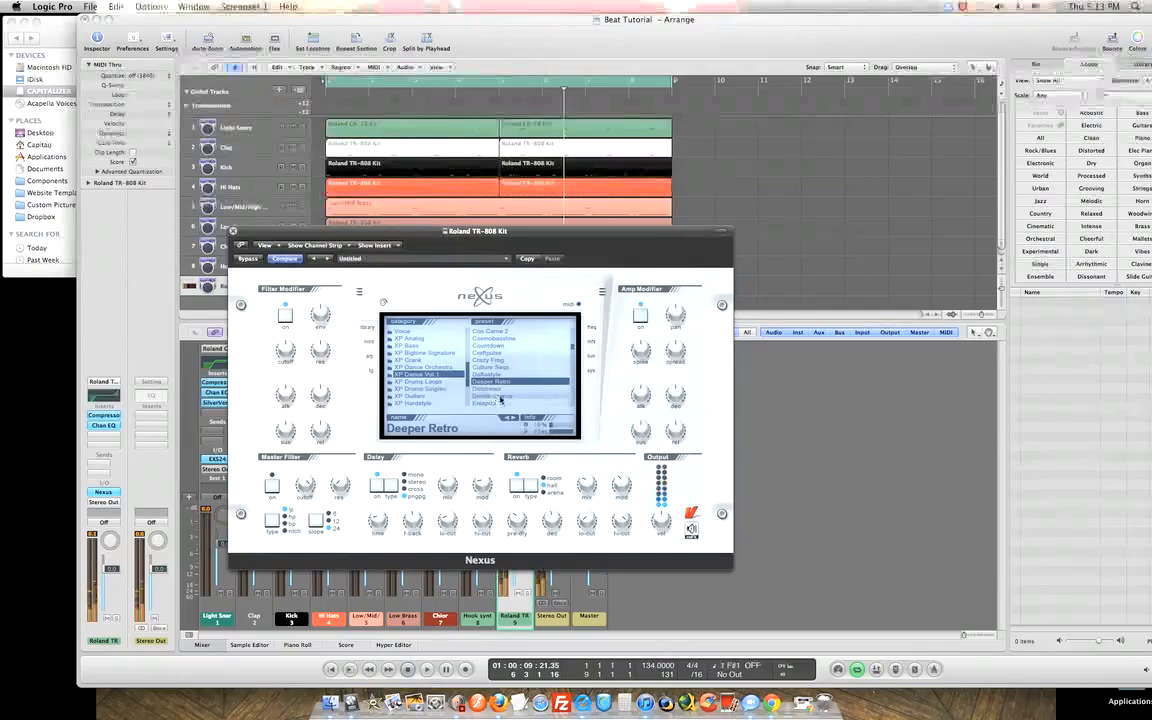
Try Distressor and Dream Trance, then load Eniapizz in track 9's Nexus and play it.
click(497, 389)
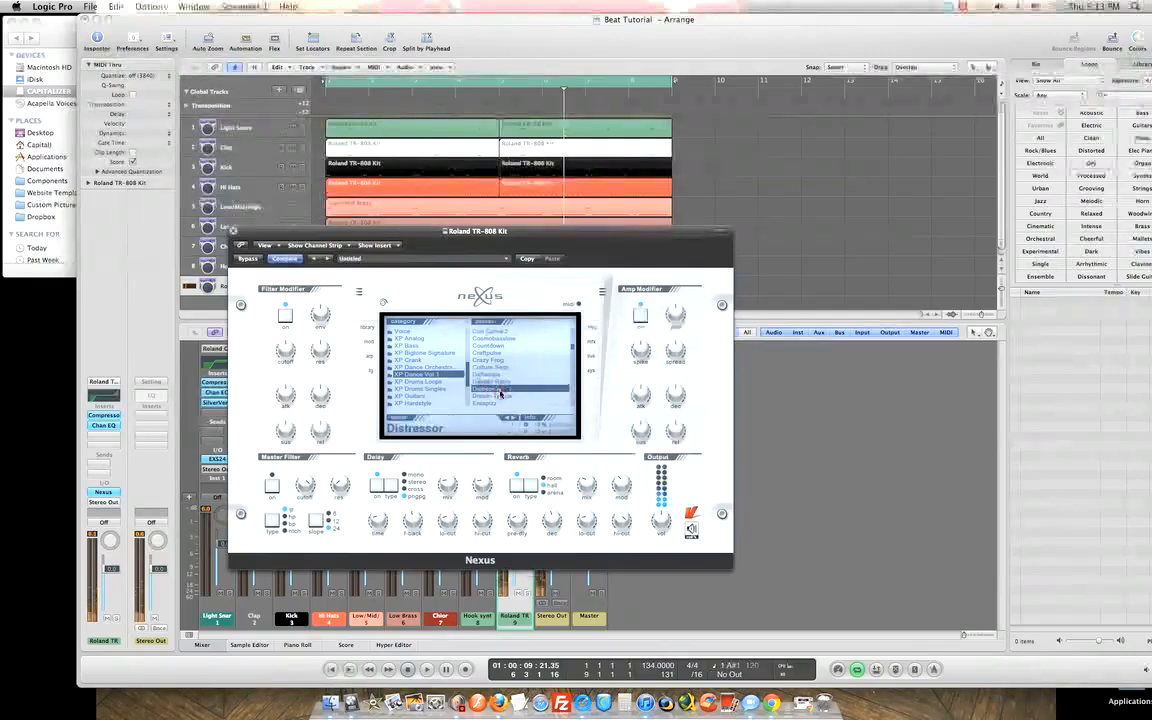
click(498, 396)
scroll(500, 400, down, 5)
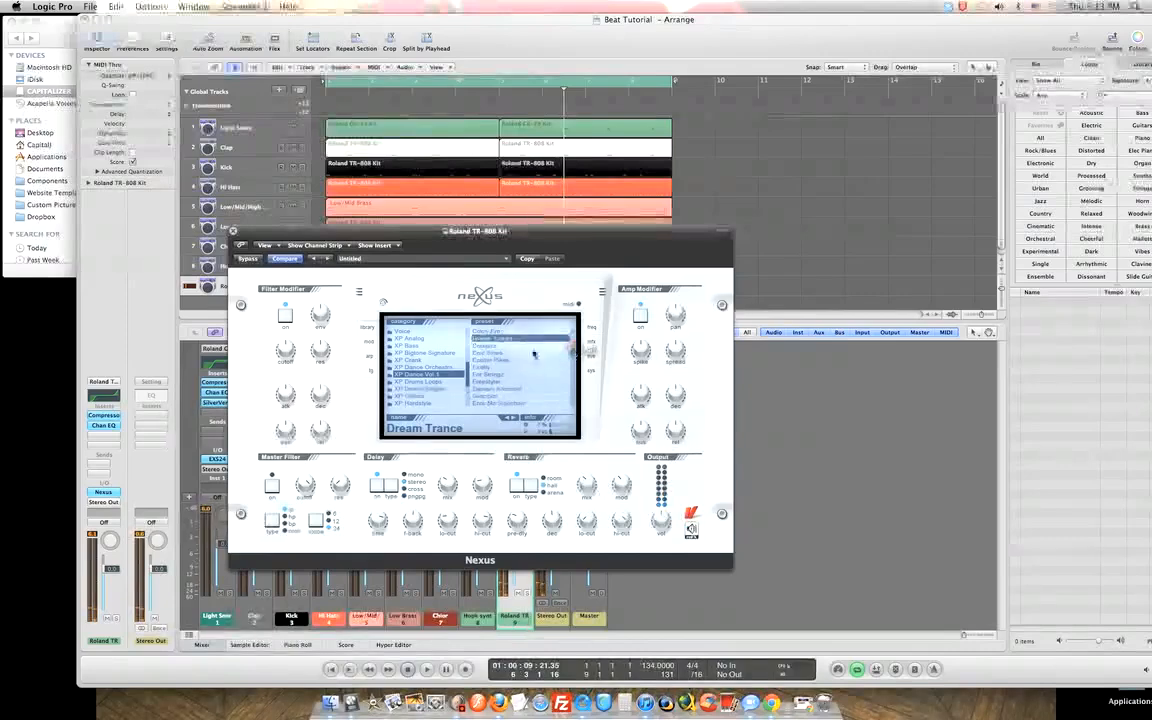
click(483, 346)
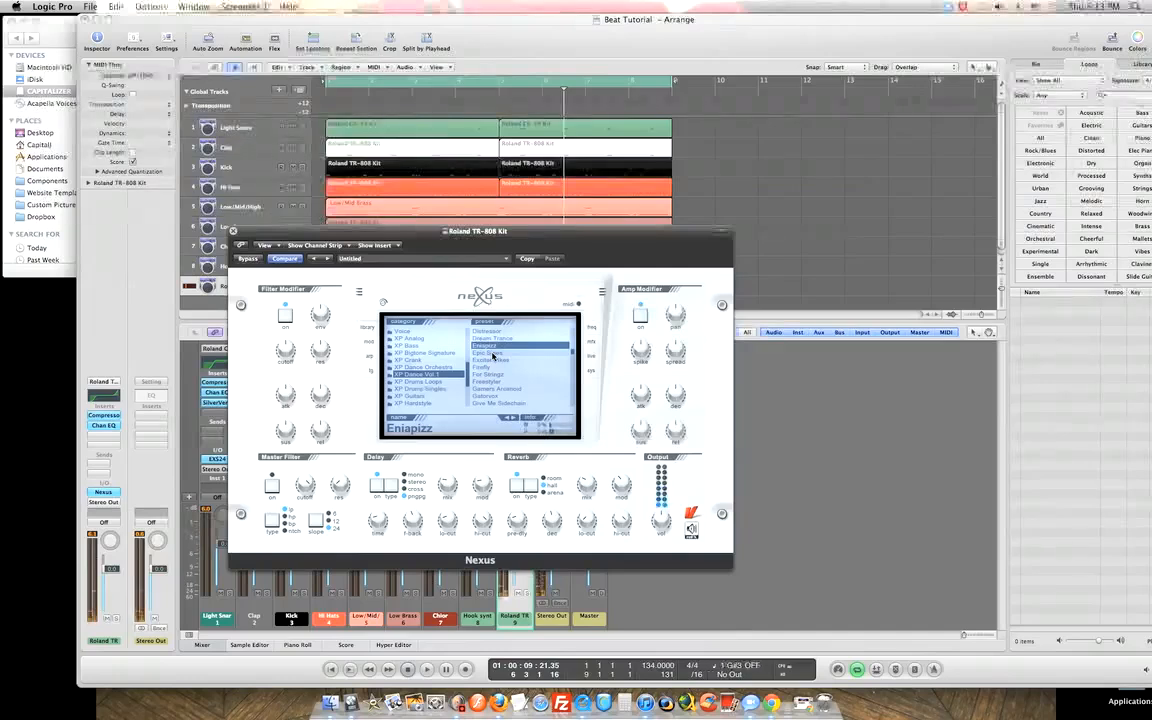
key(space)
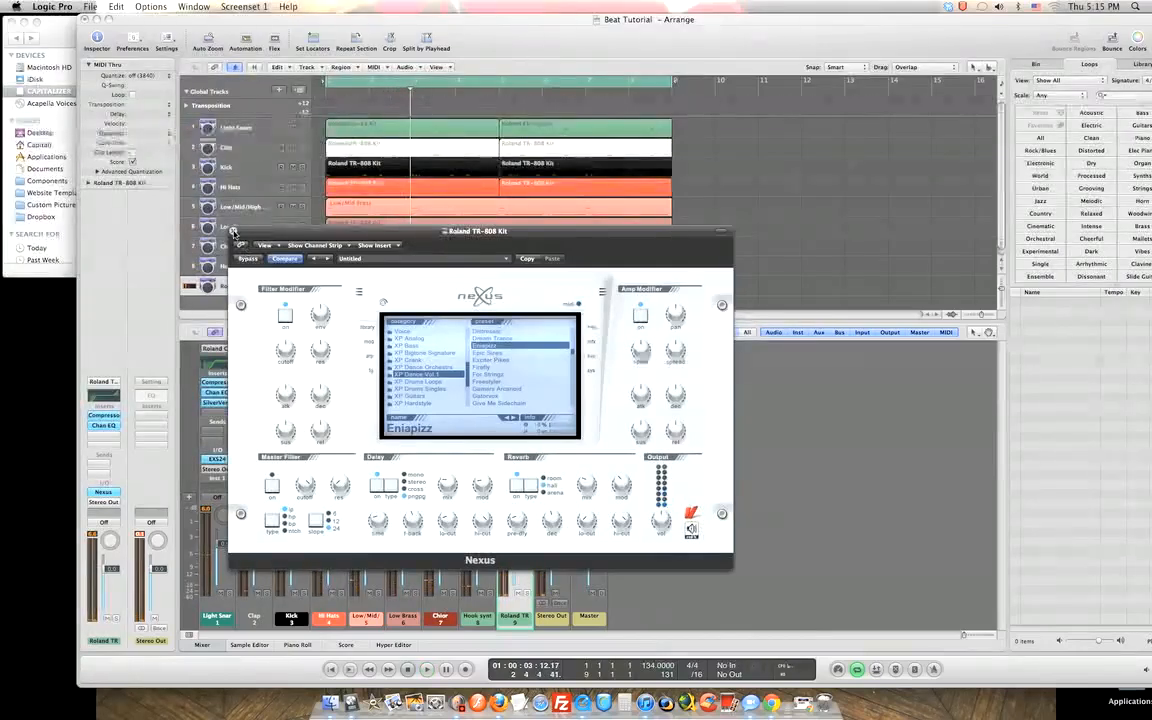
Close the Nexus window, adjust the Arrange scrollbar, and start recording on track 9.
click(233, 232)
drag(368, 316, 367, 318)
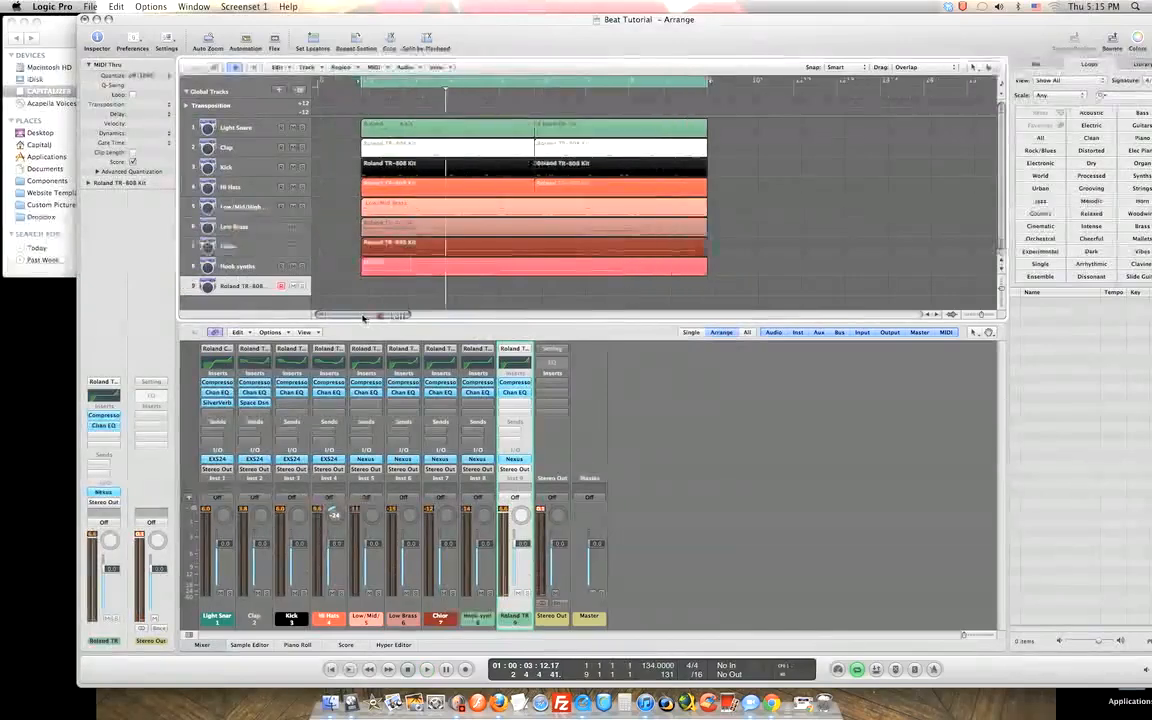
click(365, 318)
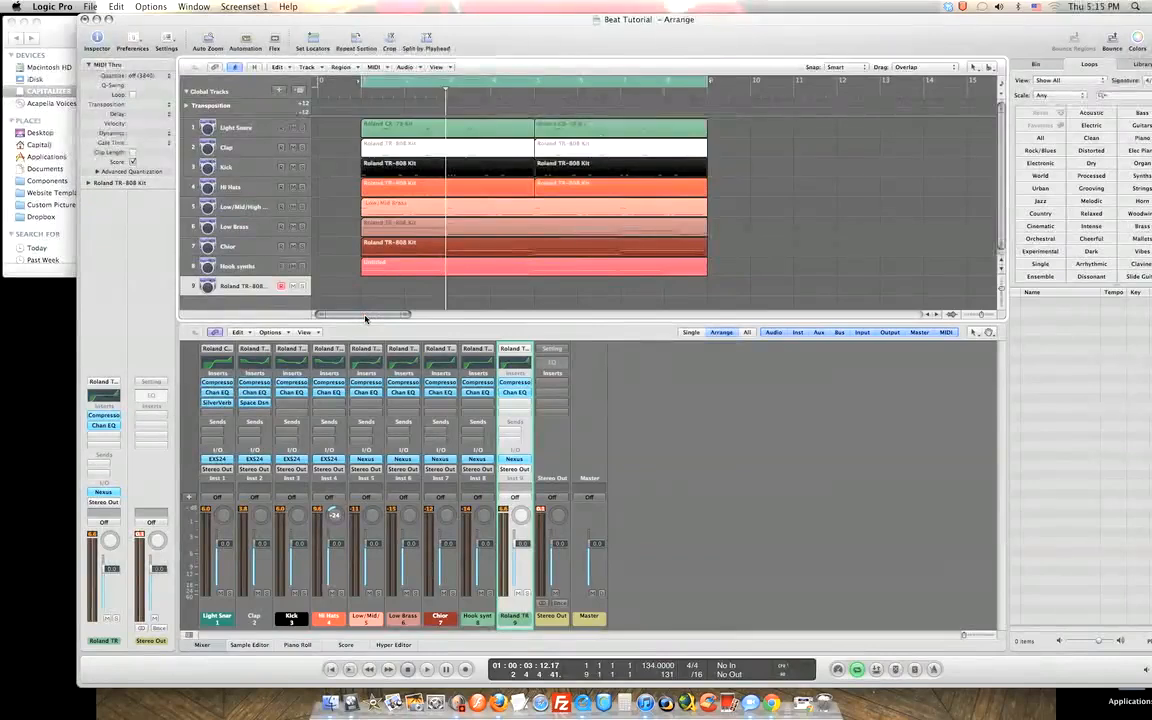
key(r)
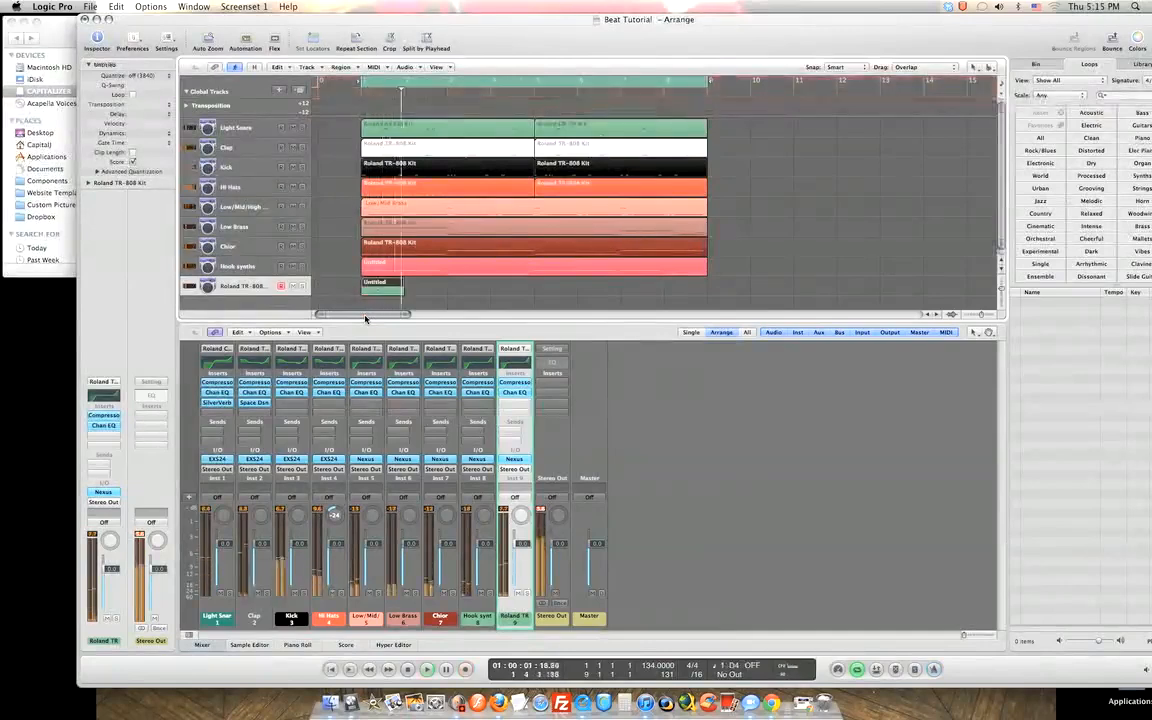
Stop and delete the first take, then start a new recording take.
key(space)
key(Delete)
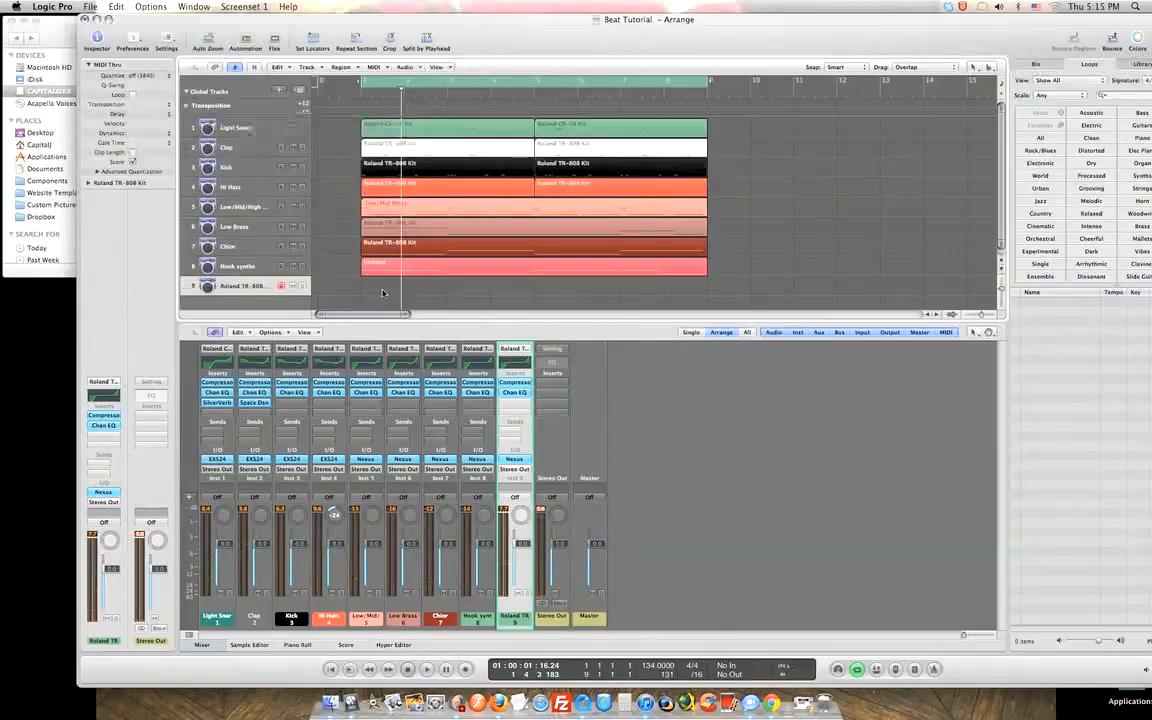
key(r)
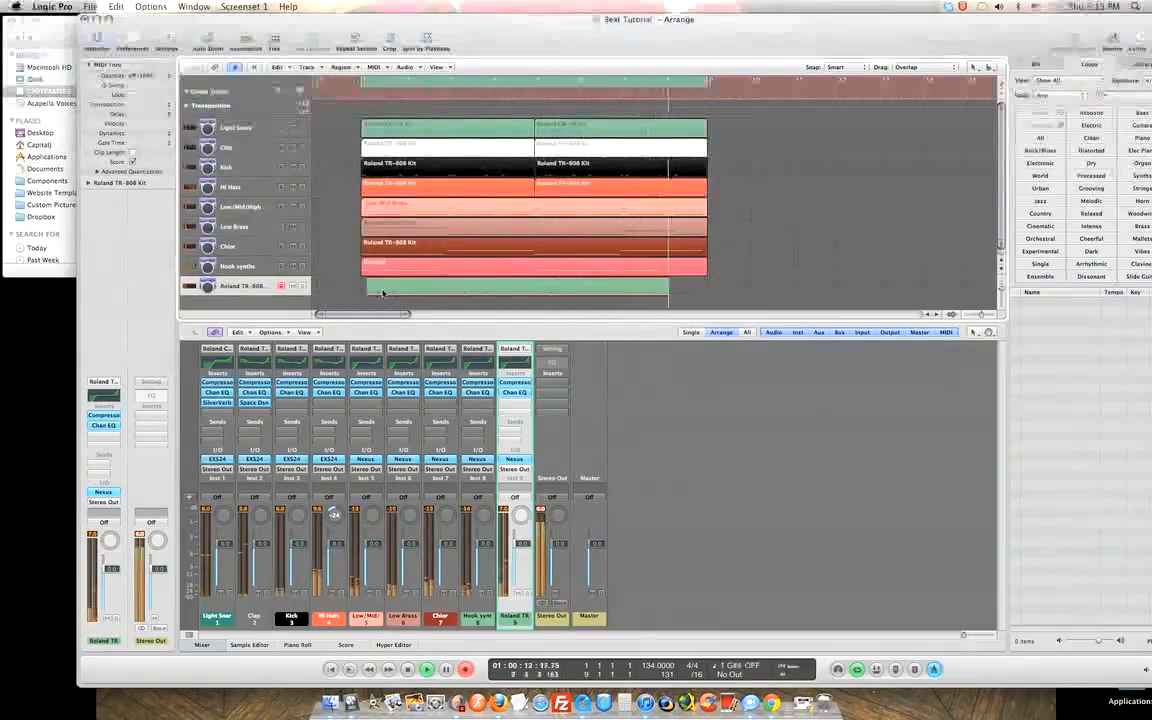
Stop recording, open the new region in the Piano Roll and select all its notes.
key(space)
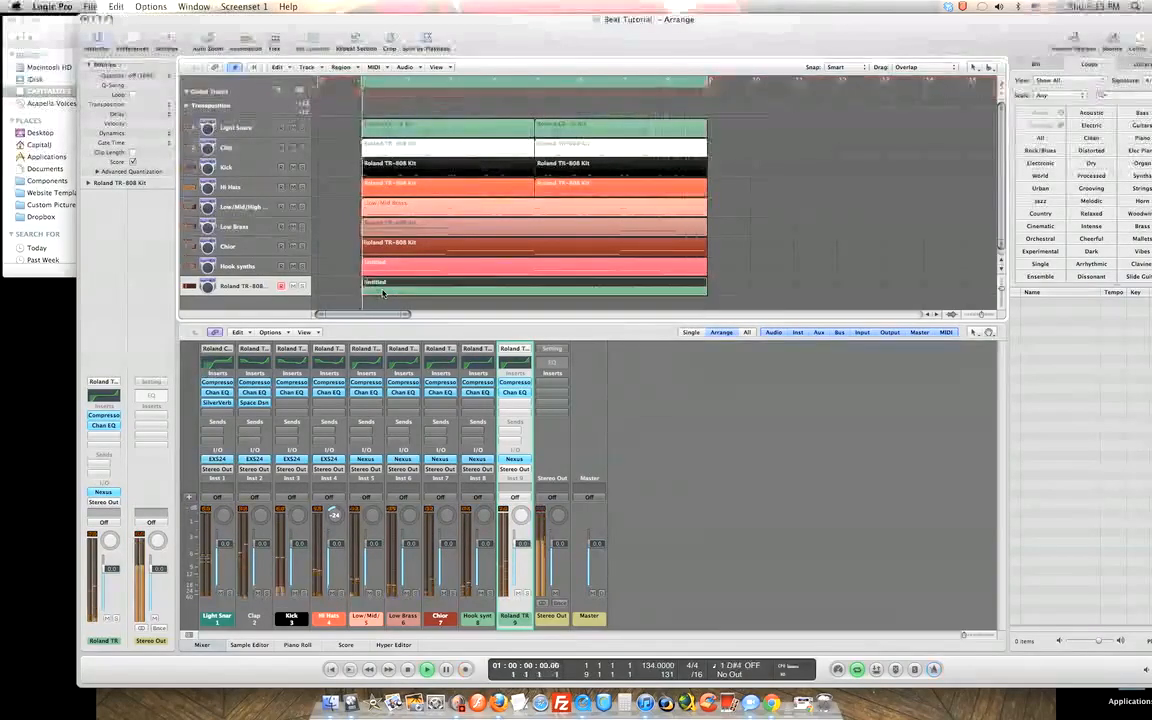
double_click(392, 291)
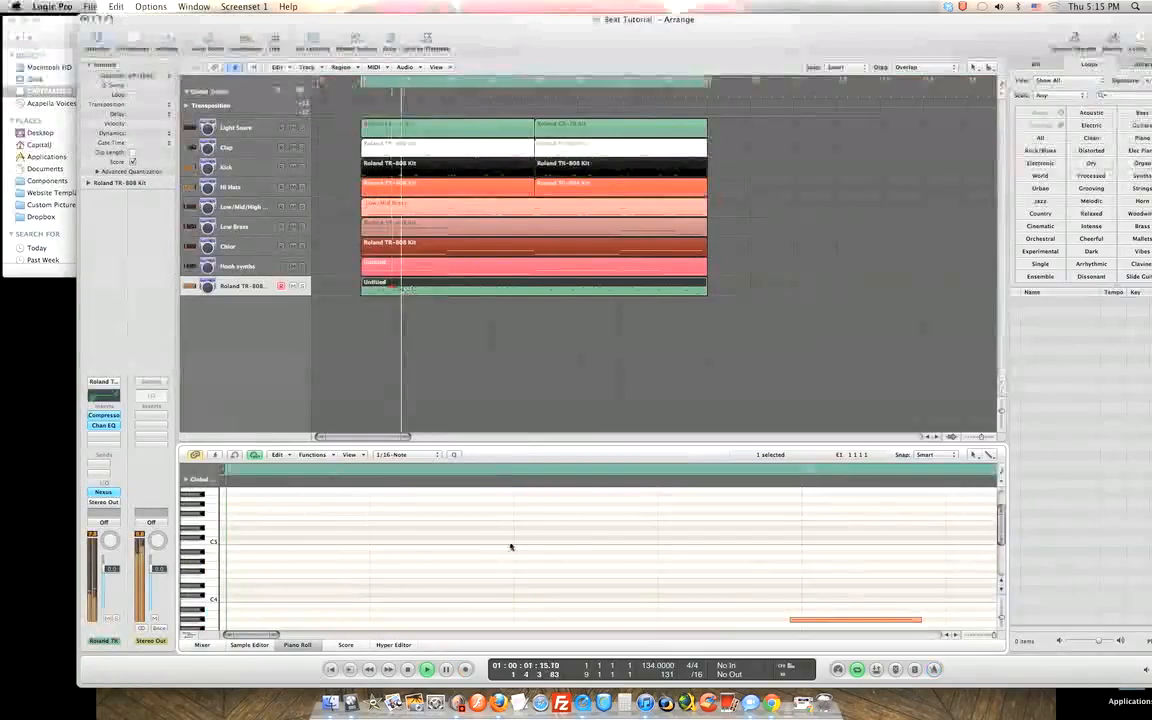
key(super+a)
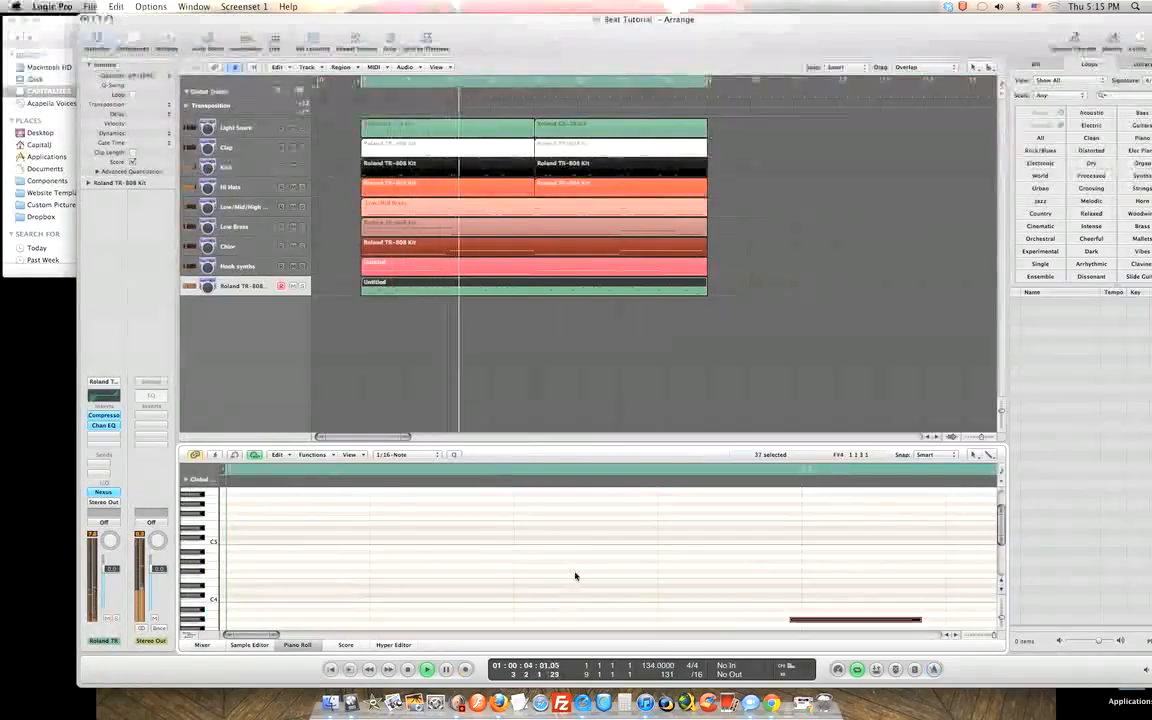
Quantize the selected notes to 1/16, play back the arrangement and mute the Chior track.
click(432, 455)
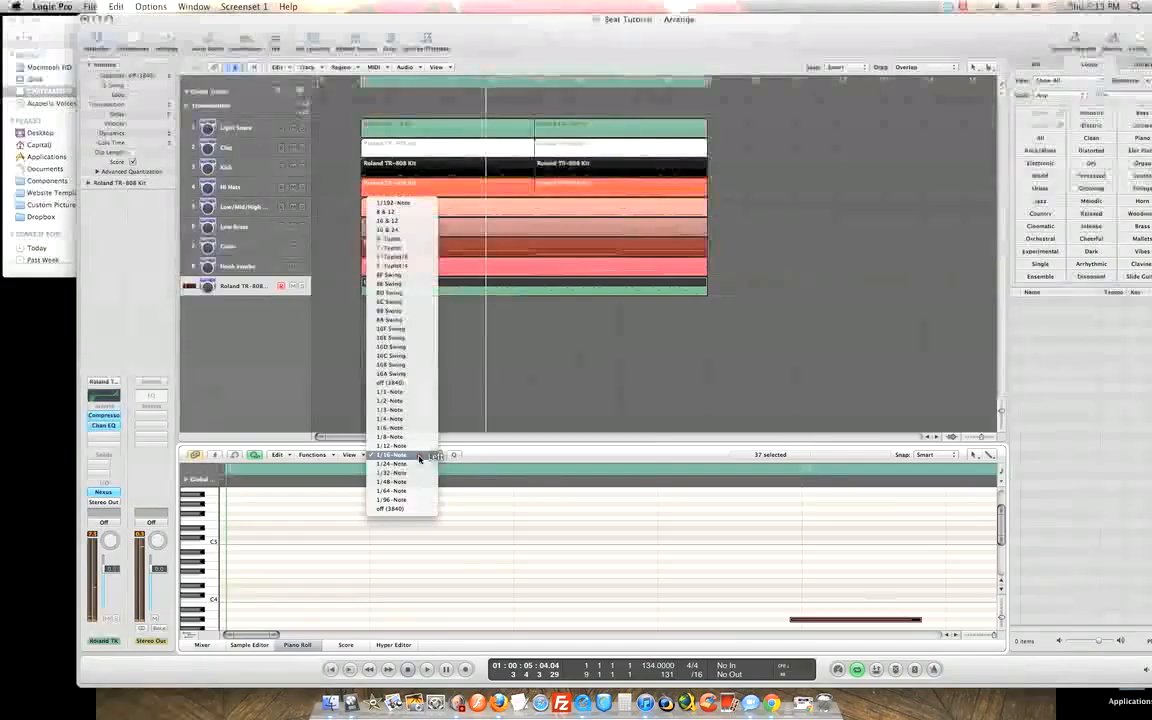
click(419, 457)
mouse_move(252, 636)
mouse_down()
mouse_move(277, 636)
mouse_move(248, 634)
mouse_up()
key(space)
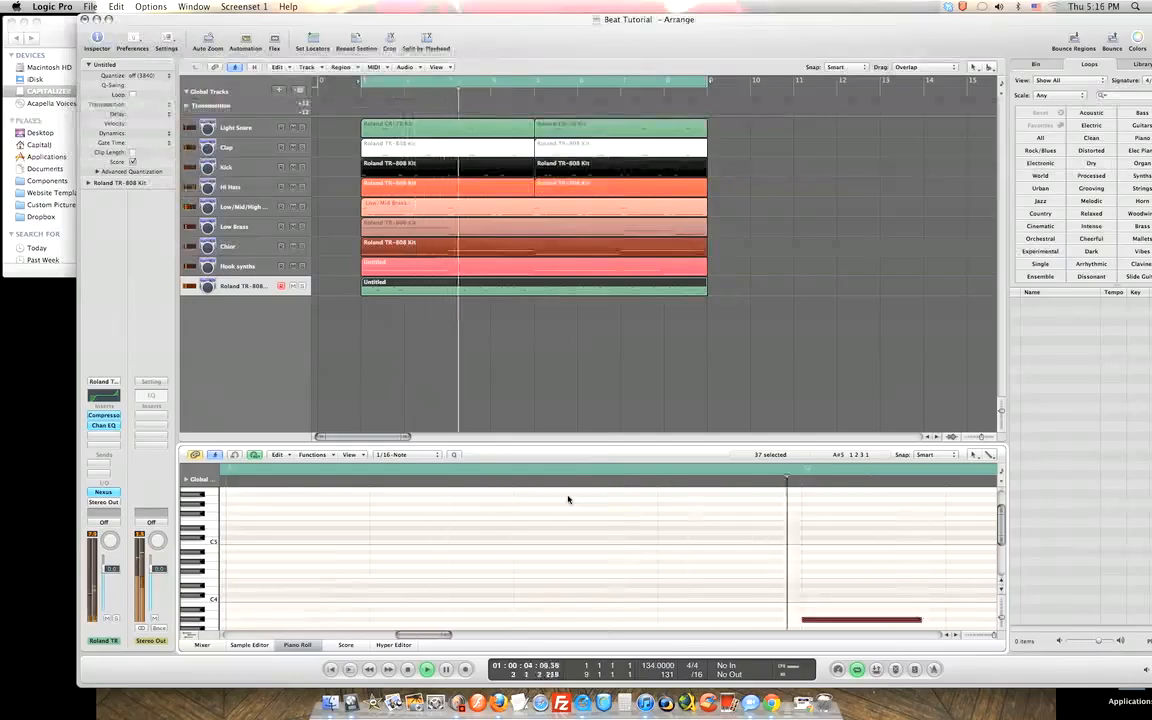
click(293, 247)
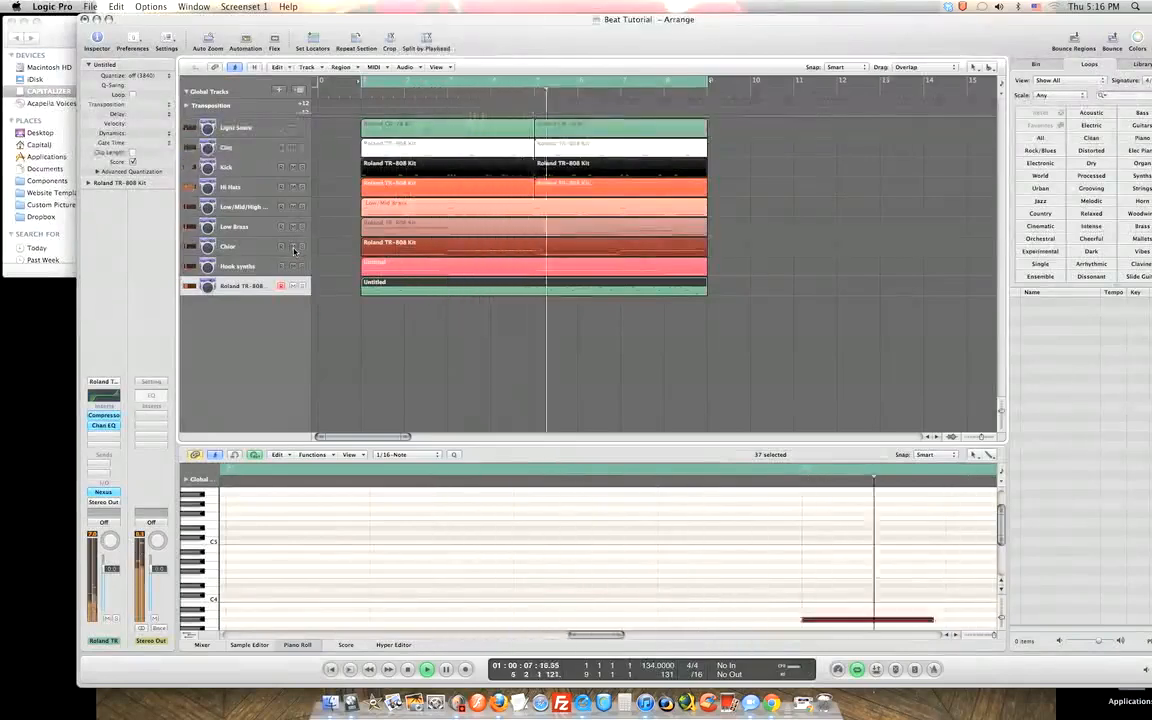
Rename the Roland TR-808 track to 'Hook pico' and recolour its region pink.
double_click(262, 287)
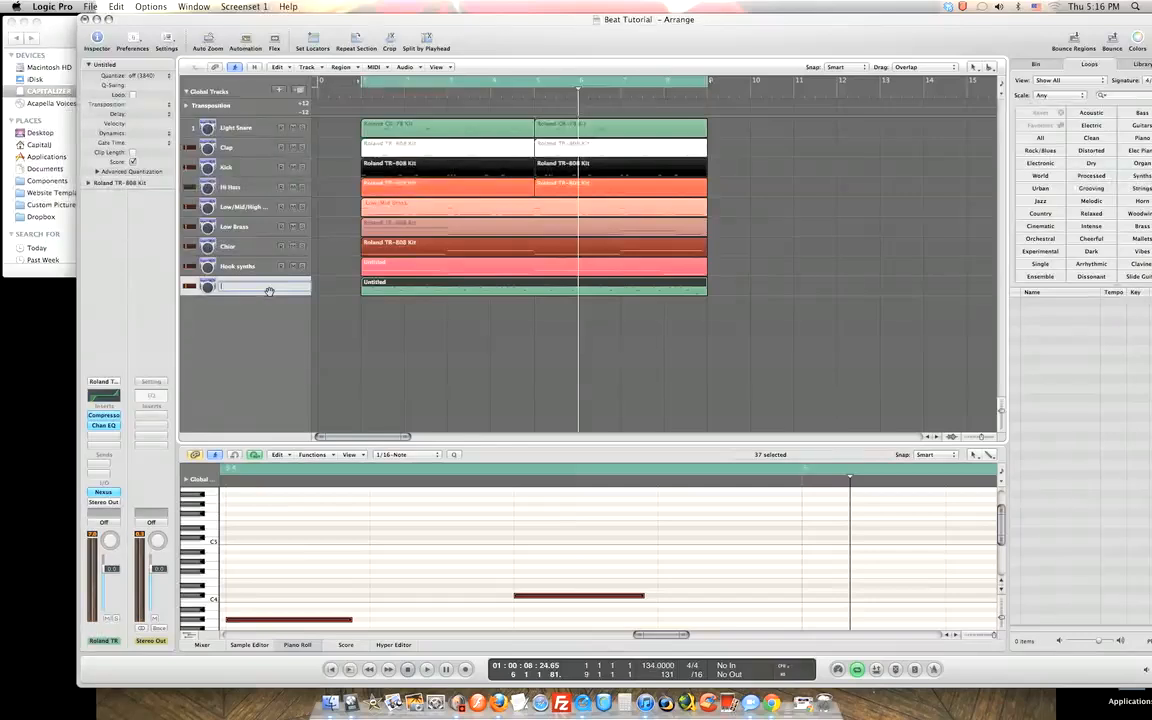
text(Hi)
text(ok pizz)
key(Return)
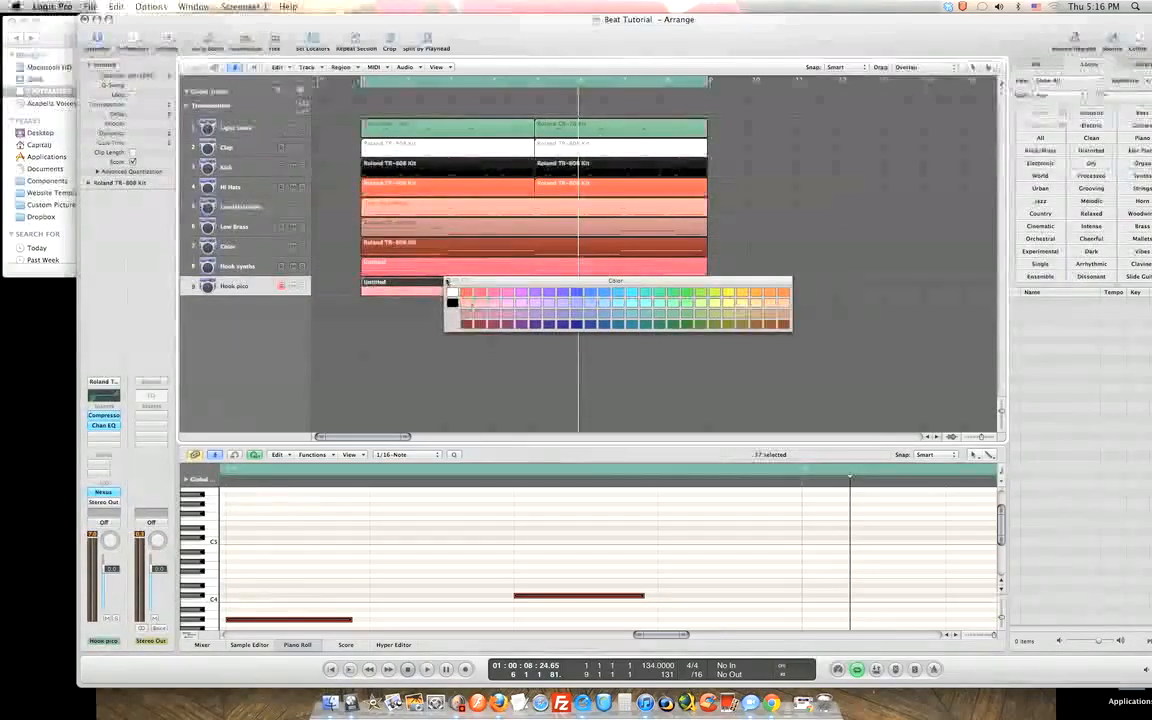
click(448, 281)
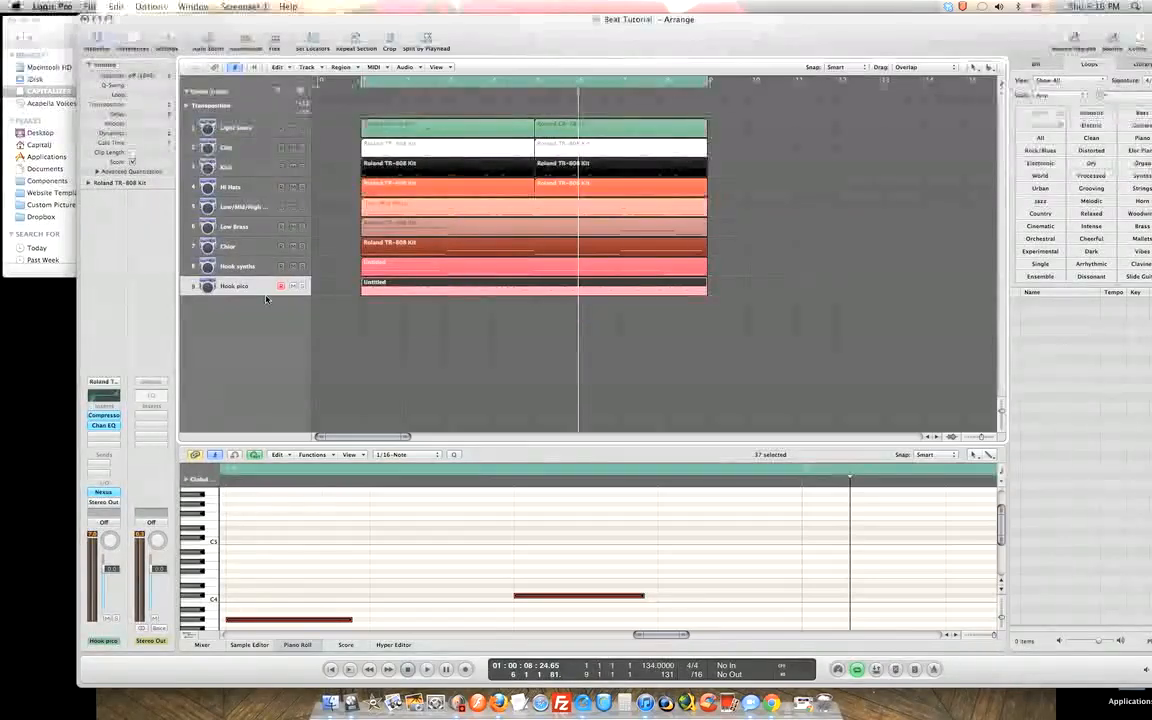
key(space)
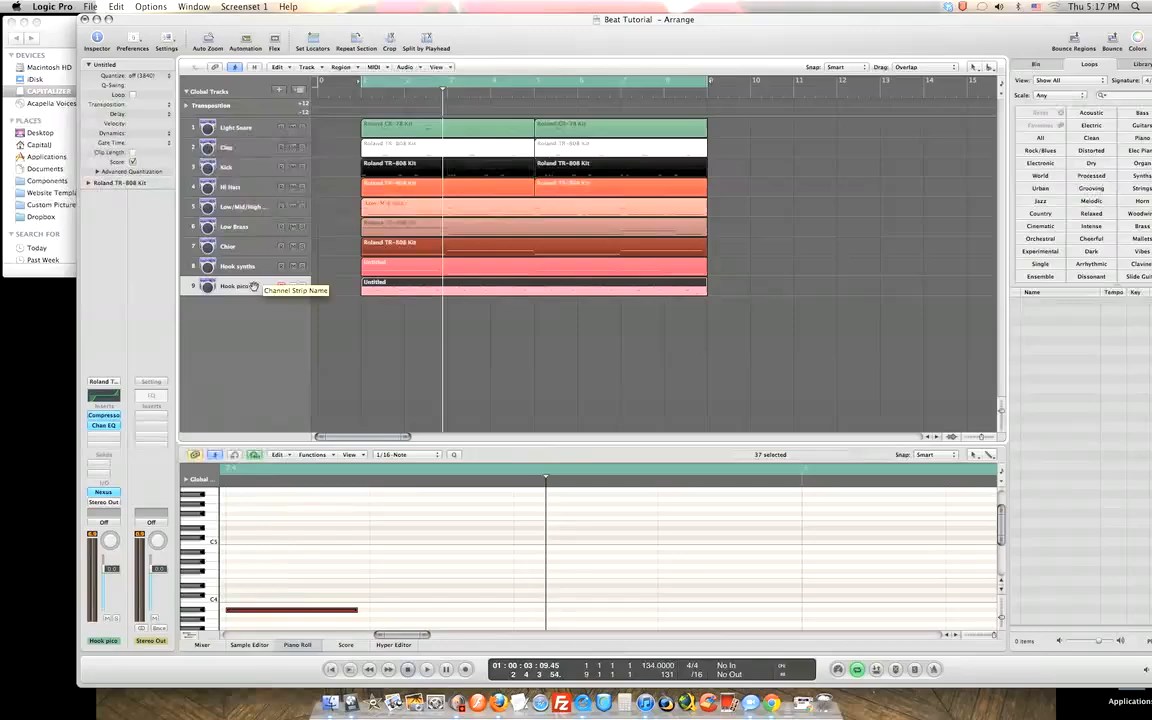
click(257, 272)
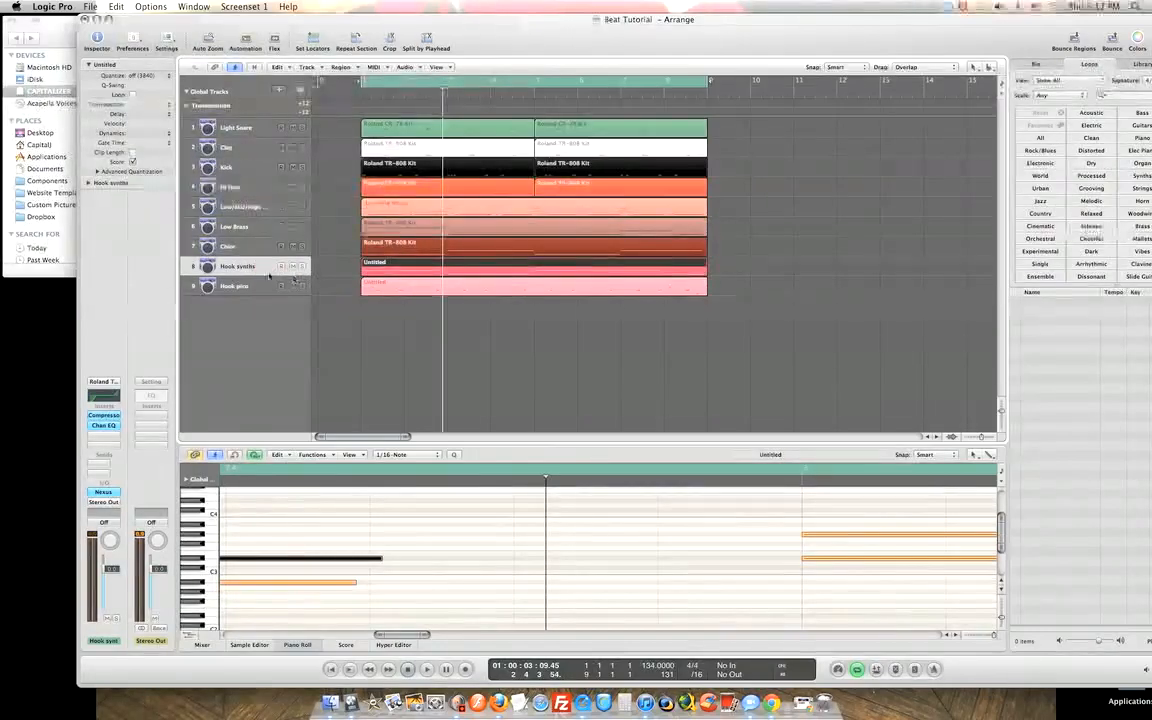
click(241, 130)
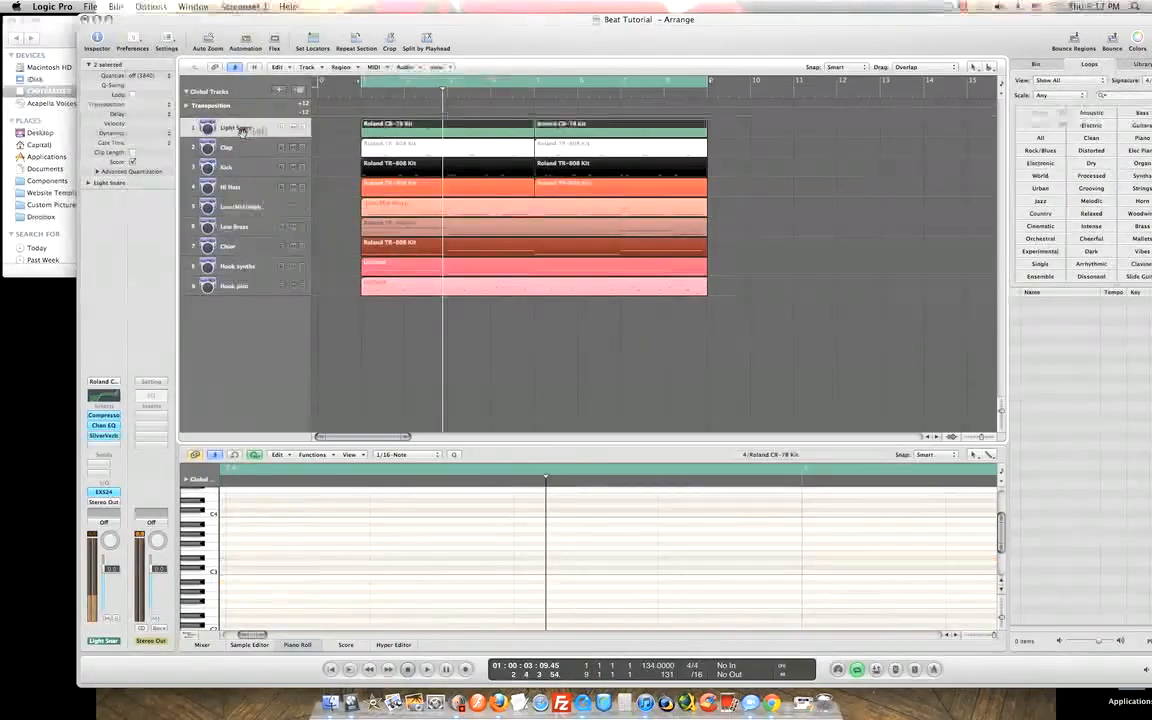
click(240, 266)
mouse_move(236, 266)
mouse_down()
mouse_move(238, 244)
mouse_move(243, 268)
mouse_up()
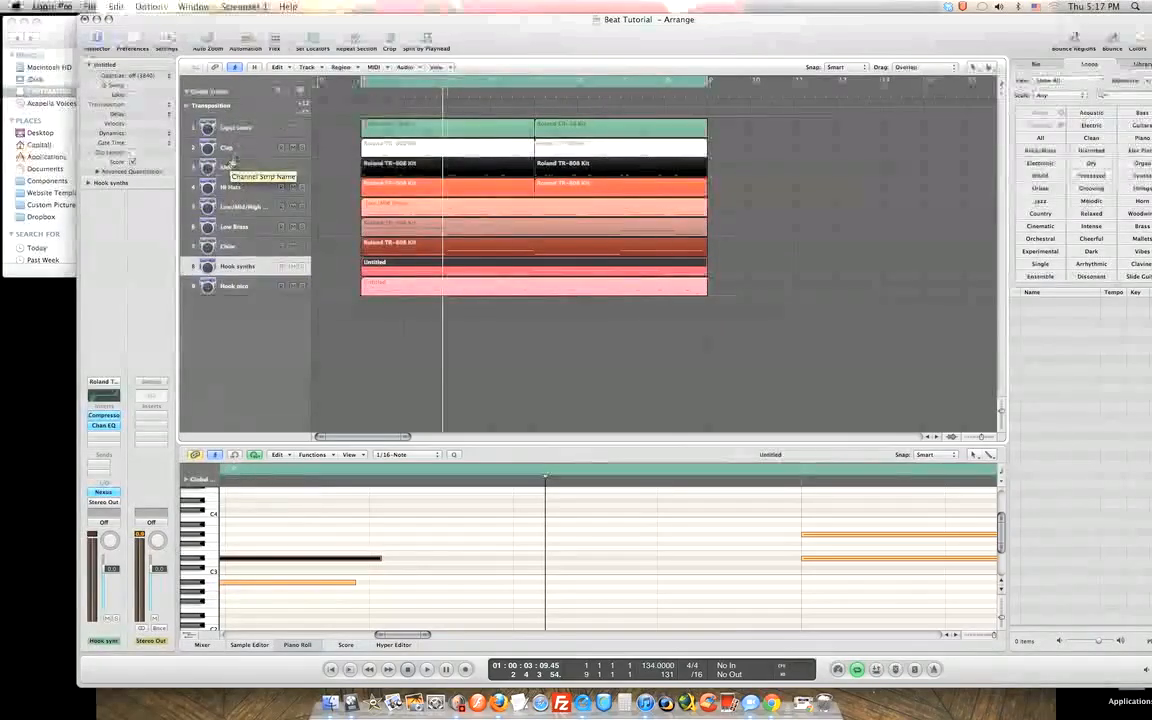
click(241, 127)
click(242, 147)
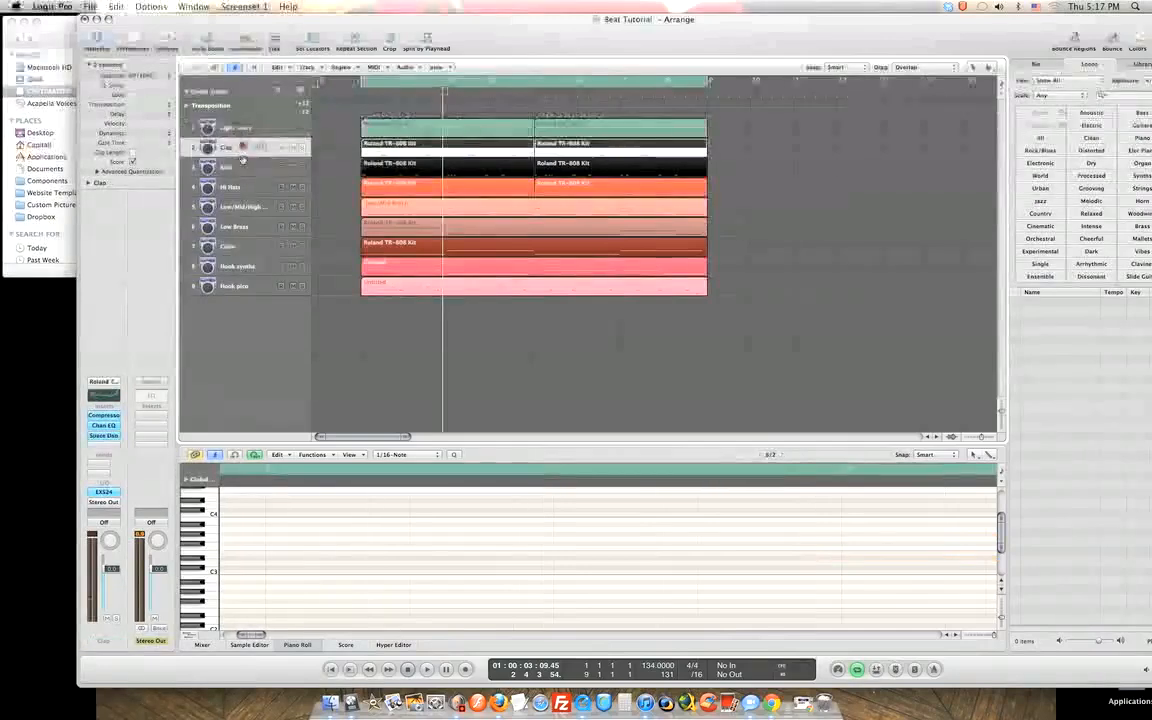
click(245, 167)
click(246, 187)
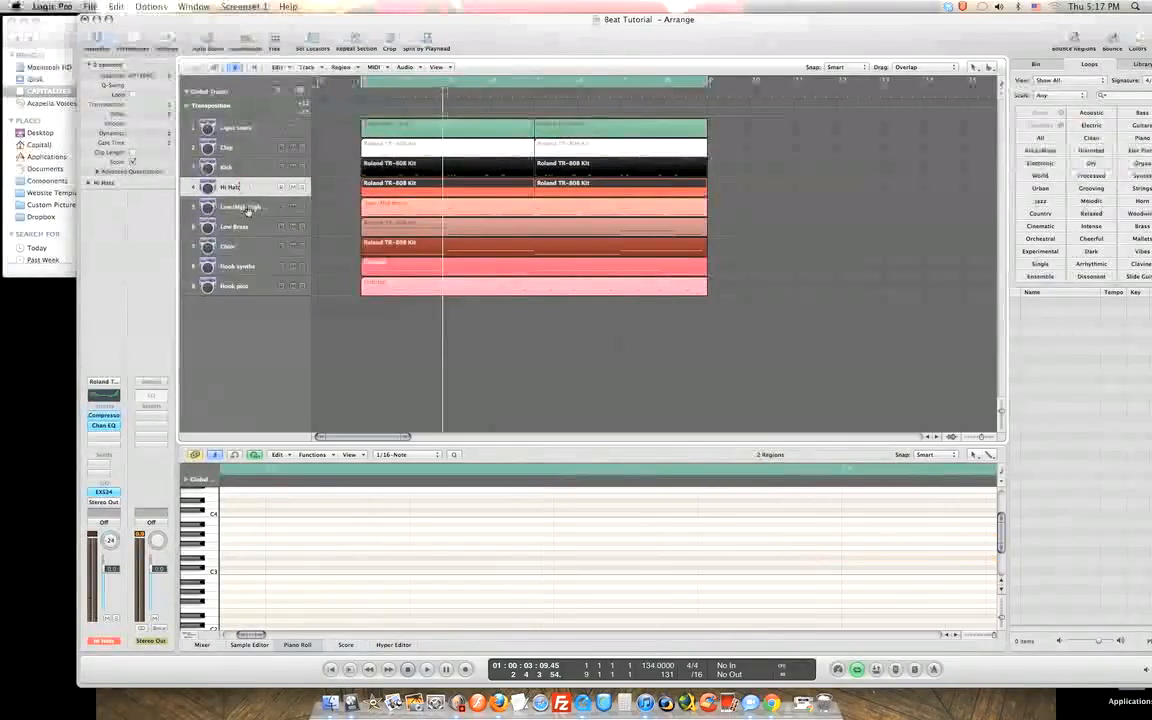
click(246, 207)
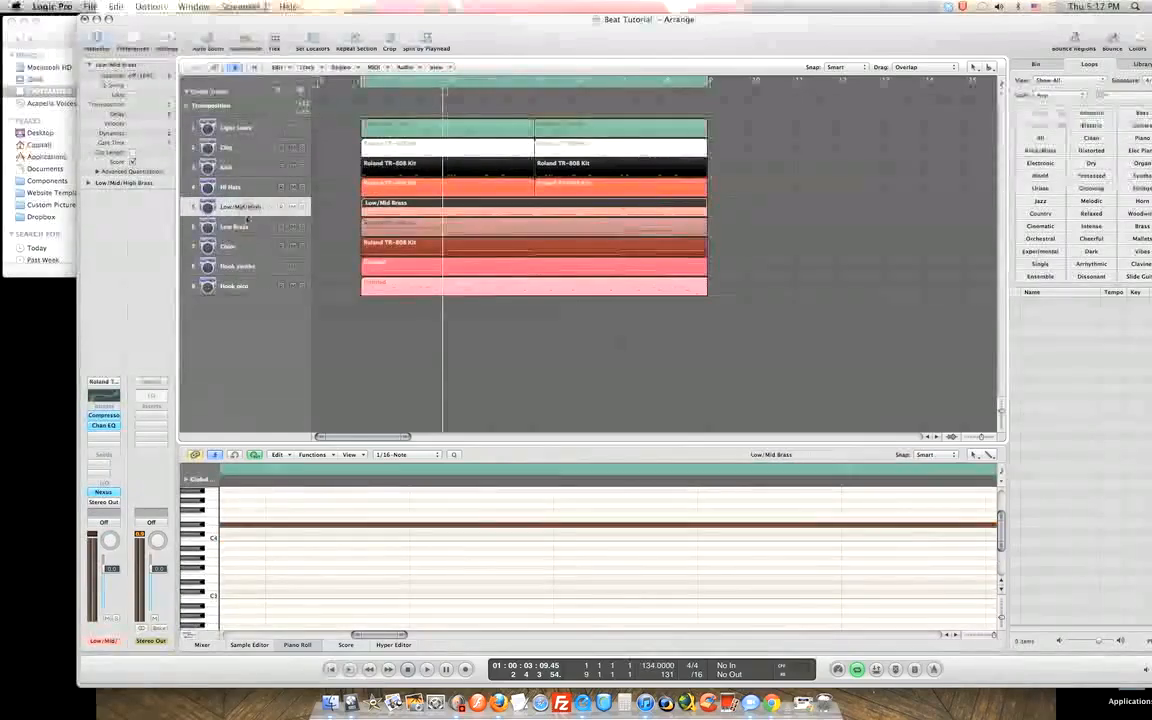
click(238, 227)
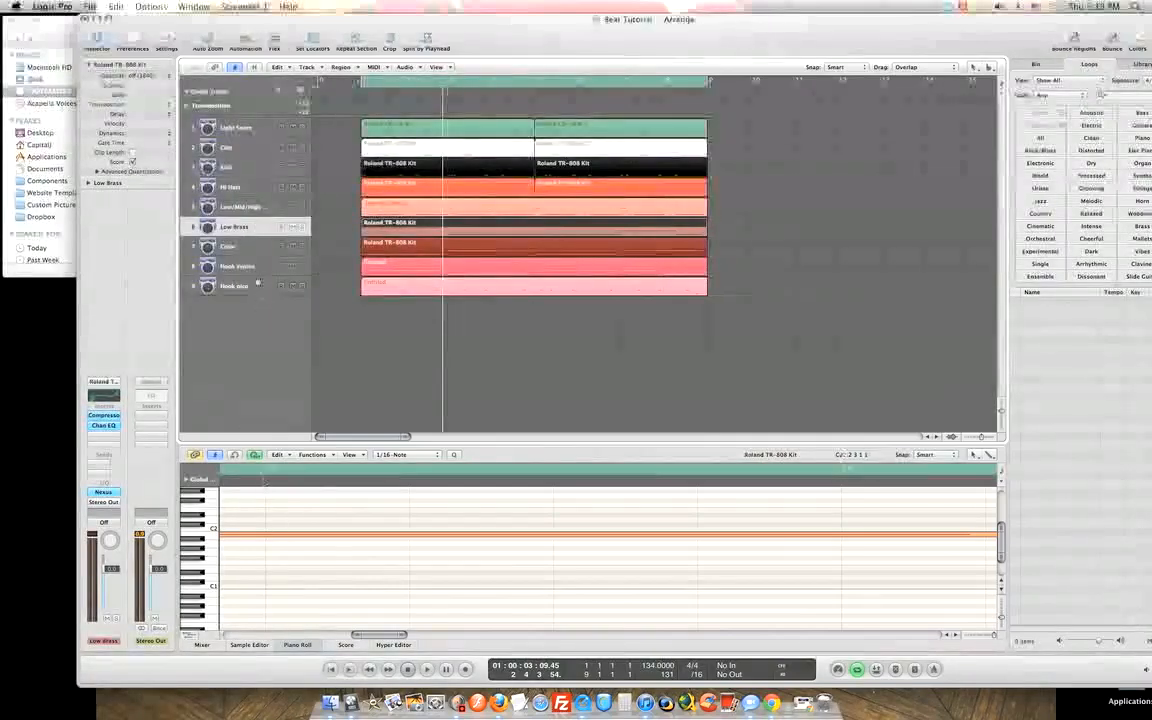
click(258, 285)
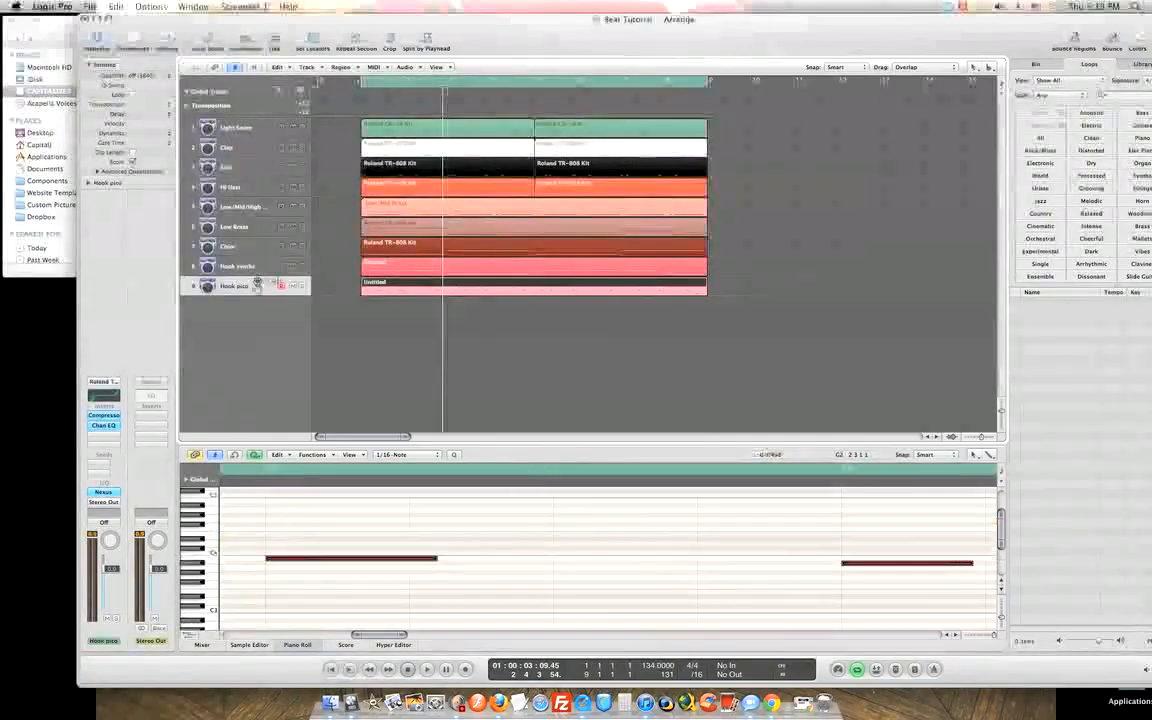
Add a new track below Hook pico and clear its name so it reverts to Inst 10.
click(301, 92)
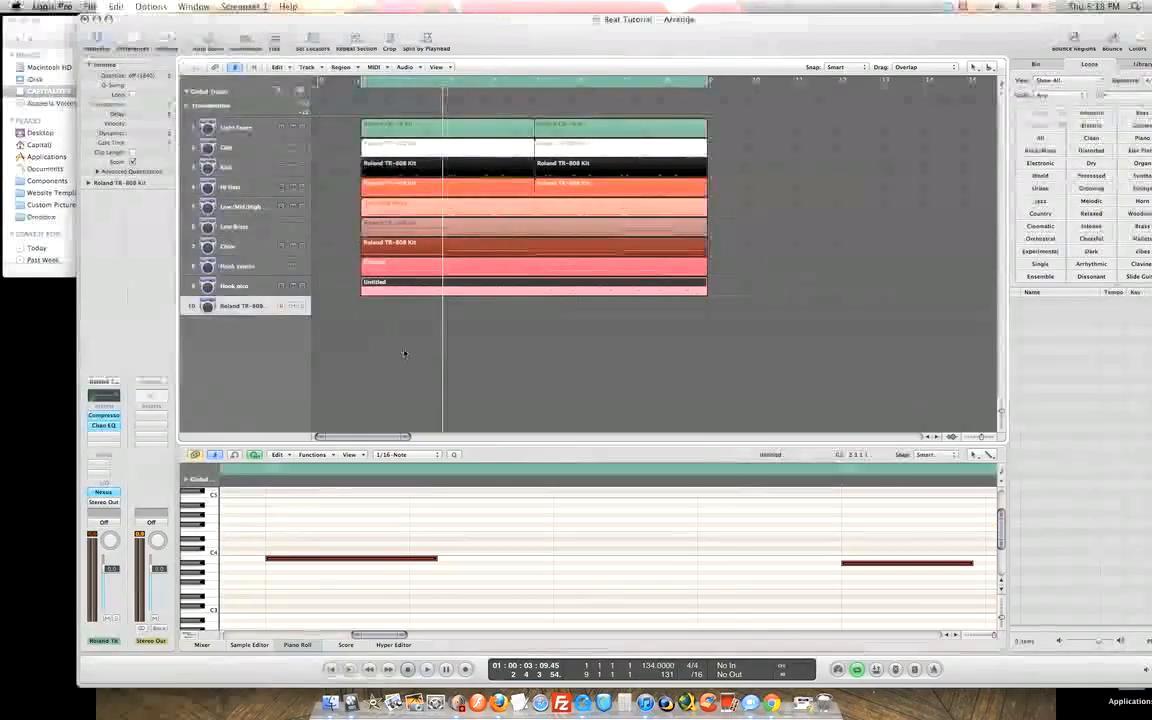
double_click(262, 307)
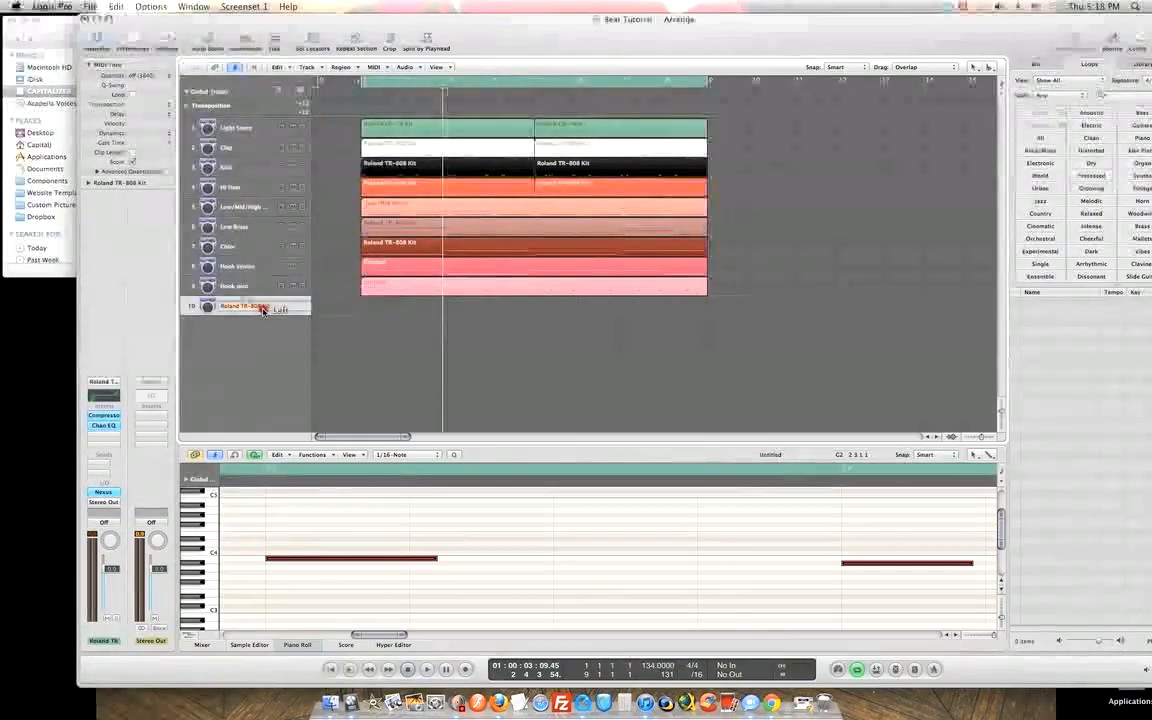
key(BackSpace)
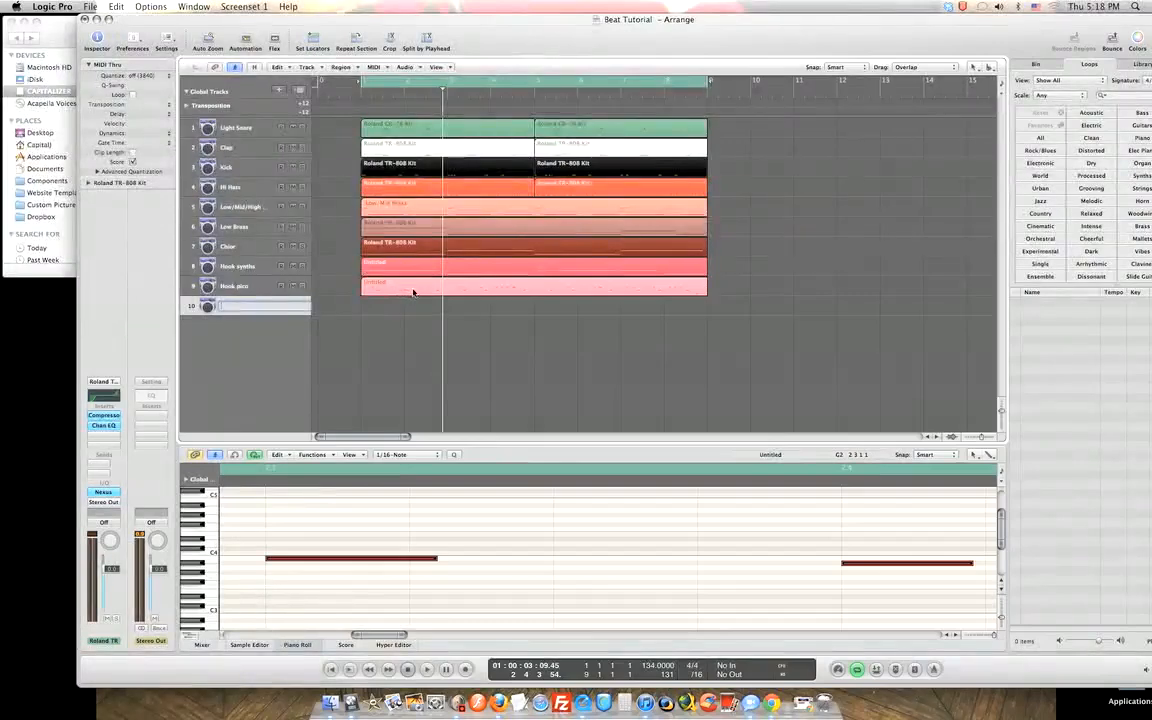
Check the quantize value stays 1/16-Note, then select the Inst 10 track.
click(436, 455)
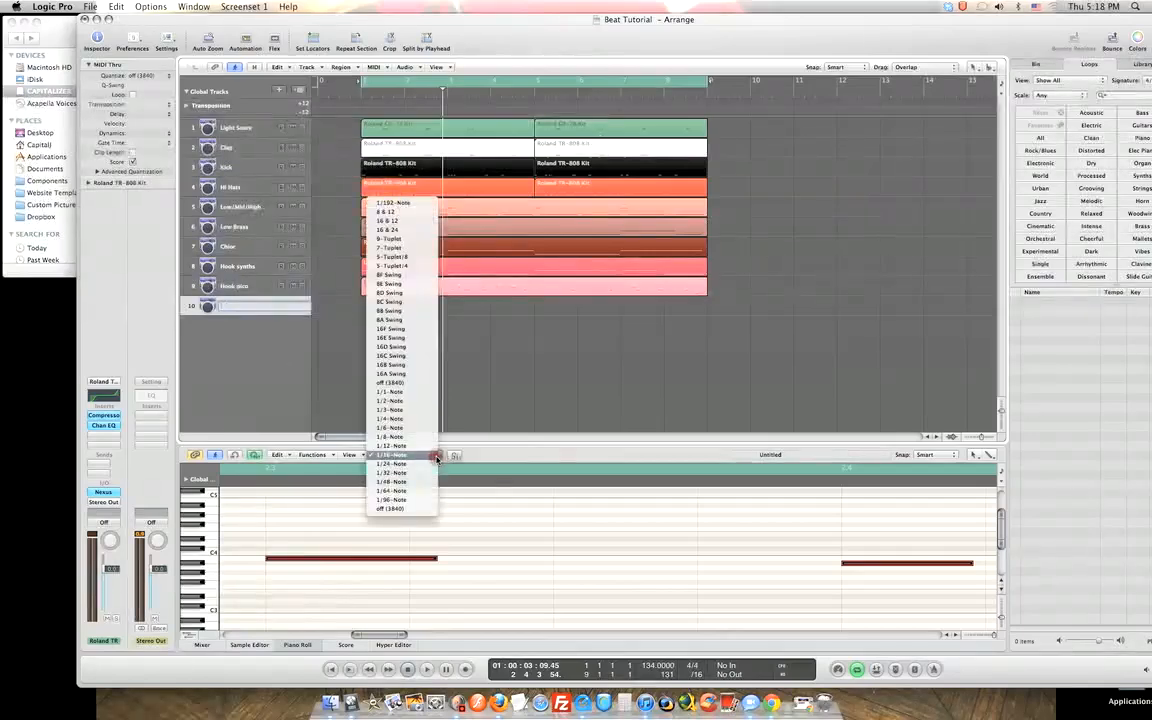
click(436, 456)
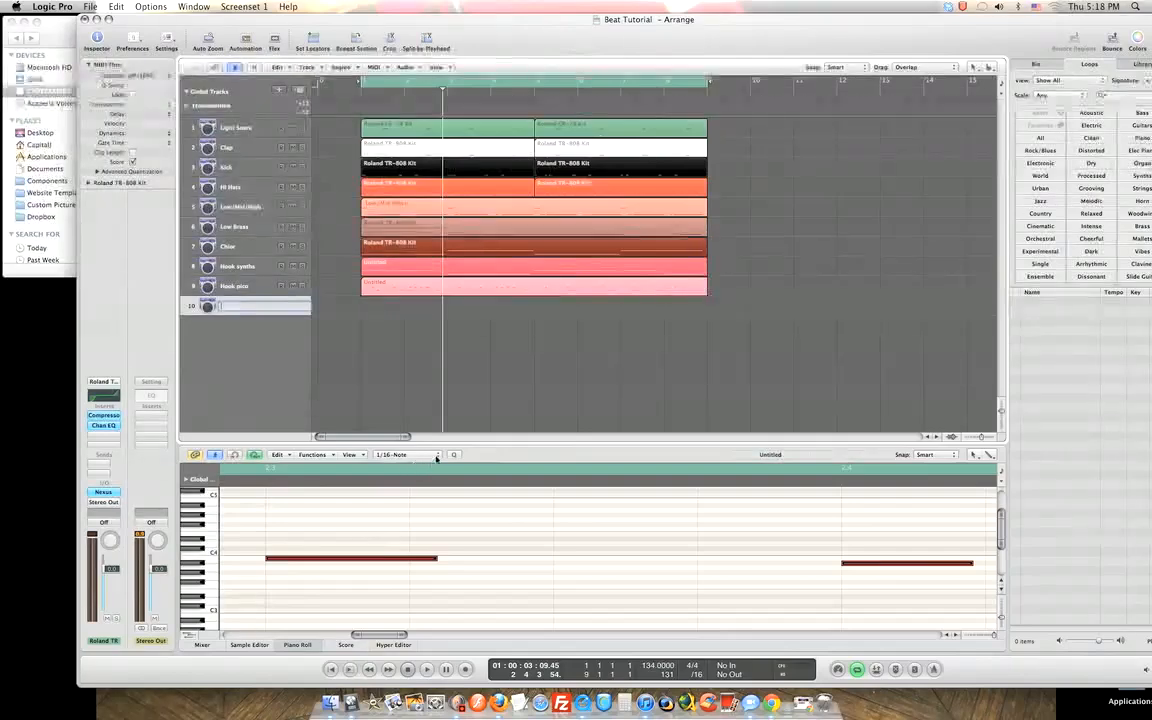
click(432, 455)
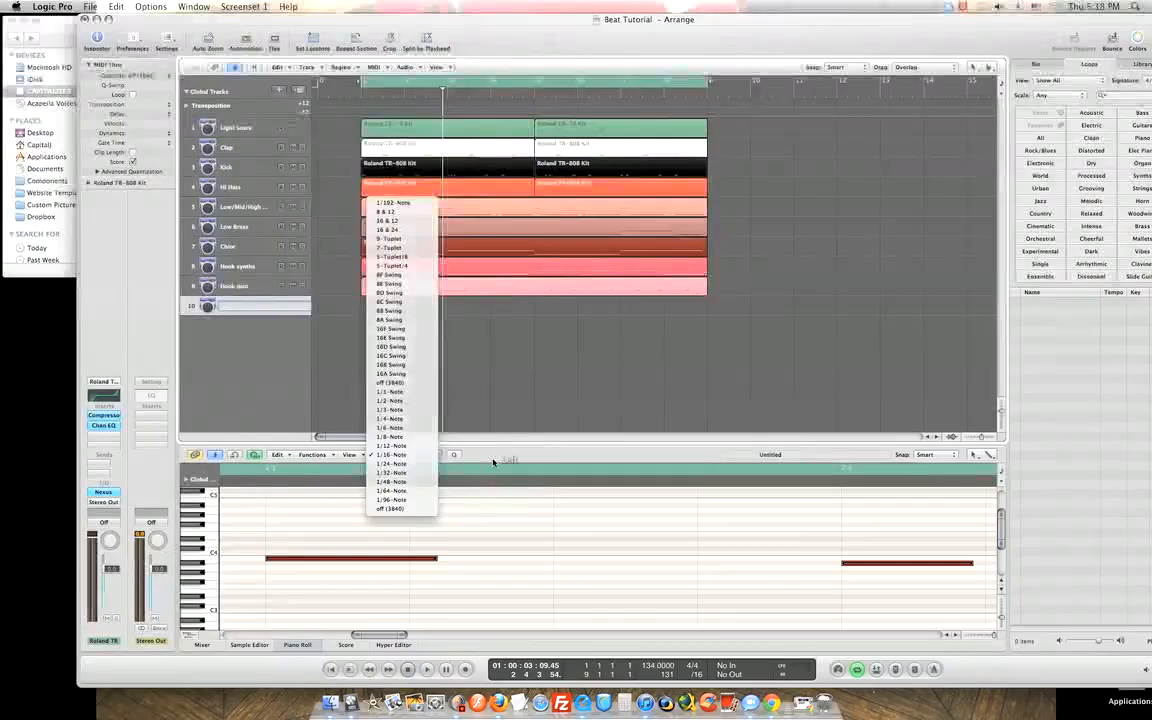
click(444, 415)
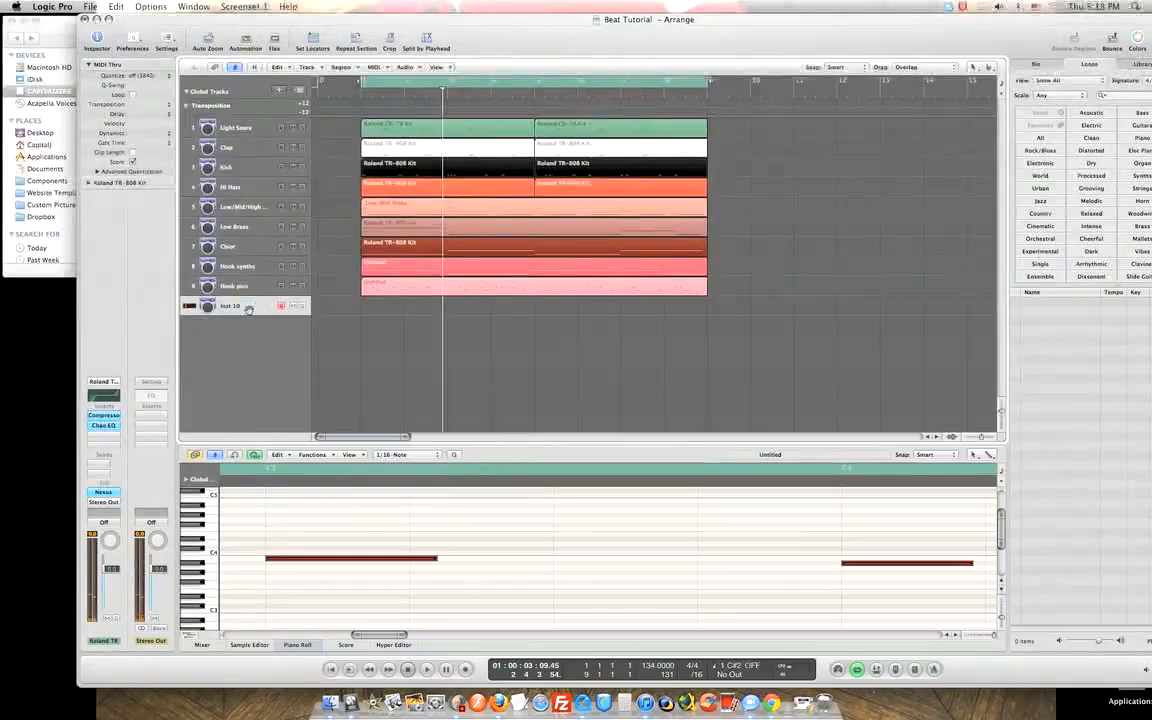
click(251, 290)
click(250, 305)
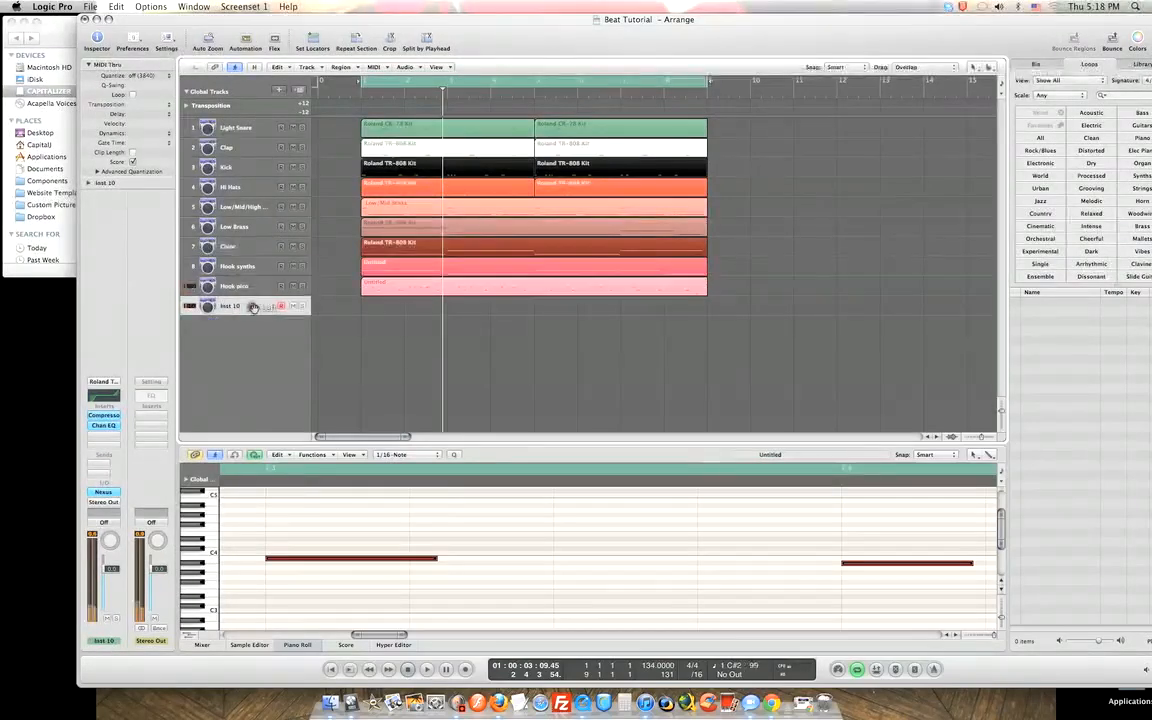
Open Inst 10's Nexus from the mixer and step past Epic Sines to the Exciter Pikes preset.
click(206, 645)
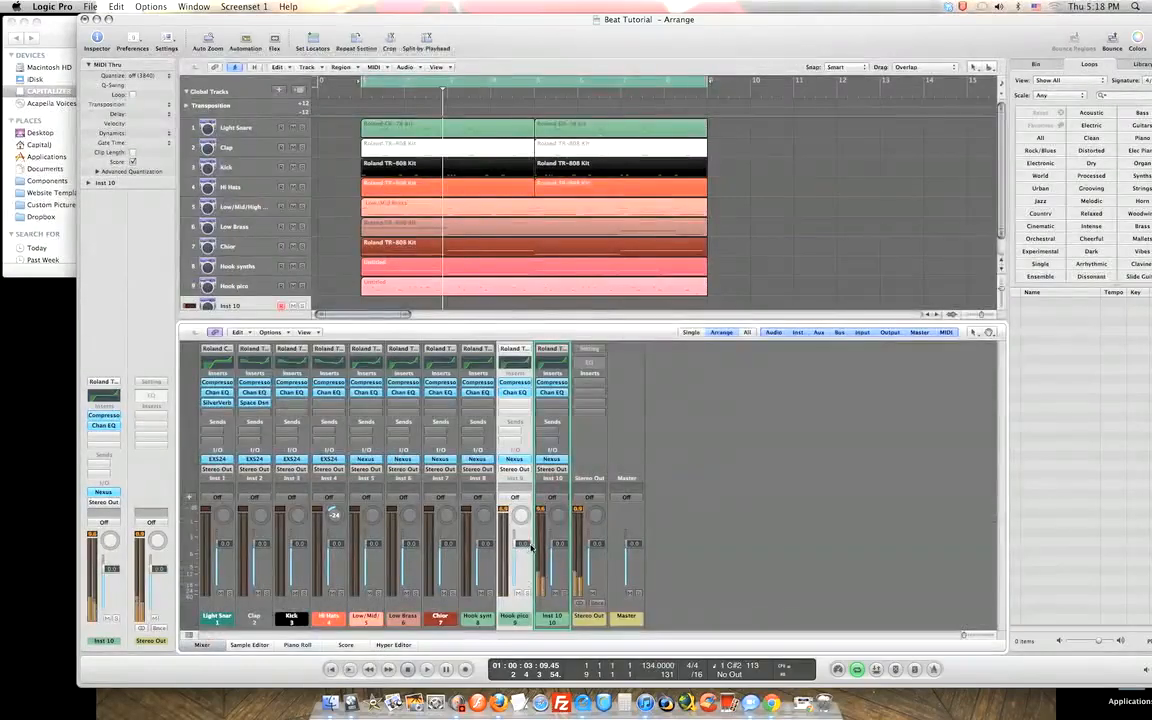
click(552, 459)
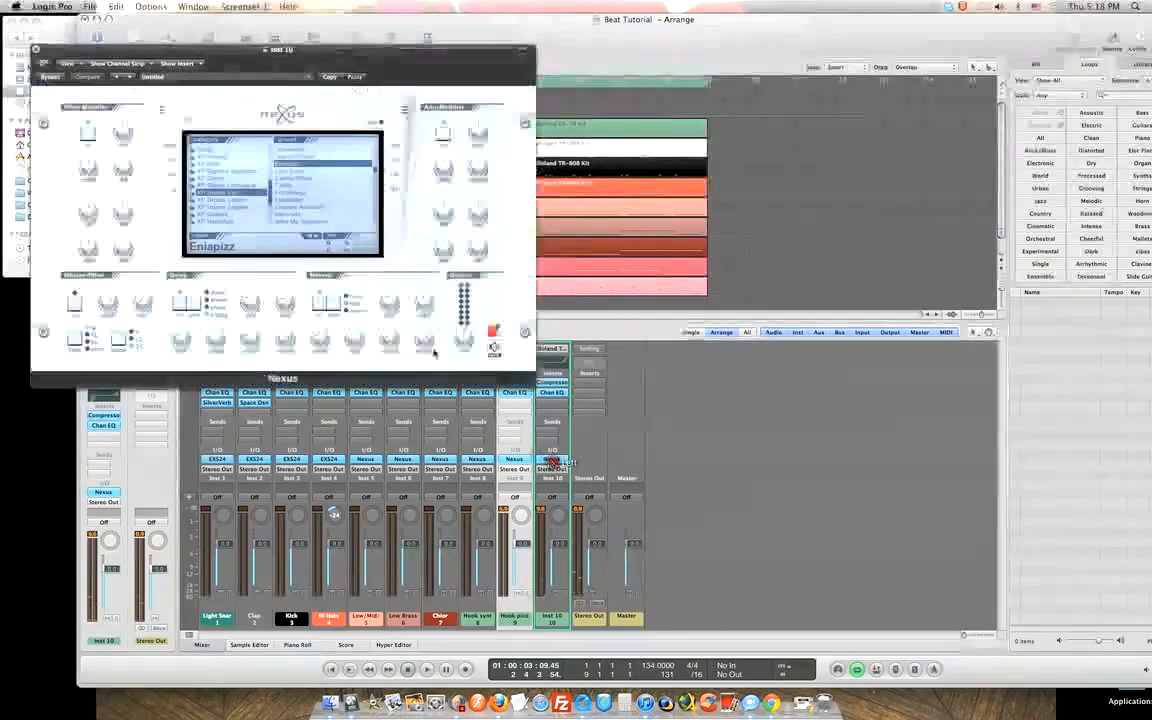
click(296, 173)
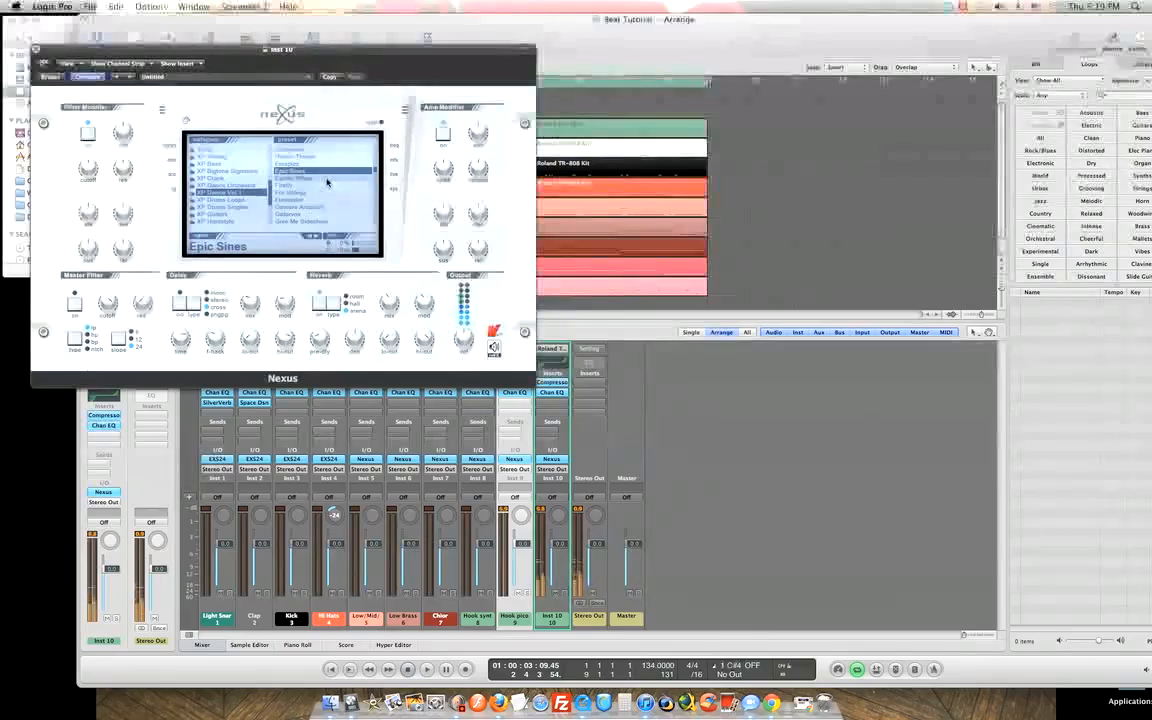
click(289, 178)
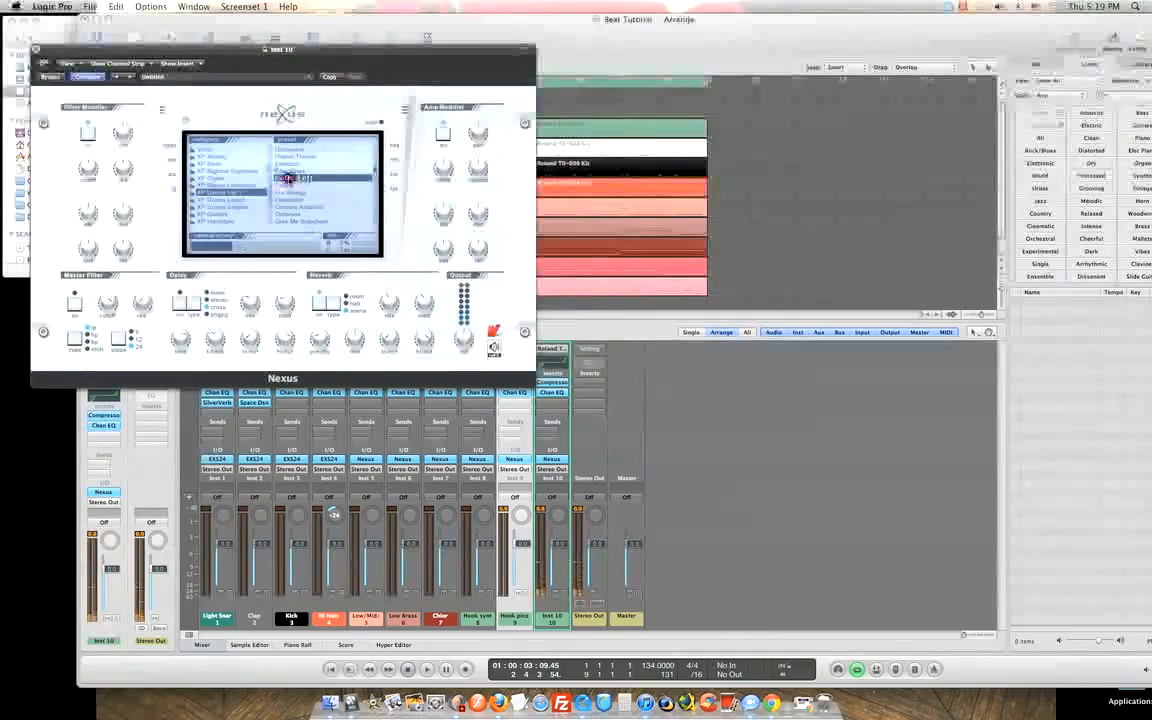
click(297, 186)
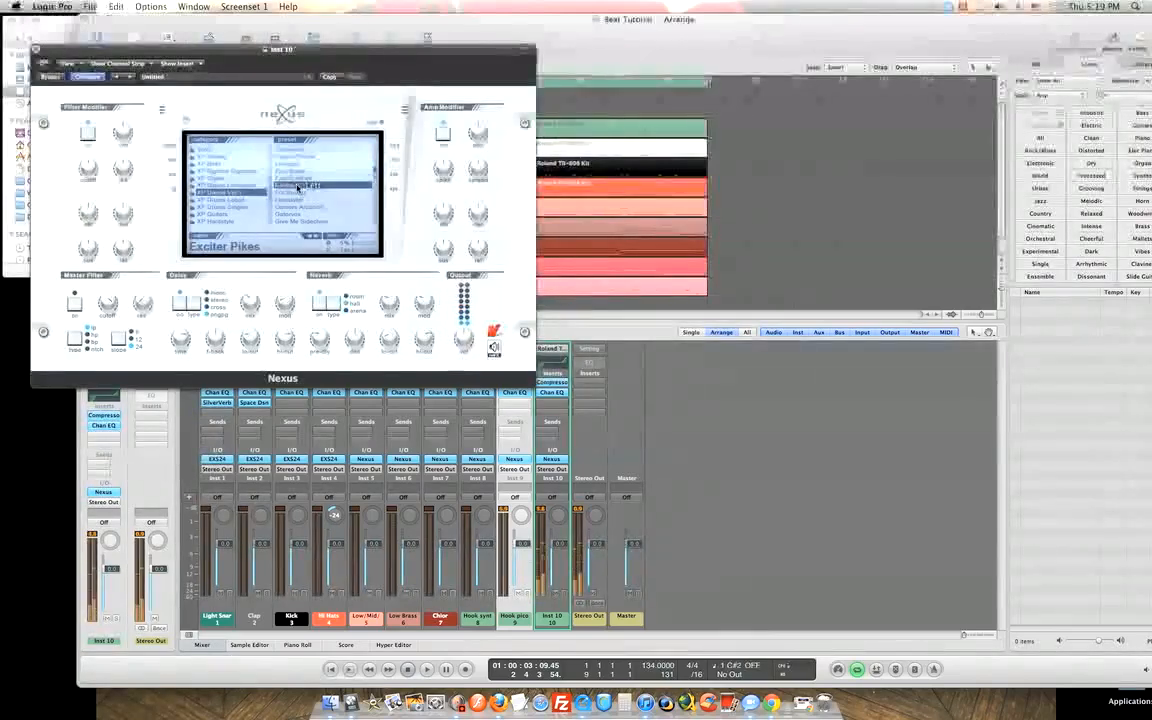
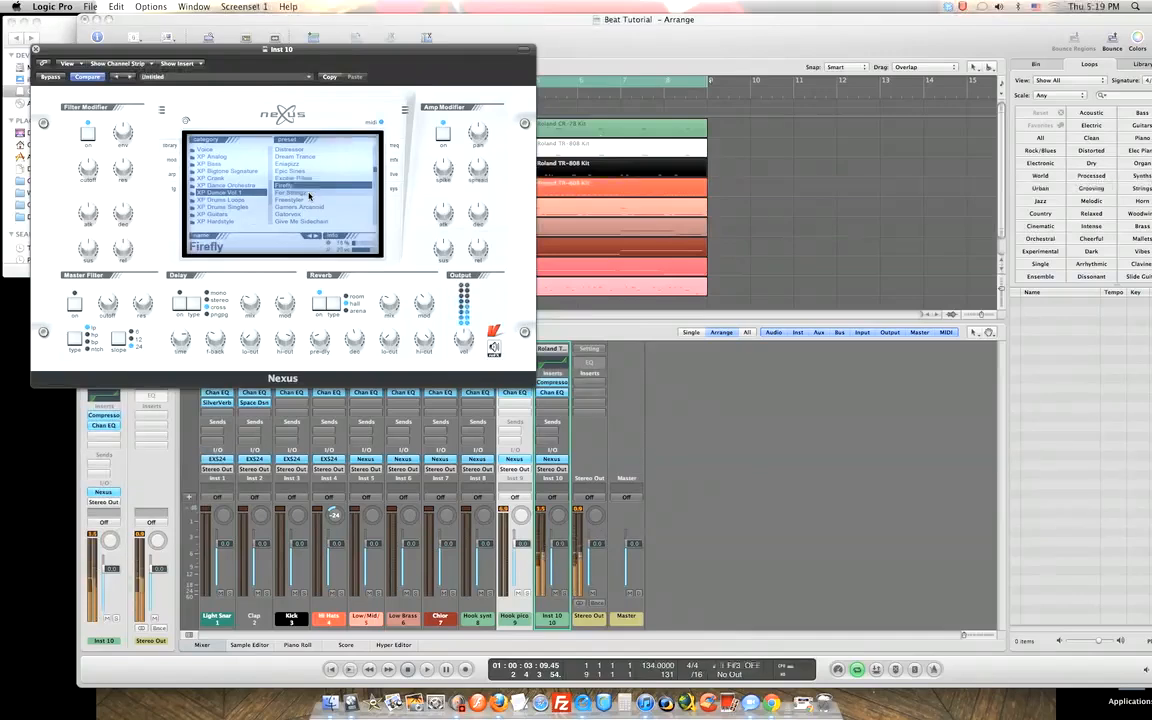
Audition XP Dance Vol 1 presets from For Stringz through Golden Dust, settling on Go Pulse.
click(309, 193)
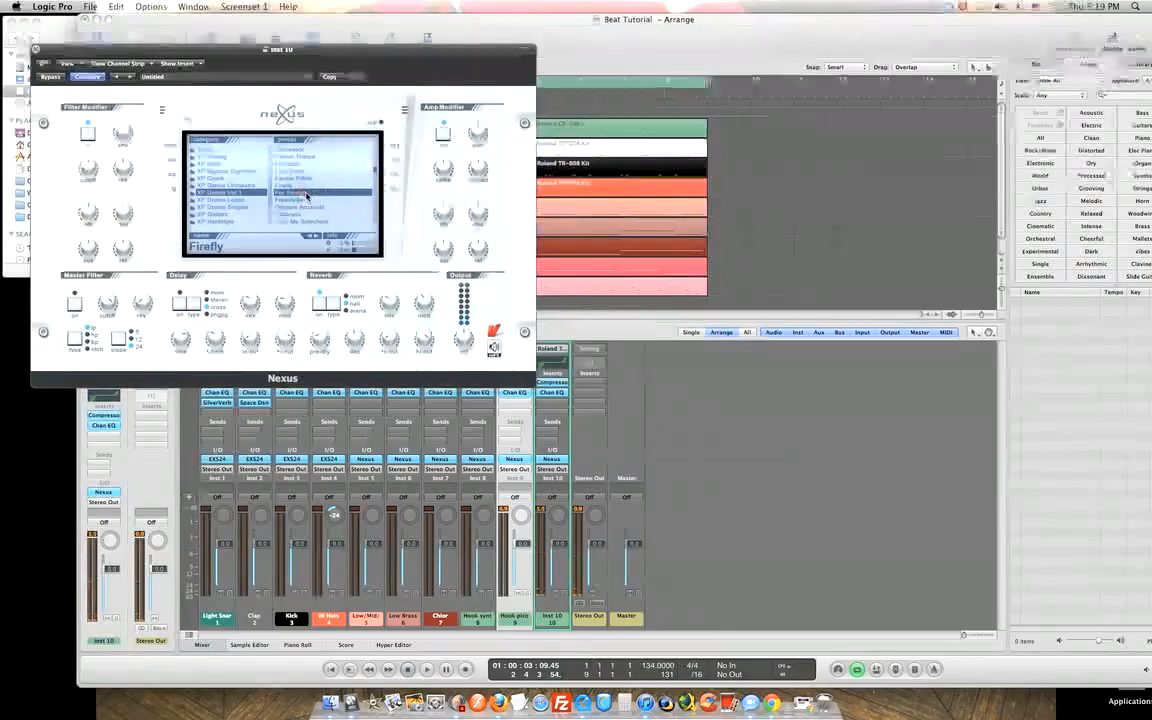
double_click(305, 194)
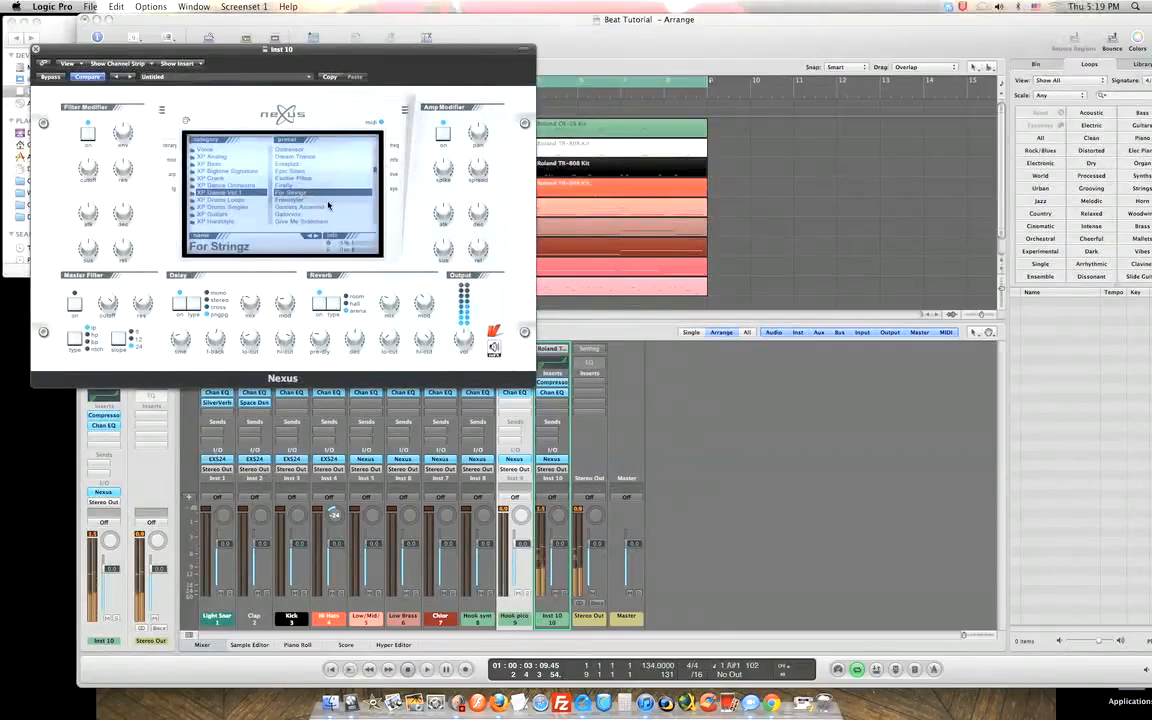
double_click(303, 200)
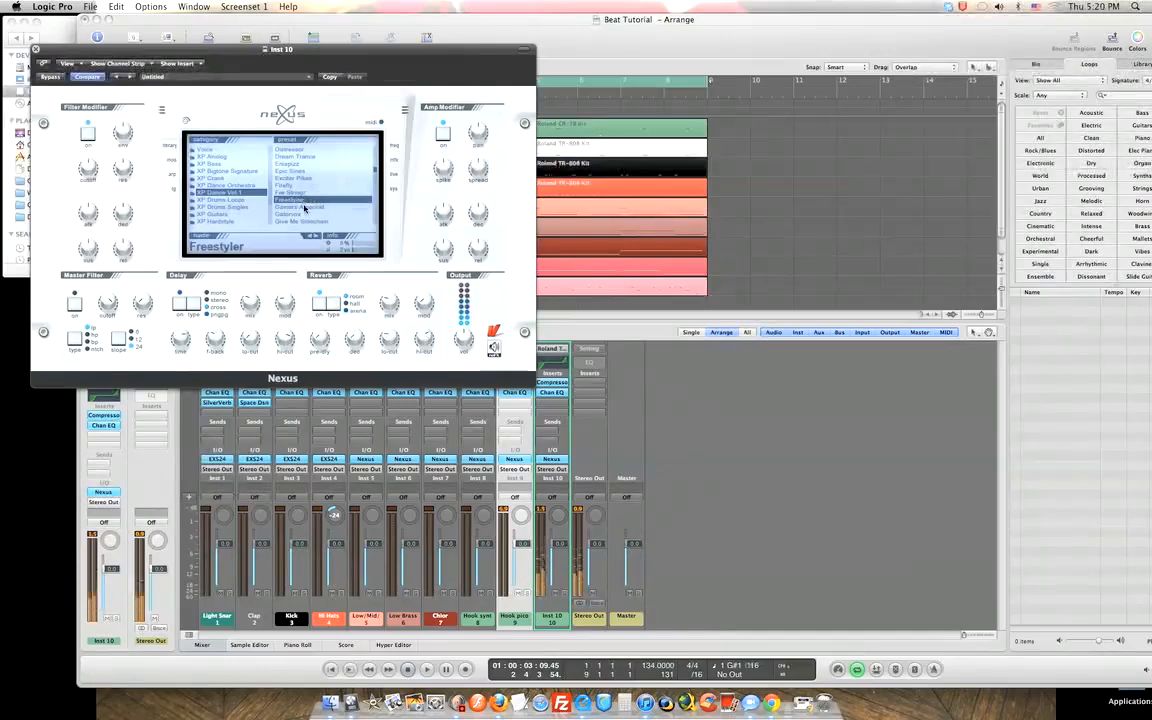
click(305, 206)
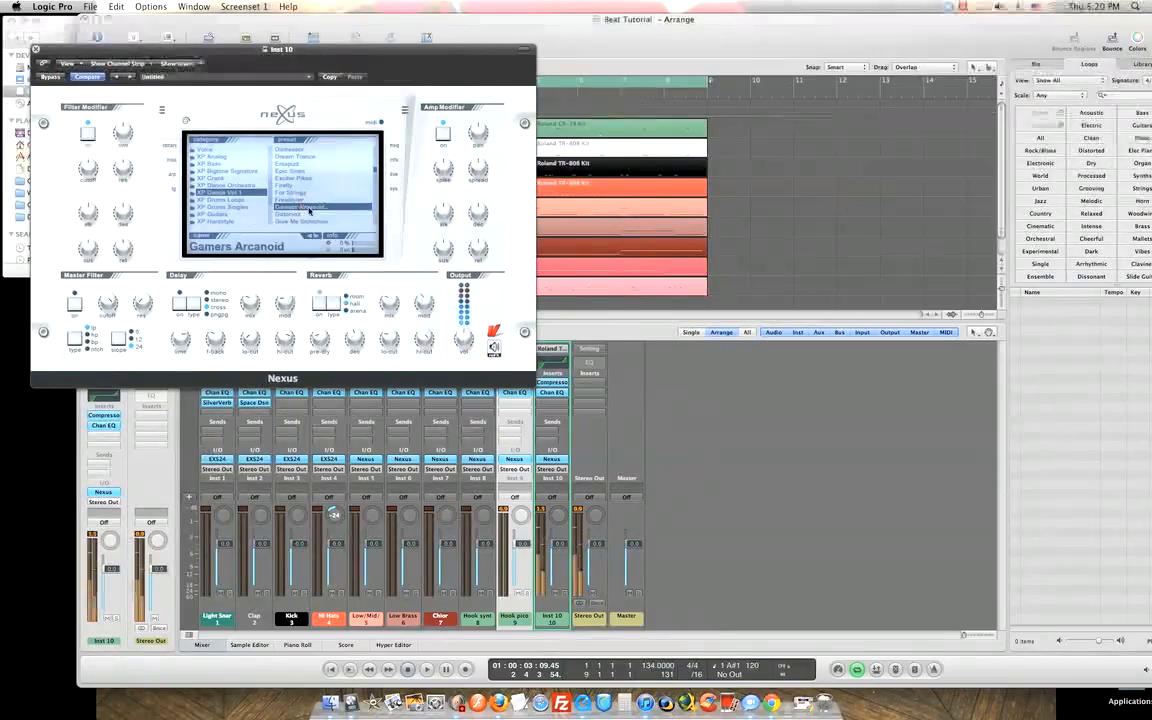
click(300, 214)
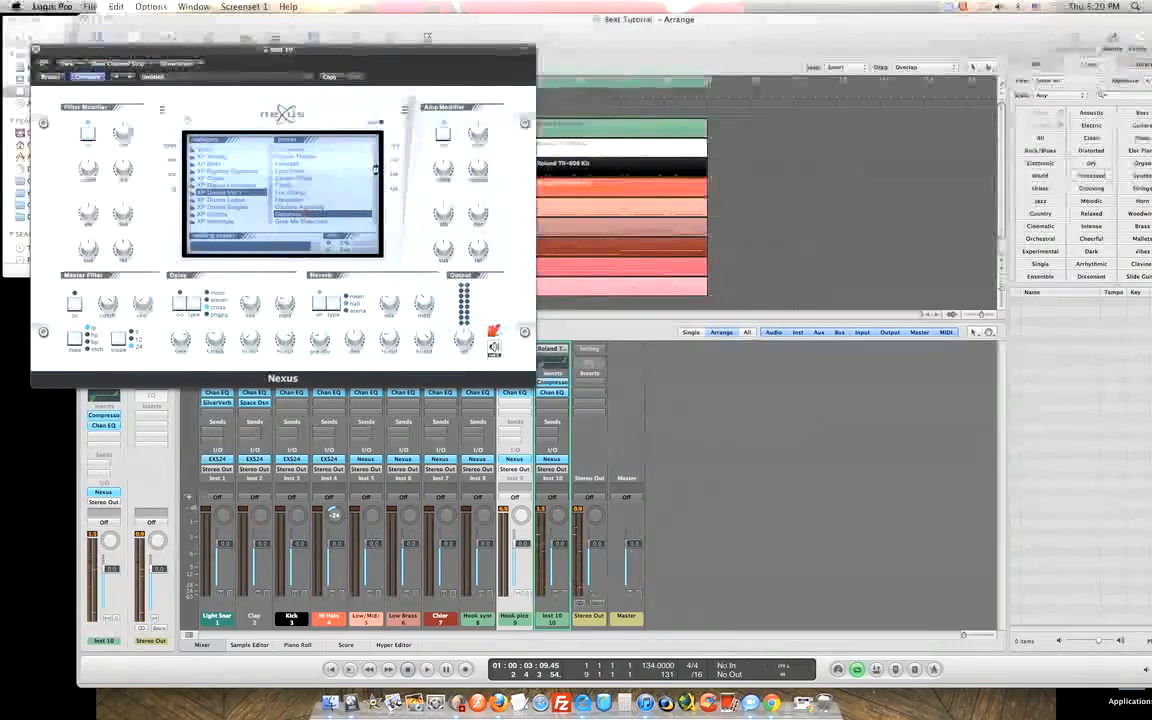
scroll(377, 174, down, 5)
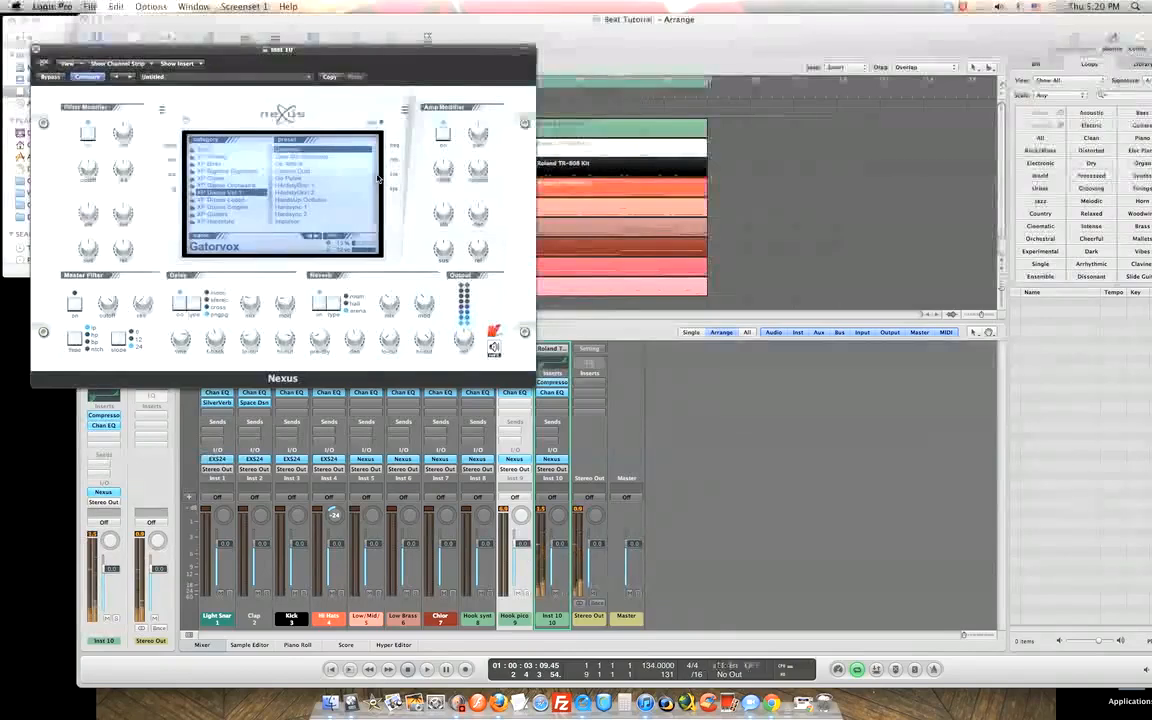
click(300, 157)
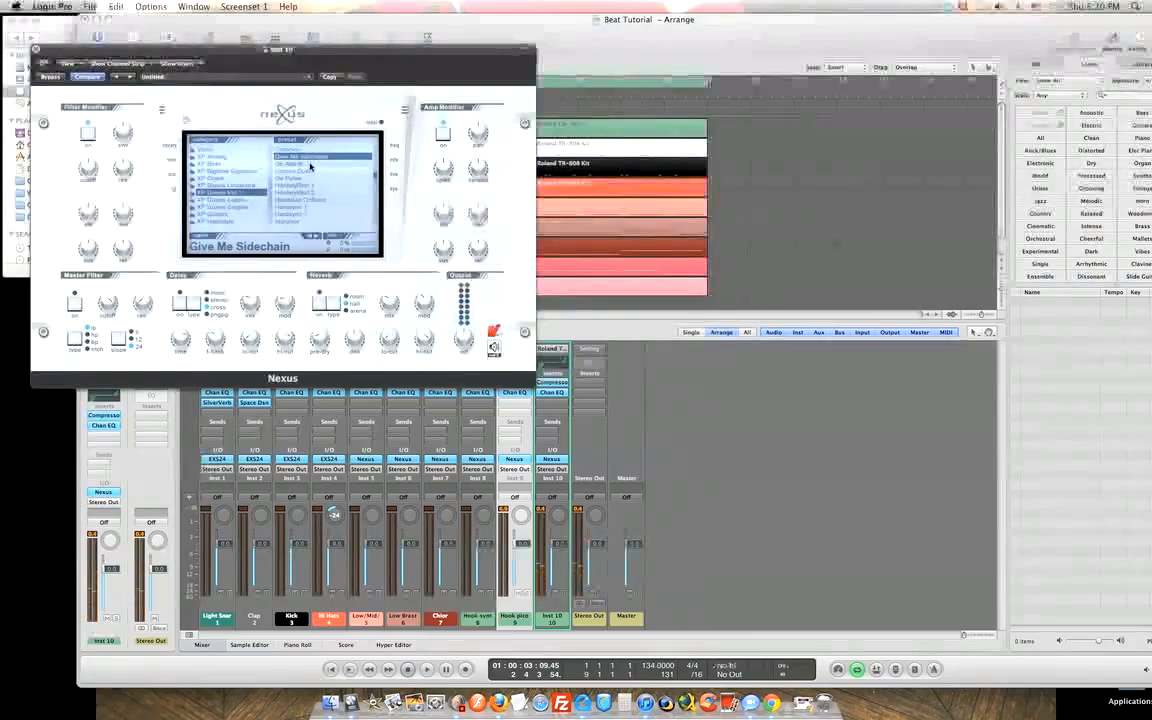
click(310, 164)
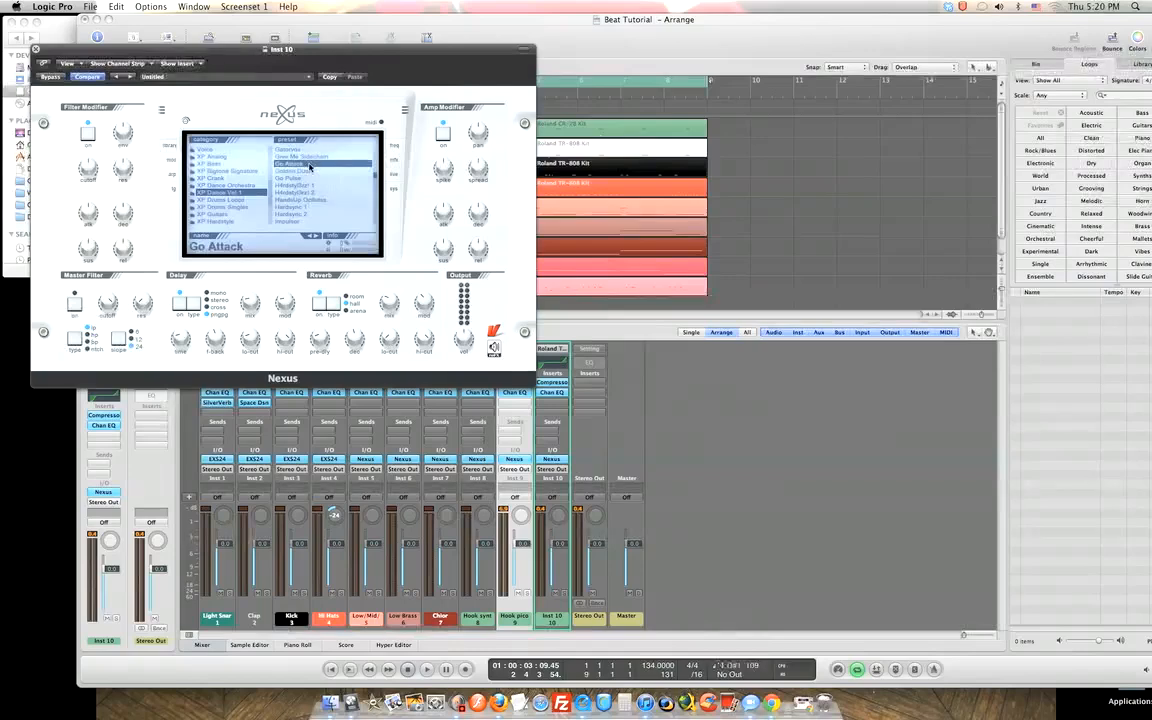
click(290, 171)
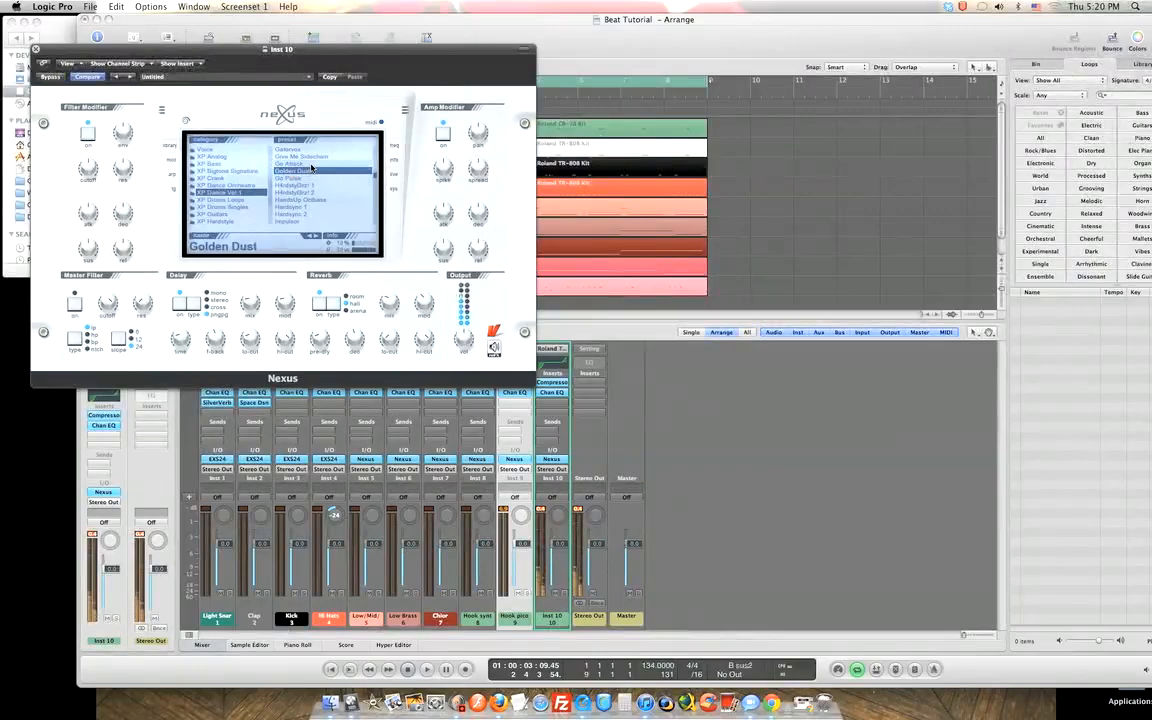
click(300, 177)
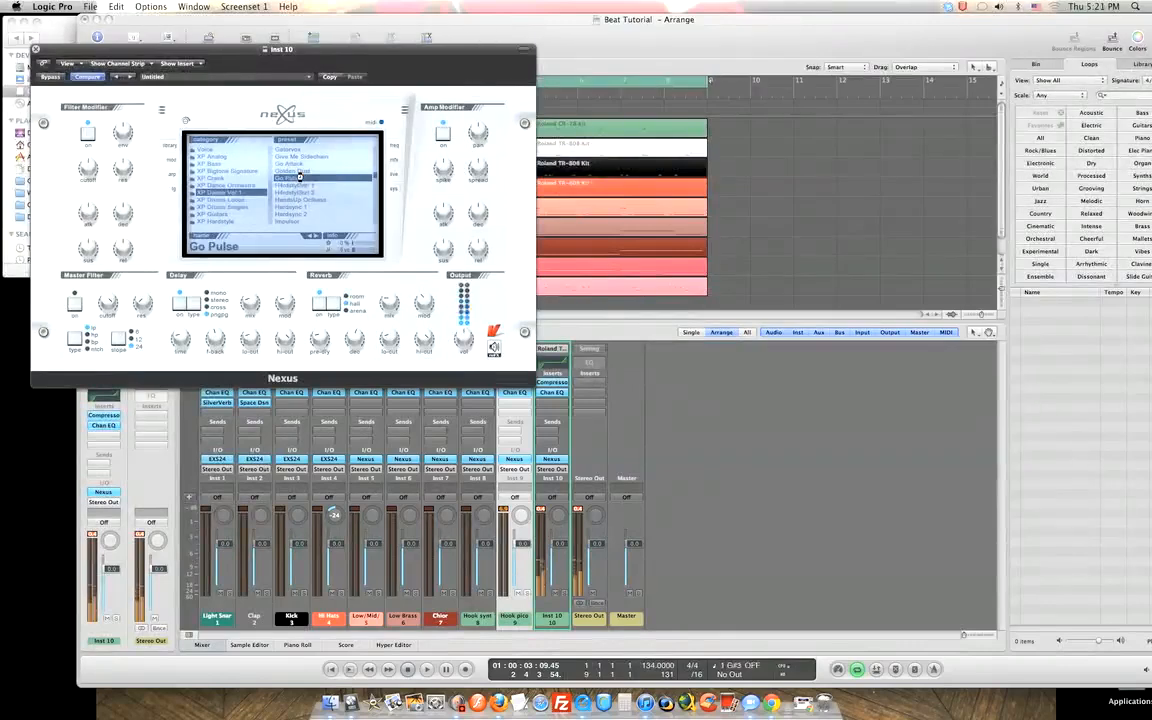
Start playback and audition H4rdstyl3rz! 1 through Infinity, stopping on the In Mystery preset.
key(space)
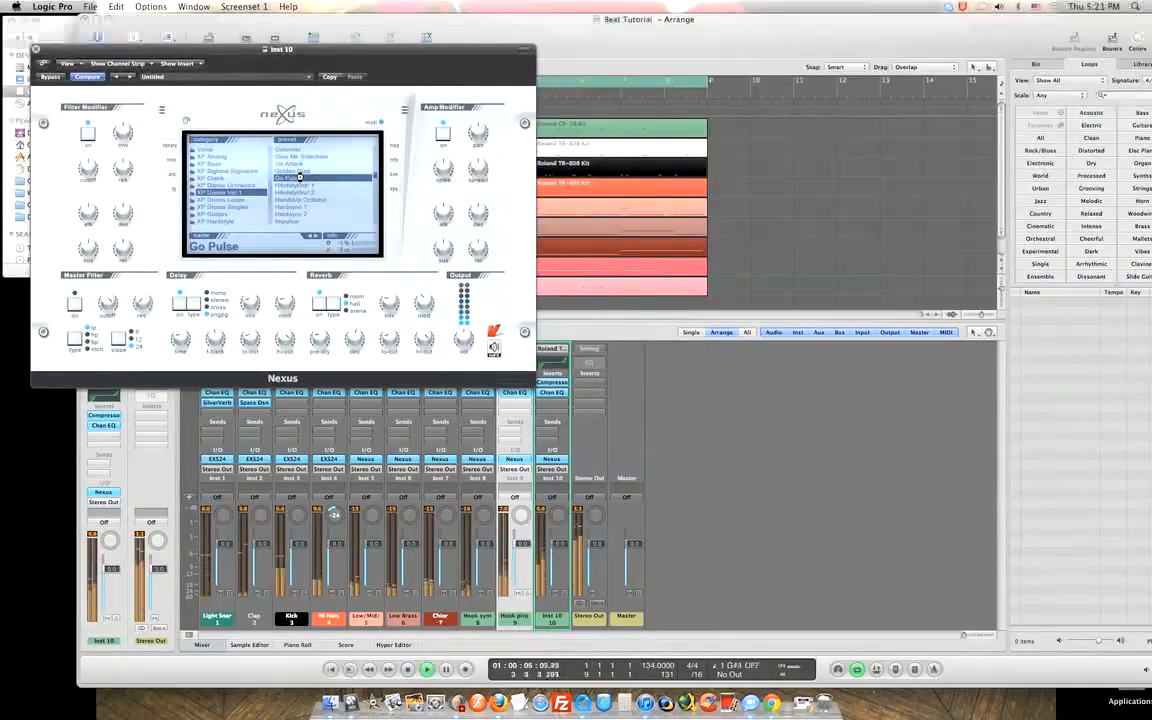
click(298, 186)
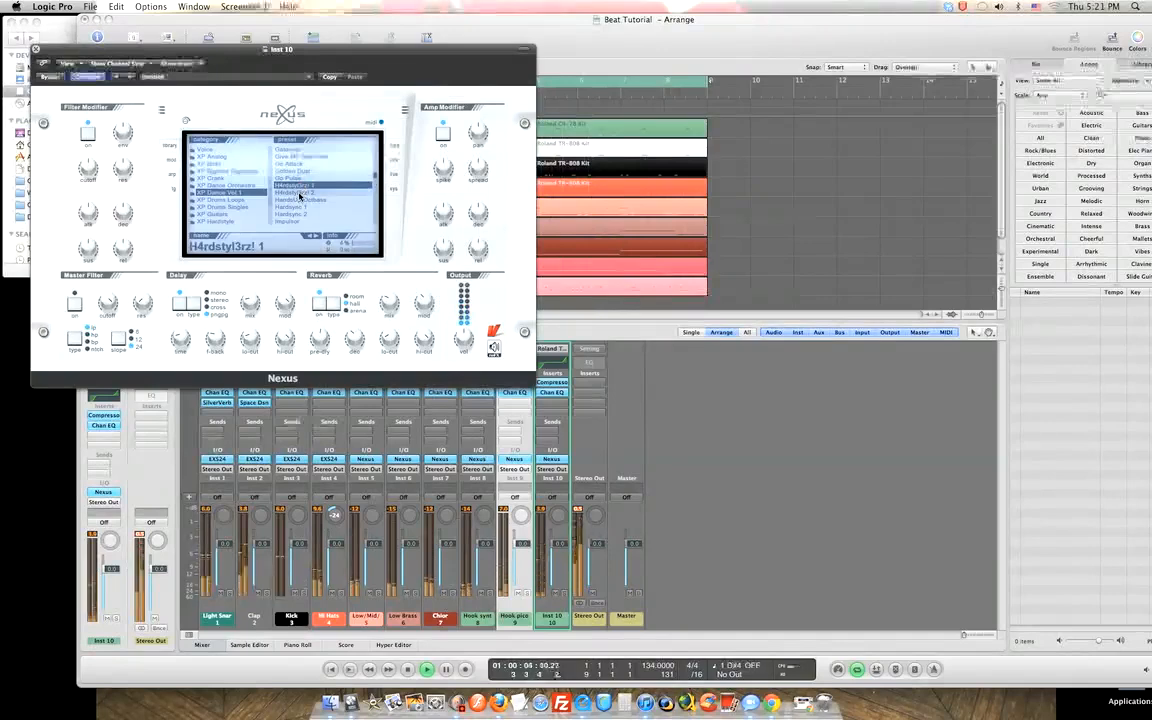
click(300, 192)
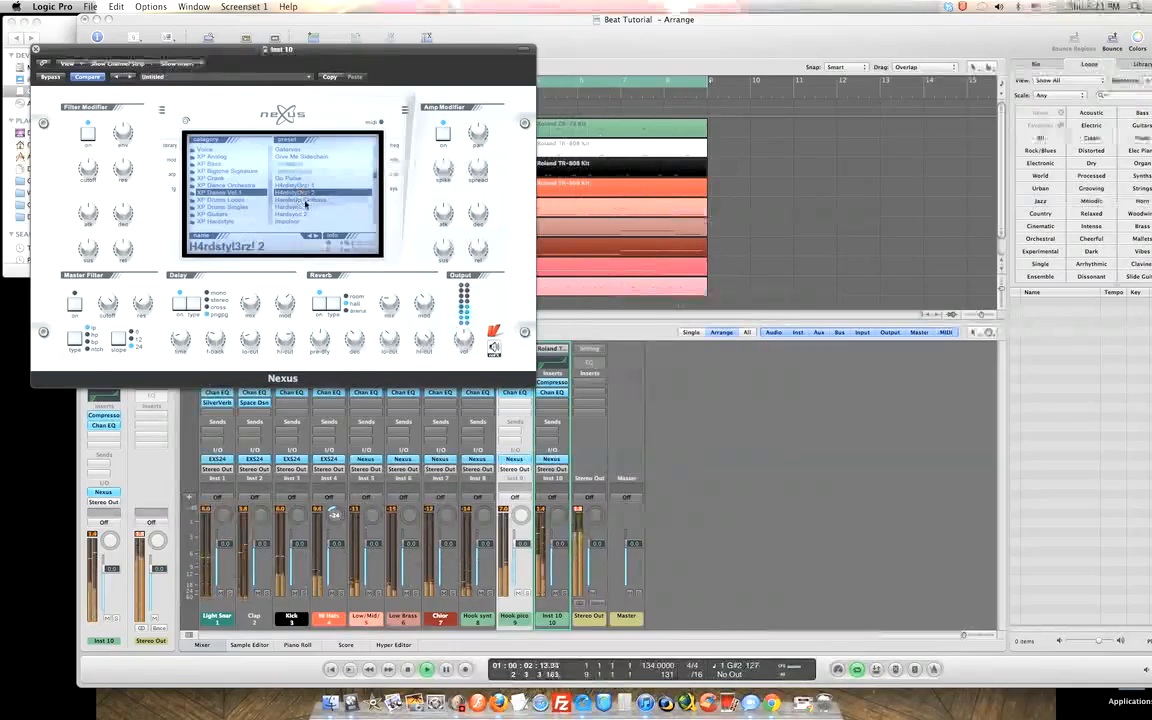
click(305, 201)
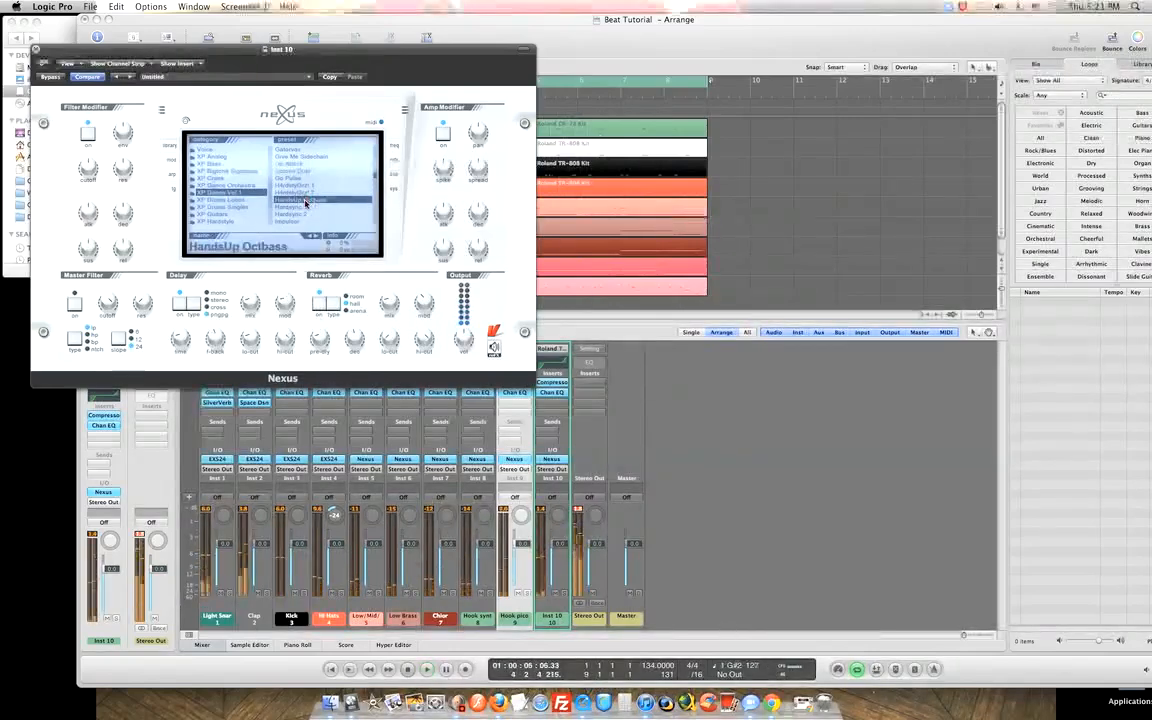
click(301, 207)
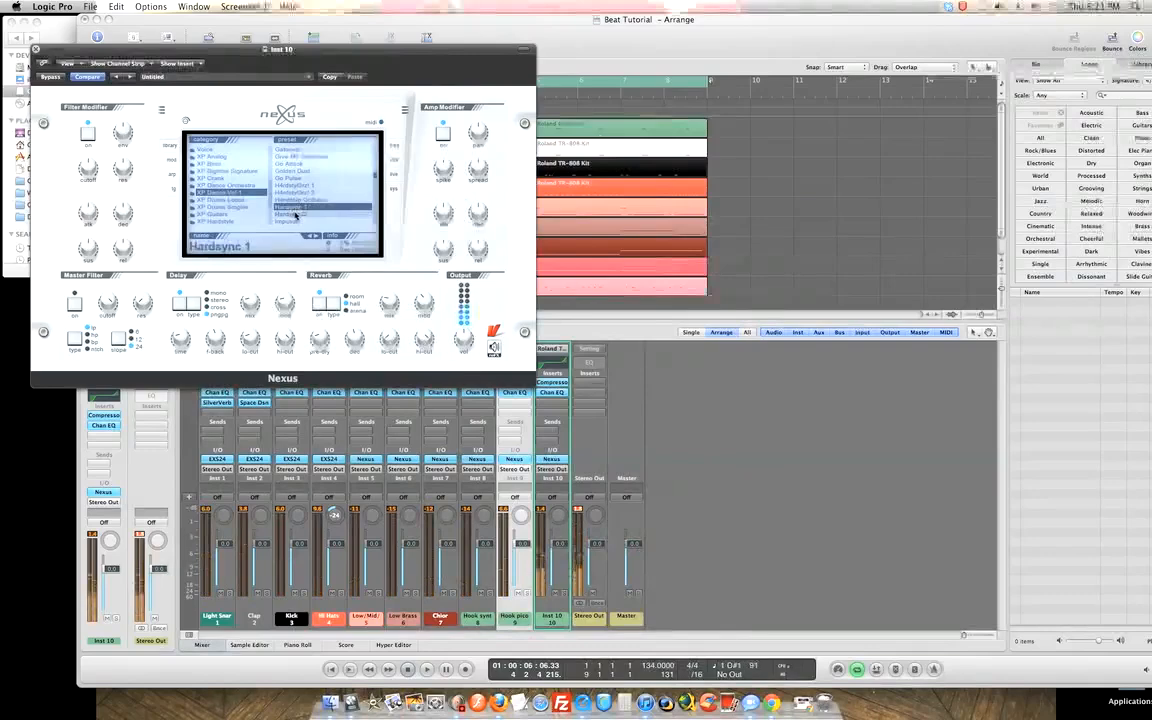
click(297, 214)
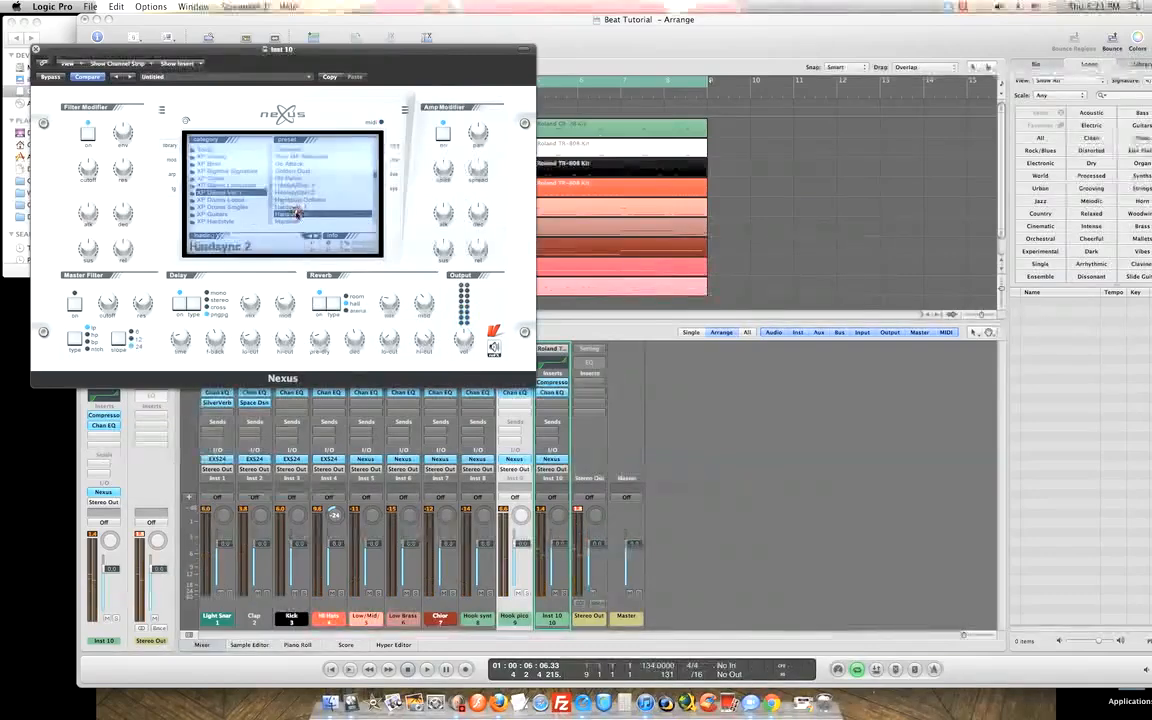
scroll(370, 185, down, 3)
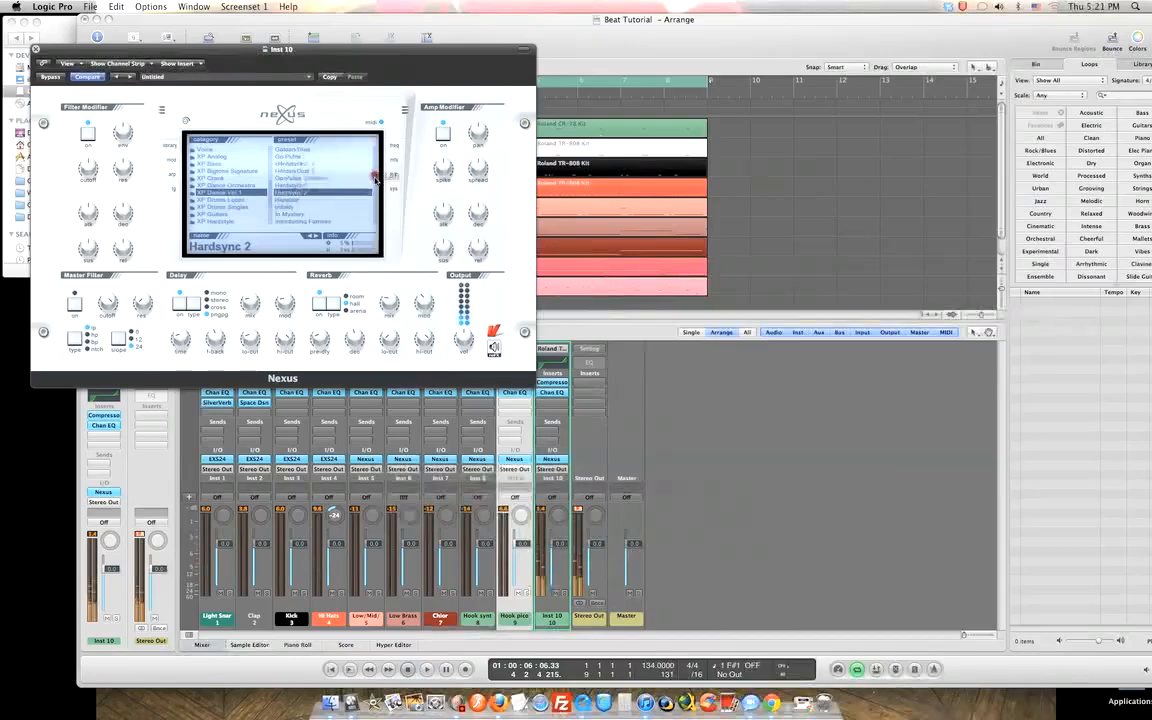
drag(375, 180, 375, 183)
click(285, 157)
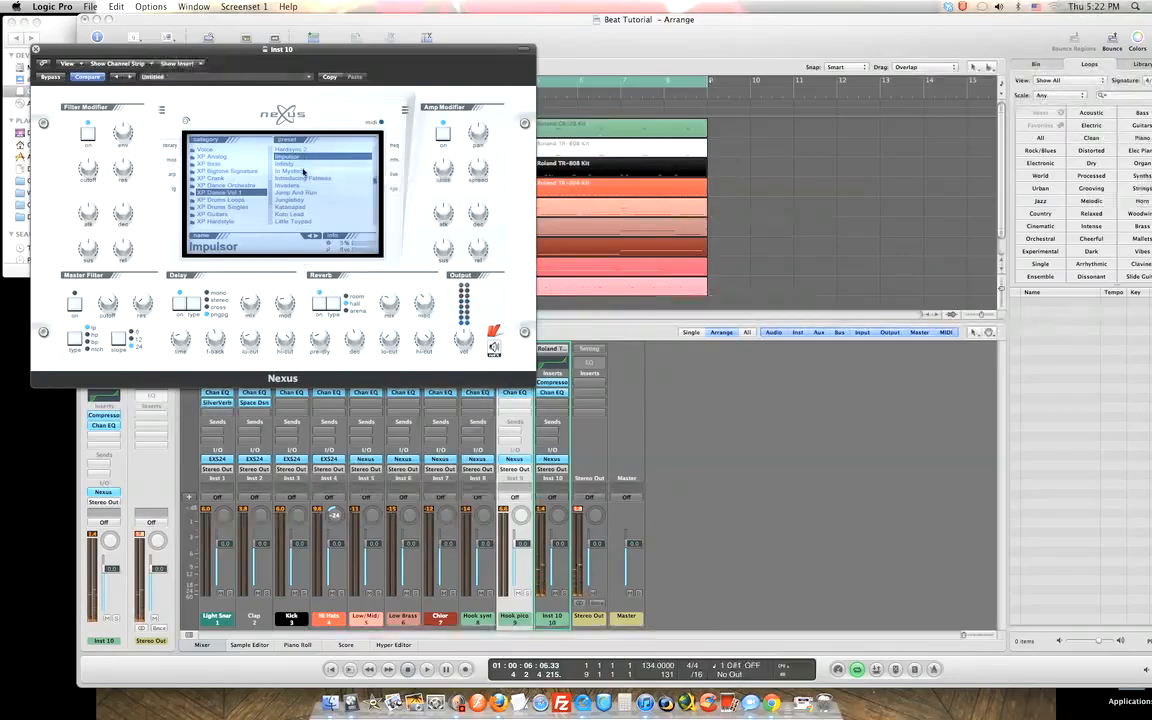
click(307, 165)
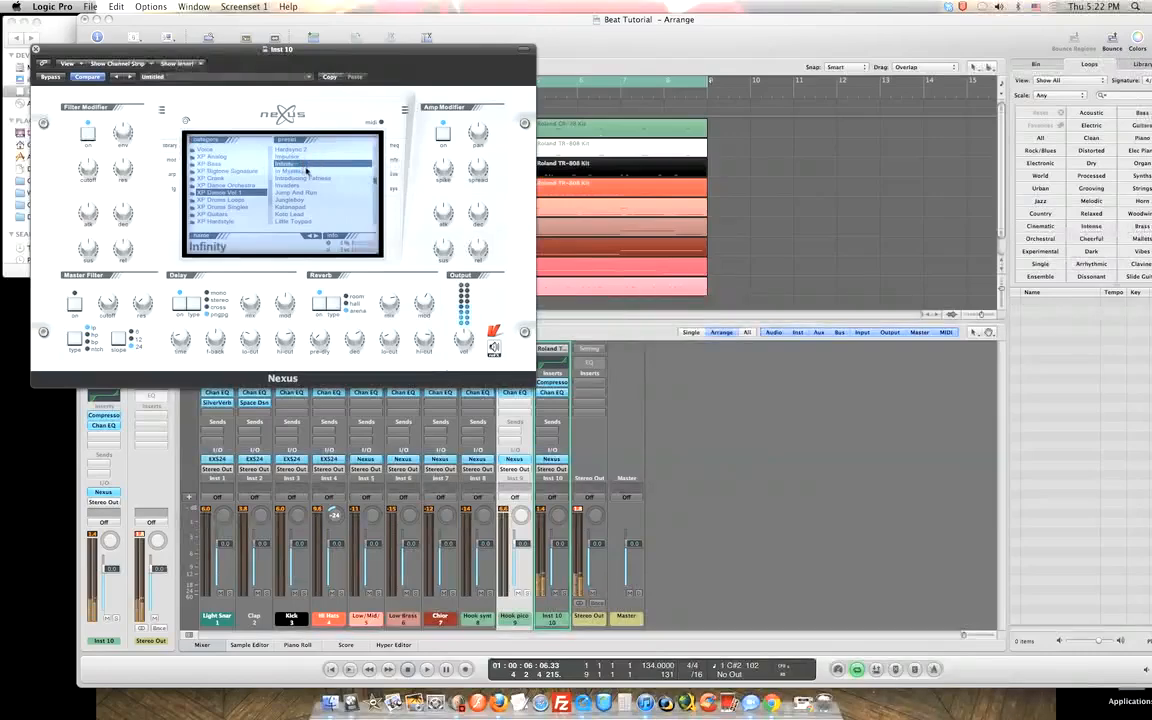
click(305, 170)
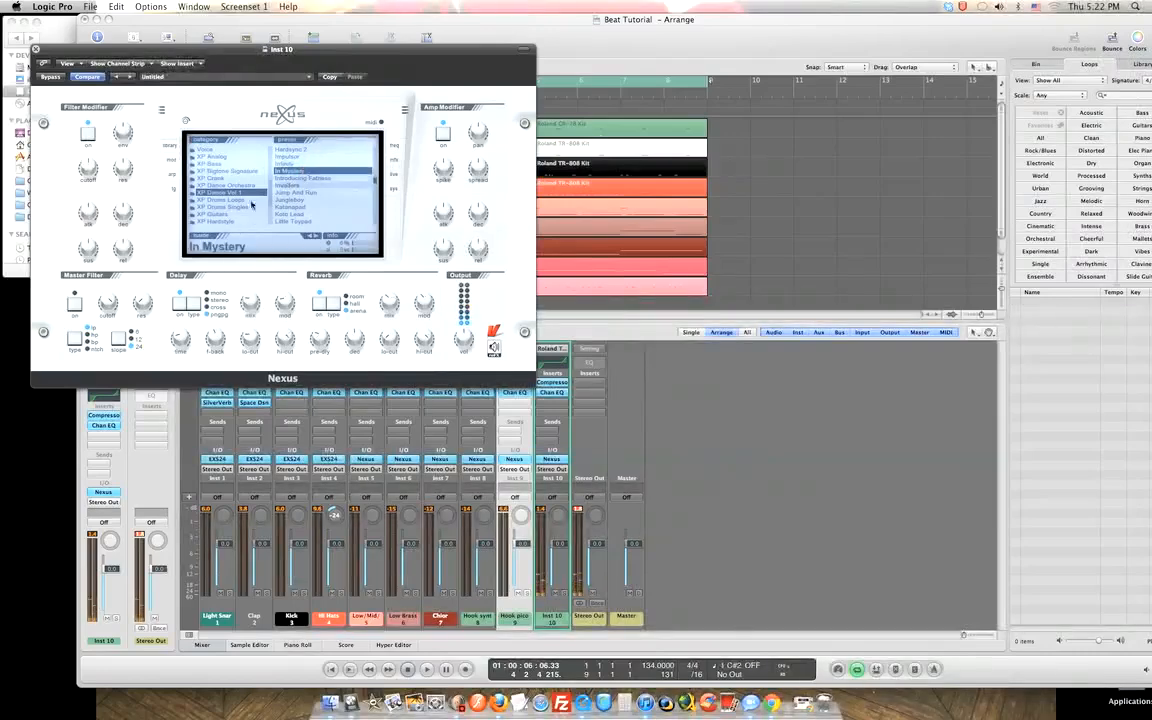
scroll(245, 185, down, 3)
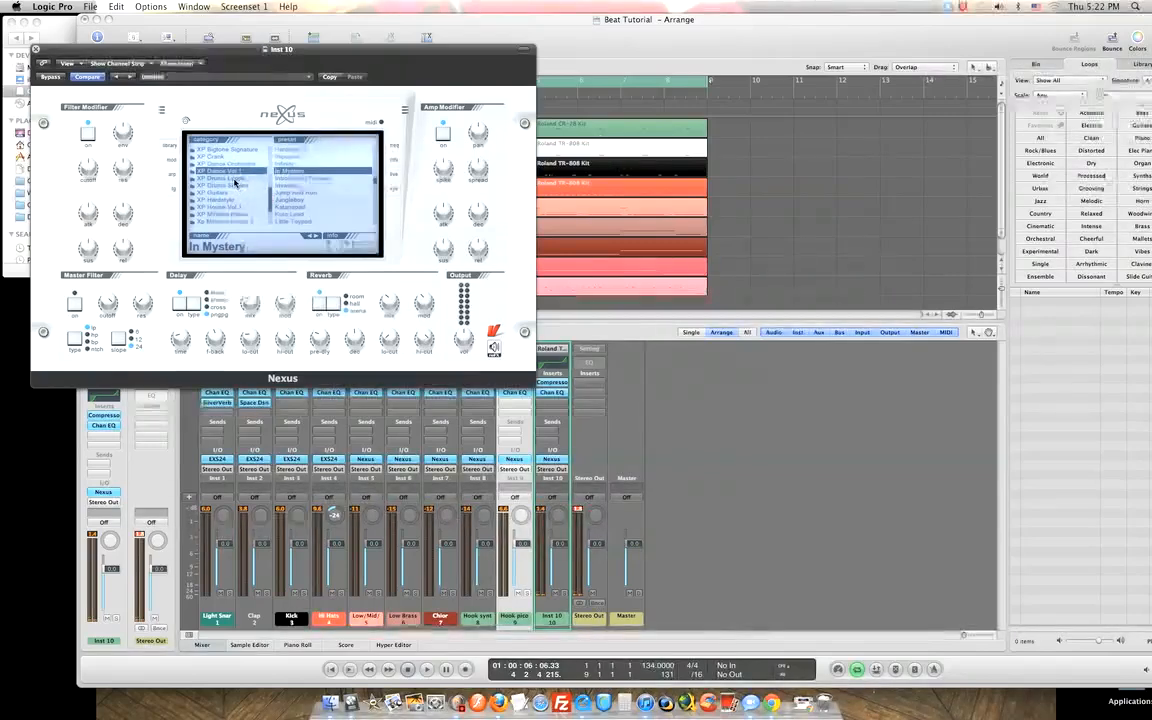
Switch to XP Drums Loops and step through DL Full Breakbeats presets, landing on DL Full Breakbeats 6.
click(234, 179)
click(318, 150)
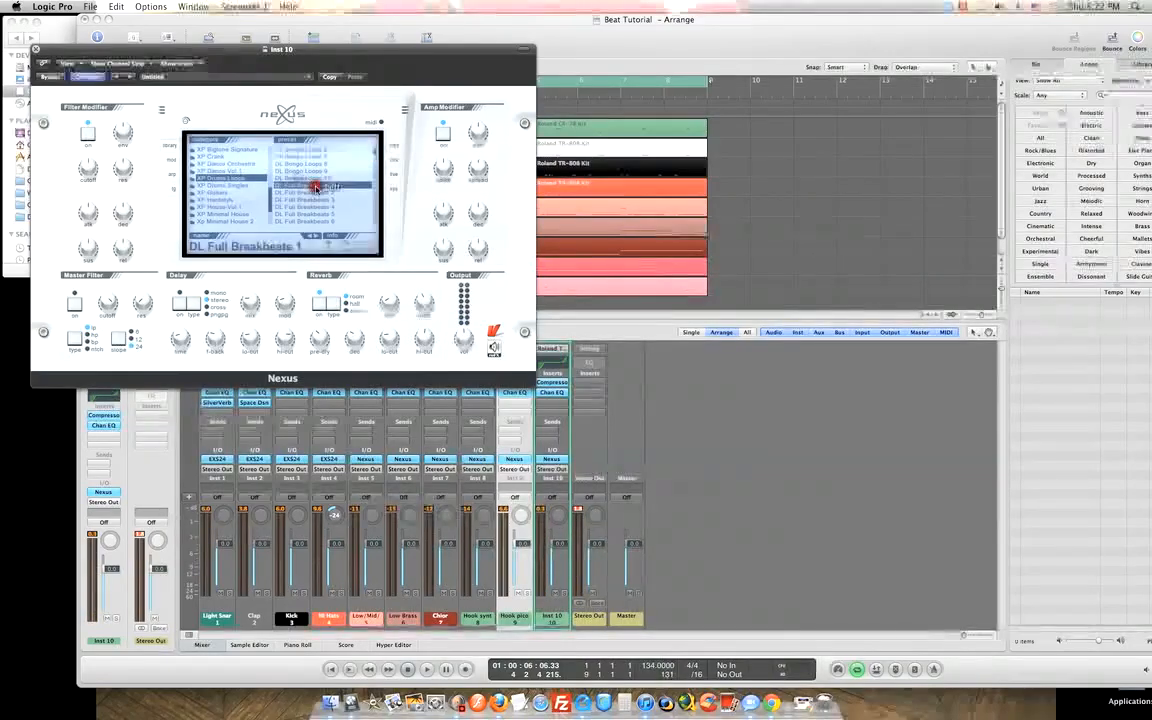
click(320, 193)
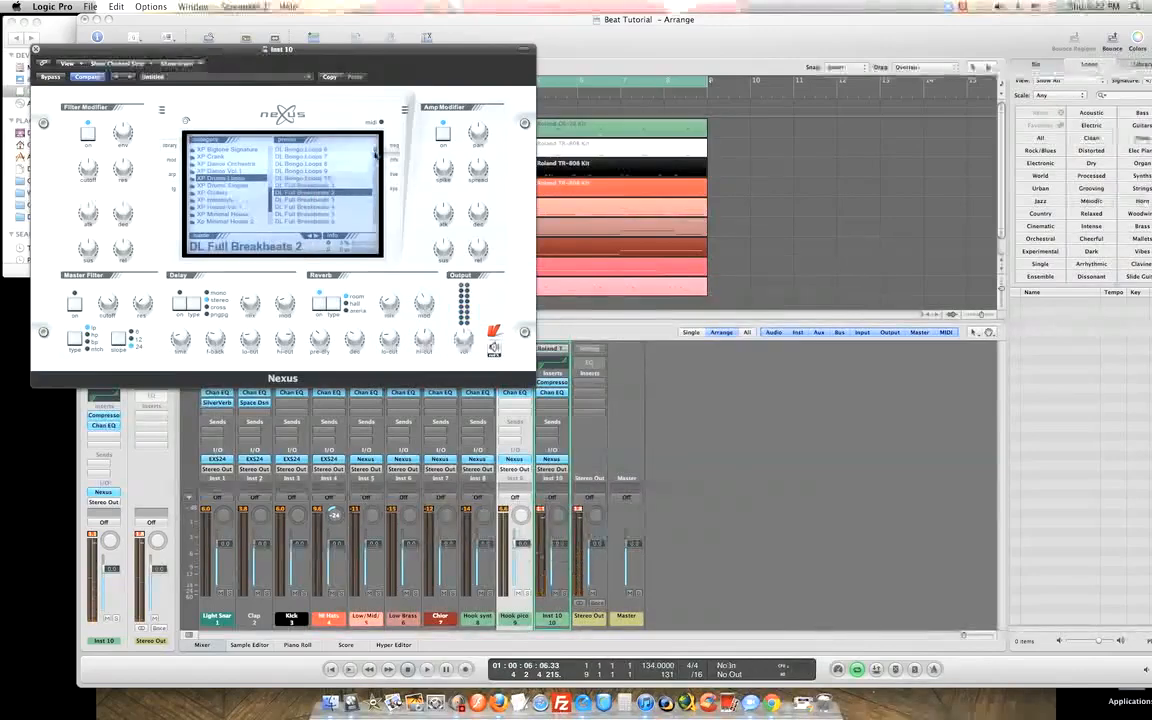
scroll(338, 150, down, 3)
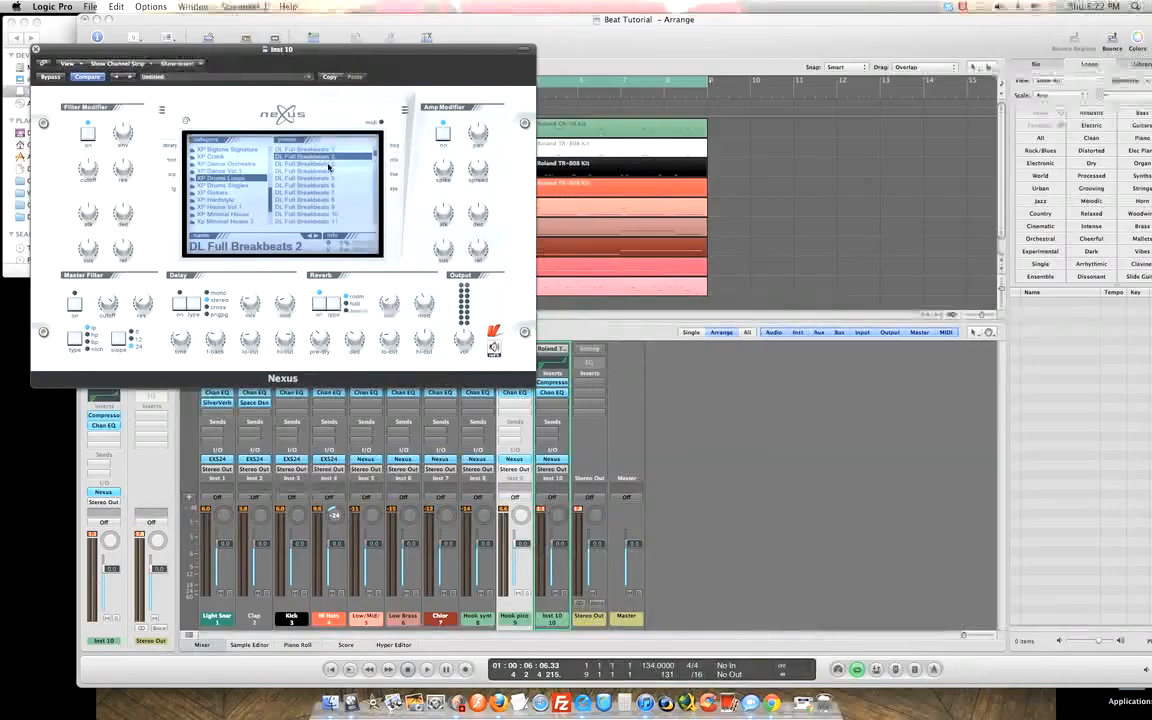
click(328, 164)
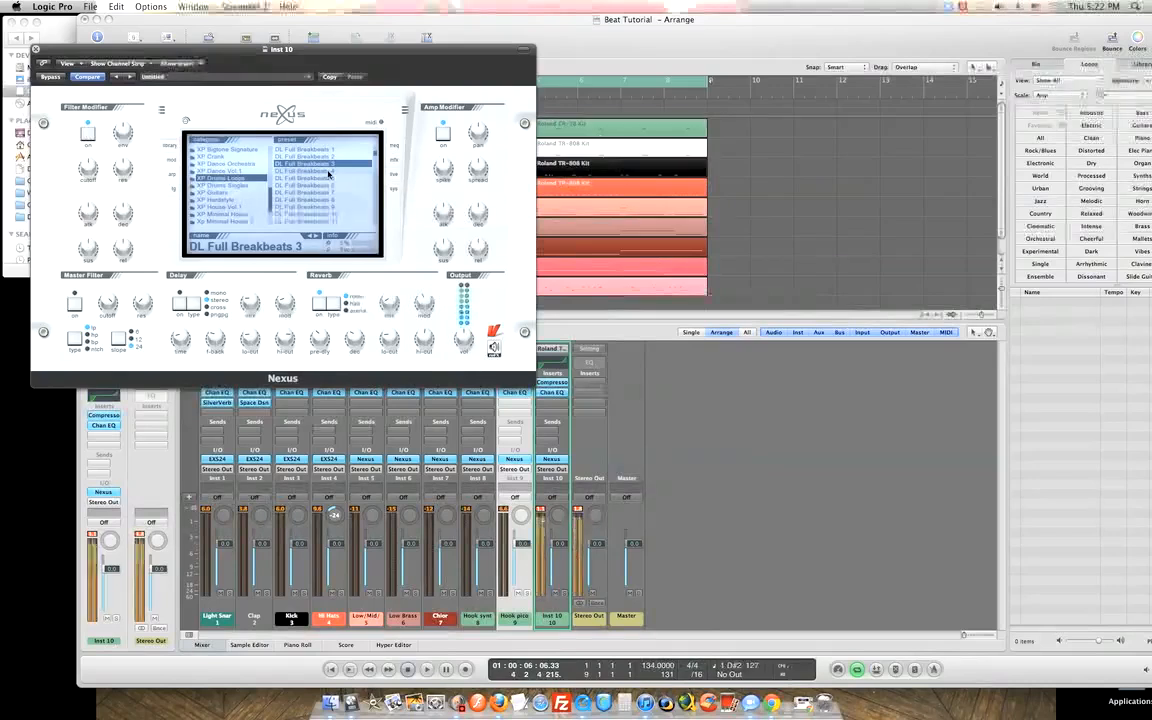
click(322, 172)
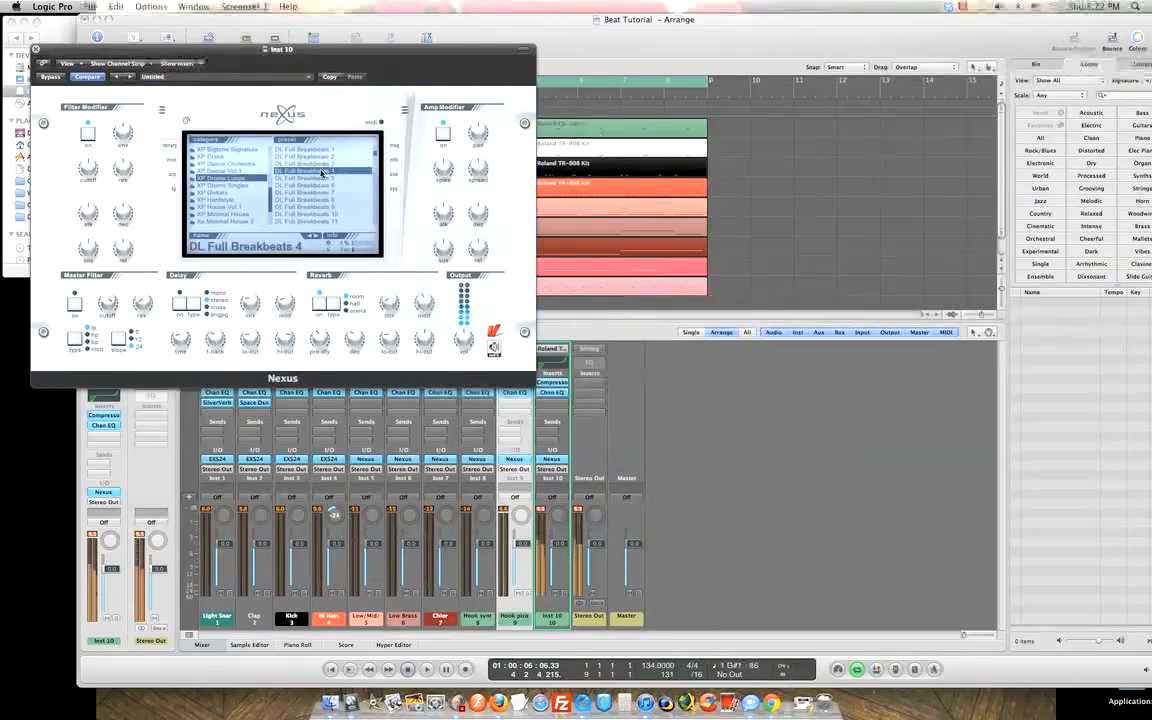
click(318, 178)
click(316, 186)
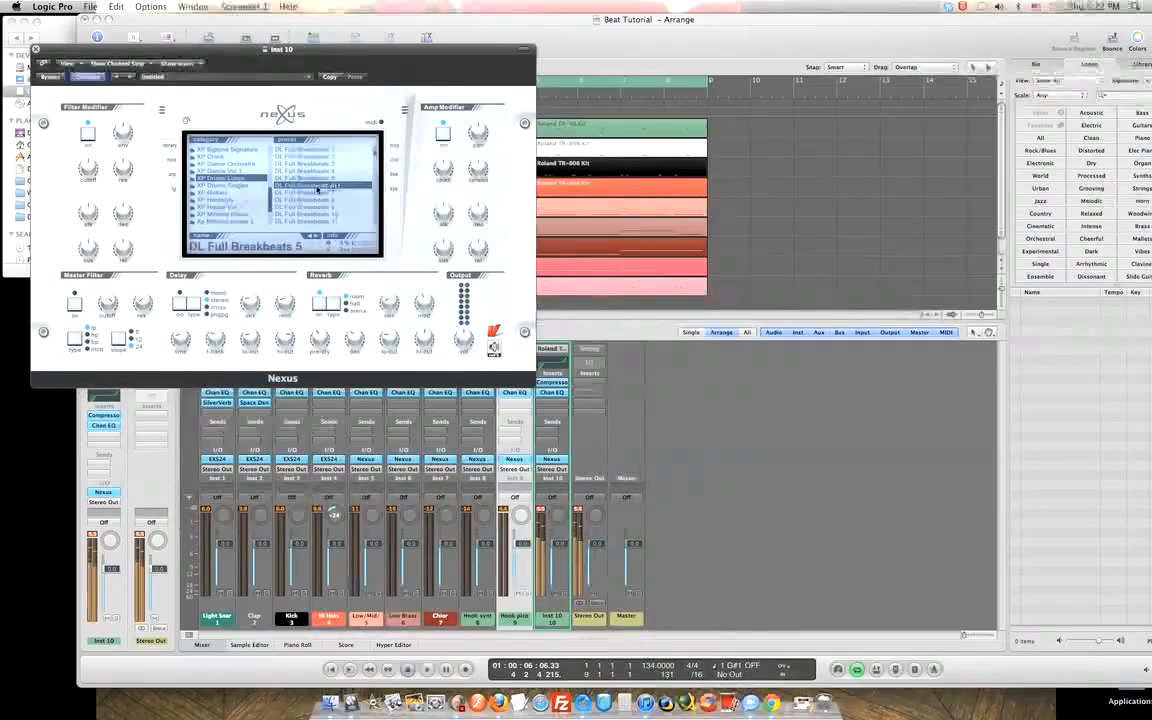
click(226, 186)
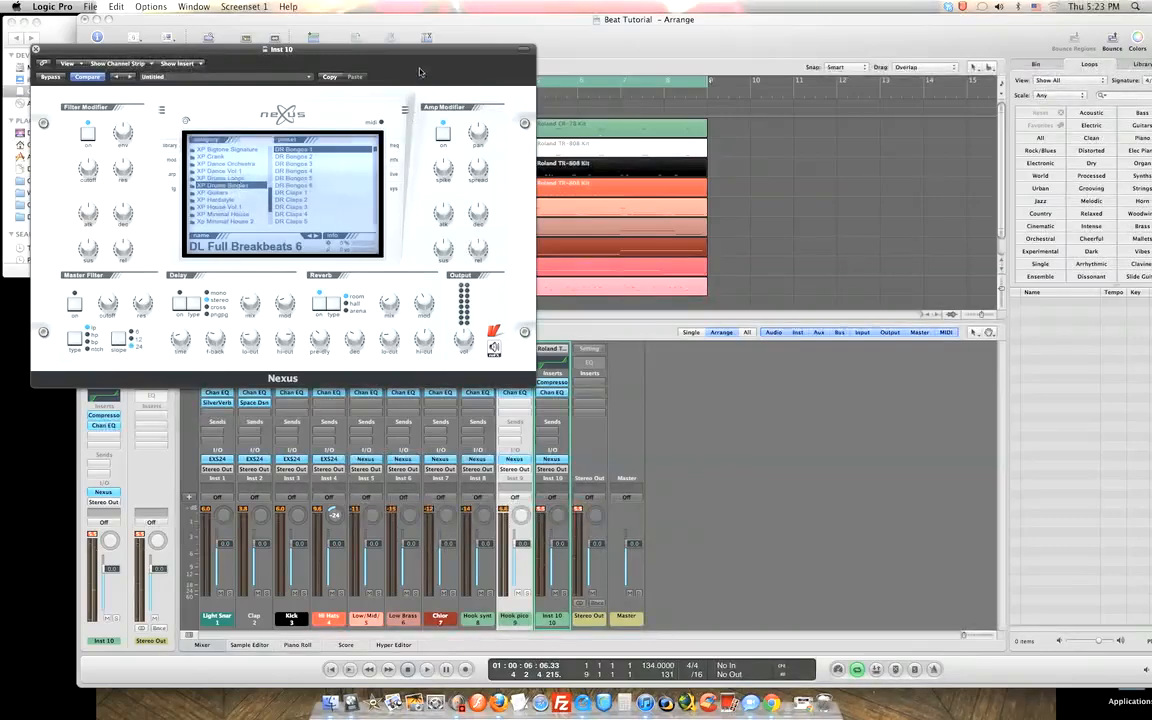
Center the Nexus window and audition XP Guitars presets from AR Problematique to BA Deep n Low Guitar.
drag(411, 55, 722, 92)
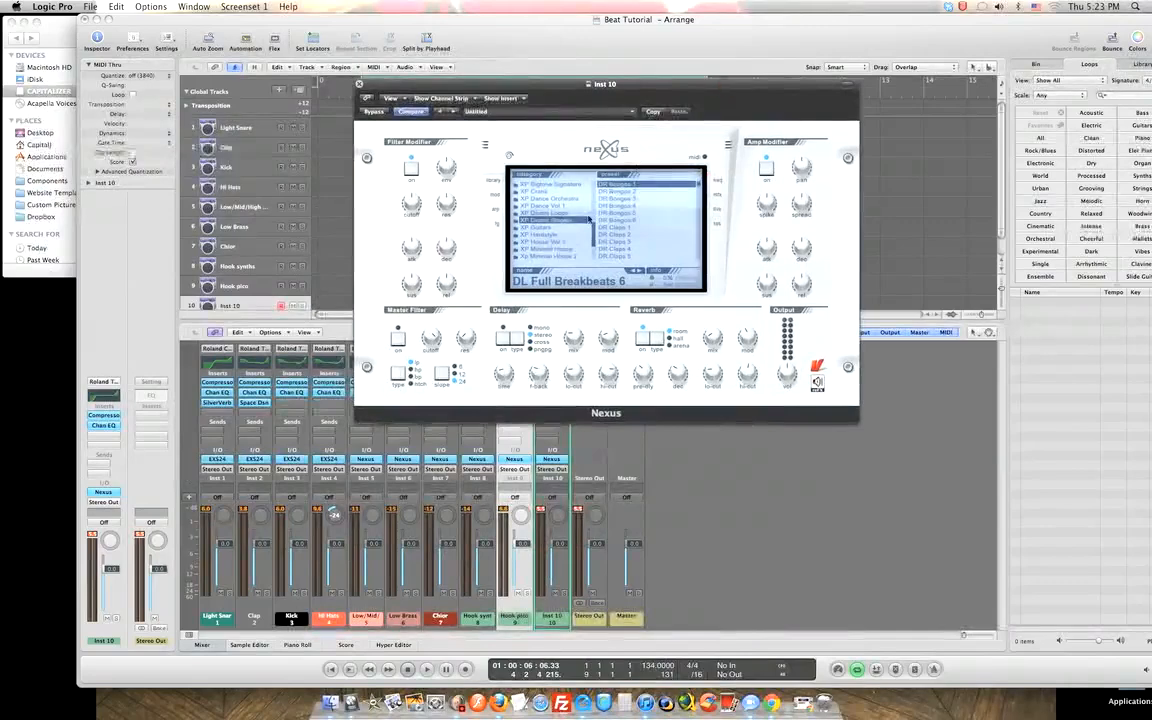
click(540, 227)
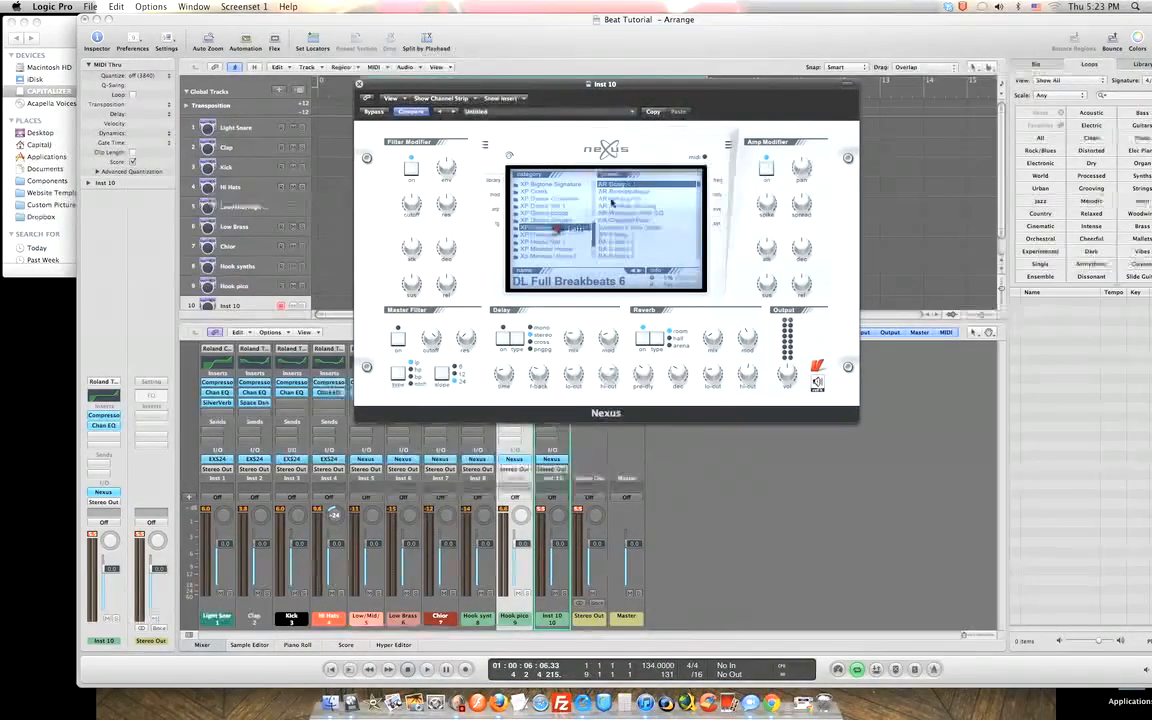
click(623, 191)
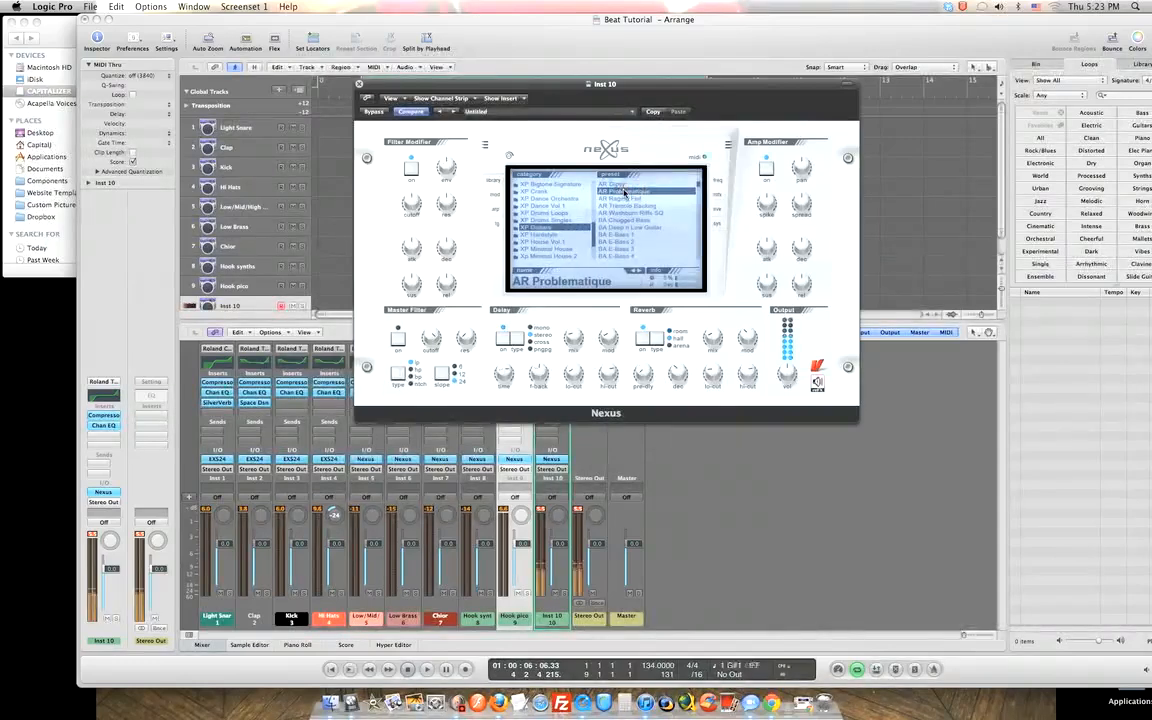
click(628, 198)
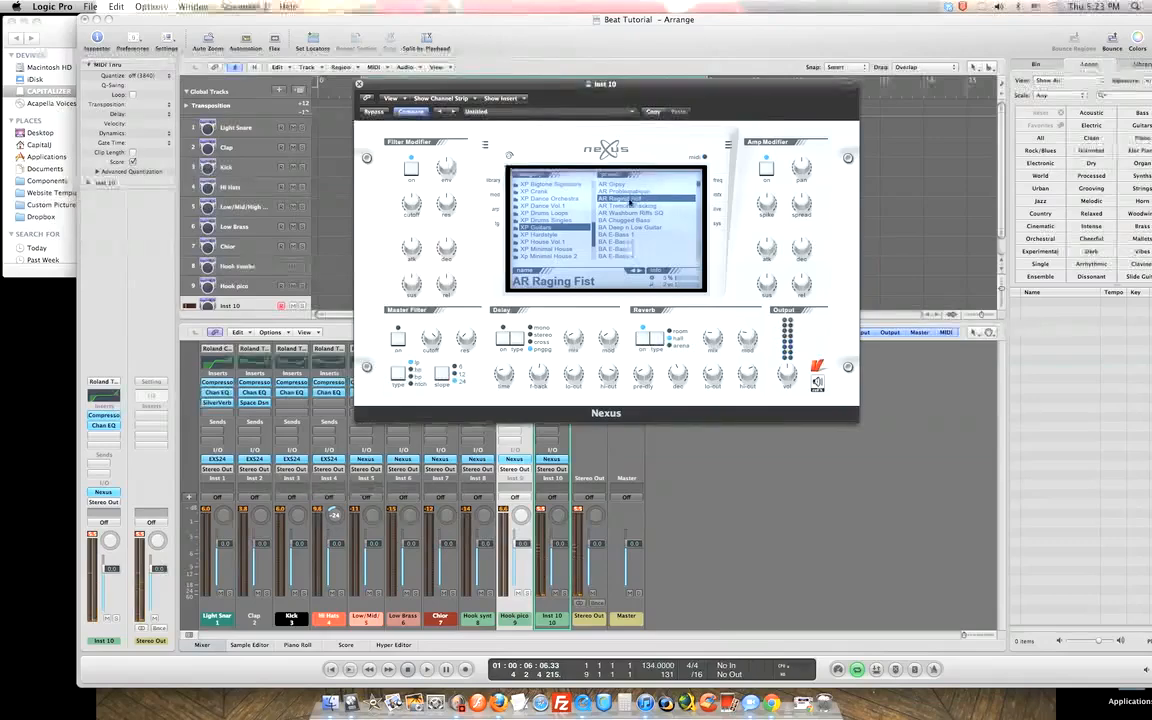
click(625, 205)
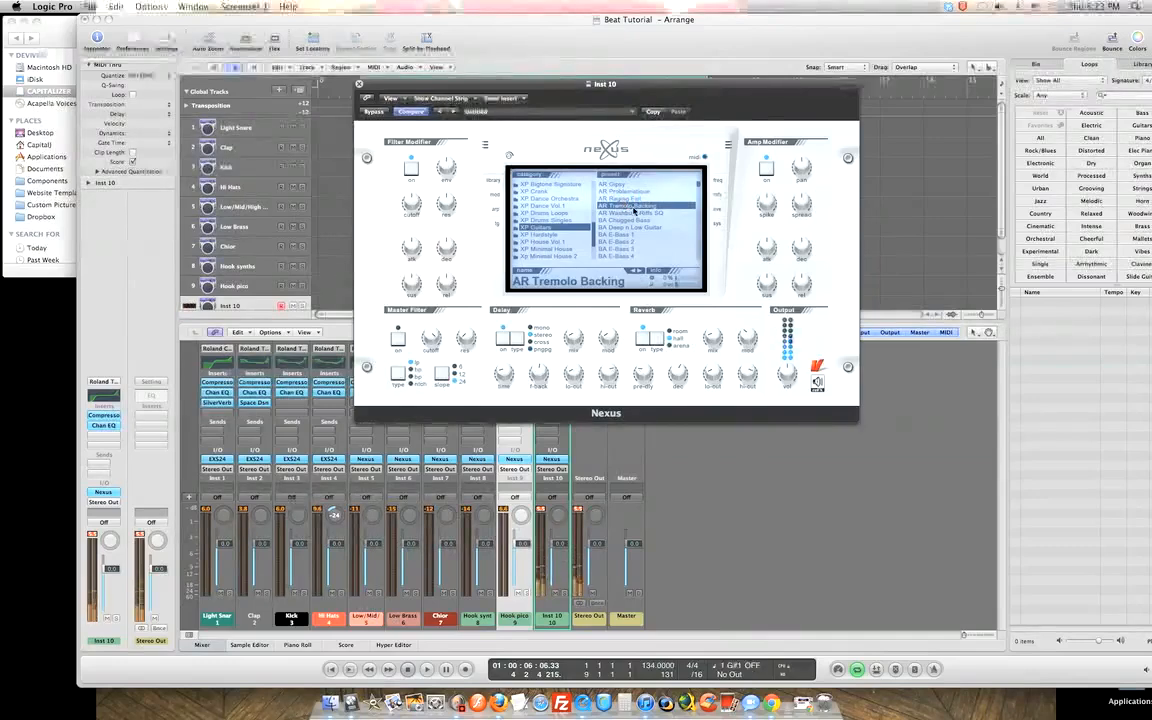
click(627, 213)
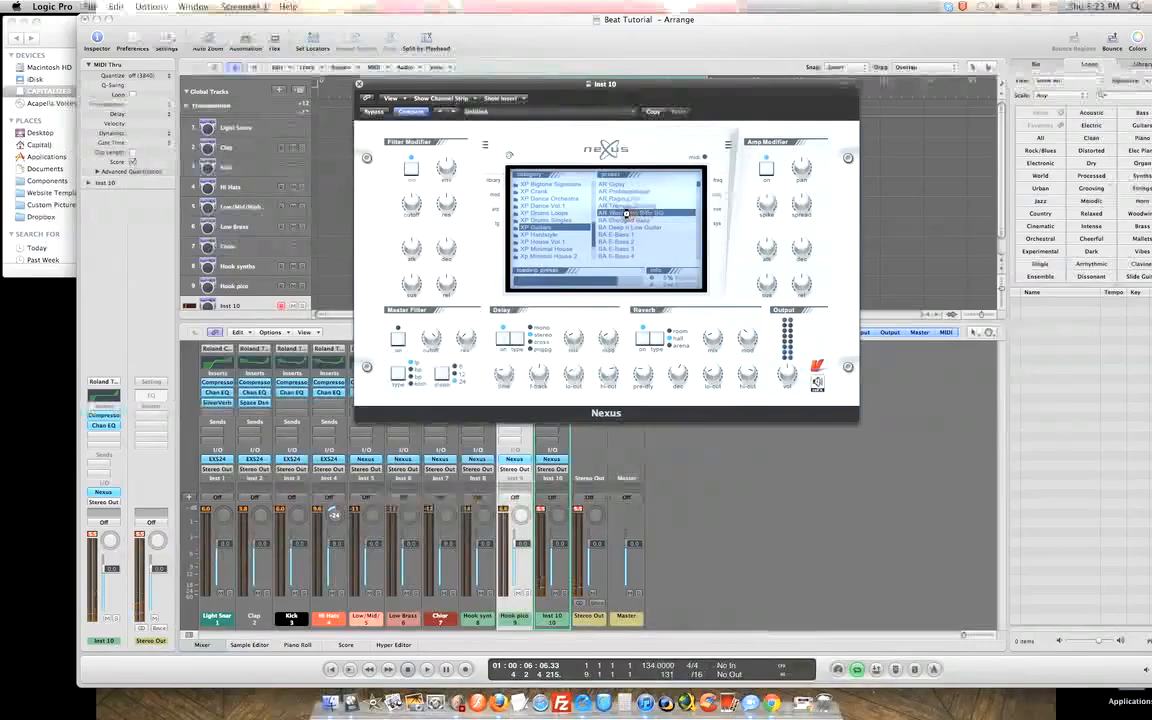
click(626, 221)
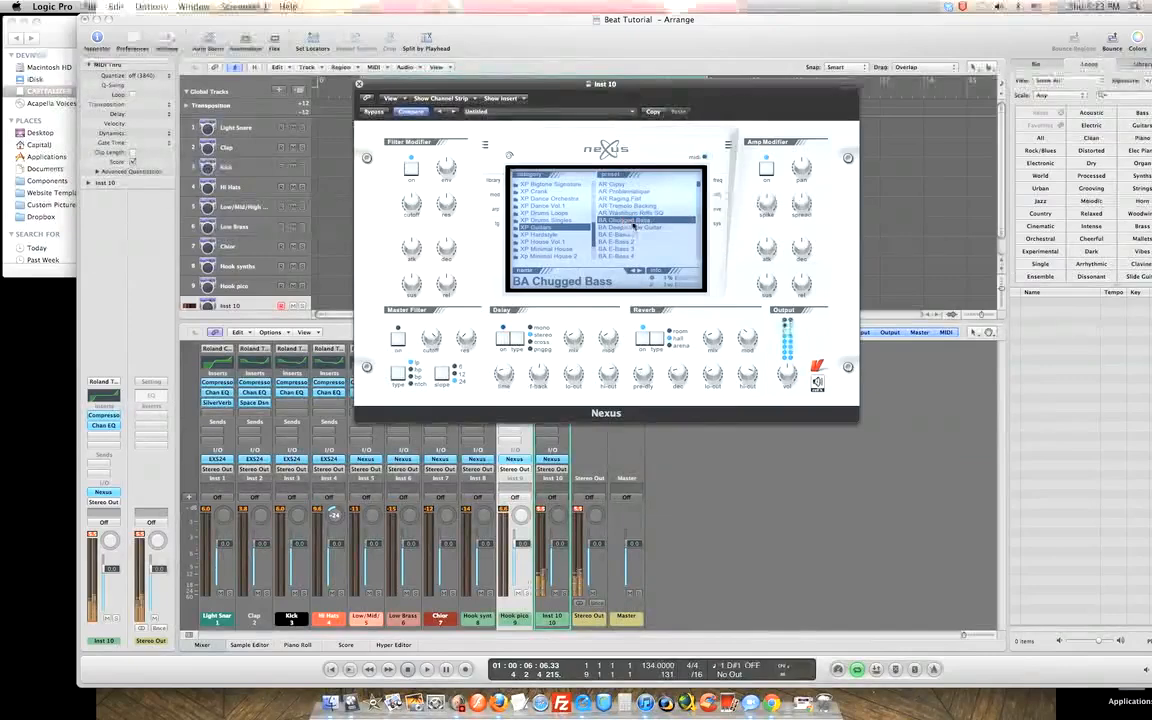
click(632, 227)
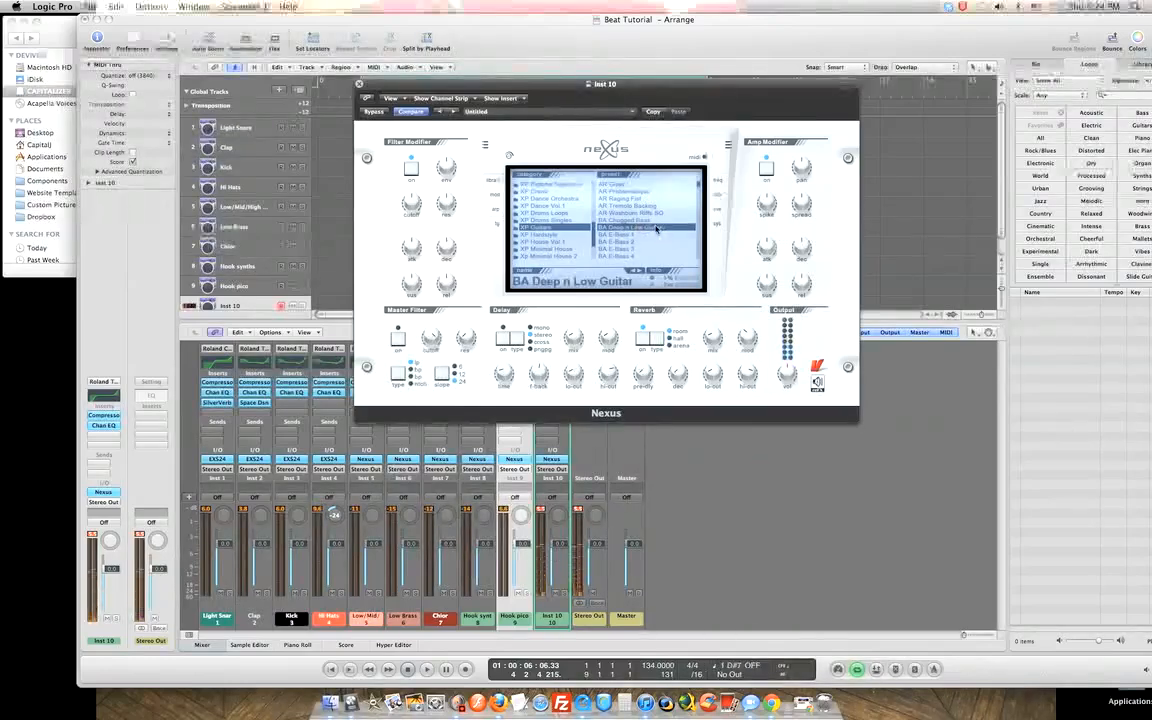
Switch to the XP Hardstyle category and load AR Buttpikes.
scroll(698, 187, down, 3)
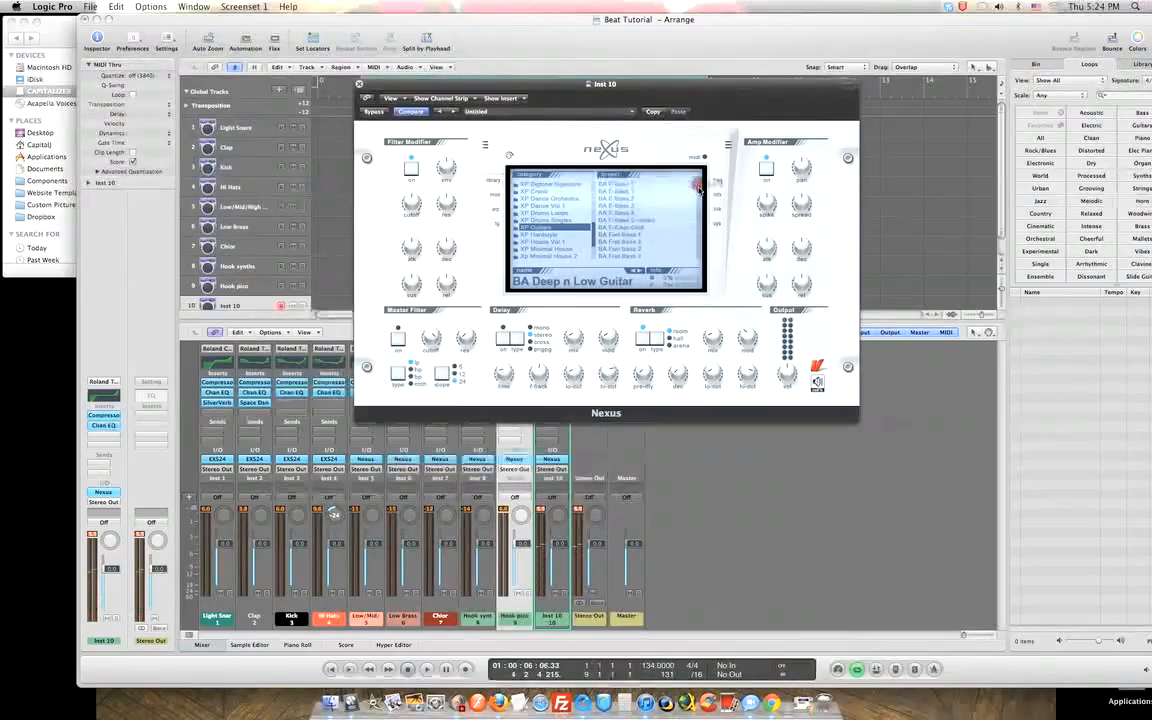
scroll(700, 195, down, 3)
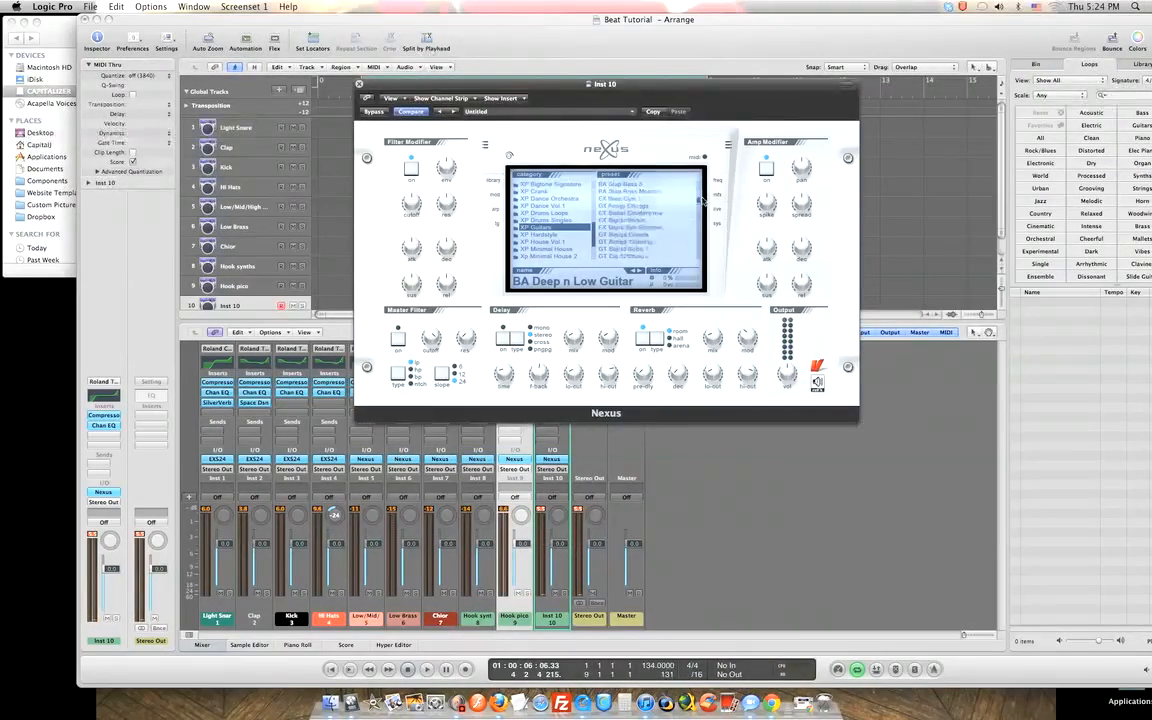
scroll(703, 196, down, 3)
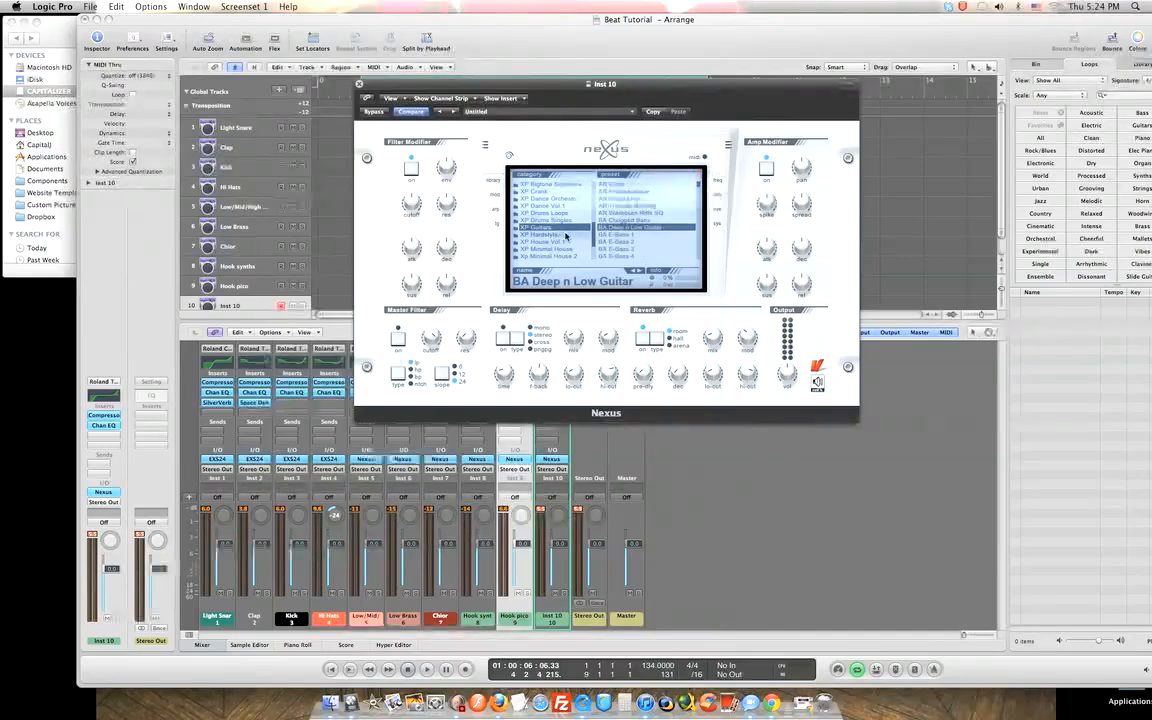
click(561, 235)
click(633, 193)
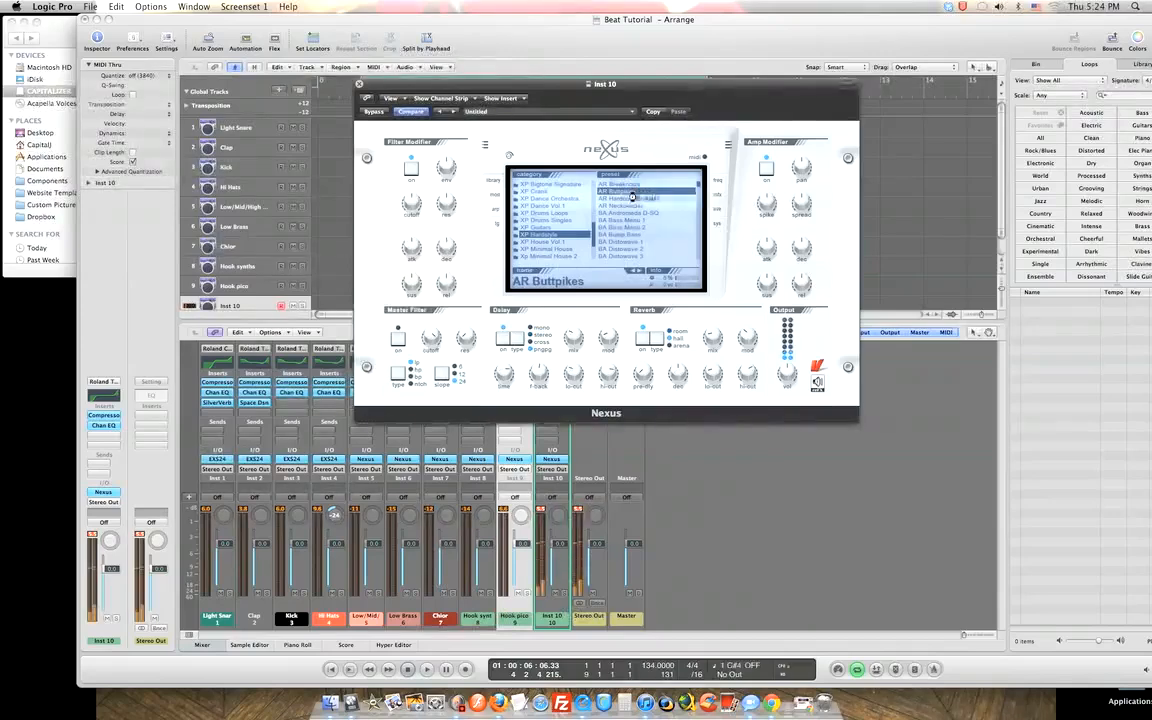
Audition AR Hardcore Stutter and the BA bass presets through BA Pitchbass down.
click(635, 198)
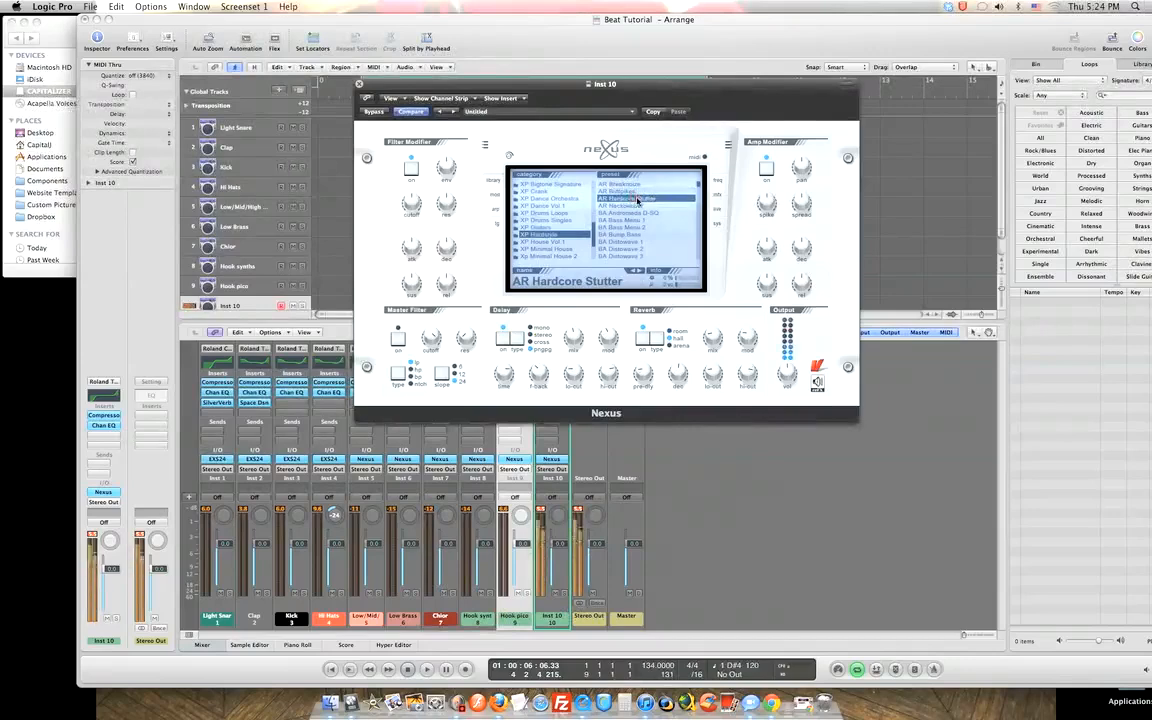
click(637, 206)
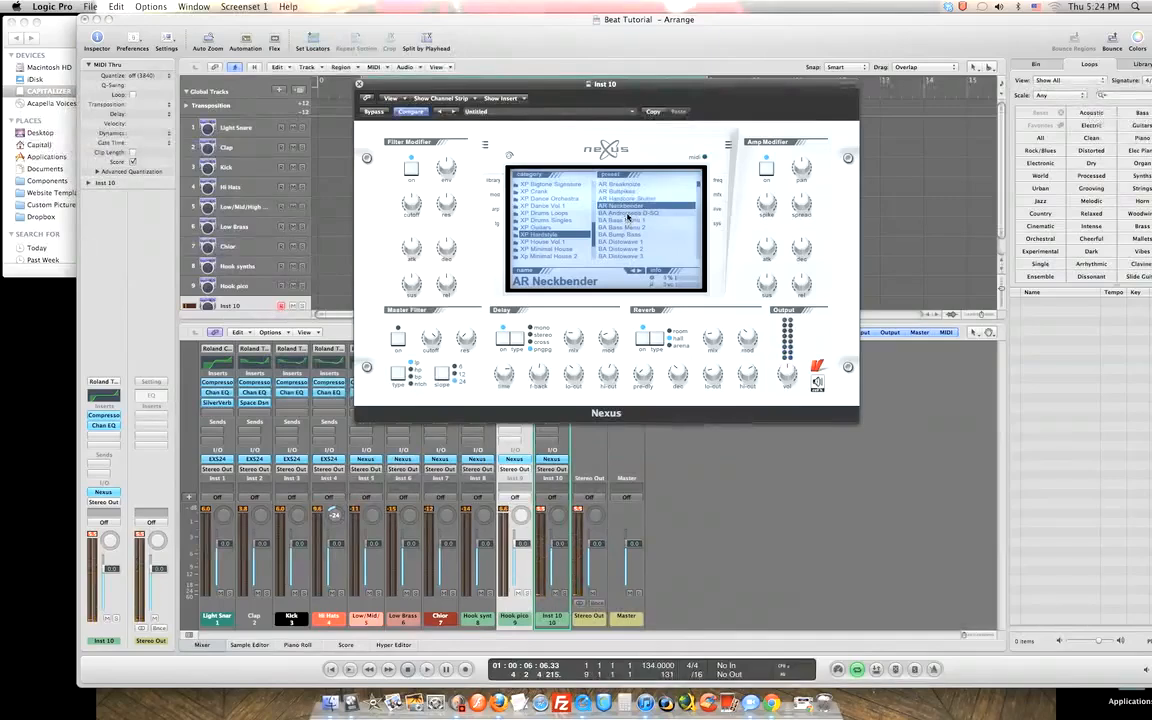
click(627, 214)
click(624, 220)
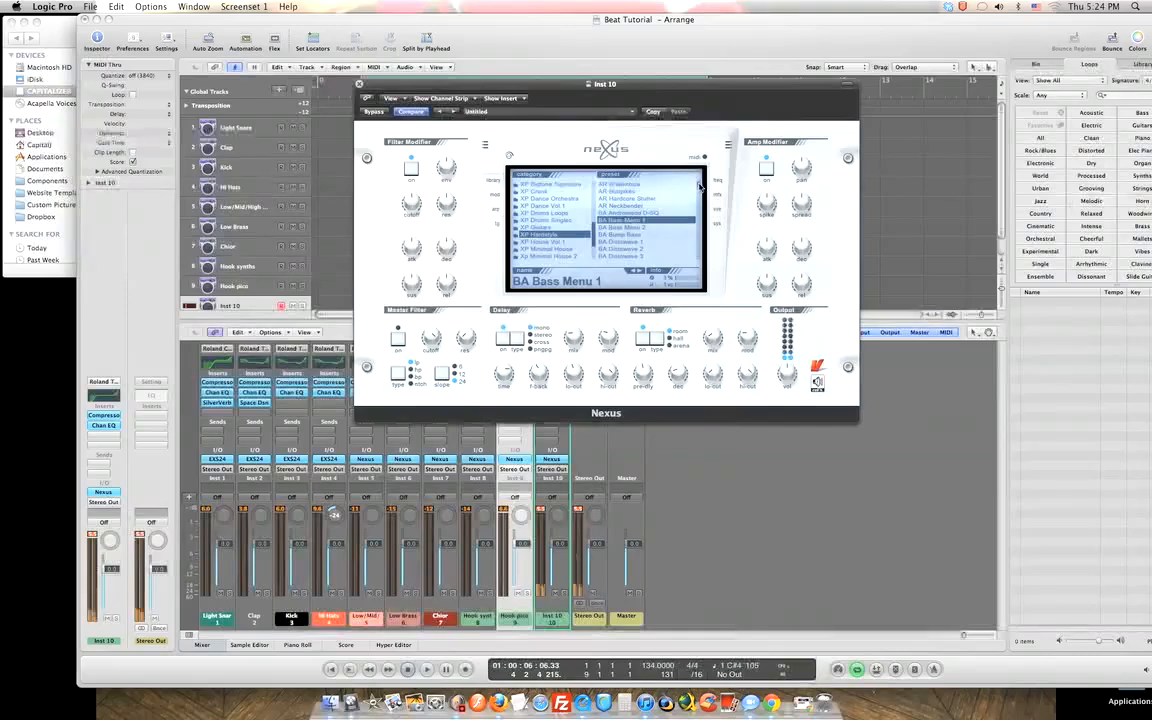
scroll(699, 188, down, 2)
scroll(699, 188, down, 3)
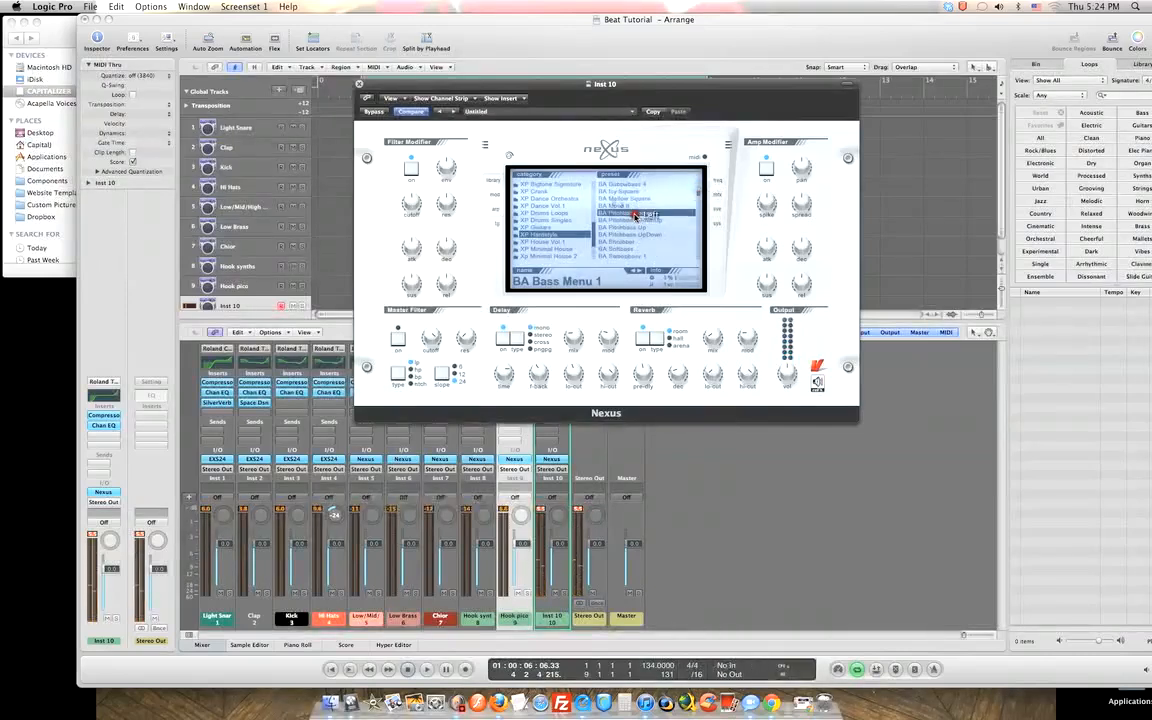
click(632, 213)
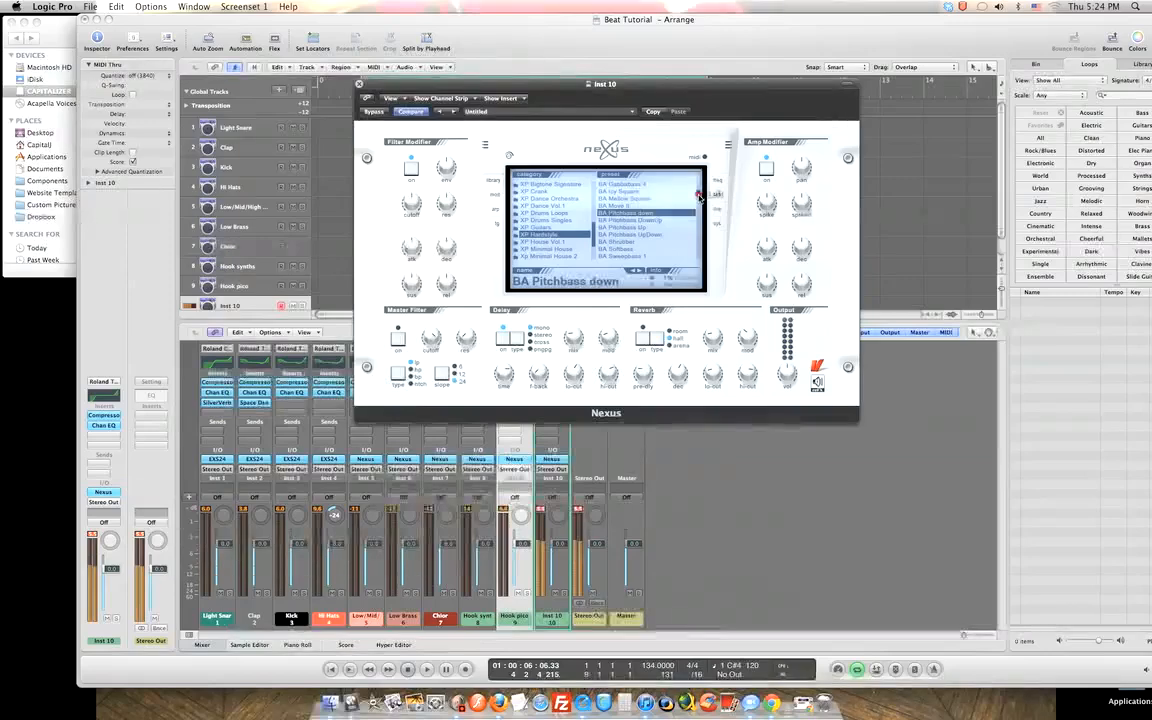
Try BA Sweepbass 1, BA Warm Fuzzy and the DL presets through DL Snare March.
scroll(699, 196, down, 2)
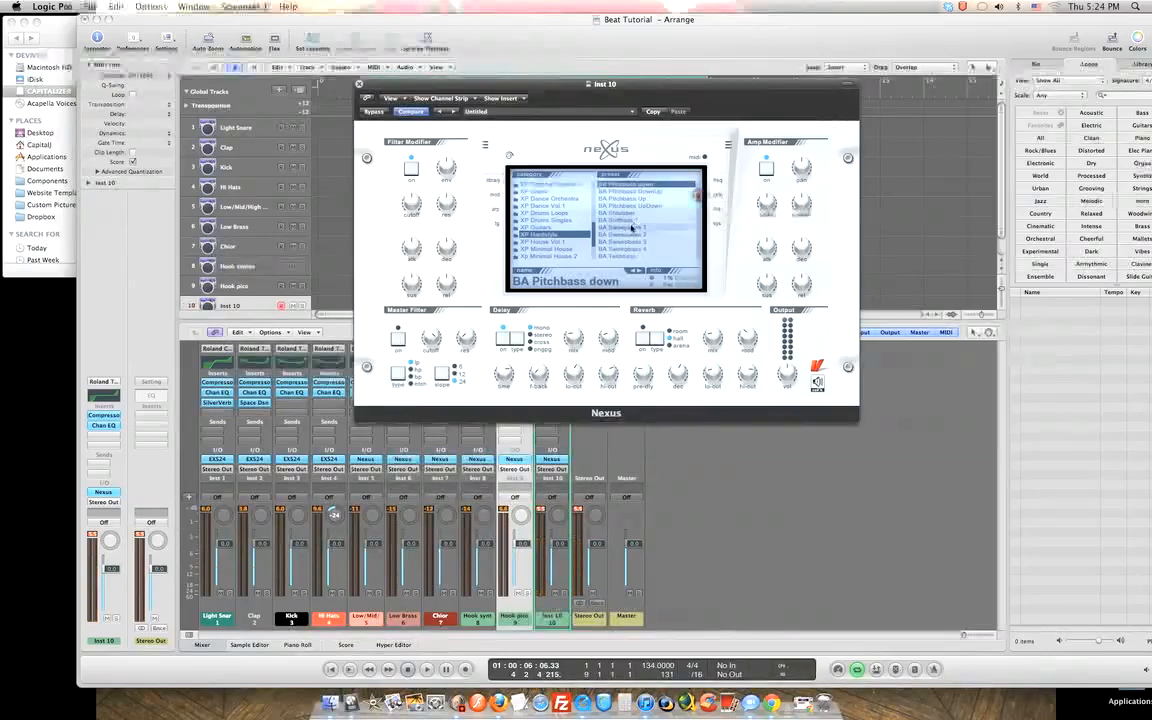
click(628, 229)
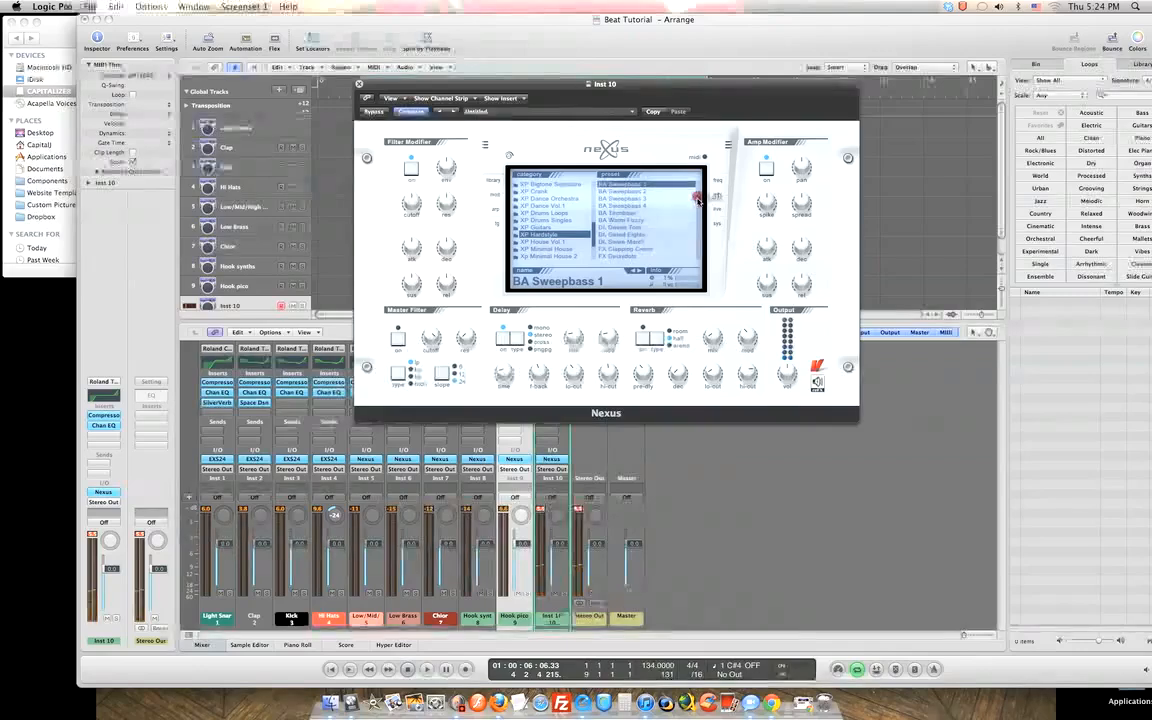
scroll(632, 223, down, 3)
click(630, 220)
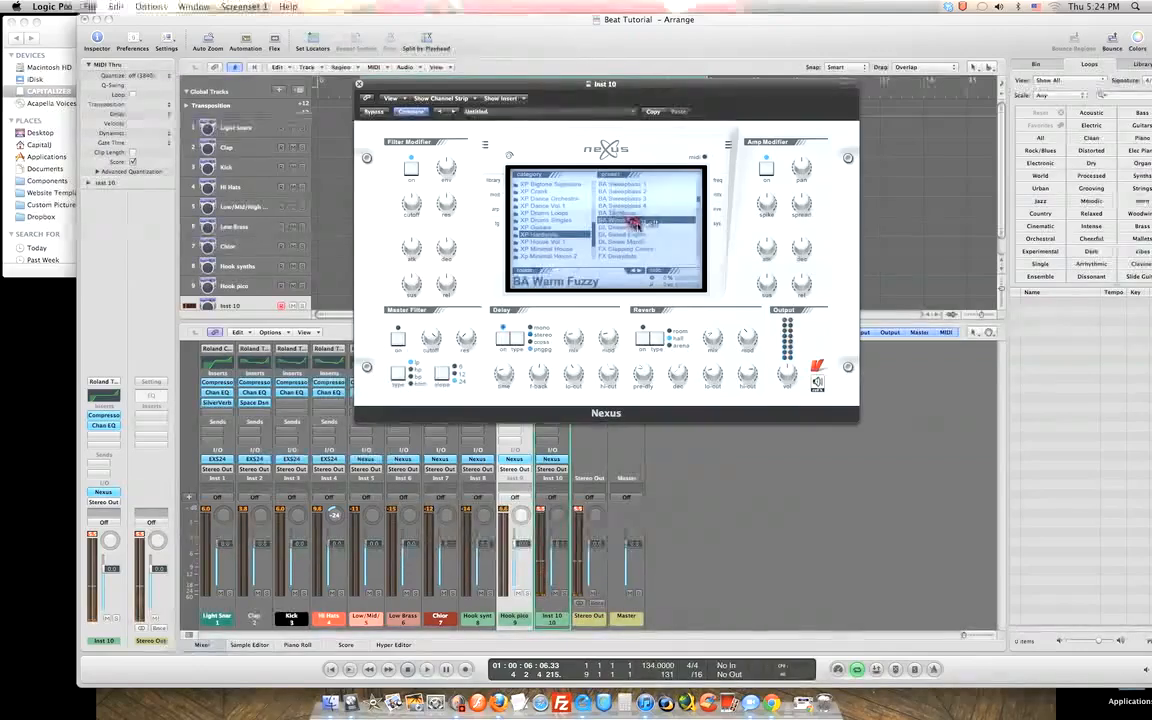
click(635, 227)
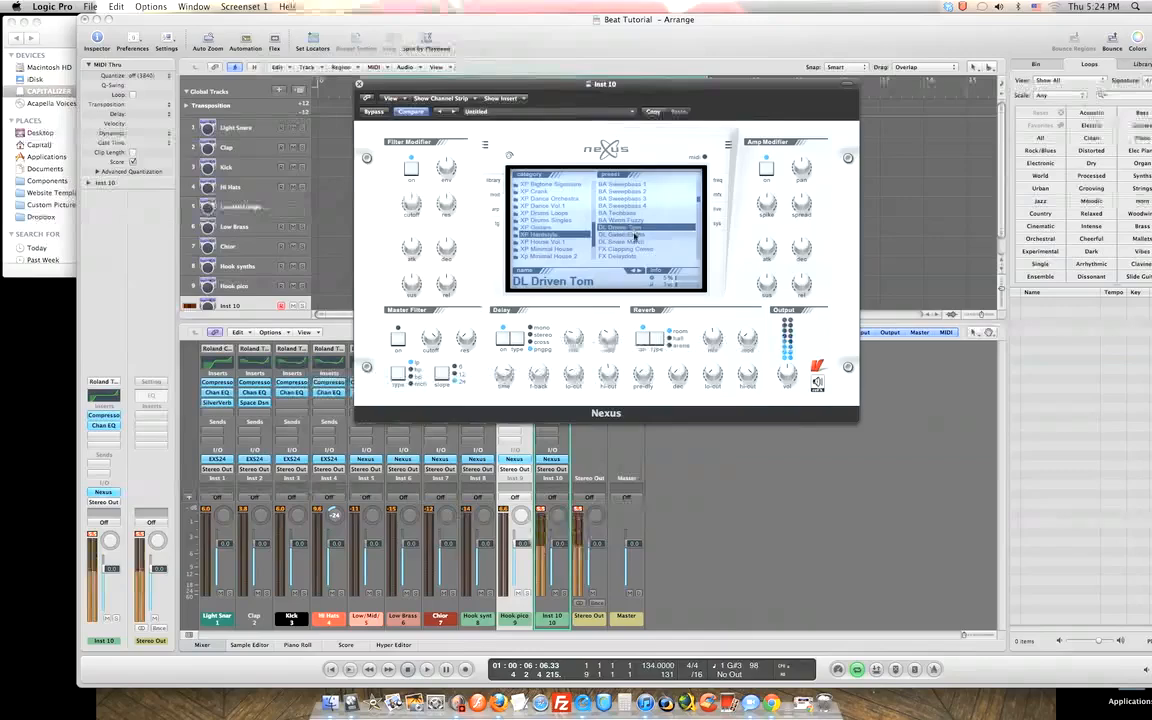
click(633, 234)
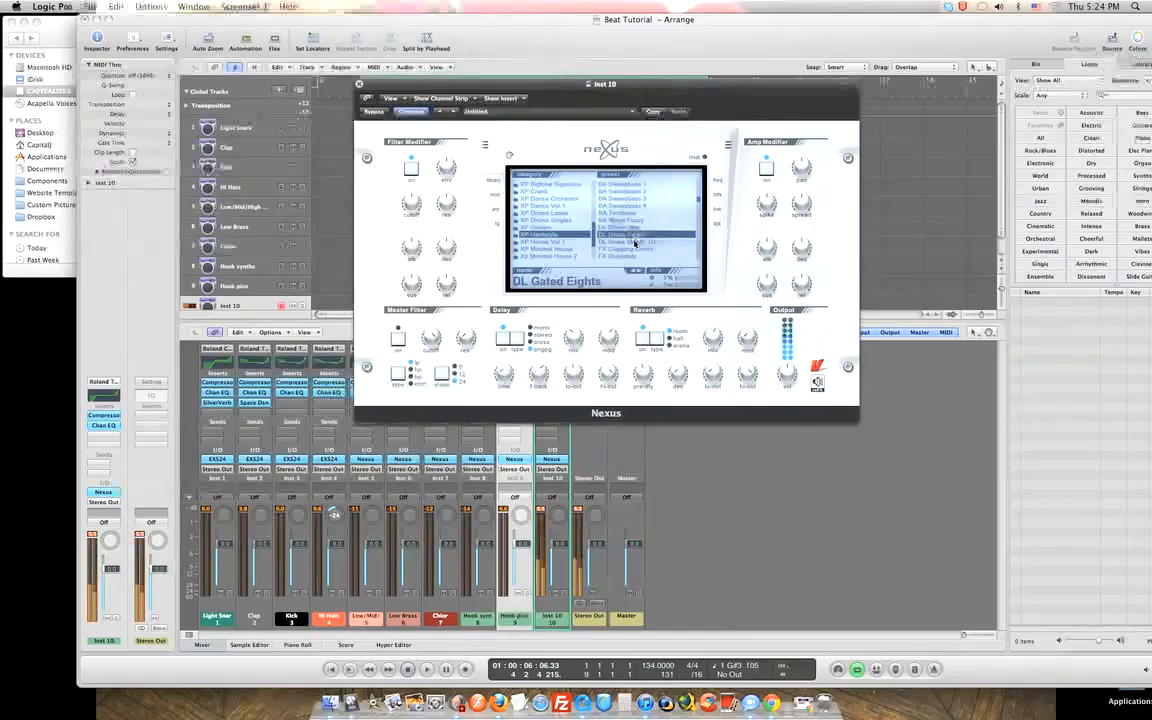
click(634, 242)
Step through the FX presets to FX Hardvocs Gate and start playback.
scroll(700, 200, down, 2)
scroll(700, 200, down, 3)
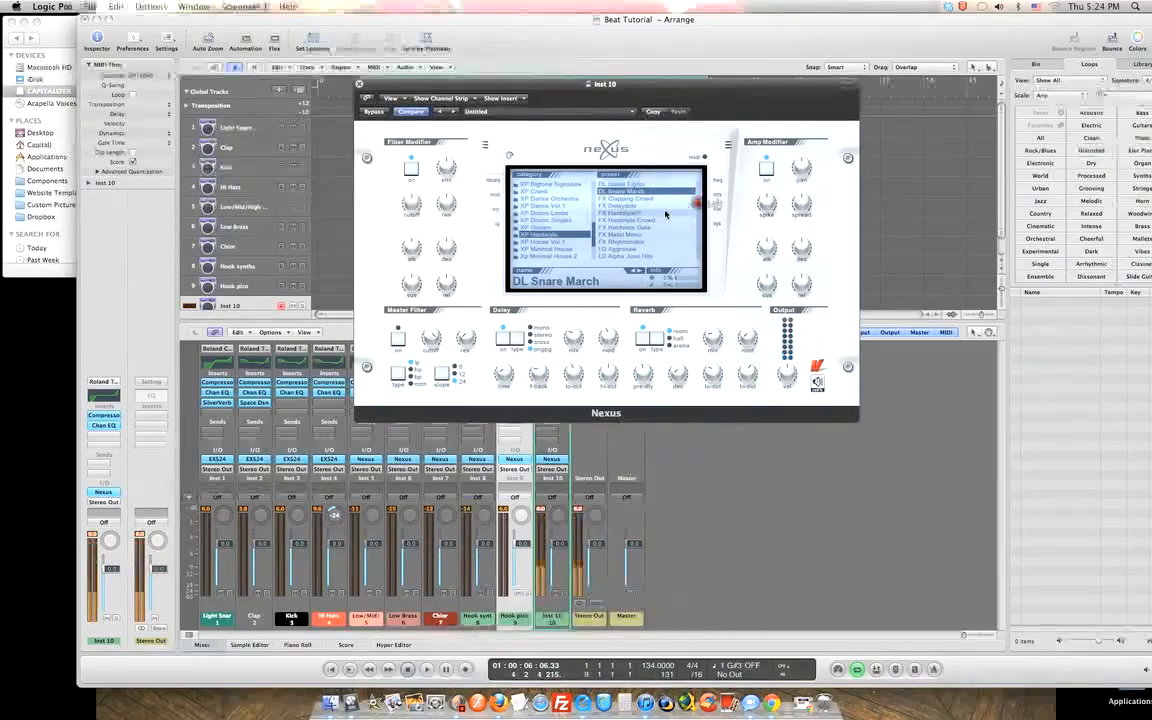
click(637, 199)
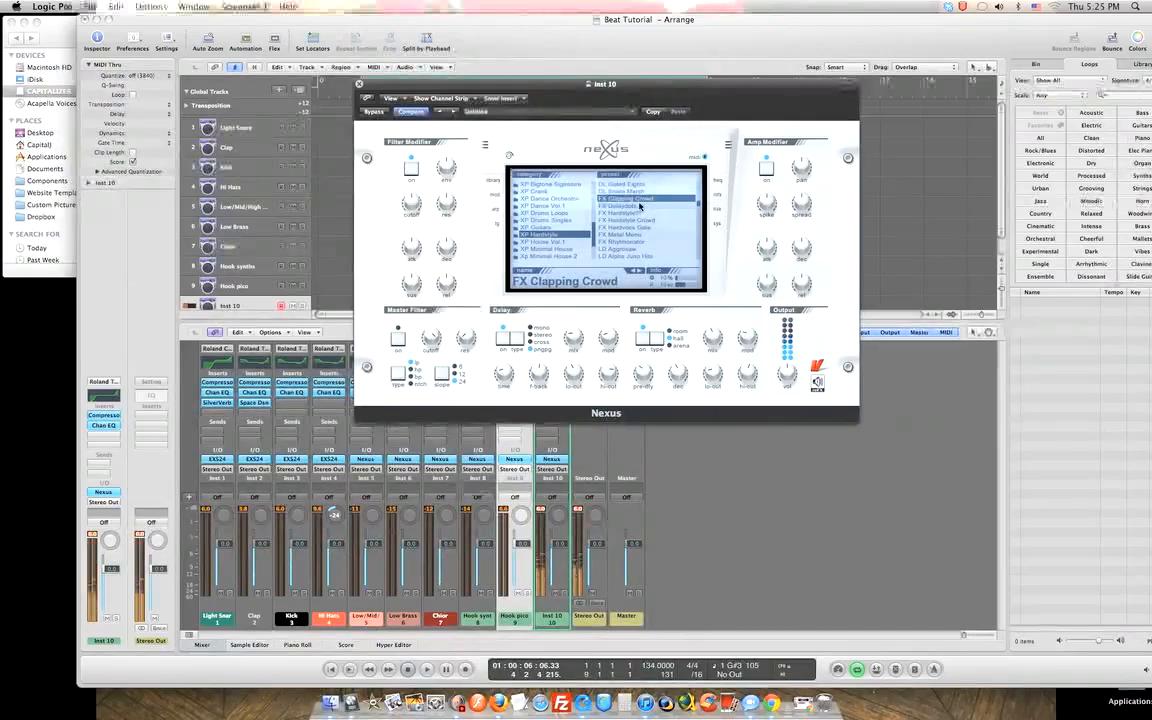
click(639, 206)
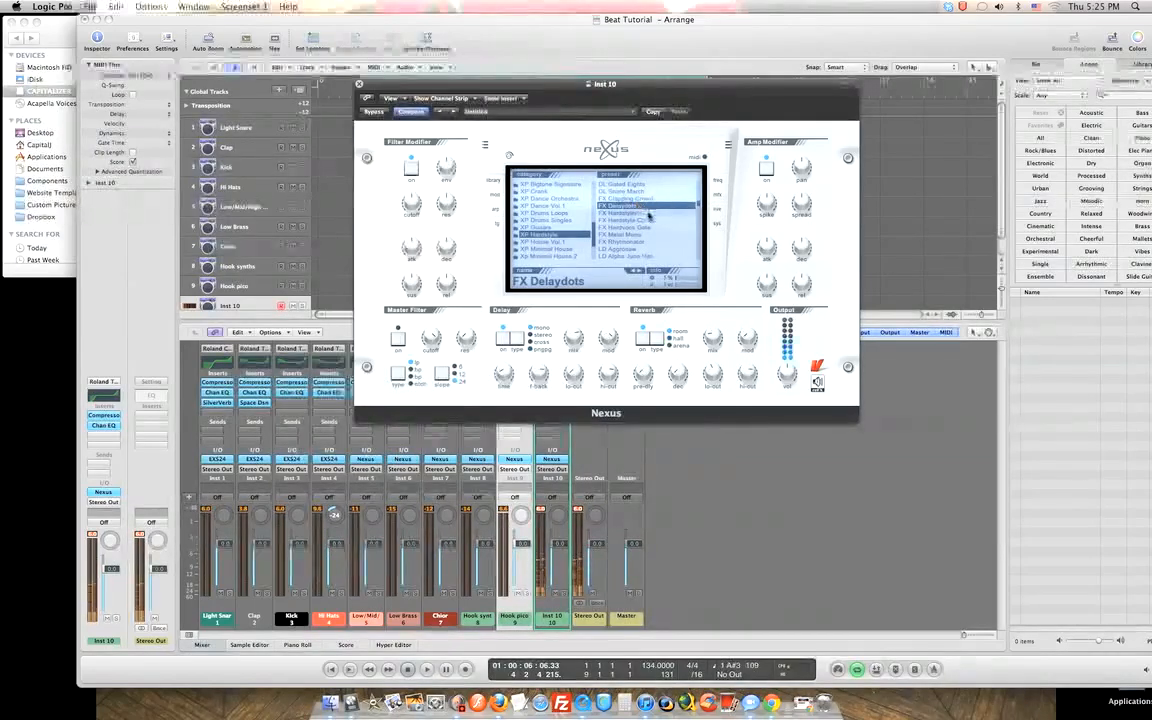
click(651, 214)
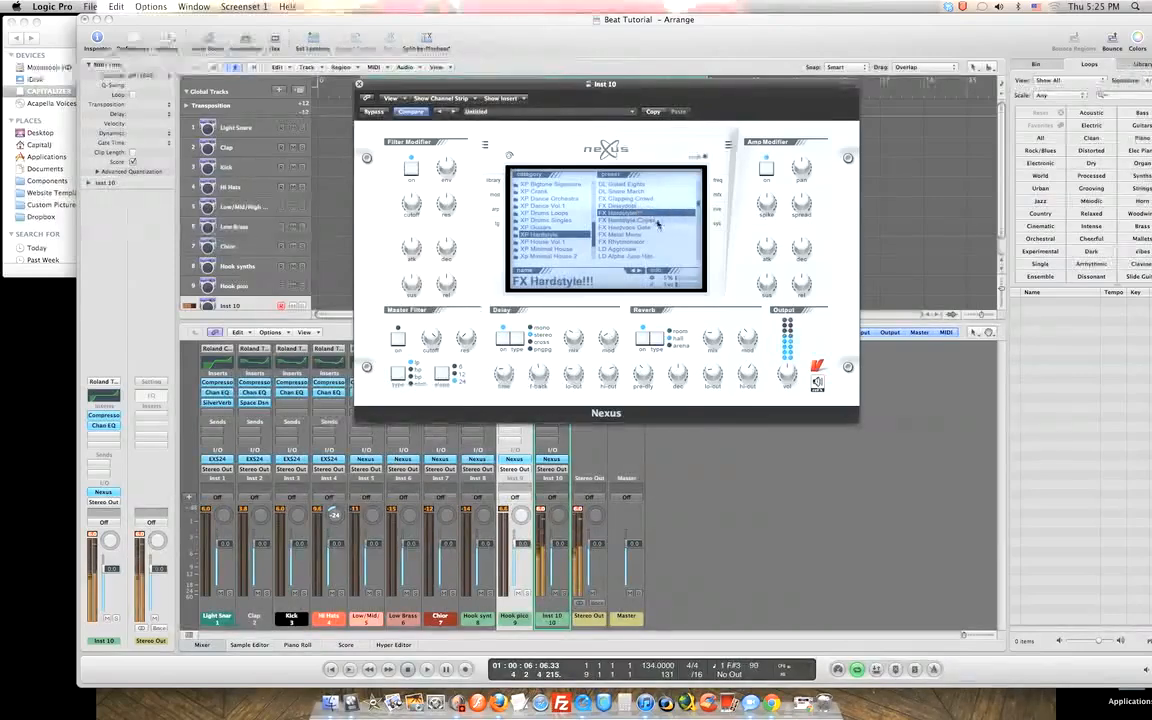
click(658, 221)
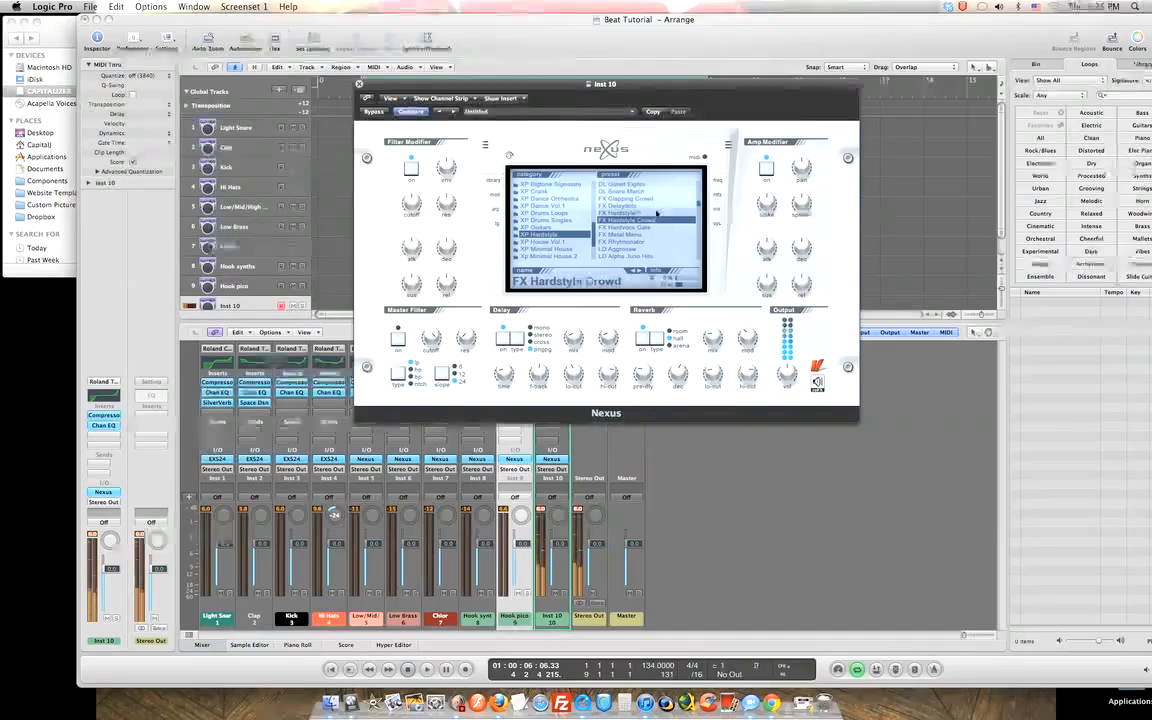
click(632, 229)
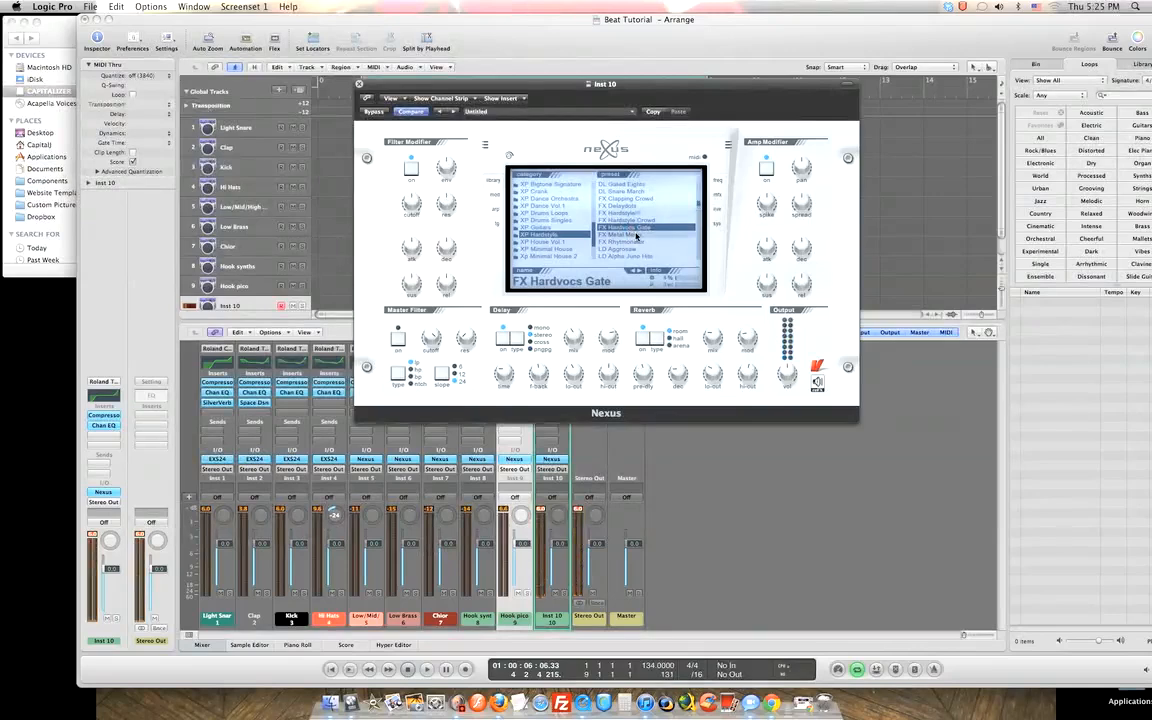
key(space)
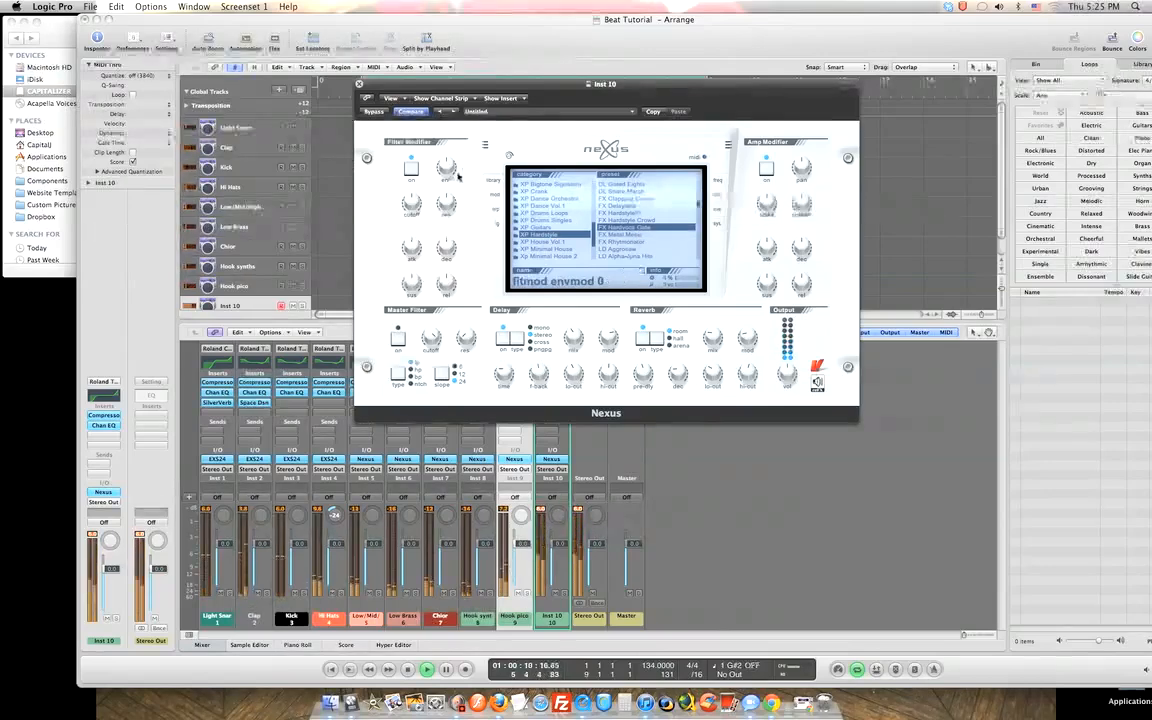
Audition FX Metal Menu, FX Rhytmonator, and LD Big Alpha 1 and 2.
click(626, 235)
click(628, 242)
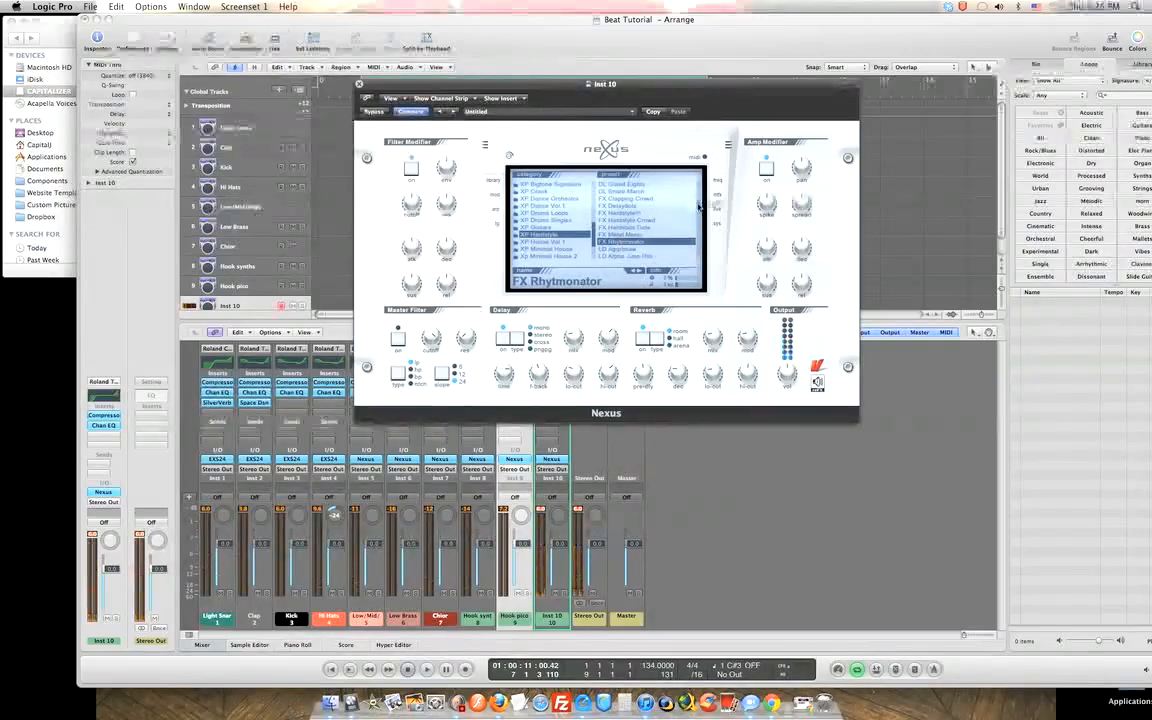
scroll(699, 208, down, 5)
scroll(698, 210, down, 3)
click(632, 199)
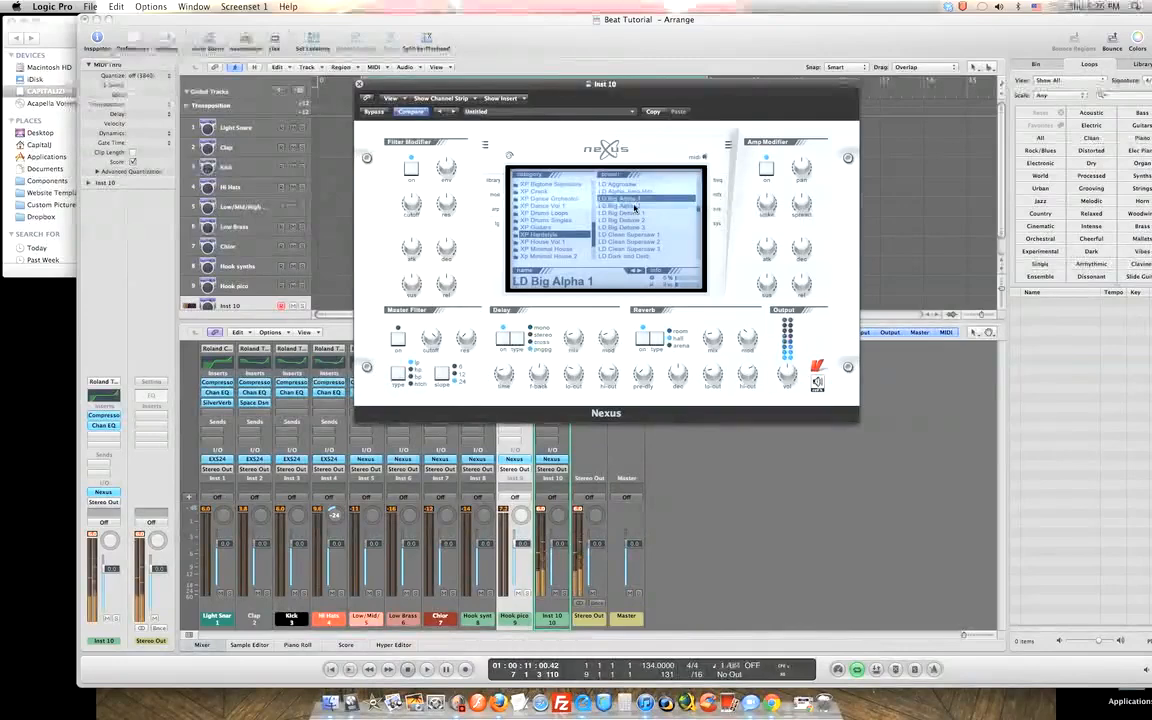
click(634, 206)
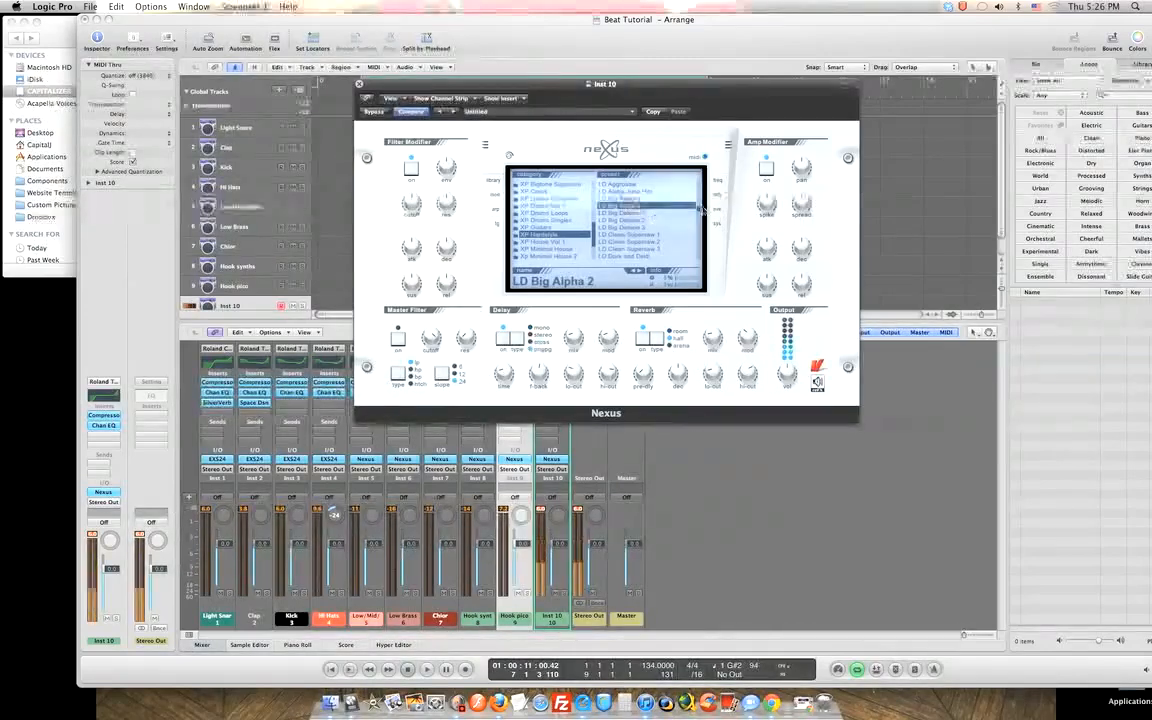
scroll(700, 213, down, 4)
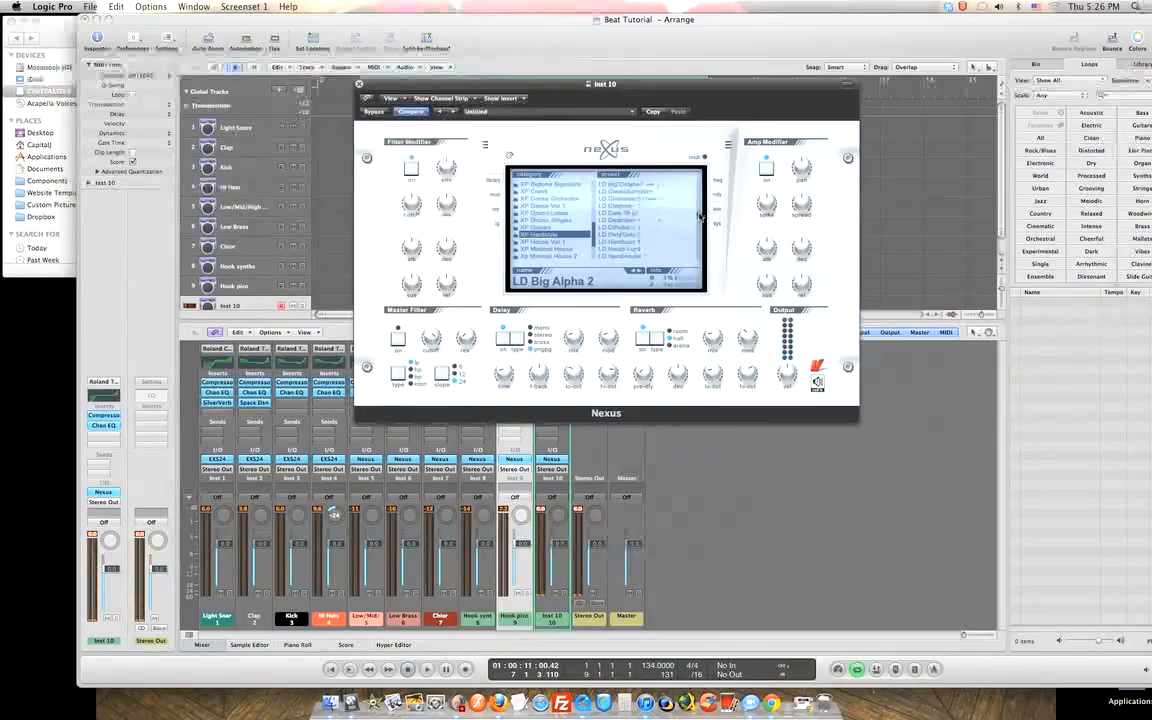
scroll(700, 218, down, 3)
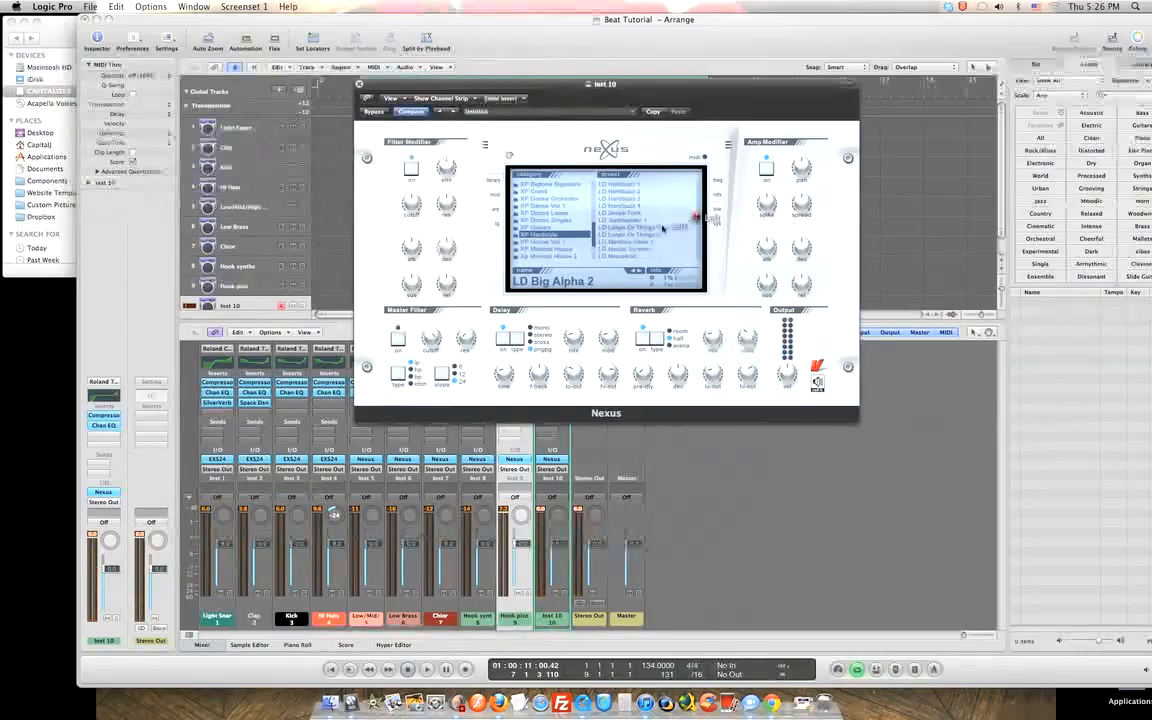
Try the LD Loops Or Things and LD Massive Saws leads, ending on LD Partytime 2.
click(661, 227)
click(655, 236)
click(633, 242)
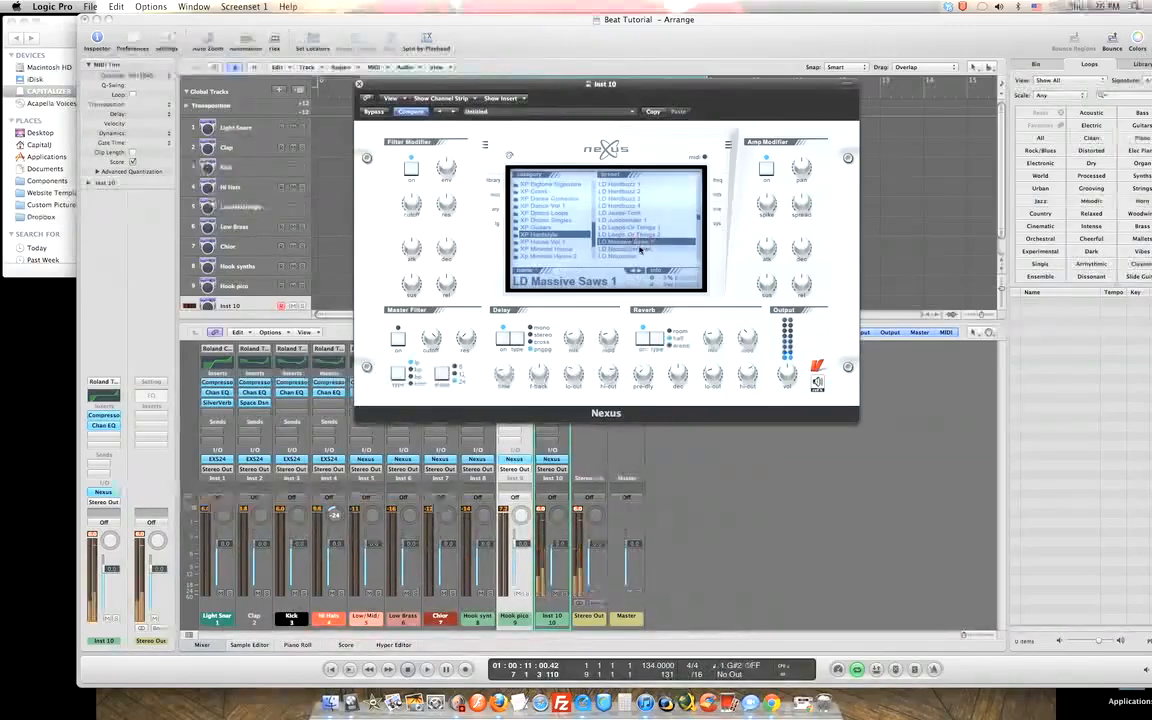
click(633, 249)
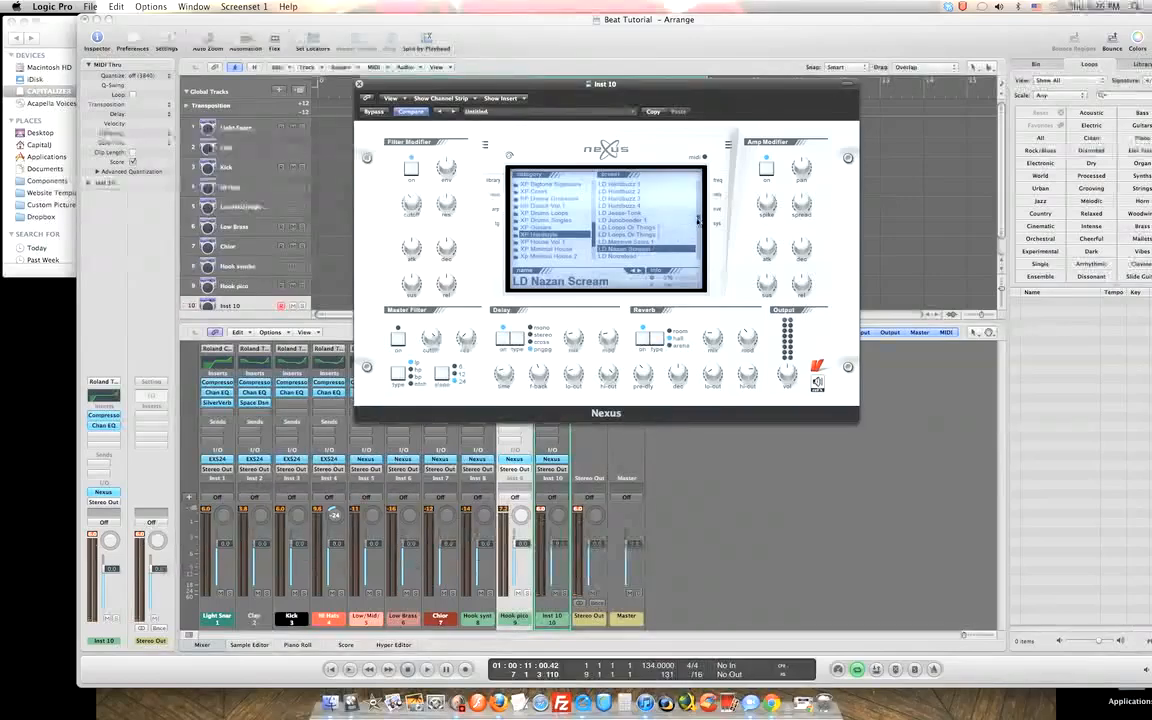
scroll(698, 220, down, 2)
click(627, 213)
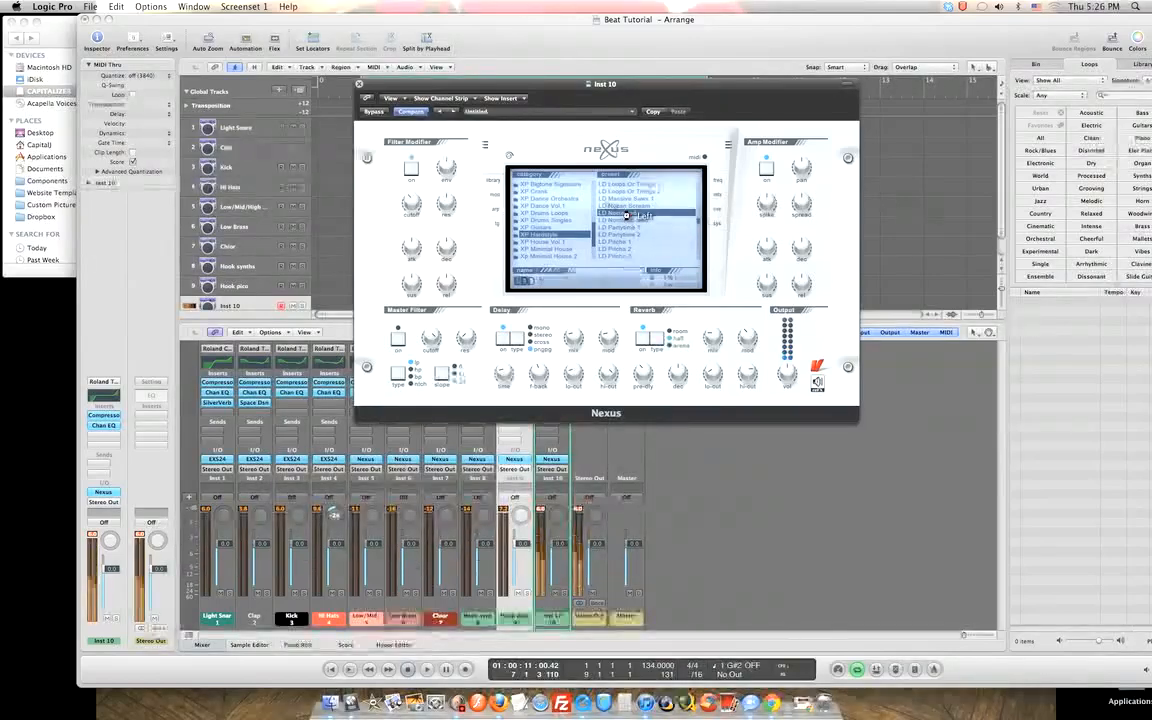
click(642, 220)
click(625, 228)
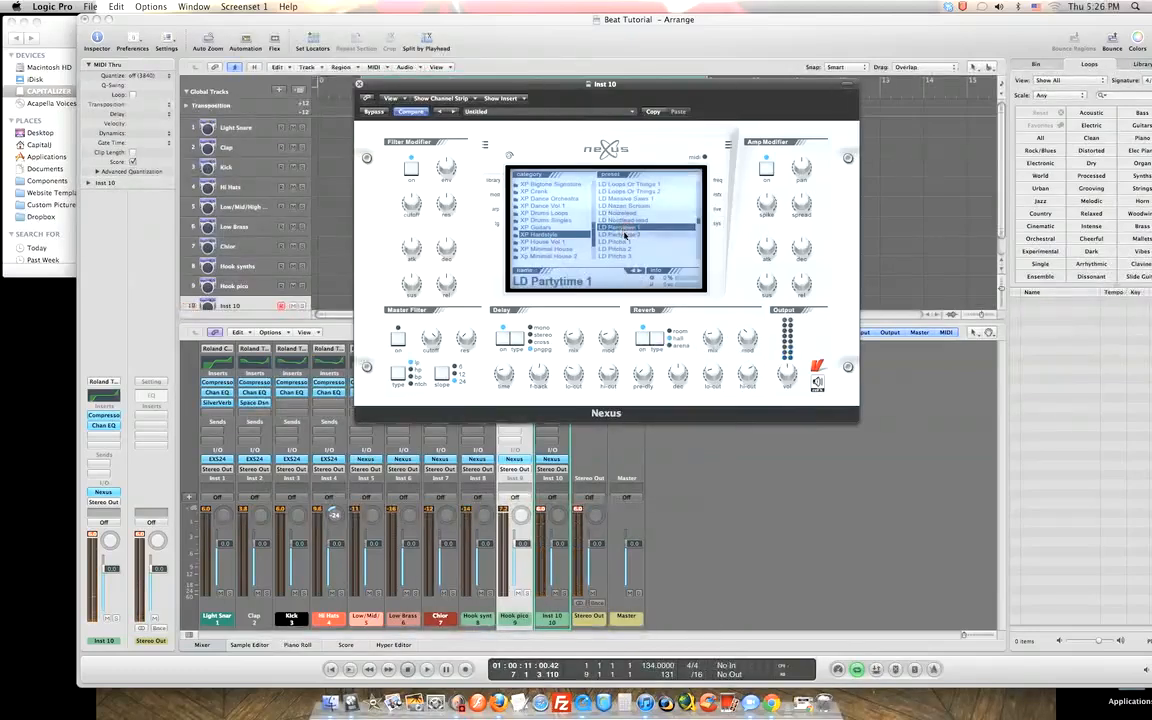
click(625, 235)
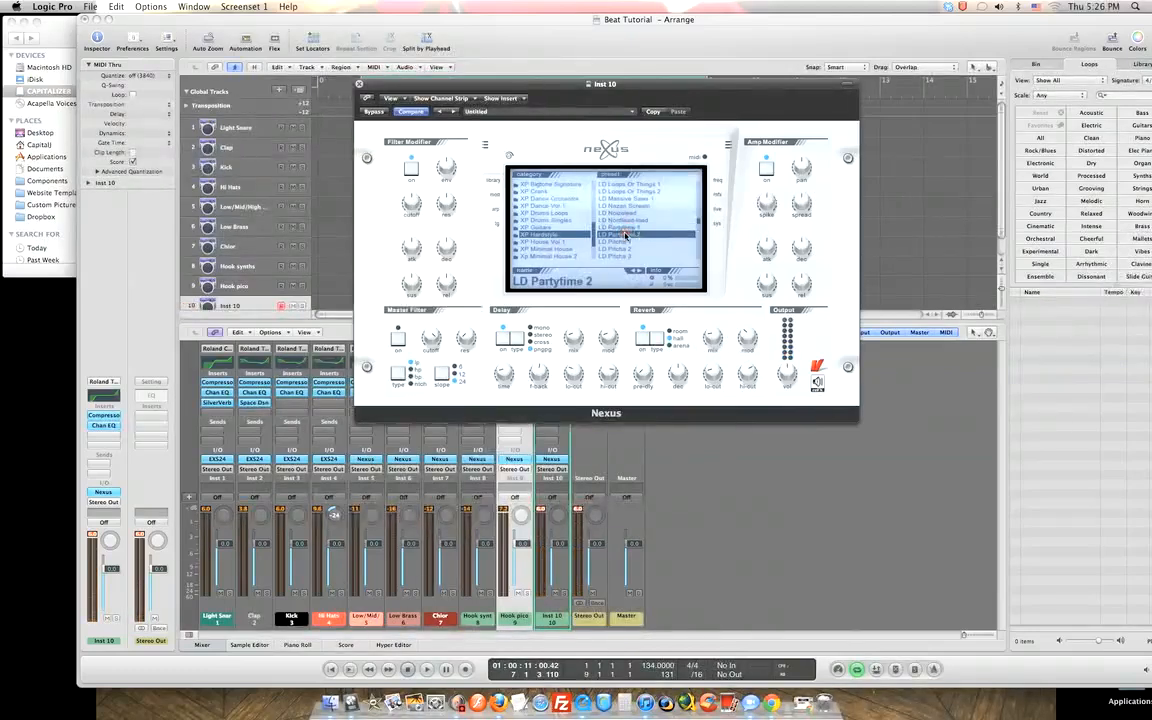
scroll(622, 247, down, 4)
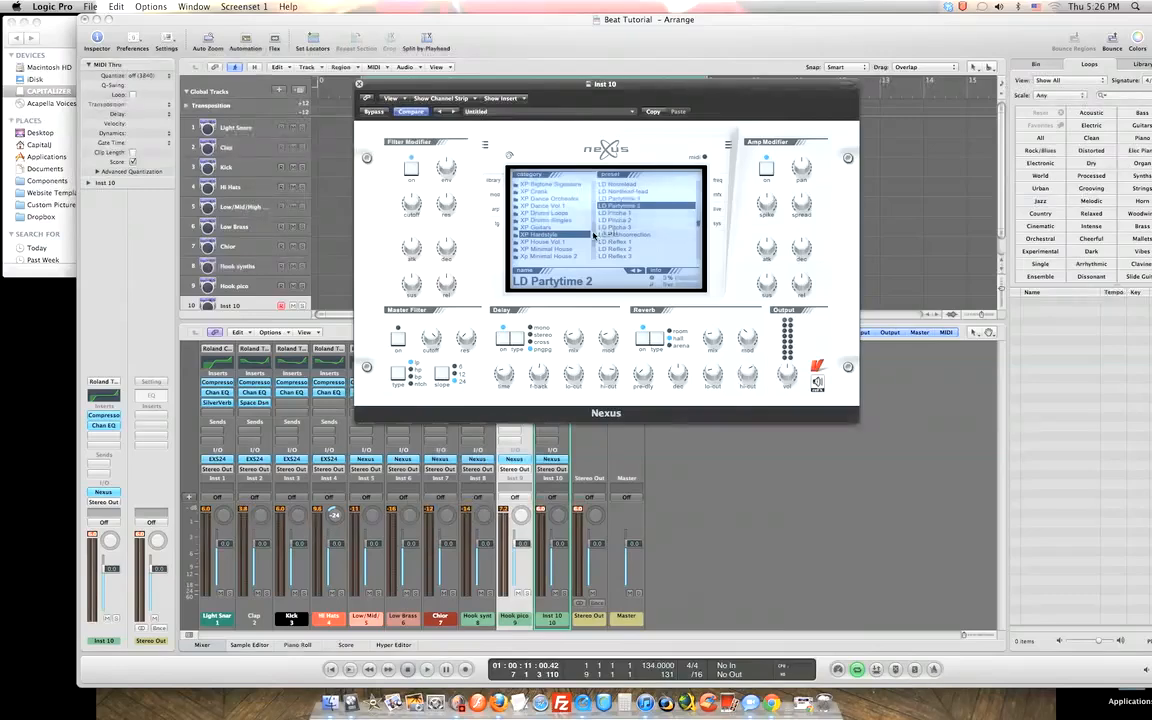
Open XP Minimal House and audition presets from Agent Knarz through Bakerguitar.
scroll(548, 216, down, 3)
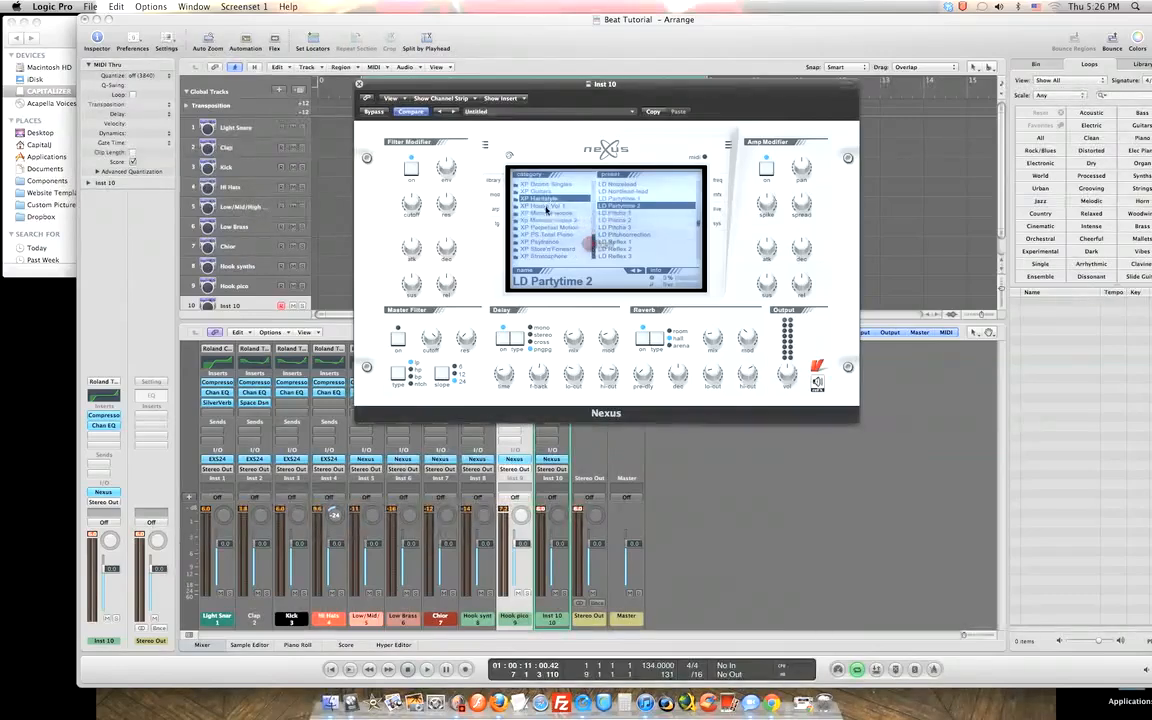
click(548, 214)
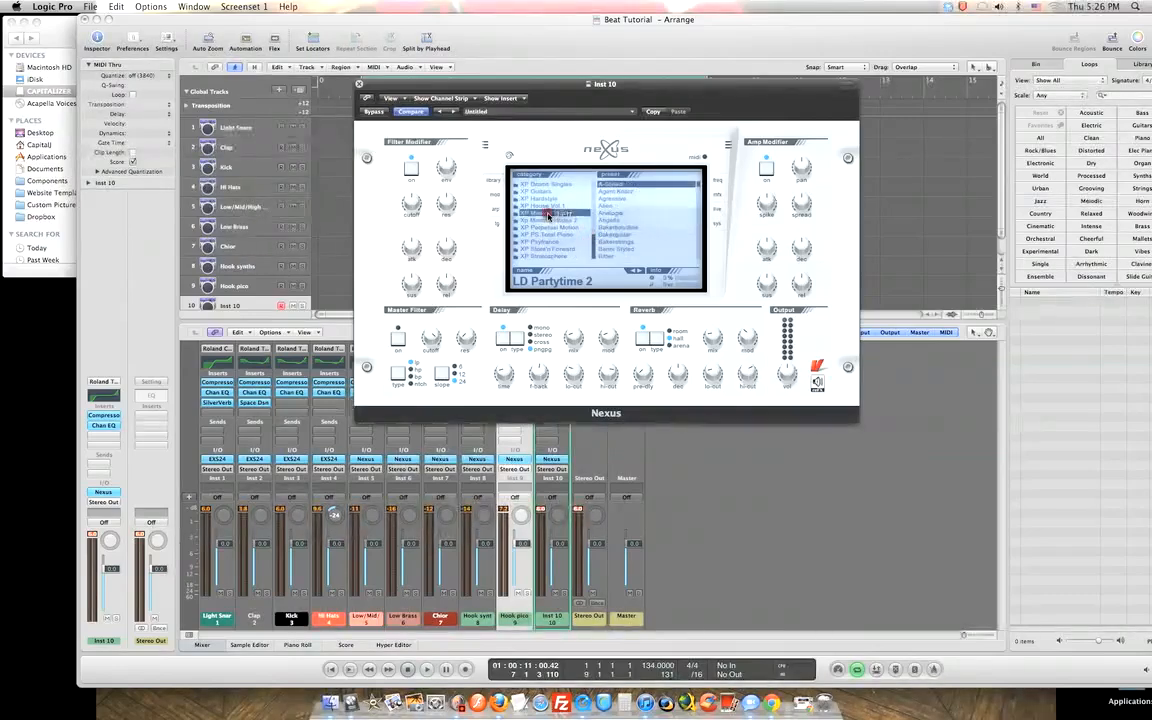
click(612, 192)
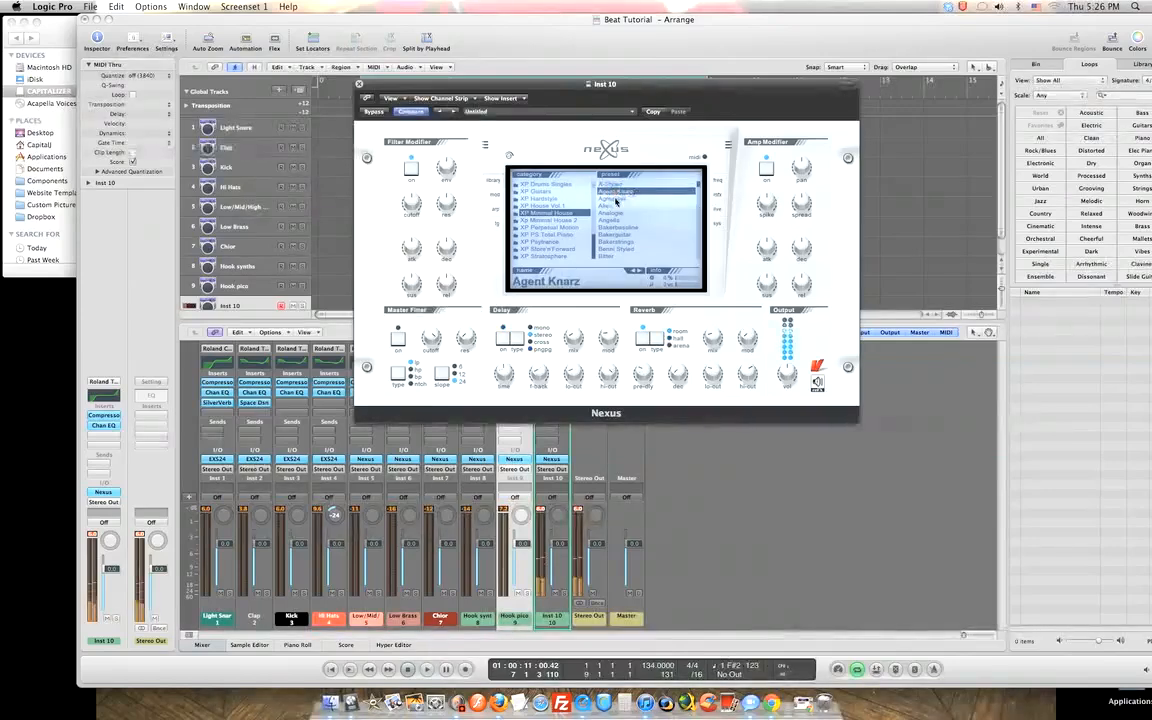
click(613, 199)
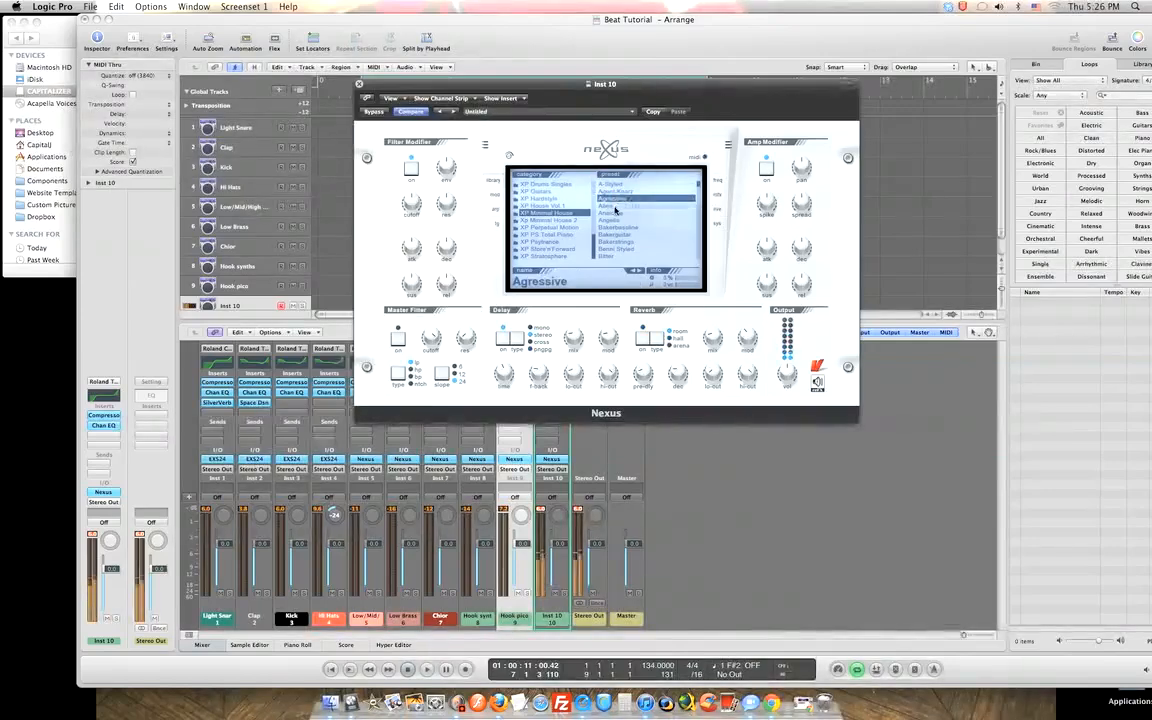
click(618, 206)
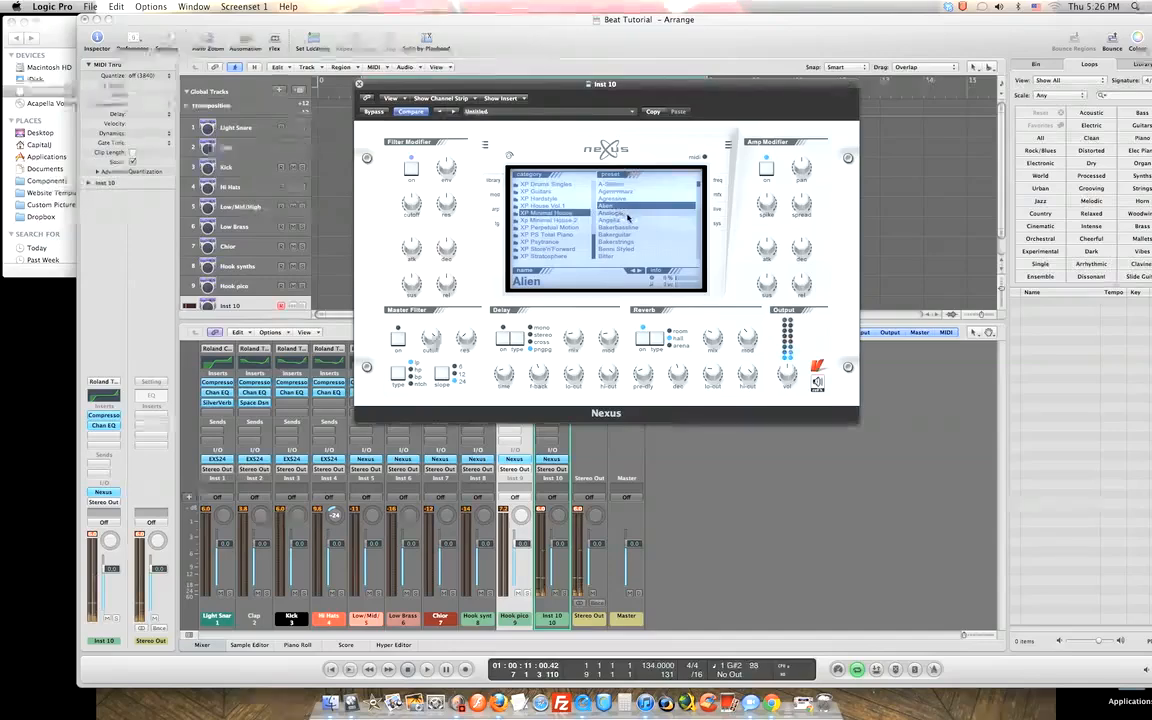
click(624, 213)
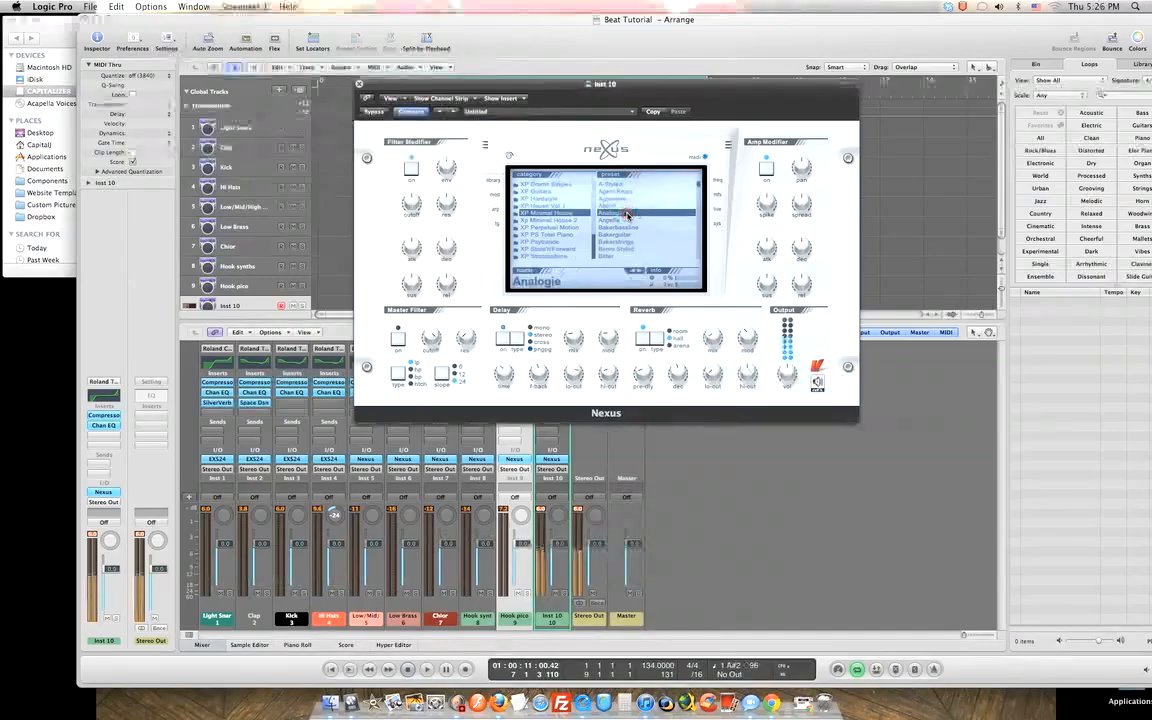
click(624, 220)
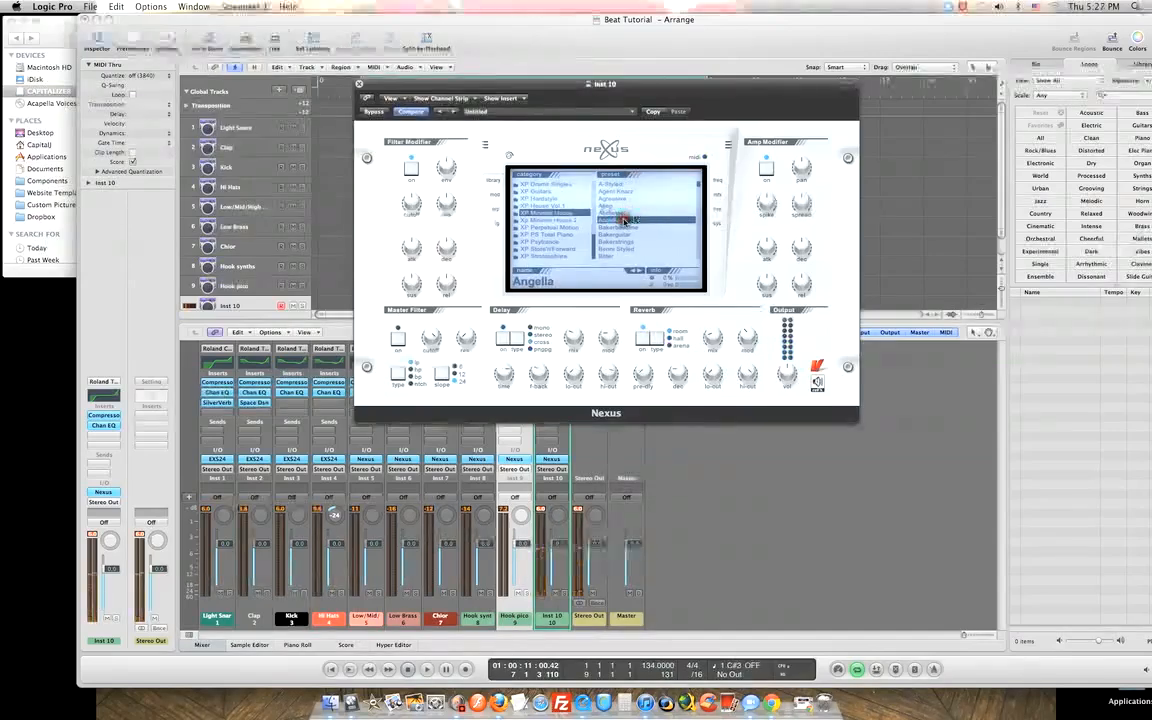
click(624, 227)
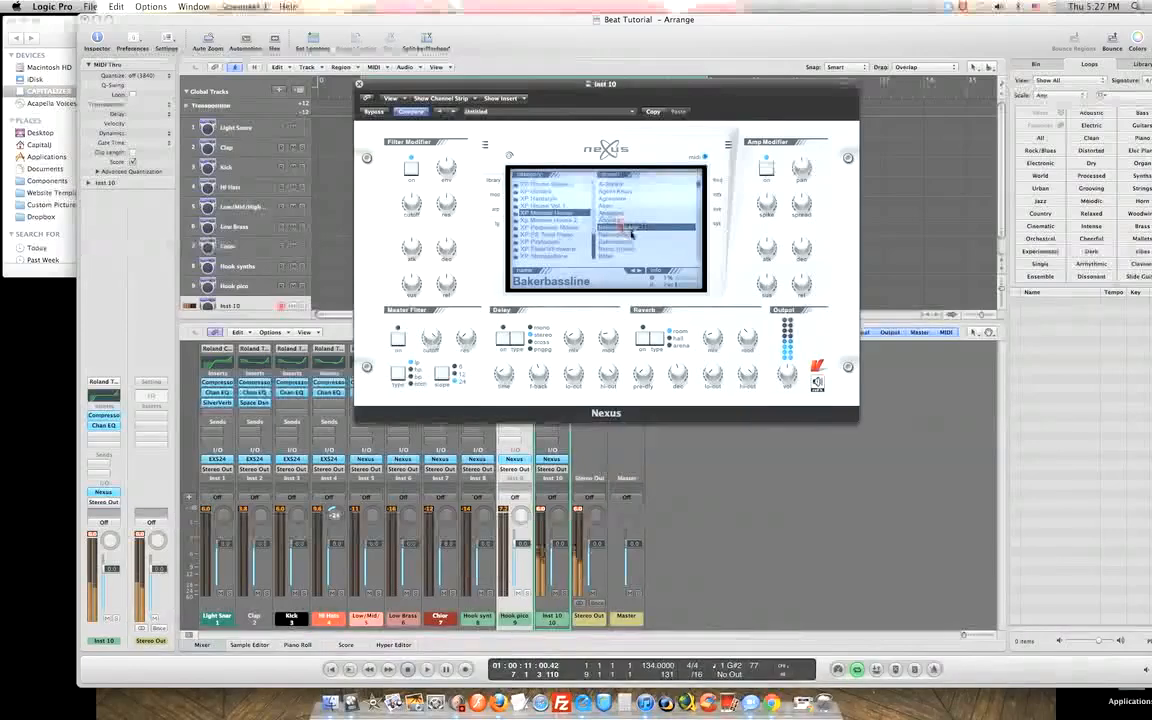
click(629, 234)
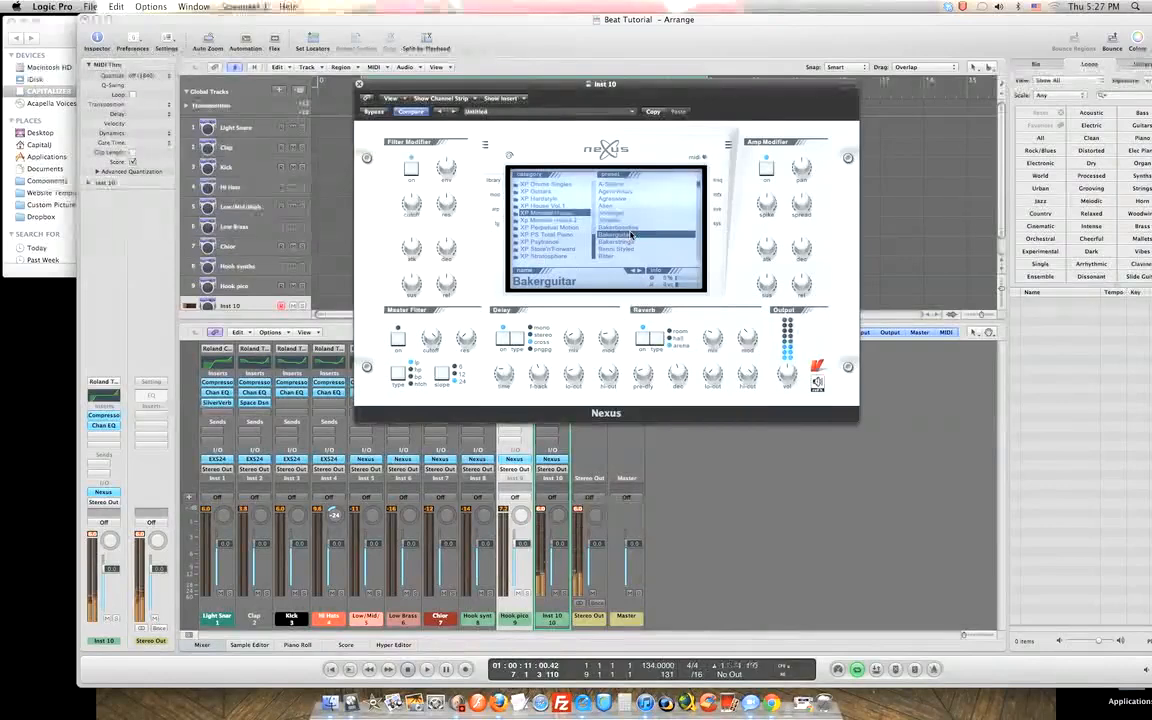
Play and stop the song, then load the Bakerstrings preset.
key(space)
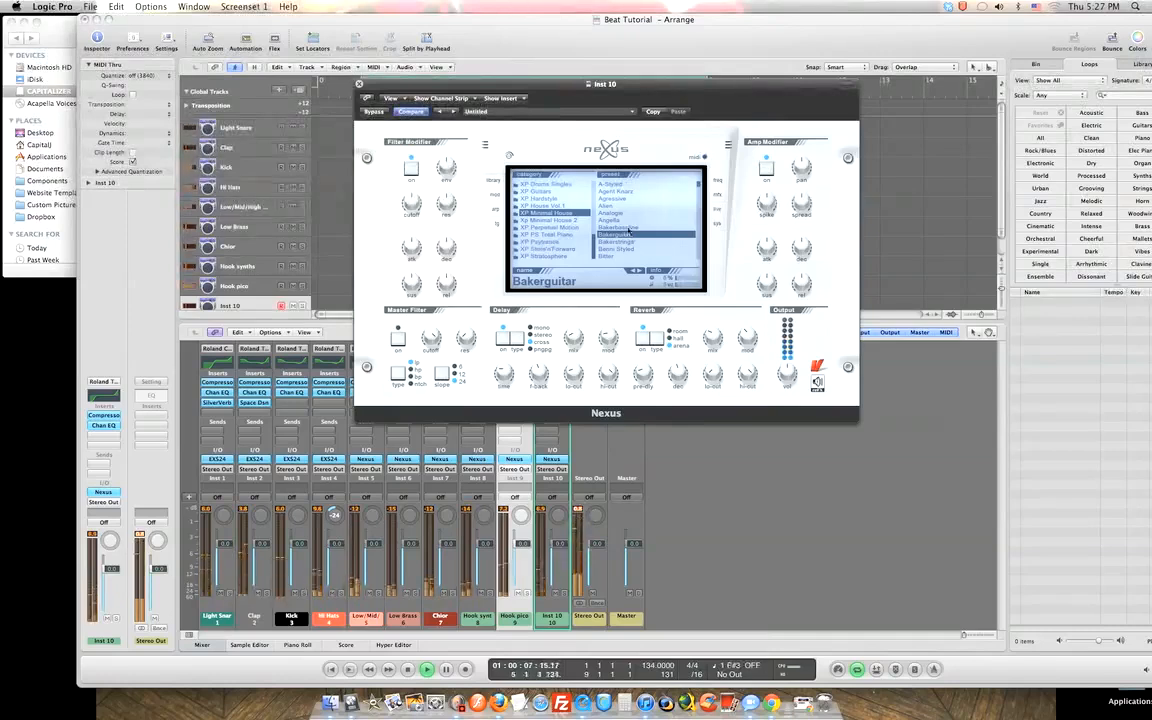
key(space)
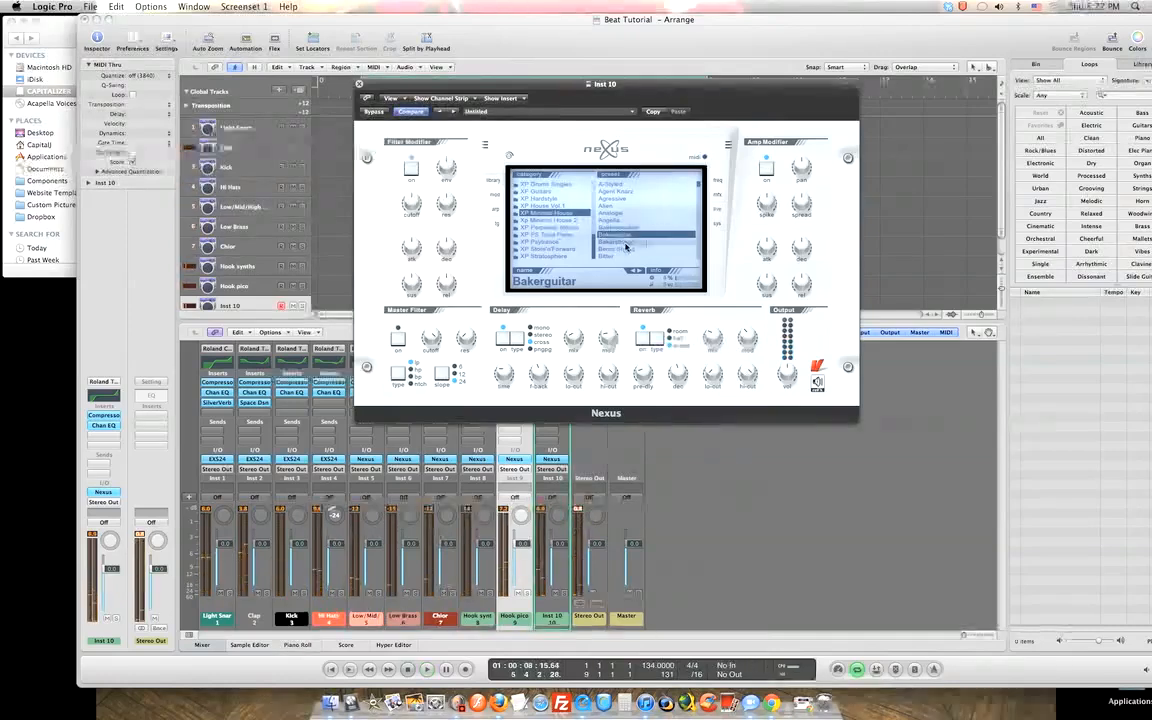
click(623, 243)
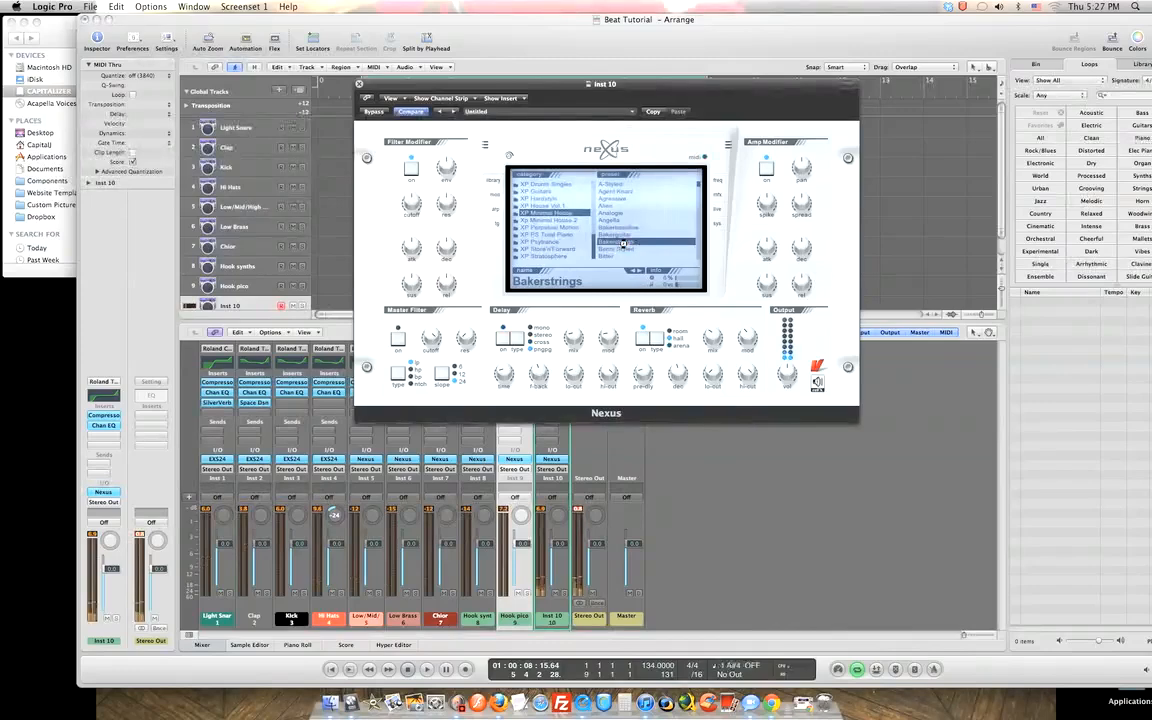
drag(596, 255, 591, 187)
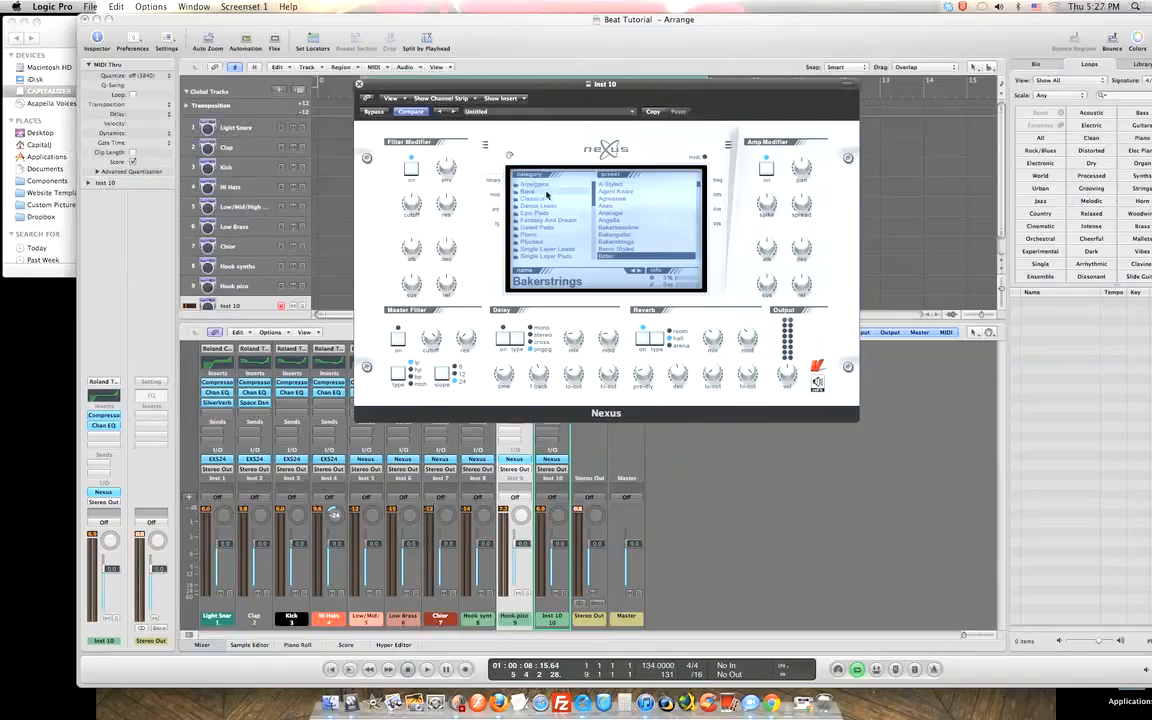
Switch to the Bass category and load the BigBad bass preset.
click(571, 193)
scroll(697, 193, down, 3)
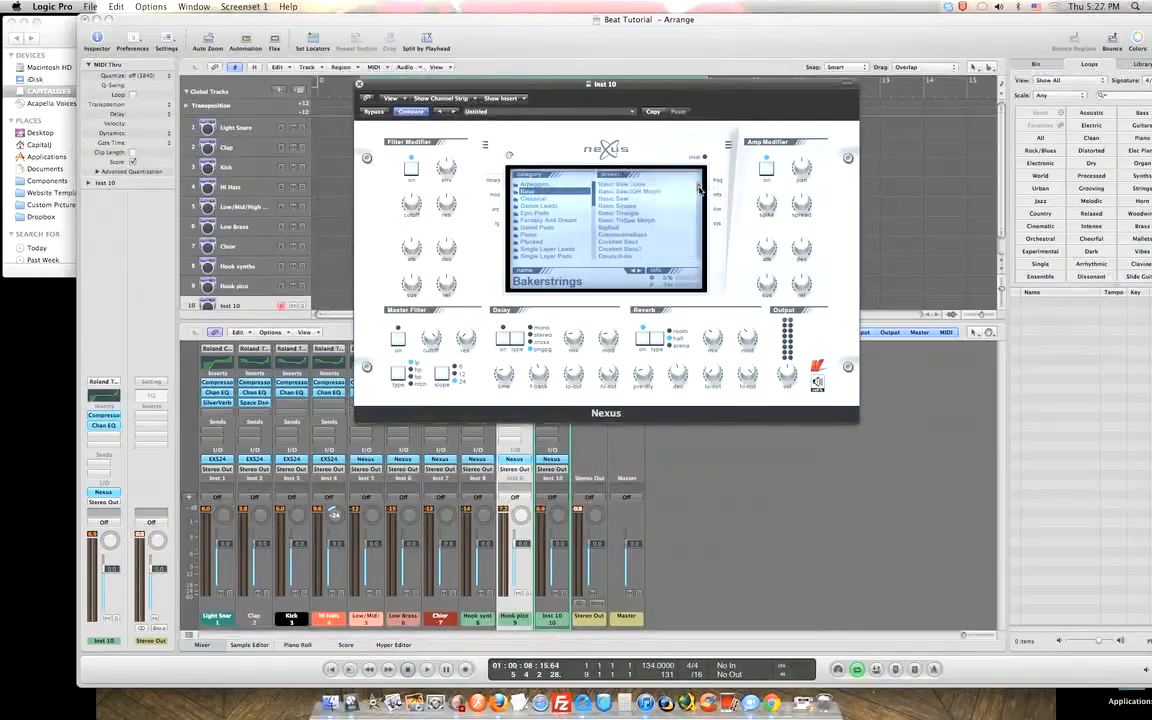
scroll(699, 188, up, 3)
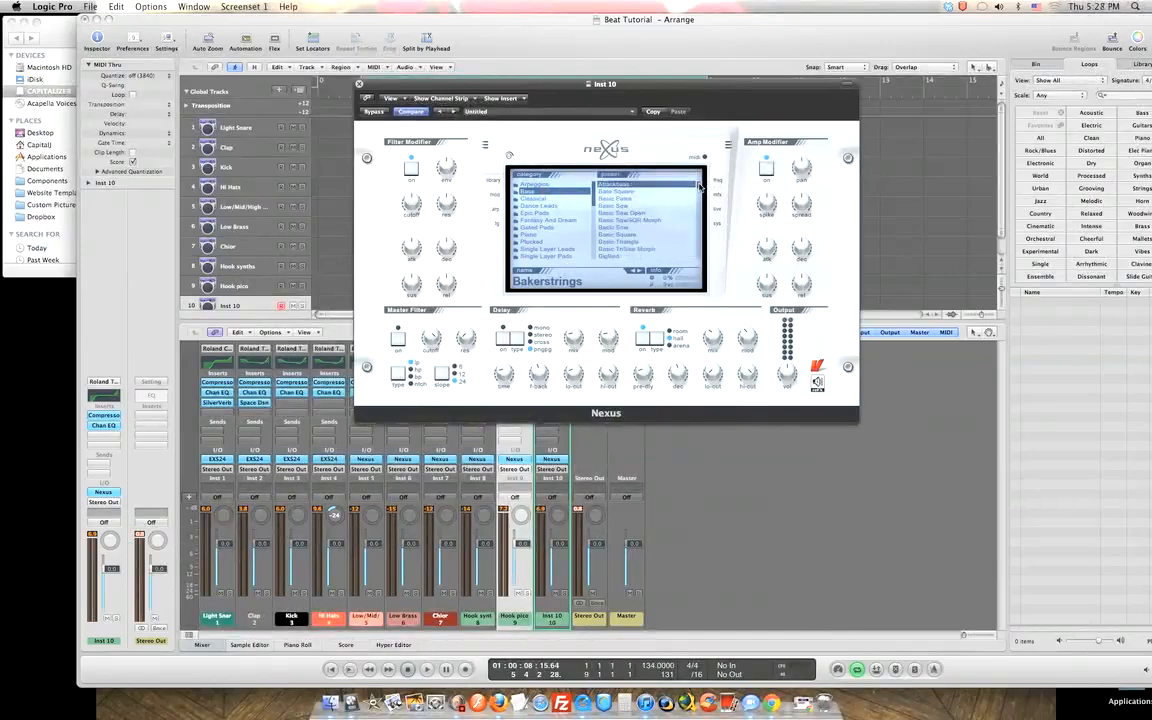
scroll(699, 188, down, 1)
scroll(699, 188, down, 2)
scroll(699, 188, down, 2)
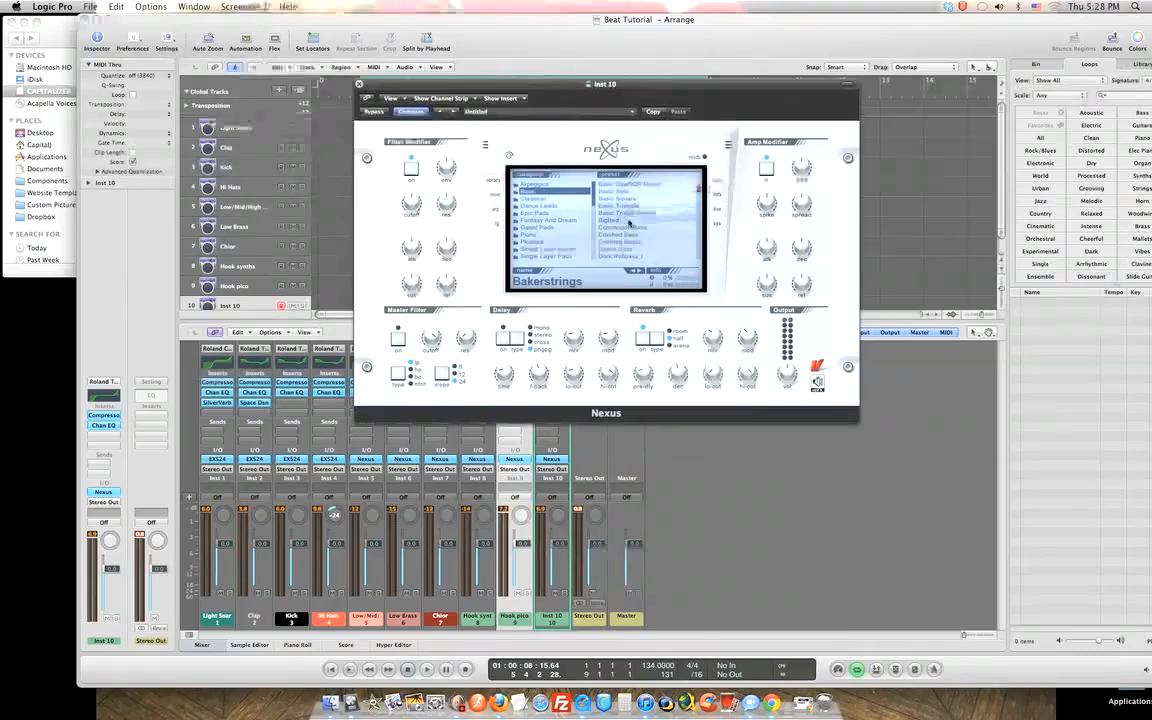
click(625, 219)
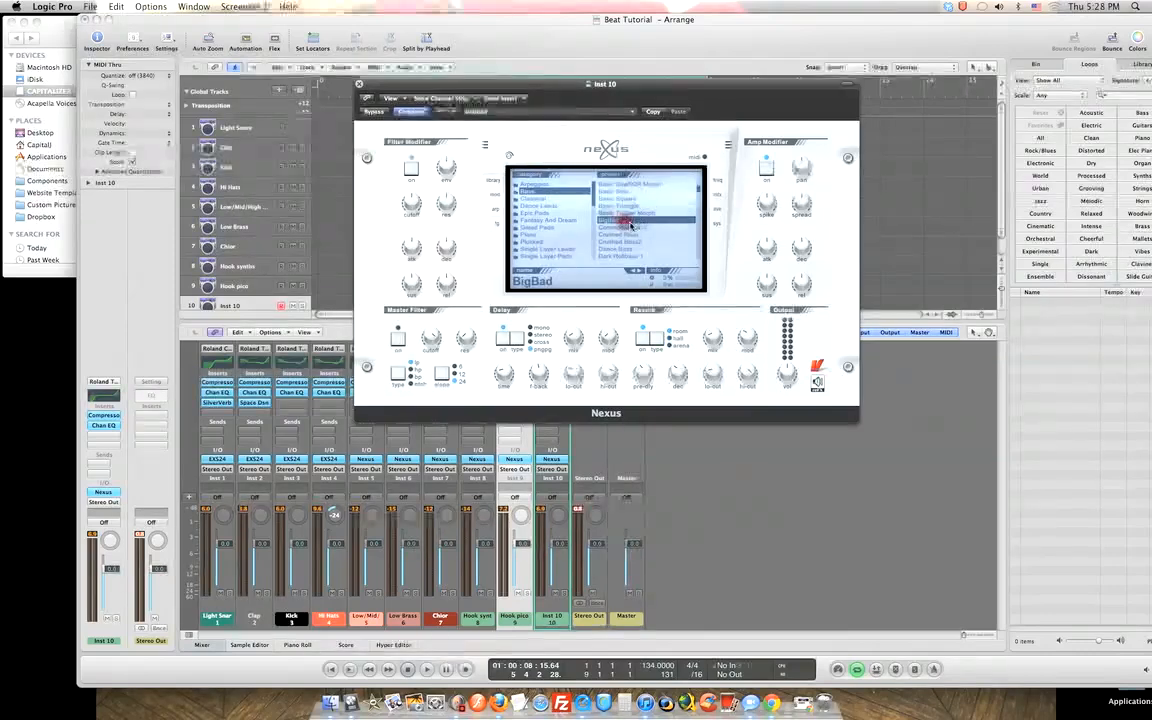
Try Squeeze and Soylbass further down, settle on Sonic Bass, and close the Nexus window.
scroll(699, 193, down, 4)
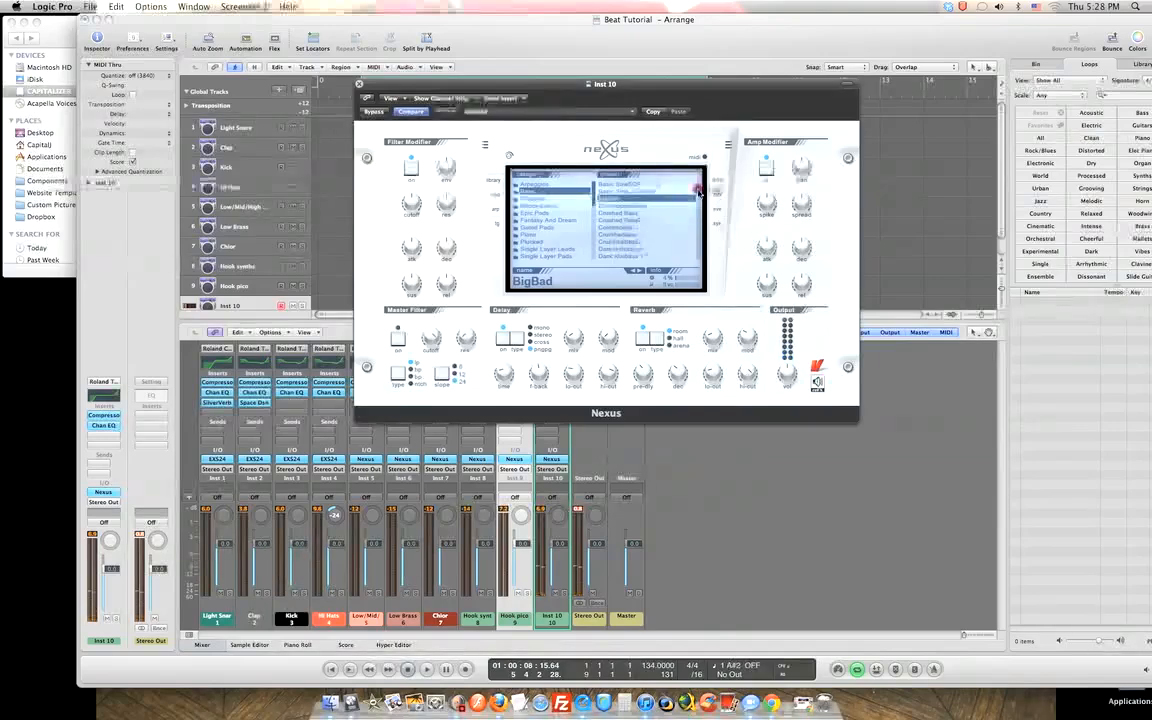
scroll(699, 193, down, 1)
scroll(699, 198, down, 2)
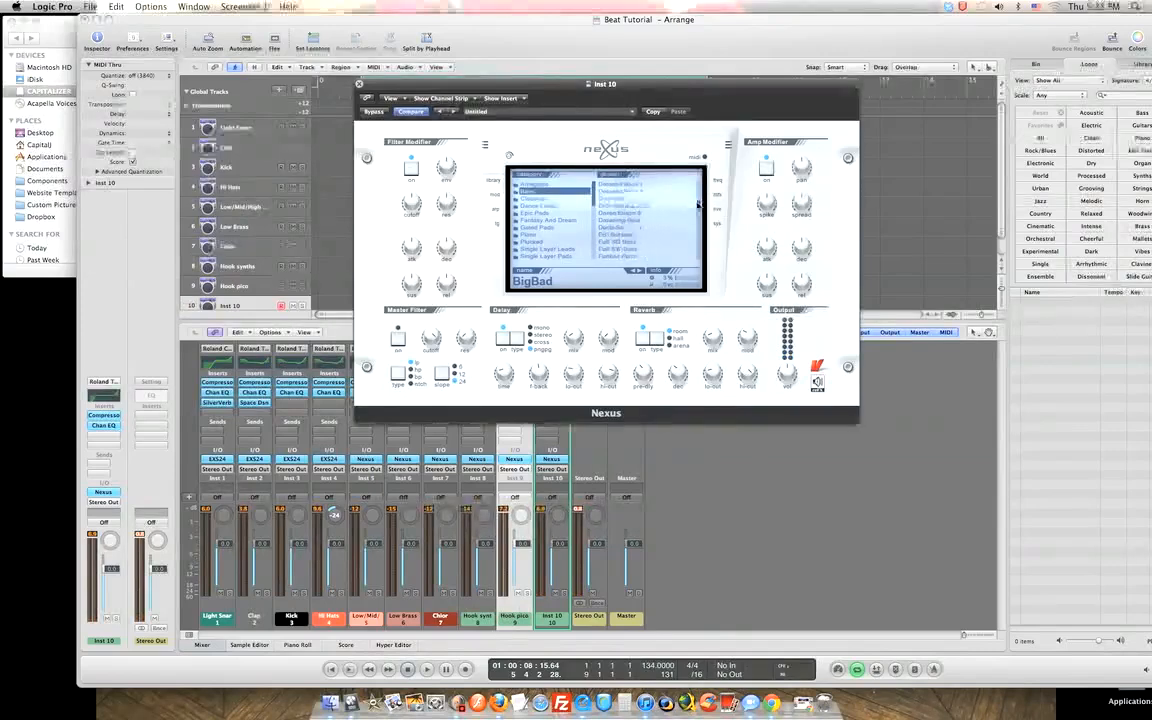
scroll(697, 205, down, 2)
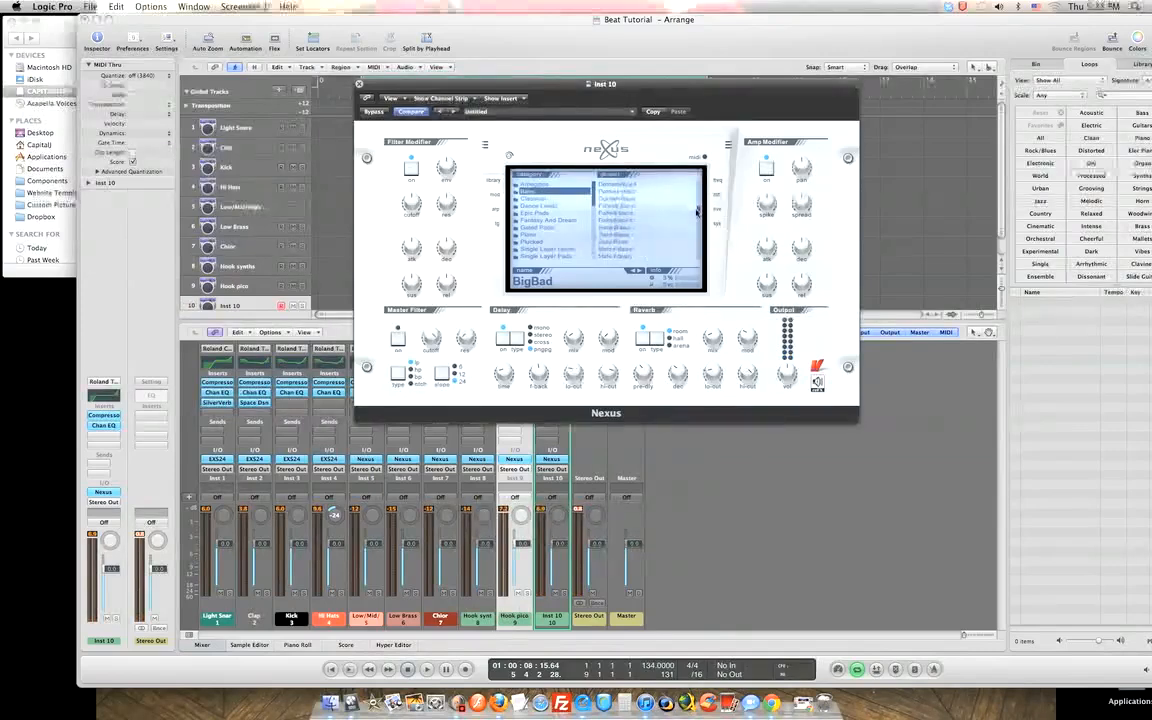
scroll(697, 213, down, 2)
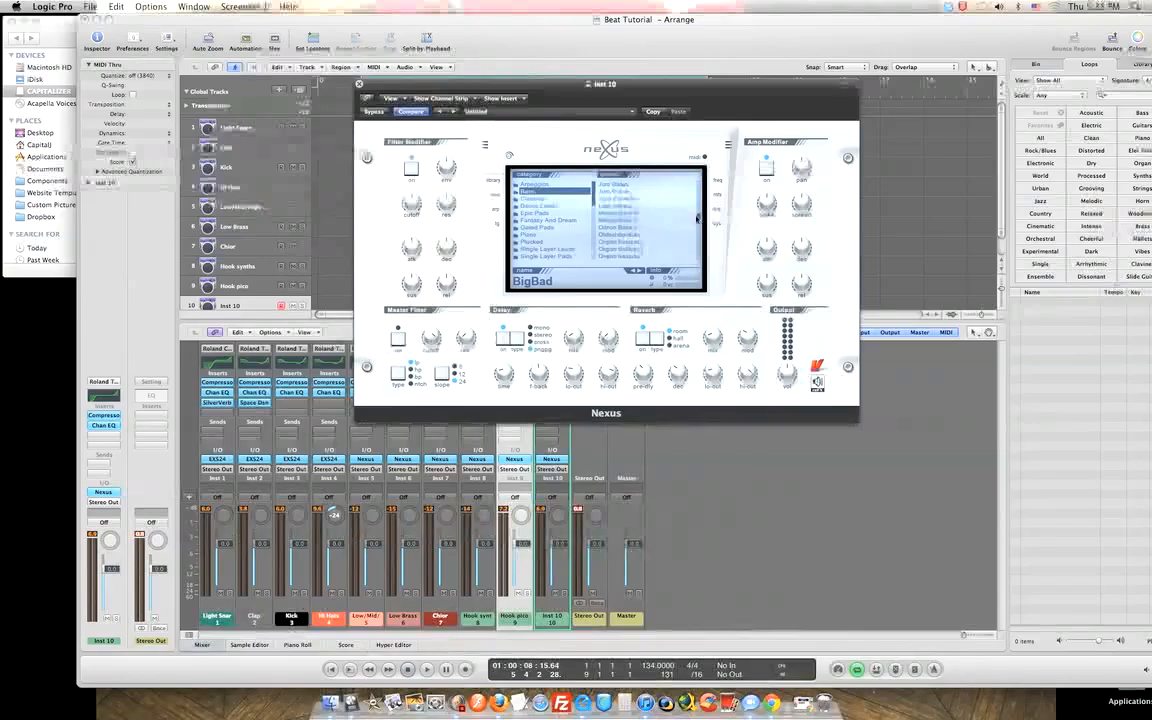
scroll(697, 220, down, 2)
scroll(697, 228, down, 2)
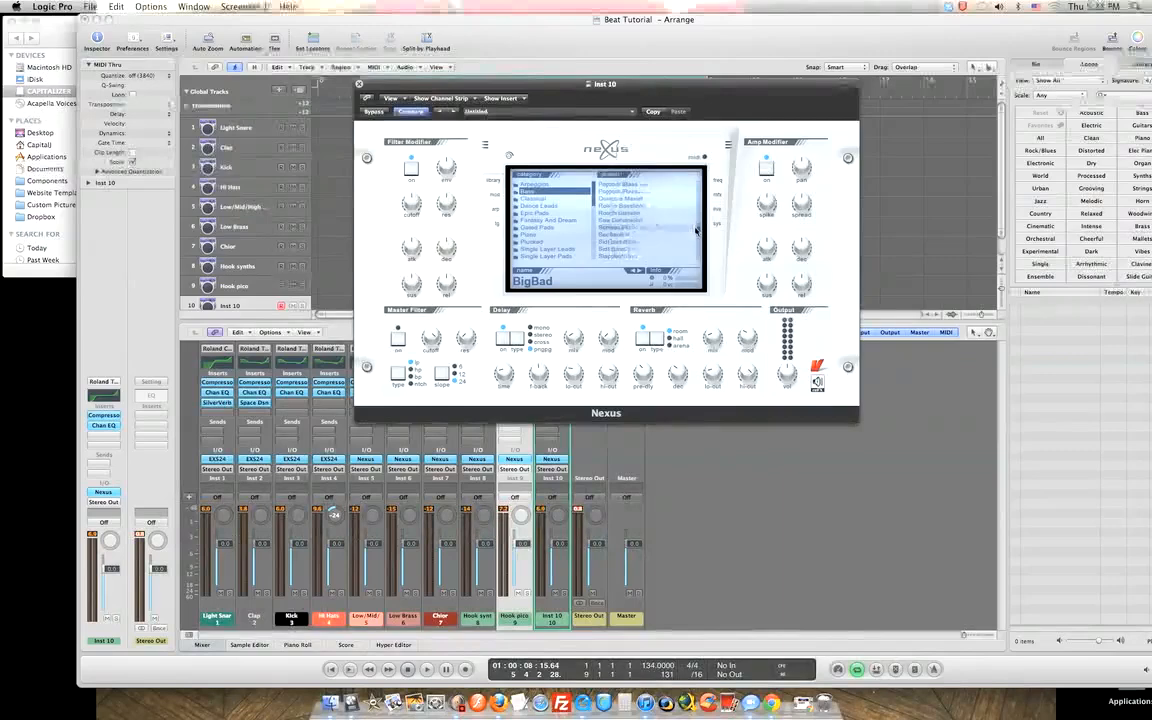
scroll(697, 230, down, 1)
scroll(697, 233, down, 1)
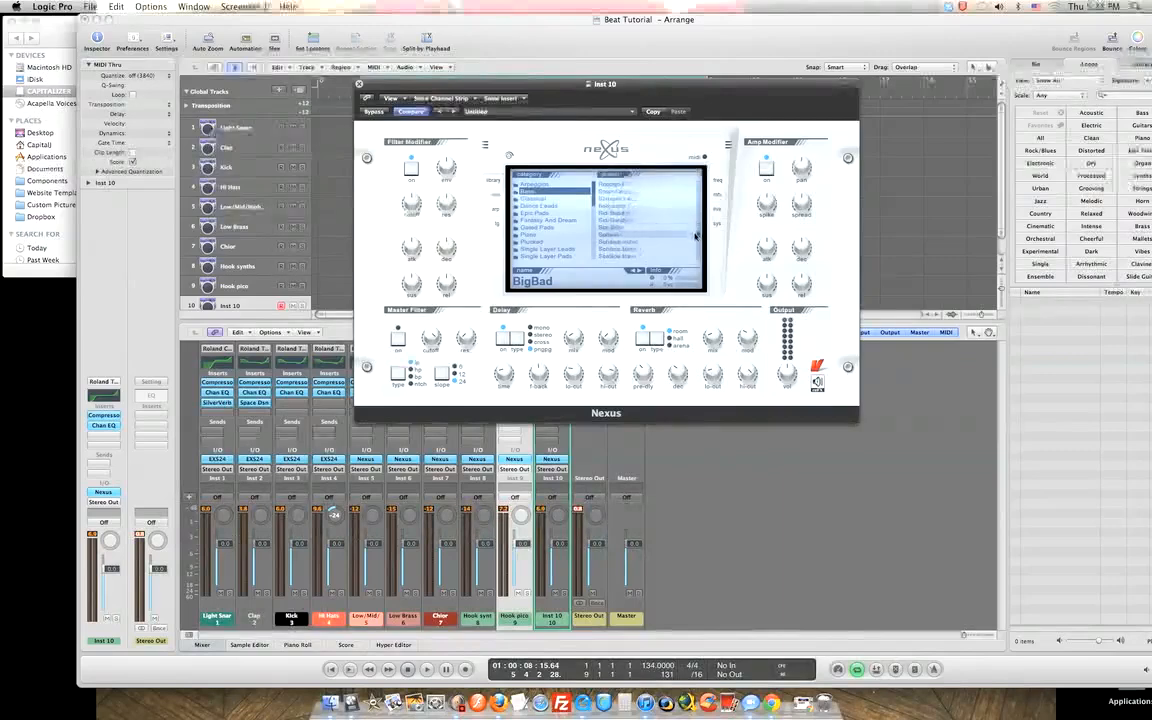
scroll(695, 238, down, 5)
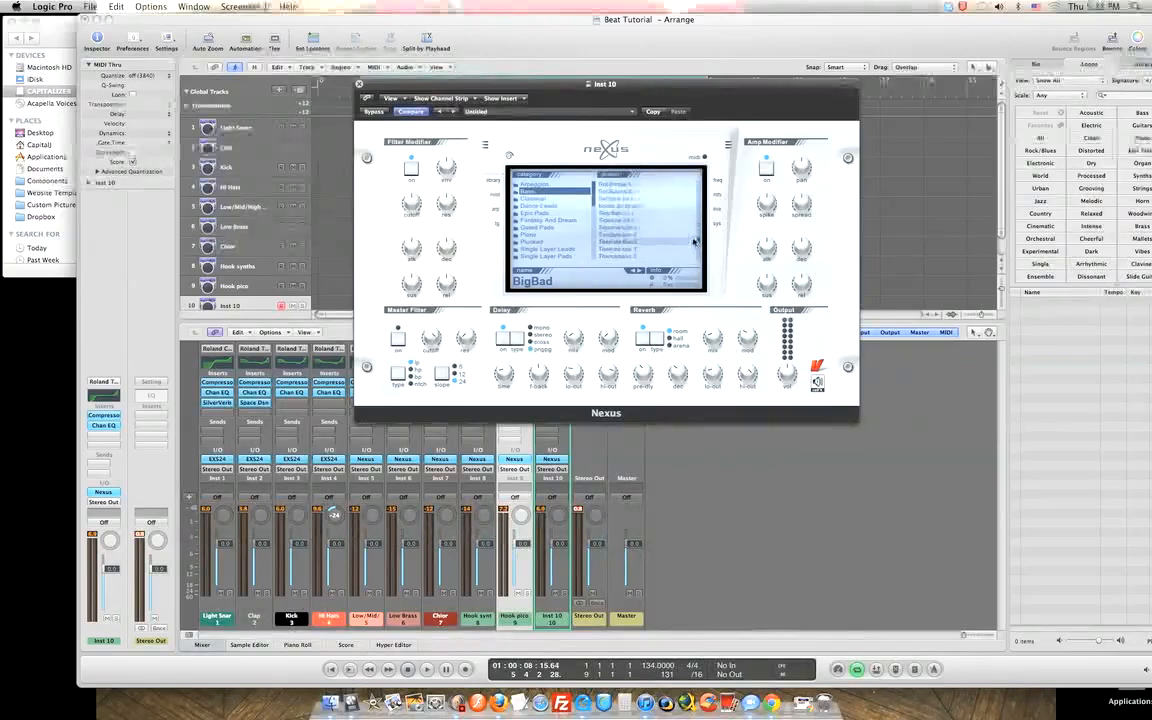
scroll(694, 240, down, 2)
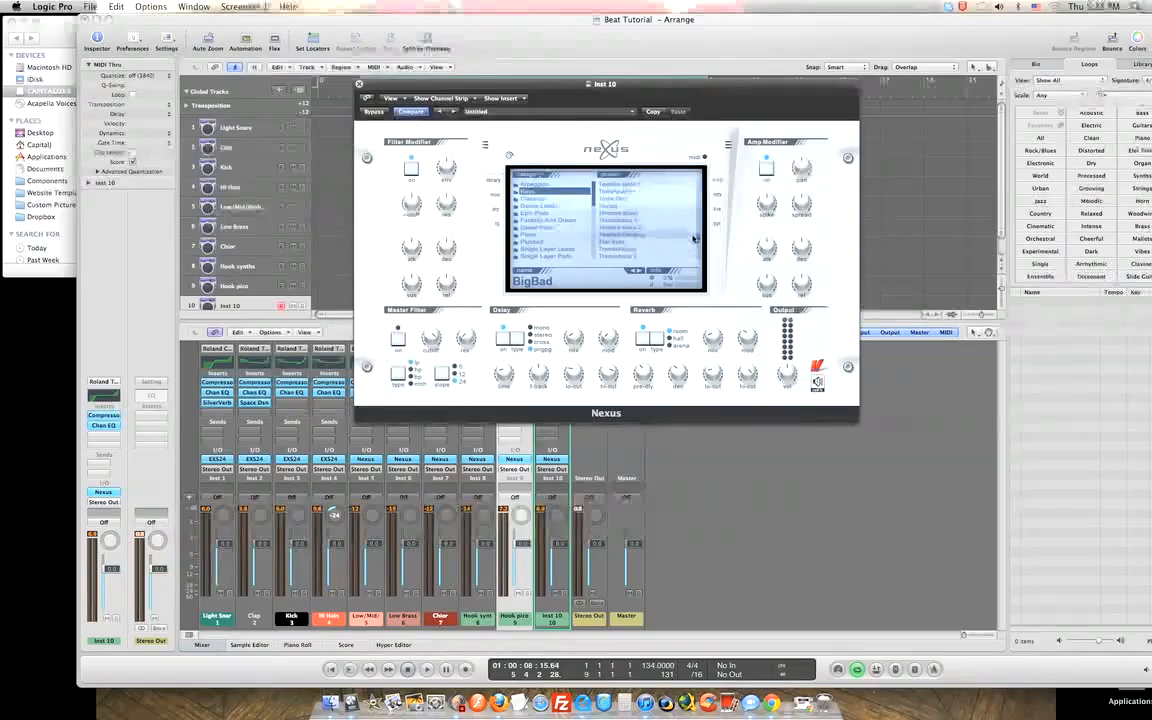
scroll(697, 237, up, 3)
click(619, 213)
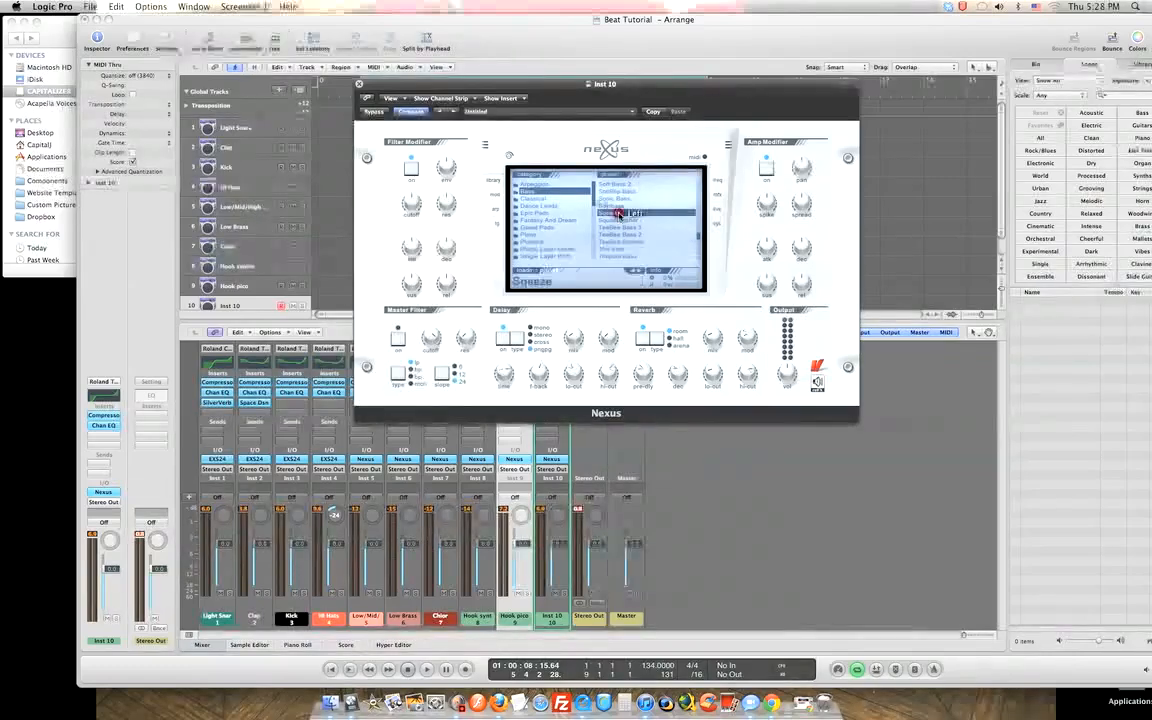
click(621, 208)
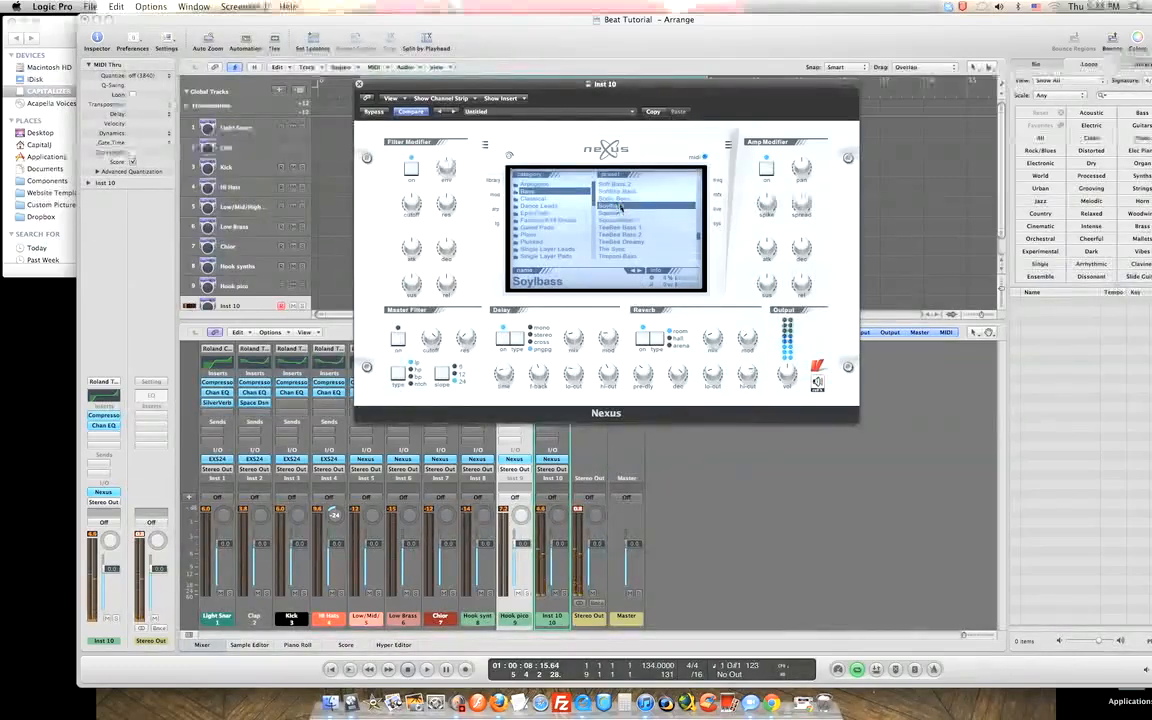
click(617, 198)
drag(700, 241, 700, 232)
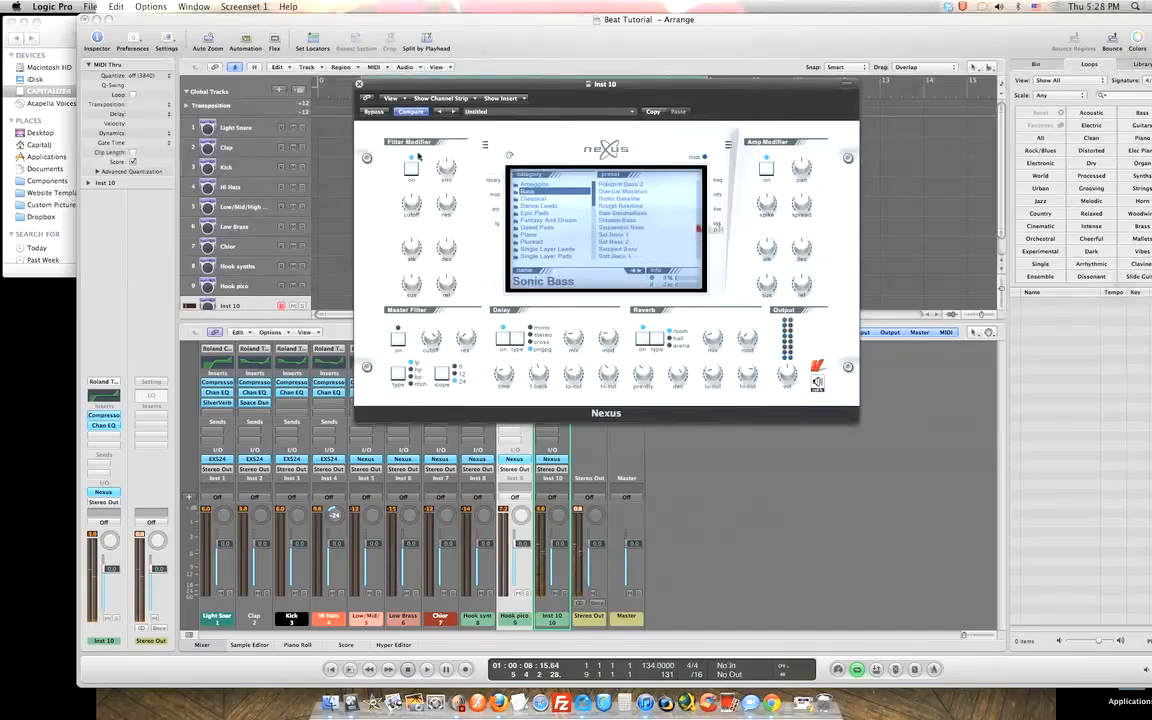
click(359, 84)
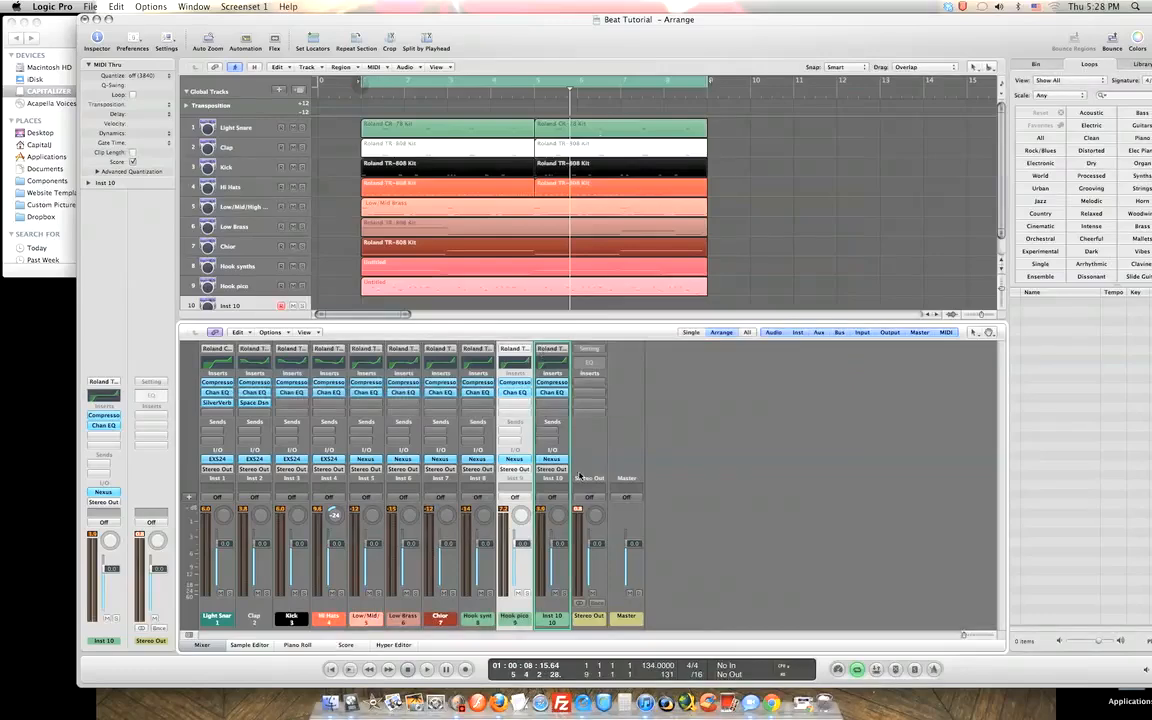
Load the Thumbstroke Bass channel strip setting from 03 Bass > 02 Electric Bass on track 10.
click(551, 352)
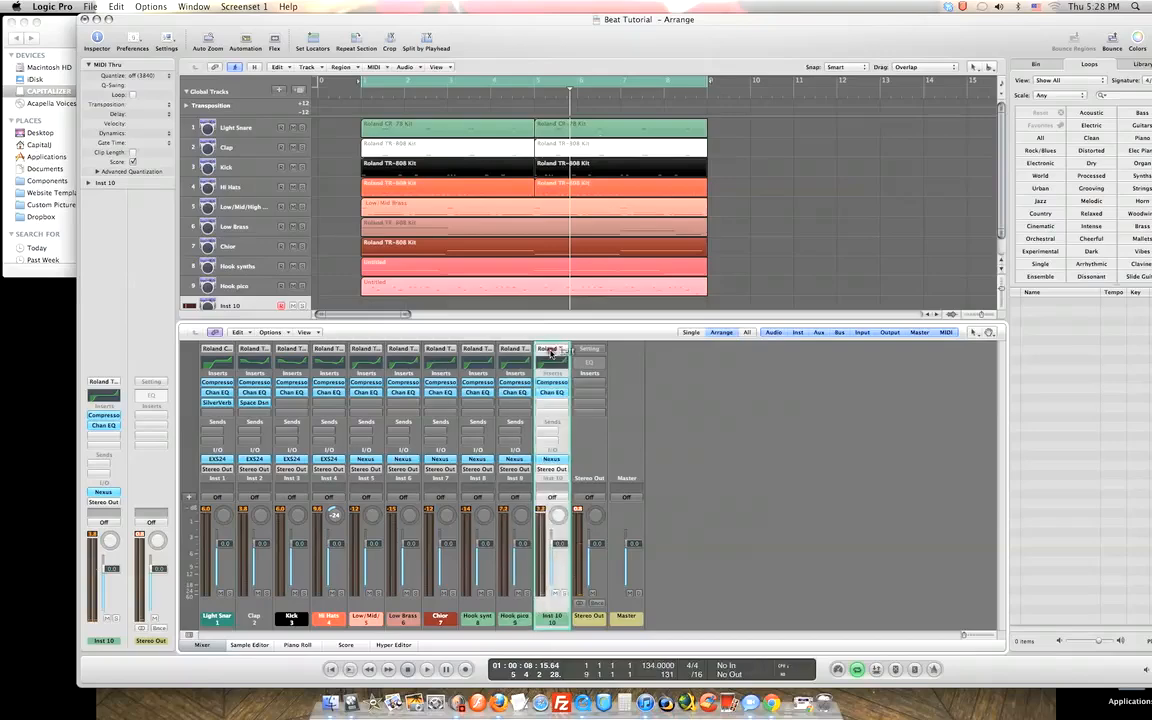
click(551, 350)
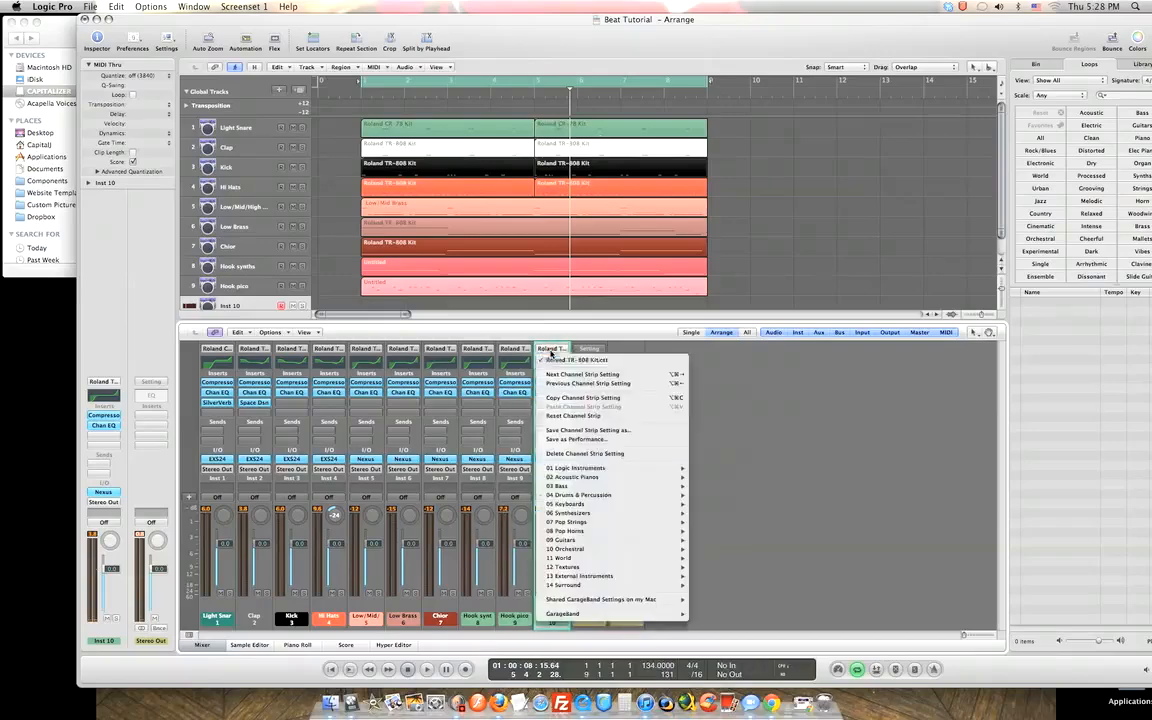
mouse_move(598, 495)
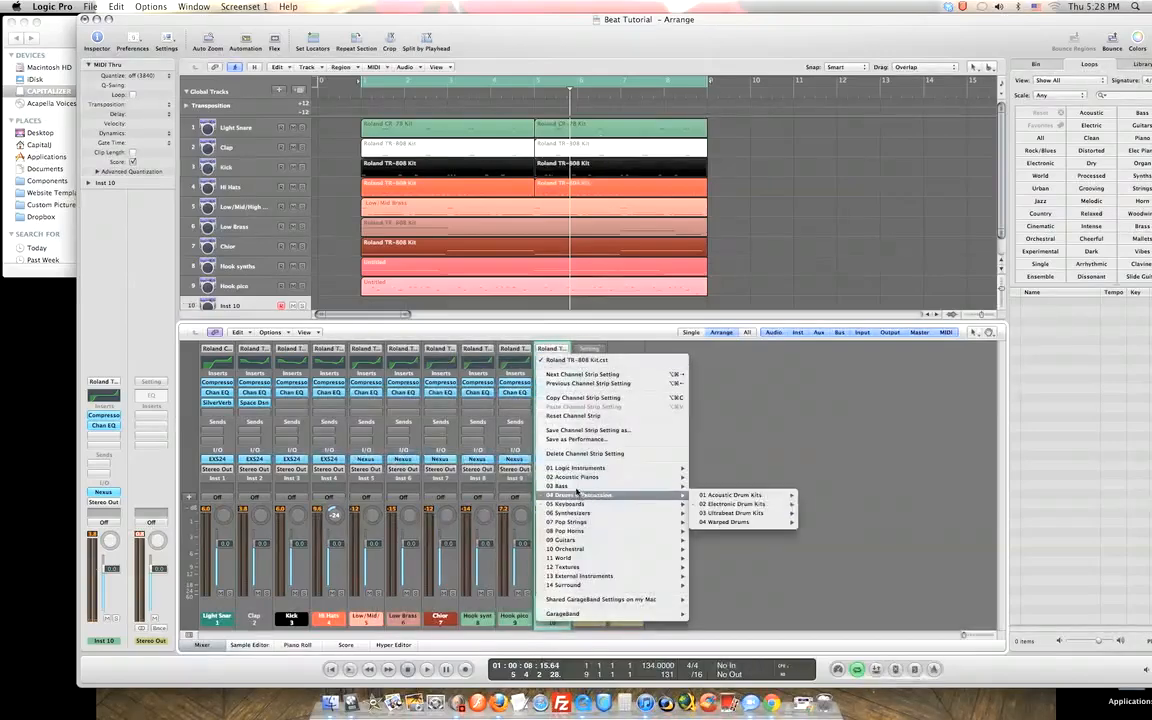
mouse_move(725, 497)
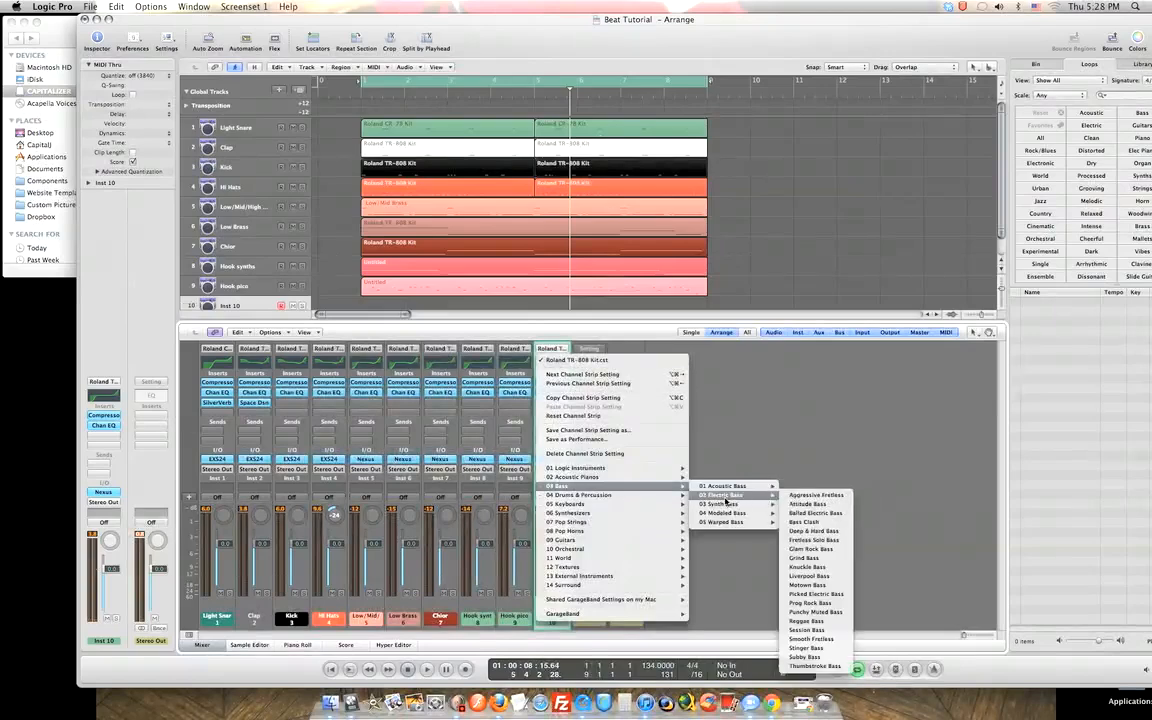
click(800, 658)
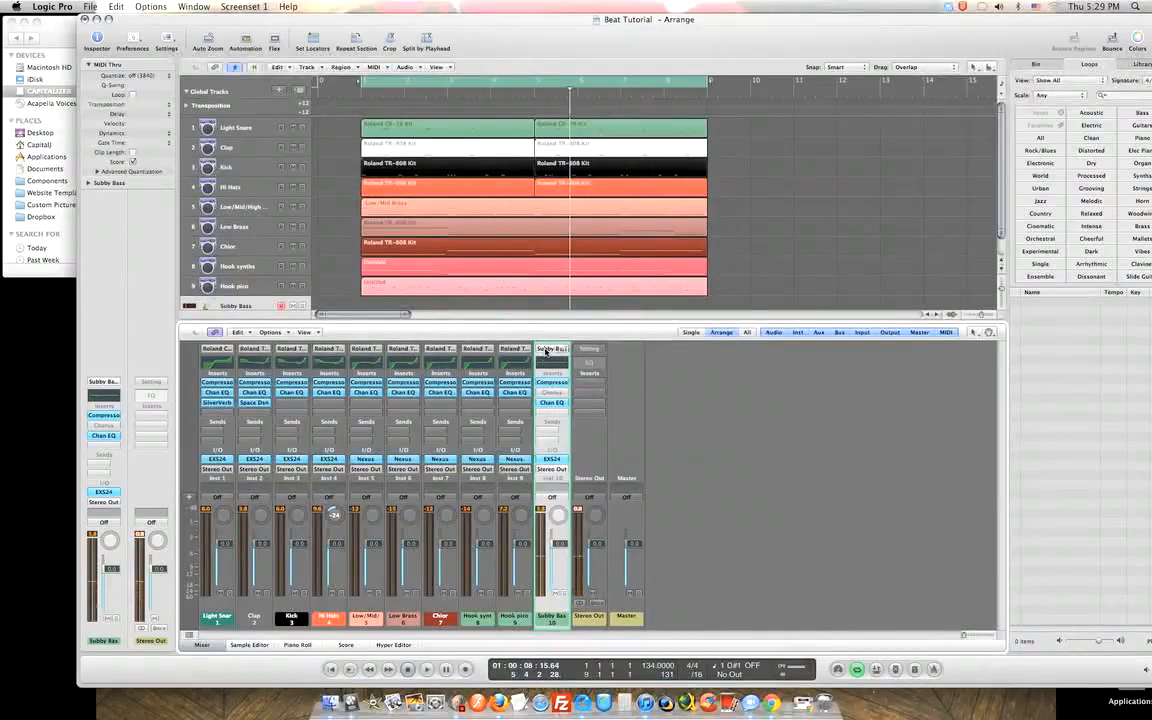
click(545, 349)
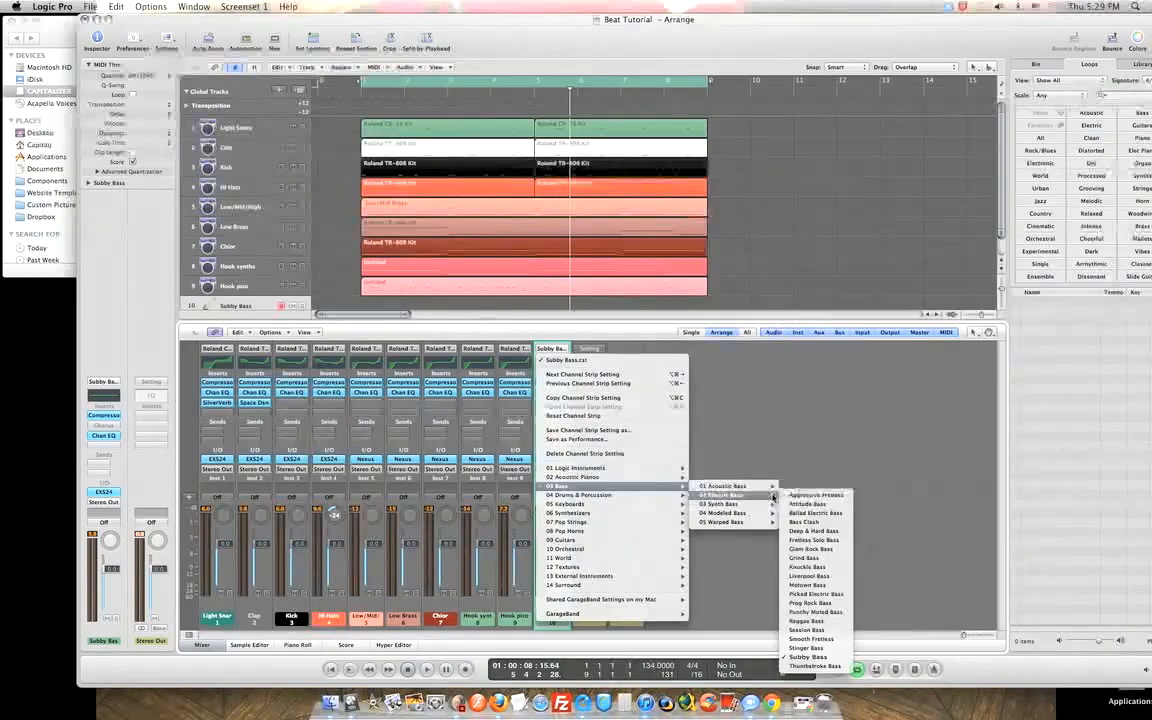
click(789, 639)
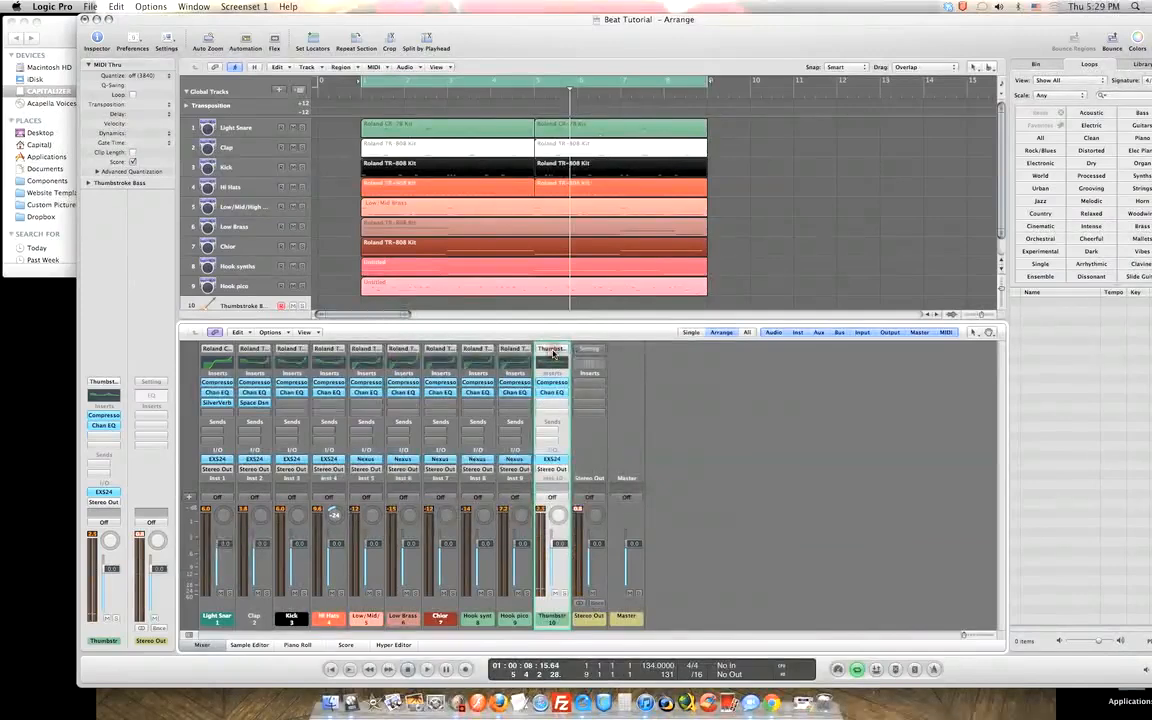
click(552, 350)
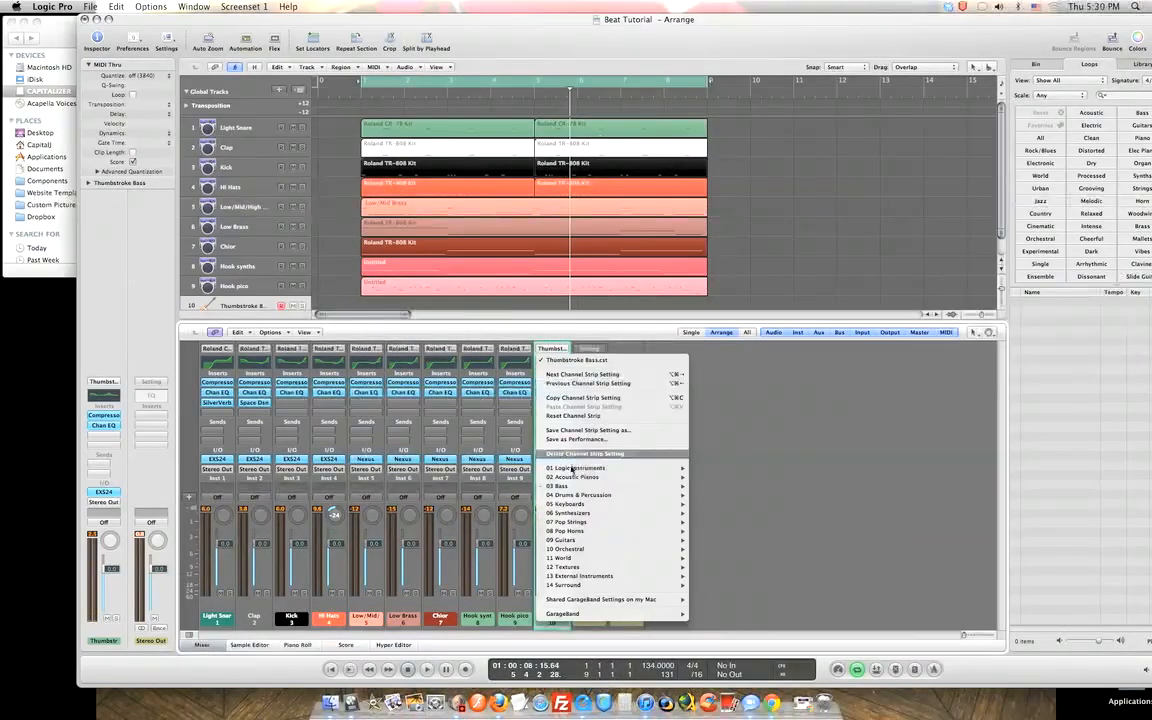
mouse_move(576, 468)
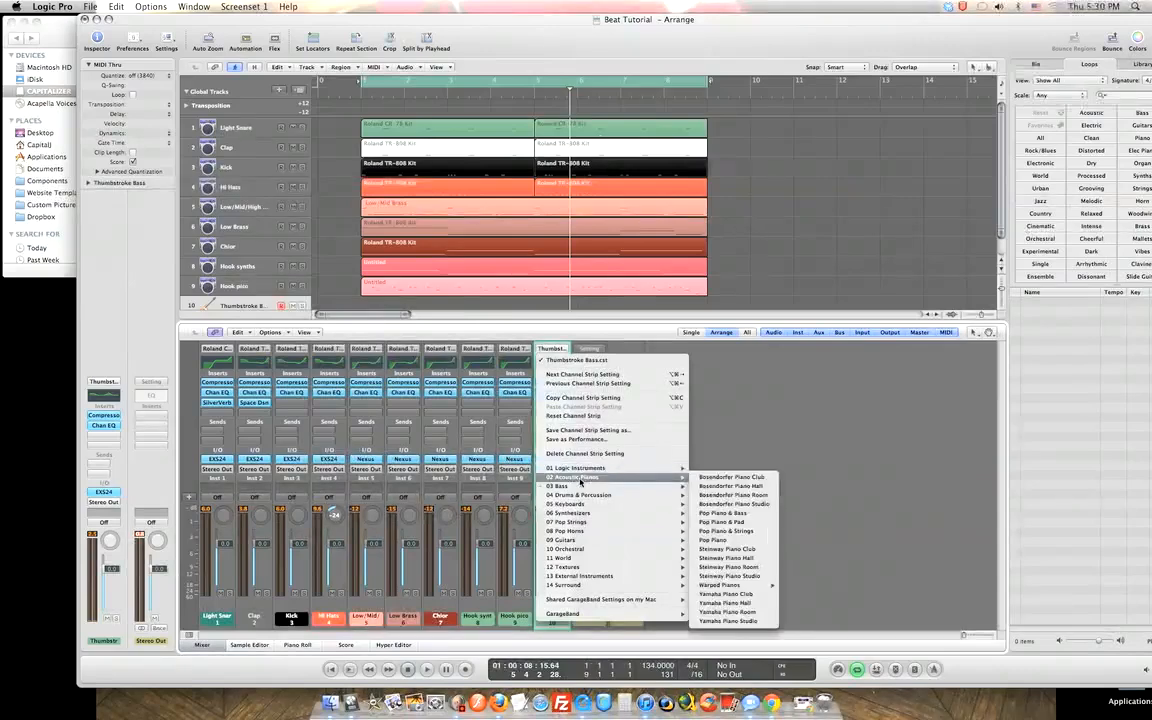
mouse_move(580, 490)
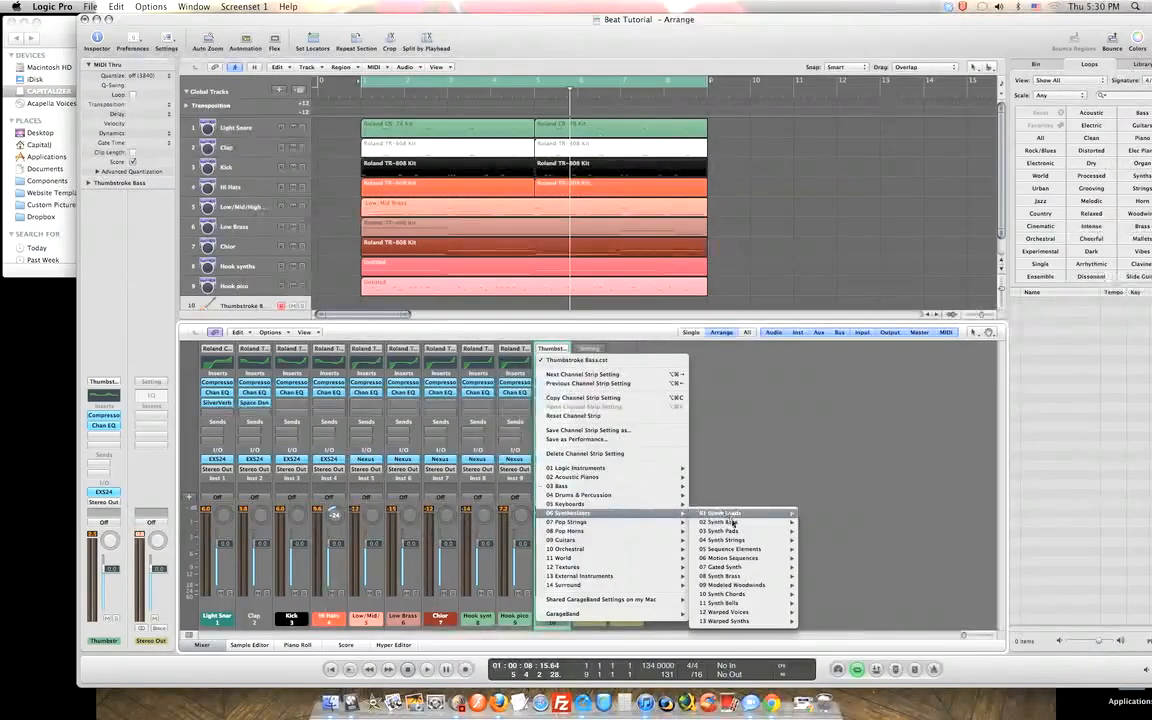
mouse_move(739, 522)
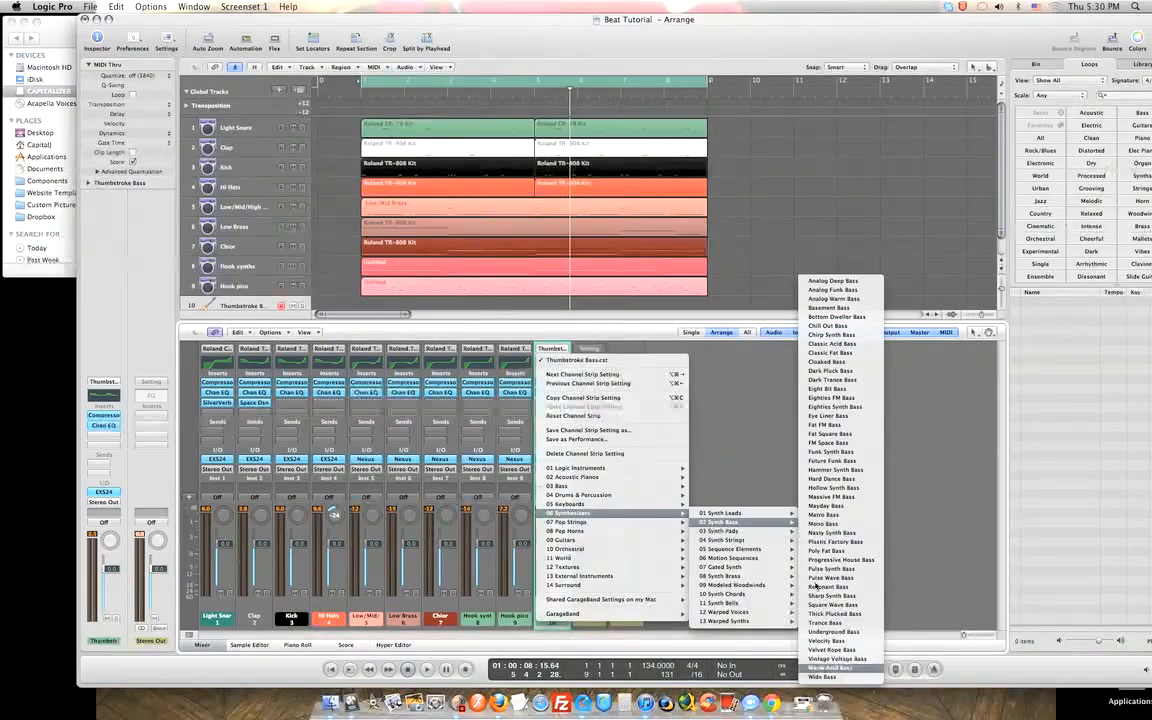
mouse_move(763, 540)
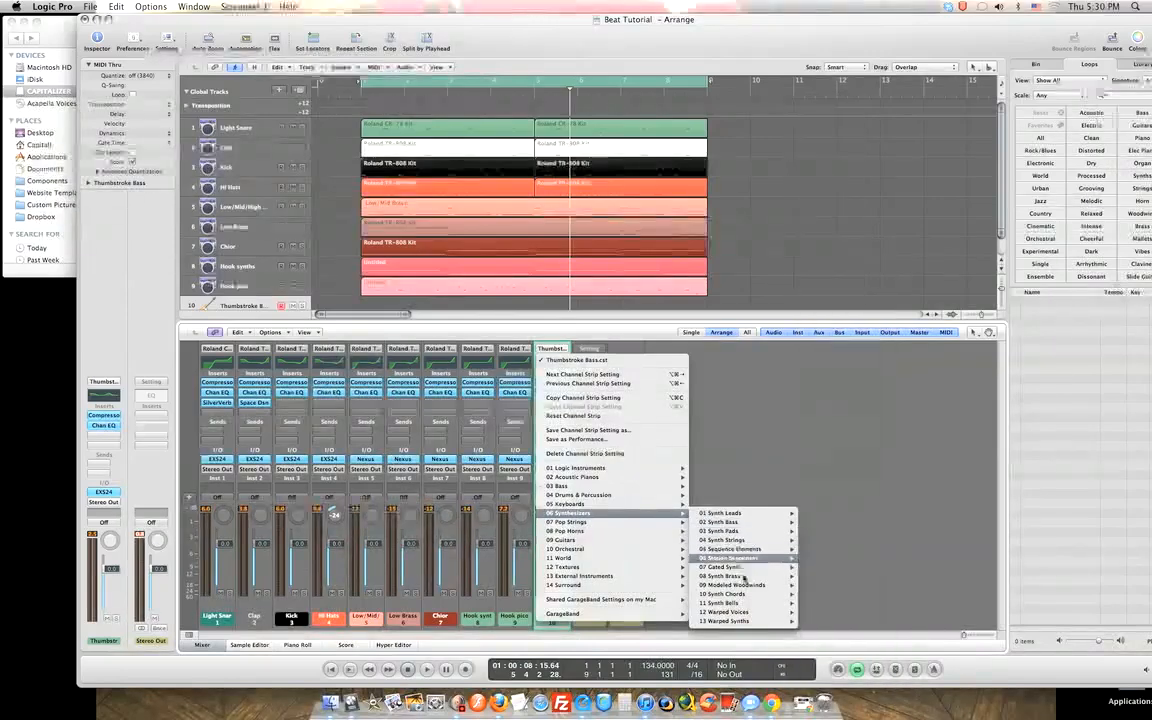
mouse_move(727, 577)
mouse_move(577, 522)
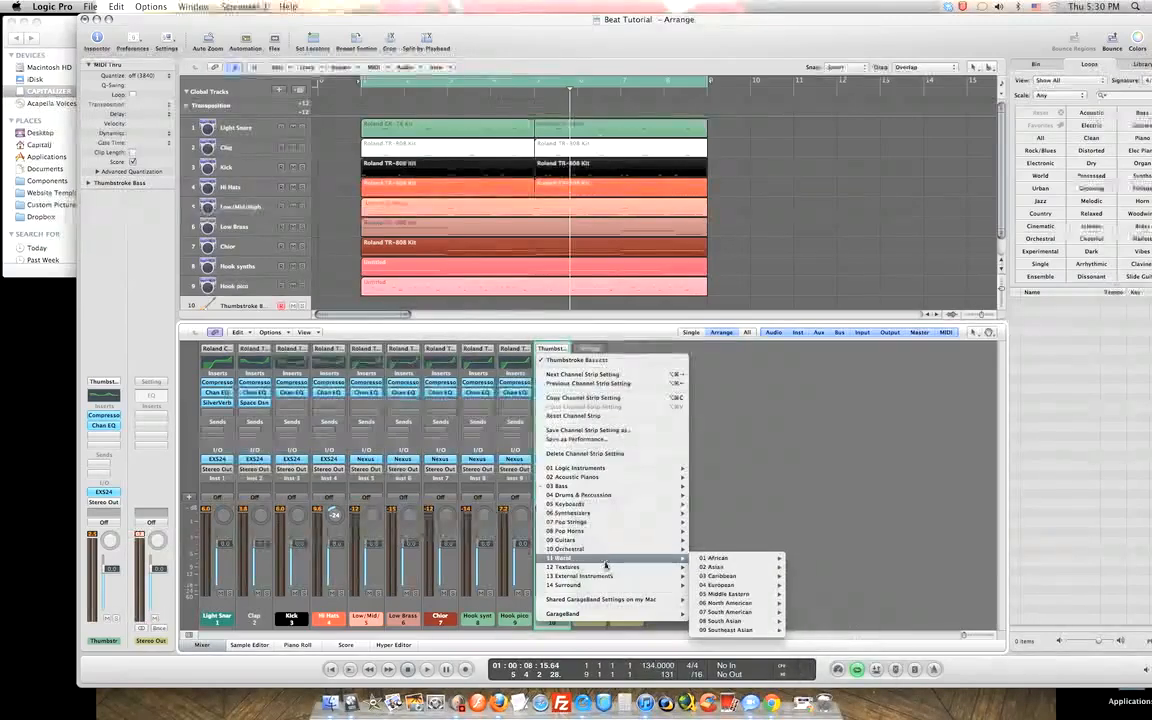
click(759, 476)
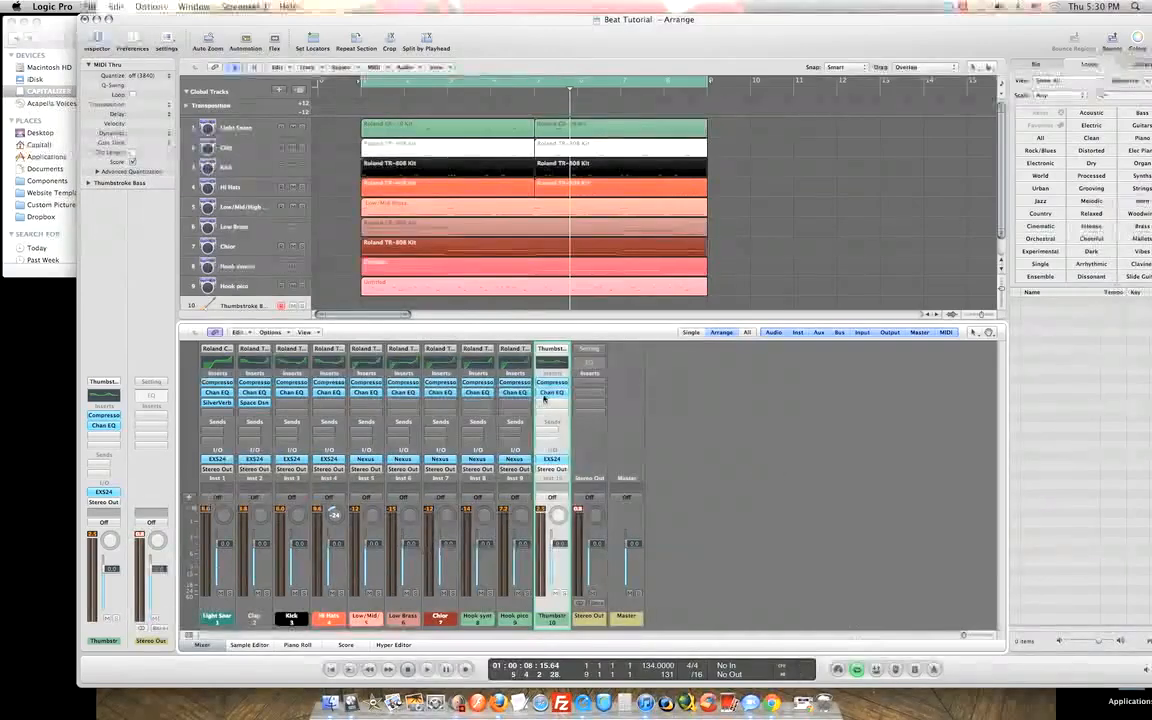
Swap track 10's instrument to EFM1, close it, then switch back to EXS24 (Sampler).
click(555, 461)
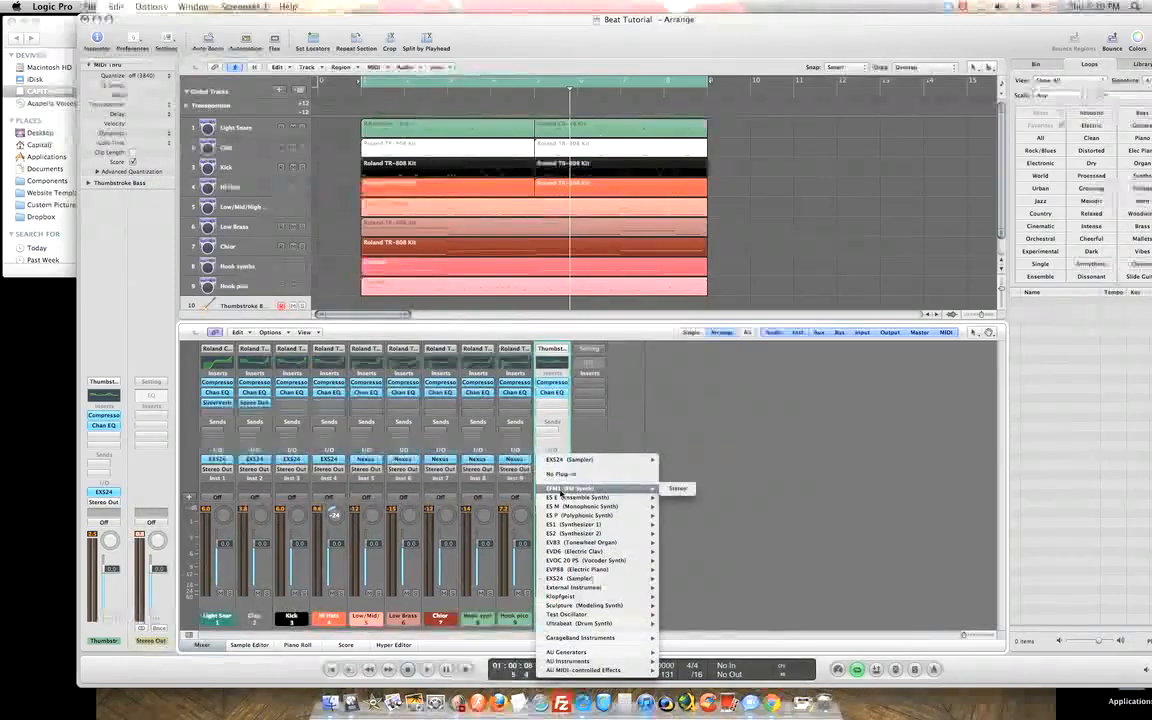
click(677, 488)
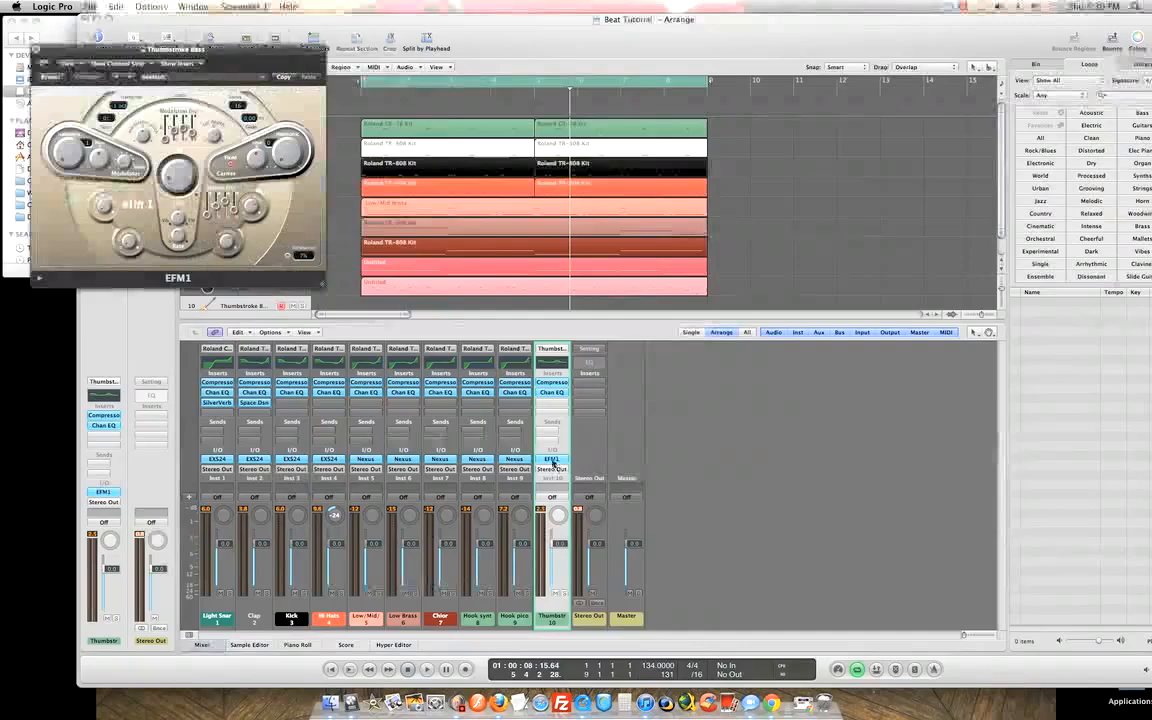
click(37, 47)
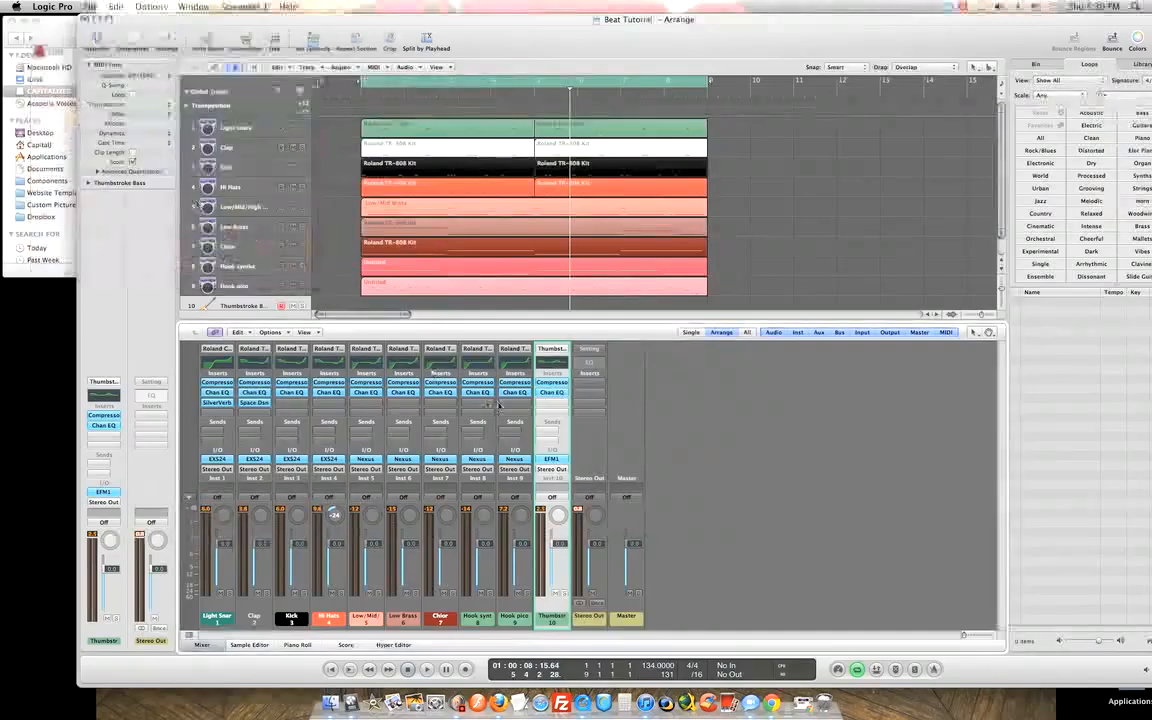
click(553, 459)
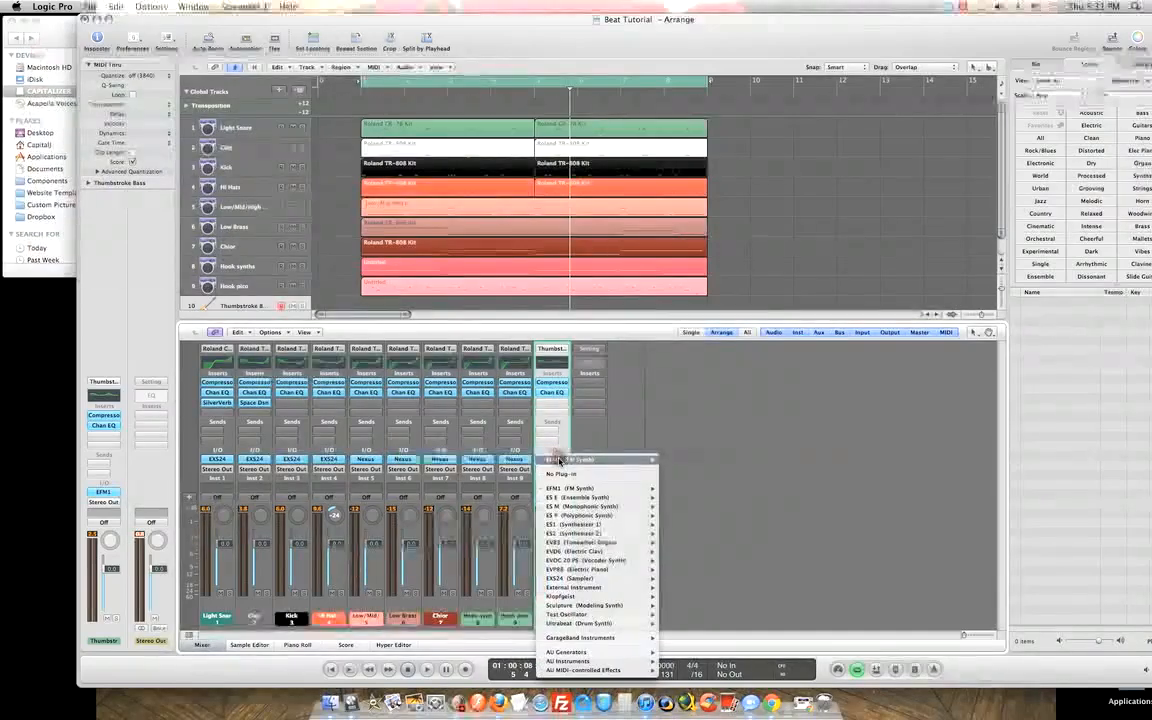
mouse_move(565, 489)
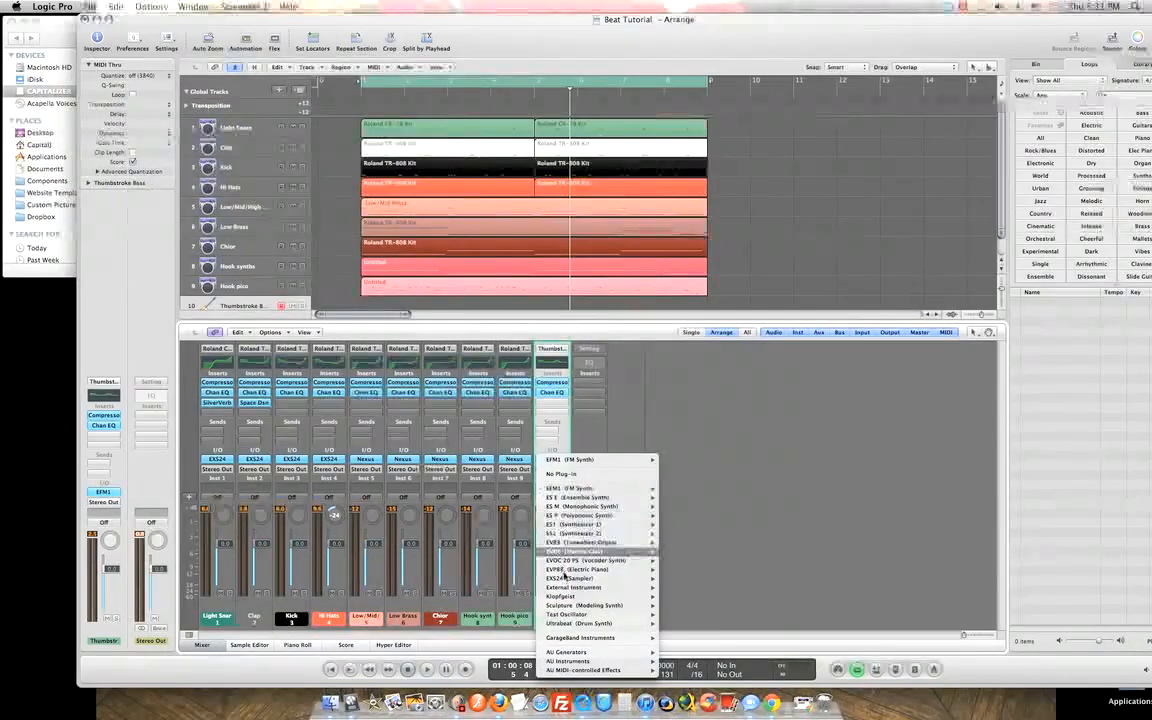
click(566, 579)
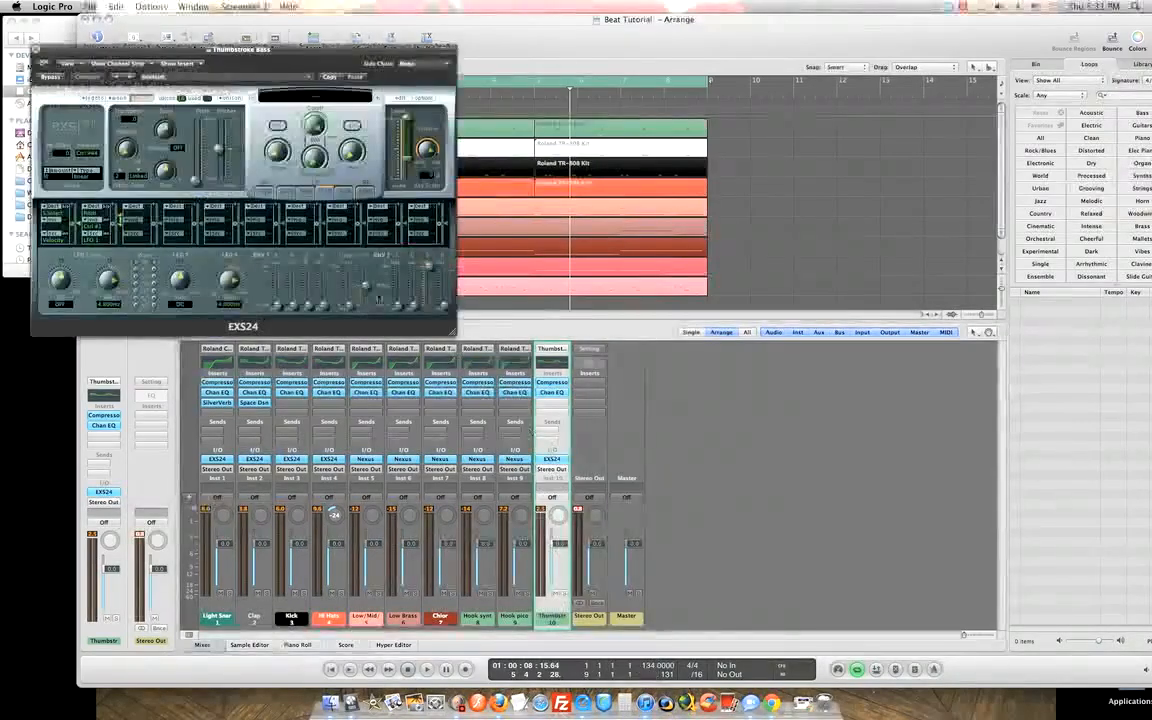
Browse the EXS24 bass patches and load the Sub Bass patch, skipping the missing-file warning.
click(300, 97)
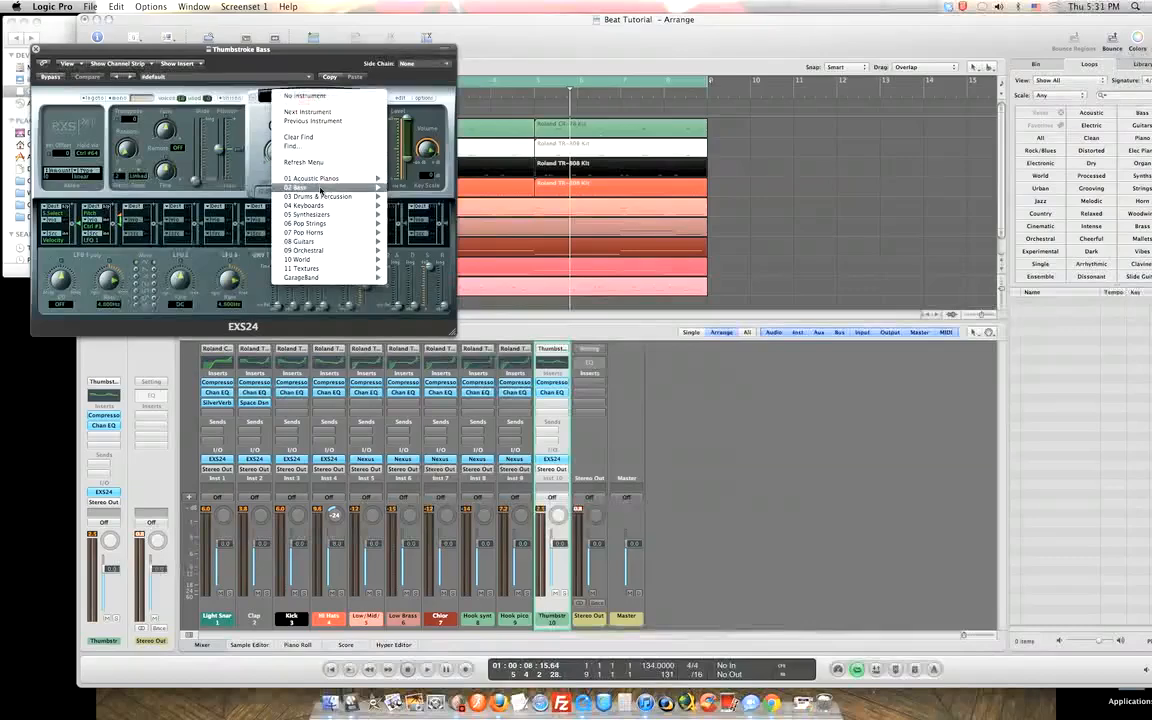
mouse_move(330, 187)
mouse_move(431, 187)
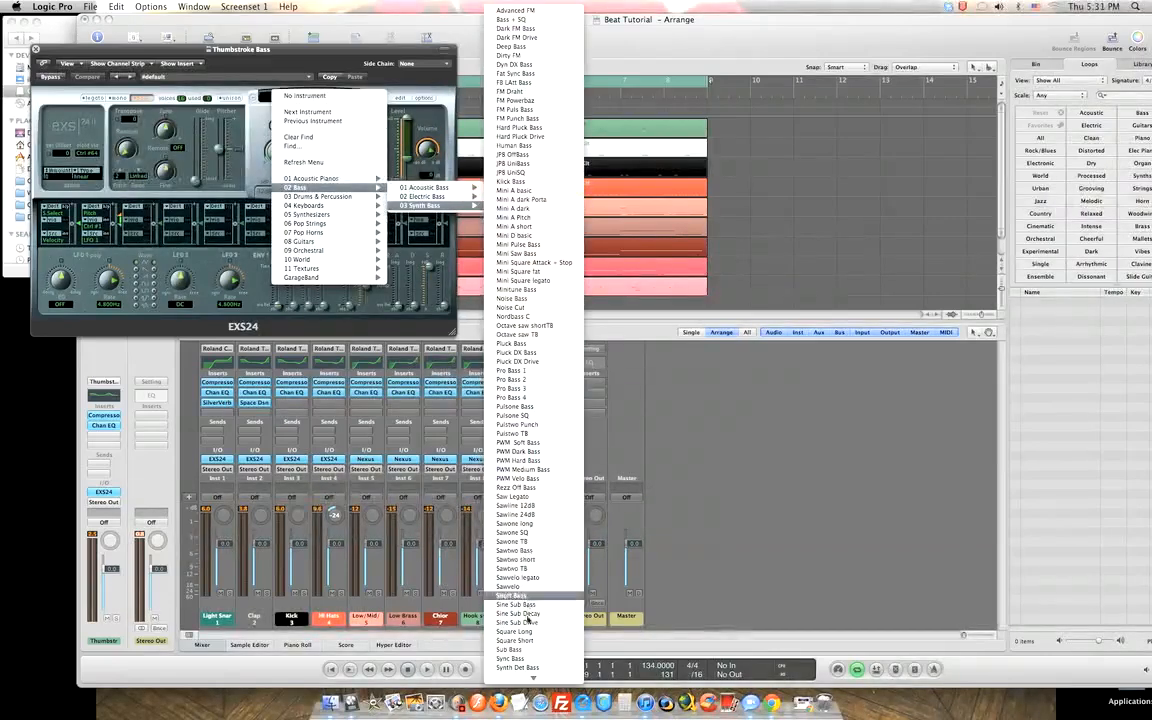
mouse_move(533, 679)
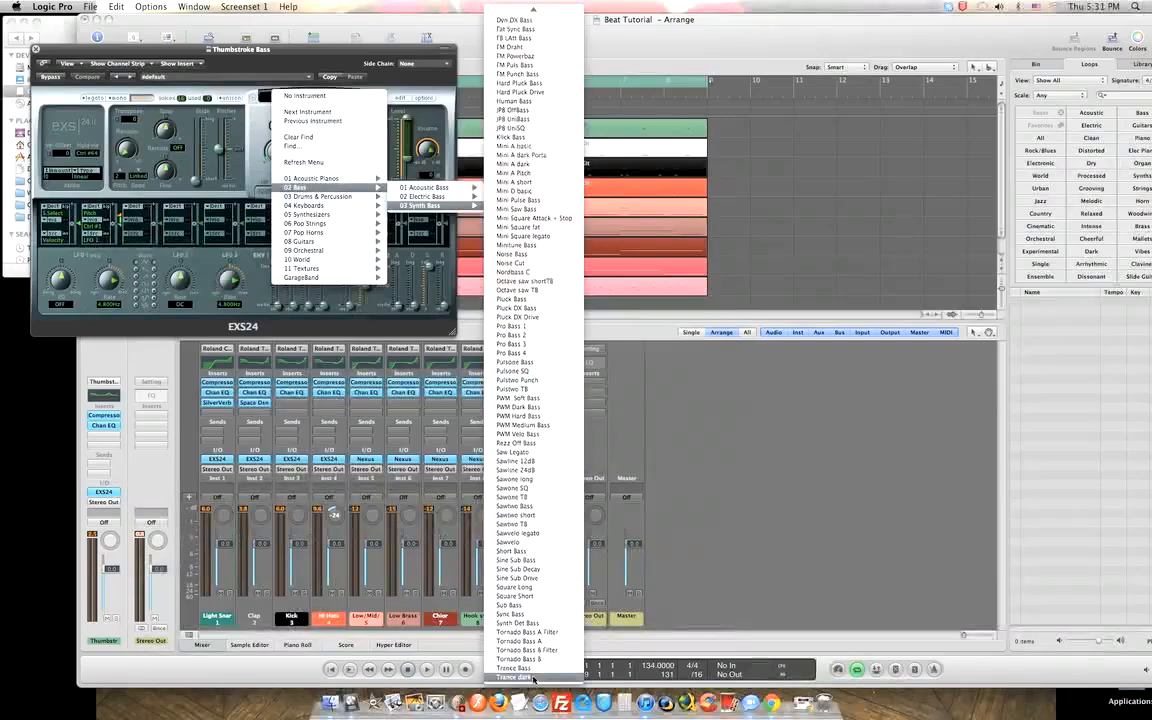
click(512, 610)
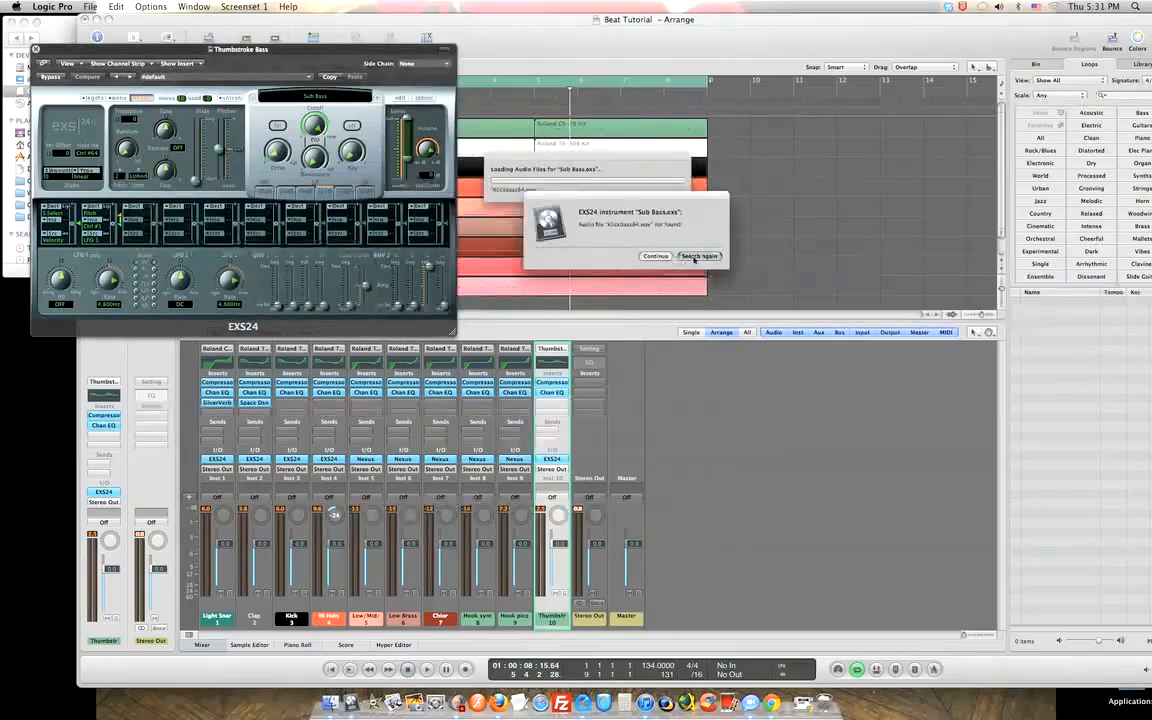
click(662, 257)
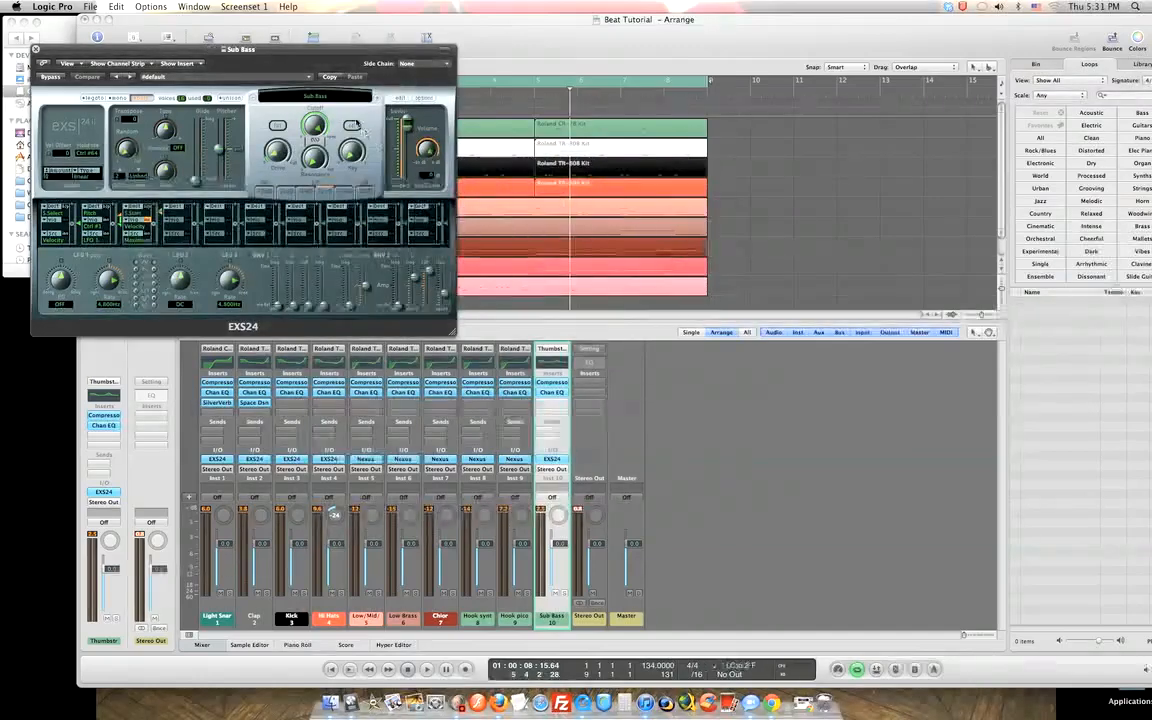
Try the Square Short patch, step back to Sine Sub Decay, and move the sampler window aside.
click(318, 98)
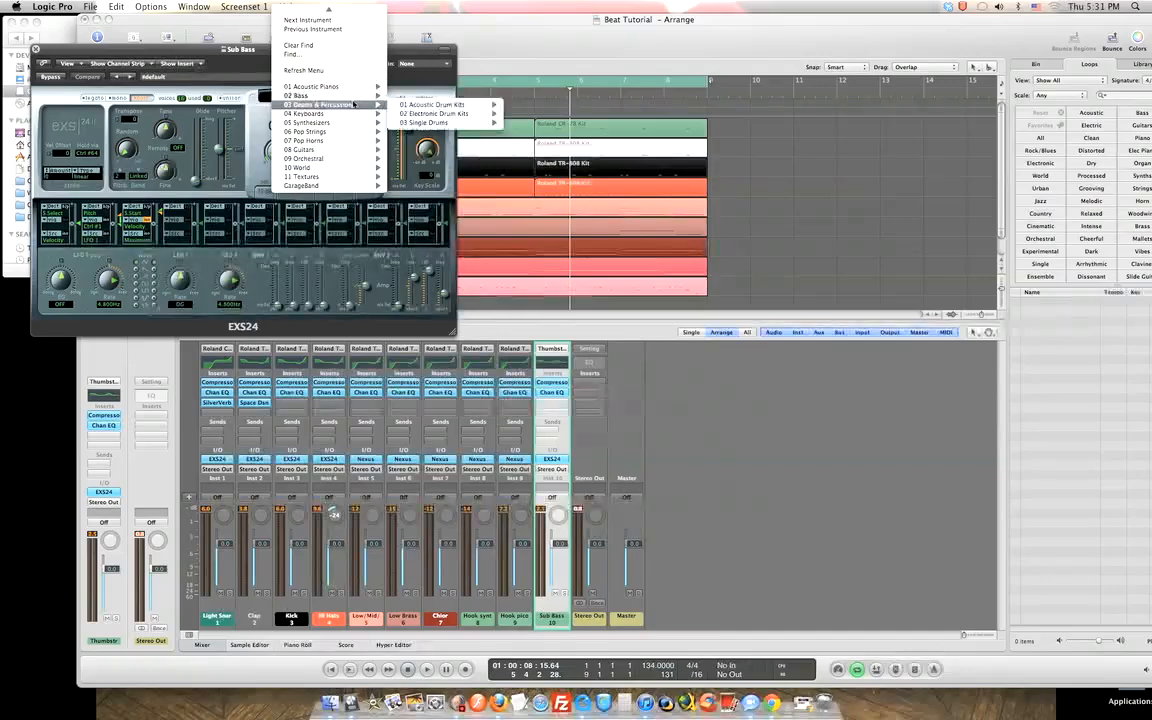
mouse_move(369, 96)
mouse_move(430, 113)
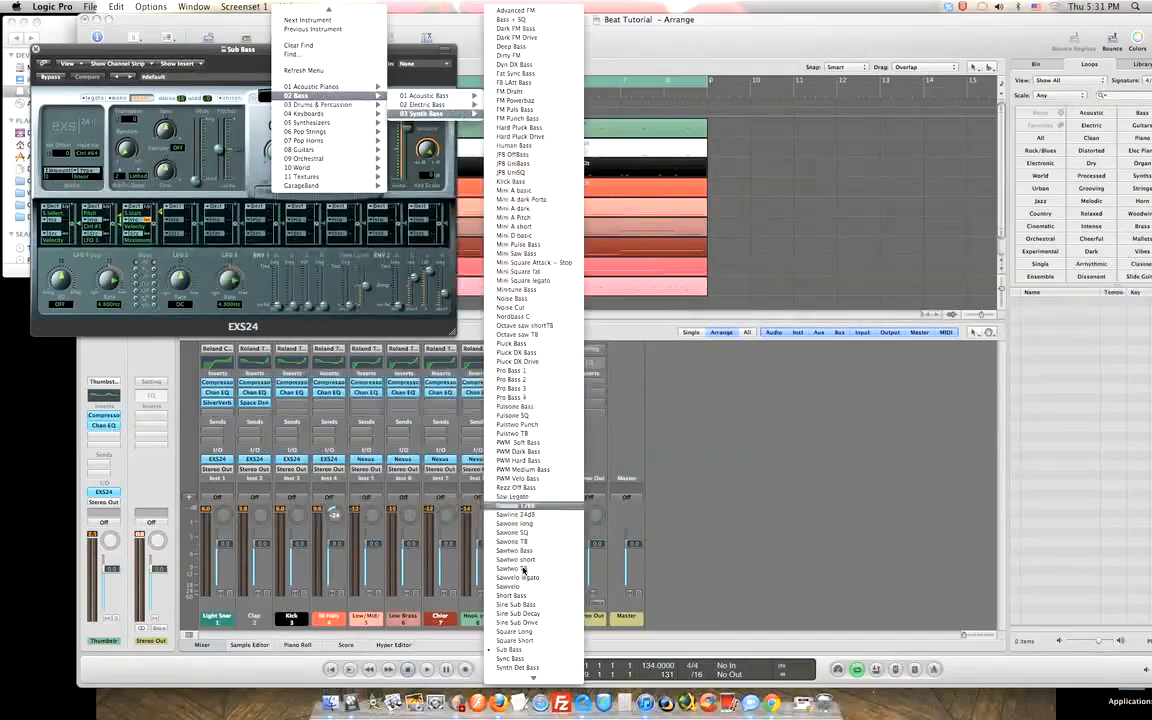
click(510, 640)
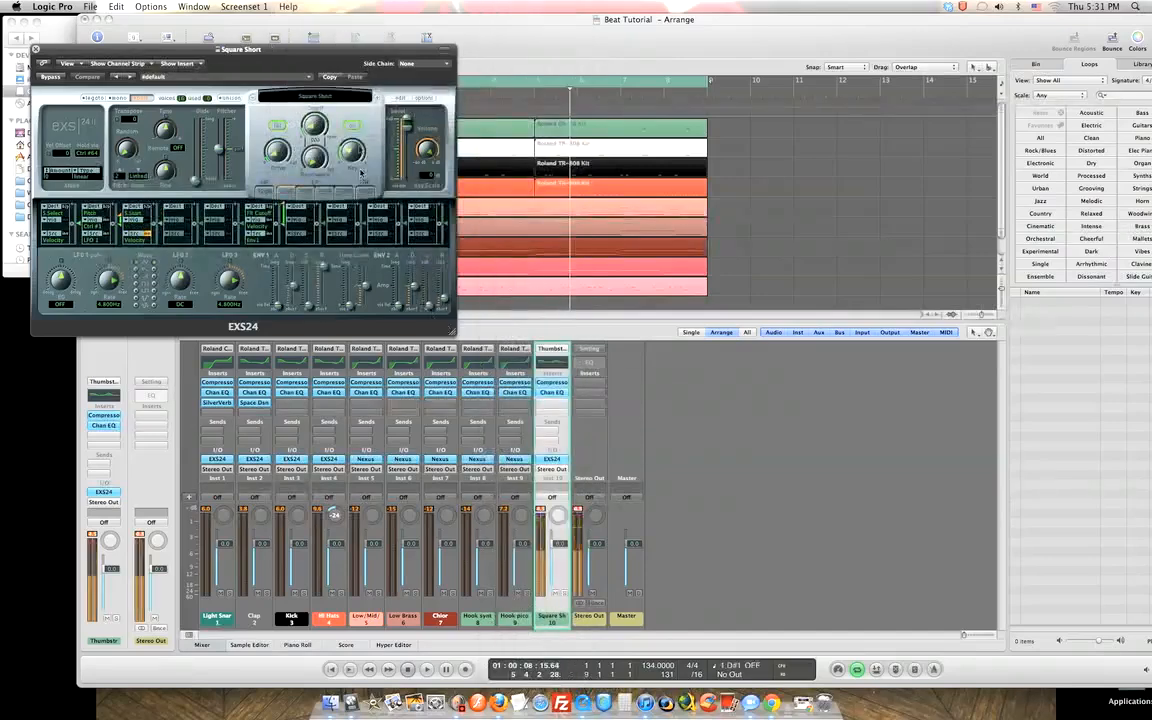
click(253, 97)
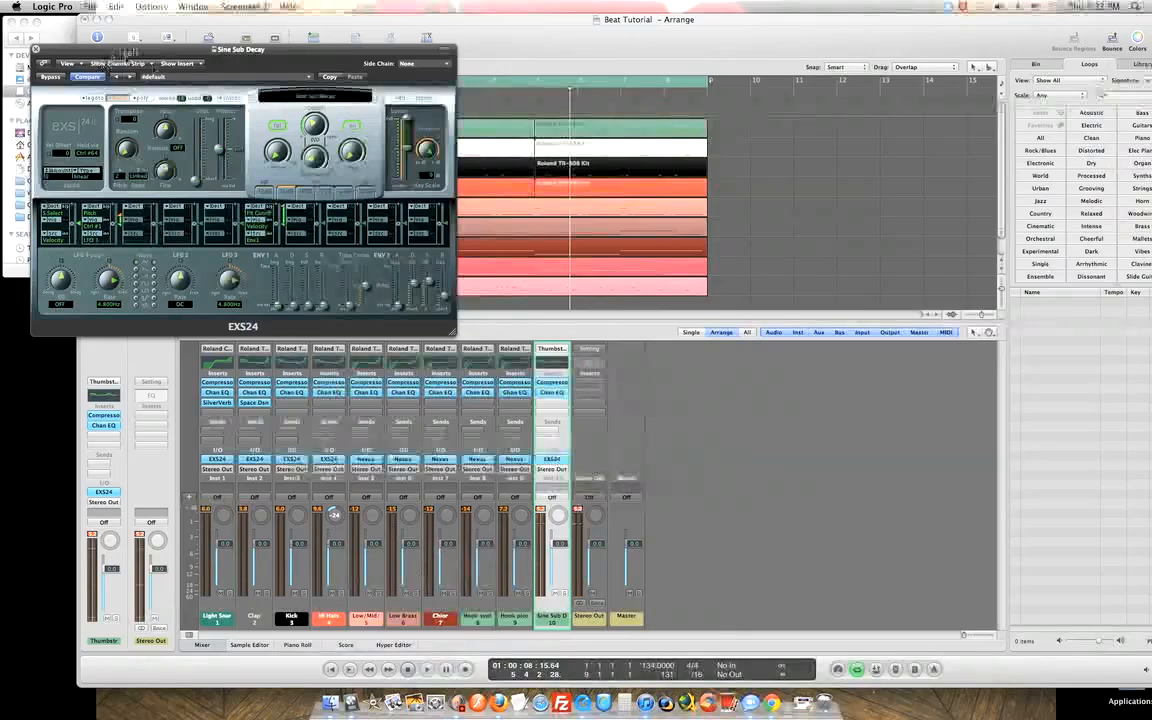
drag(110, 48, 295, 177)
drag(360, 226, 368, 225)
Close the sampler window and play the beat from the start.
click(281, 224)
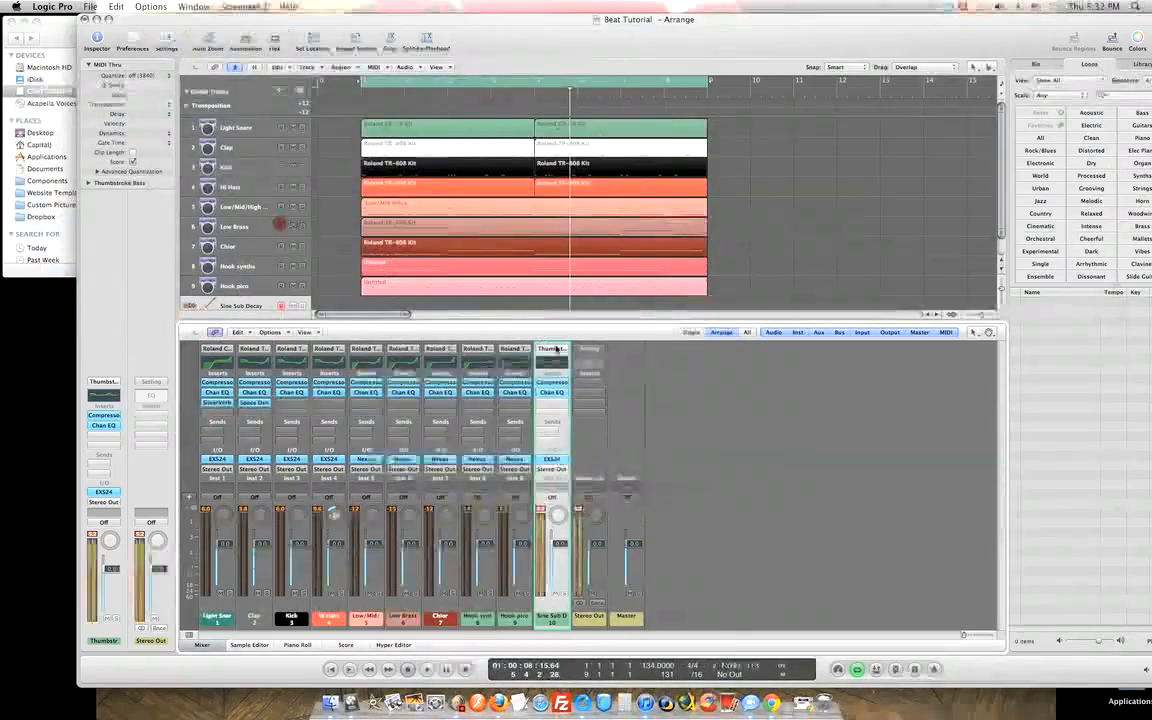
key(space)
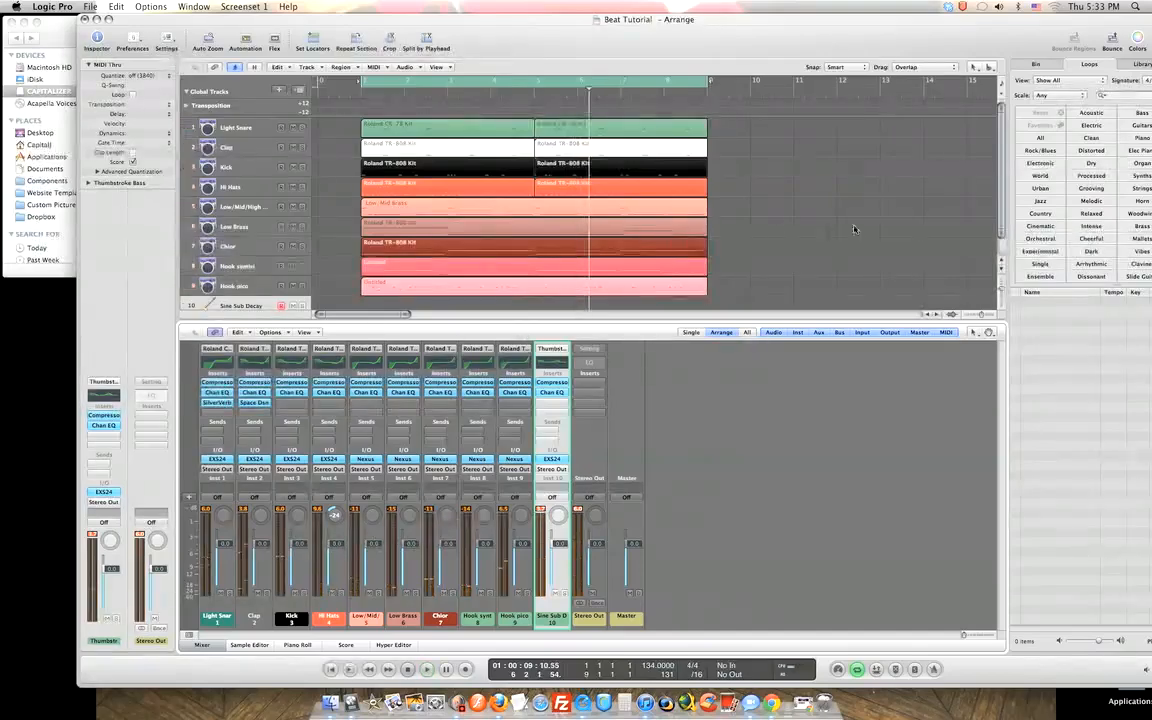
Record a Sine Sub Decay take across the beat, discarding two earlier takes, and show the Piano Roll.
scroll(999, 199, down, 1)
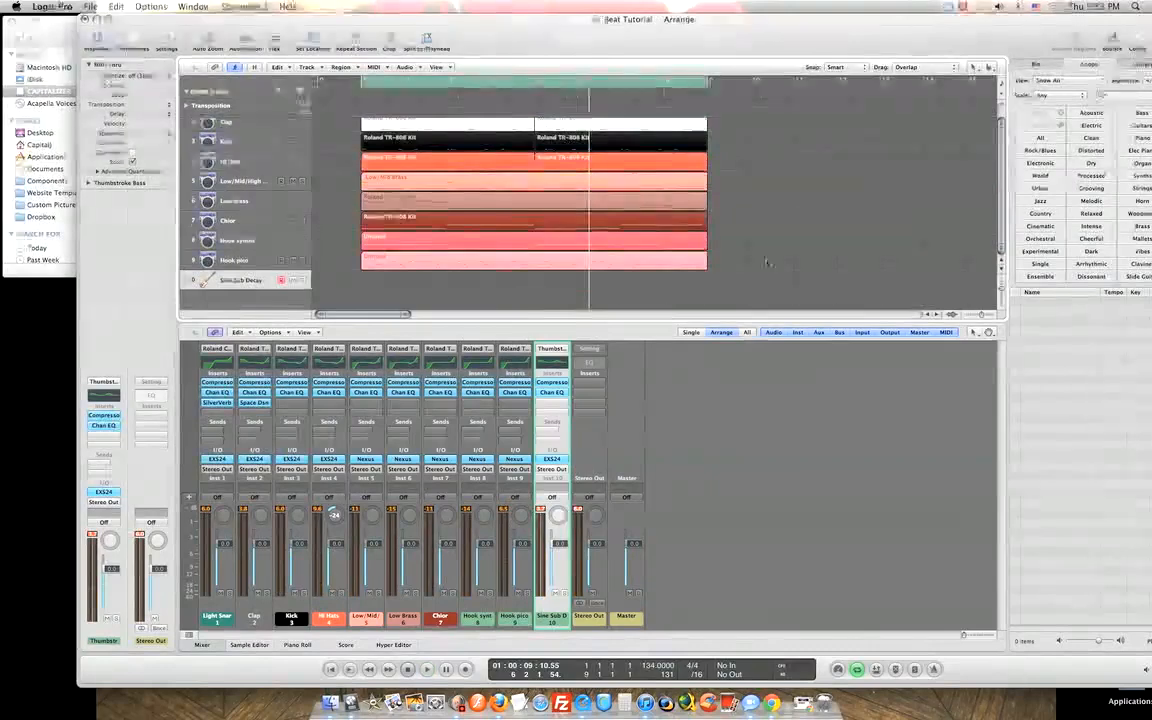
key(r)
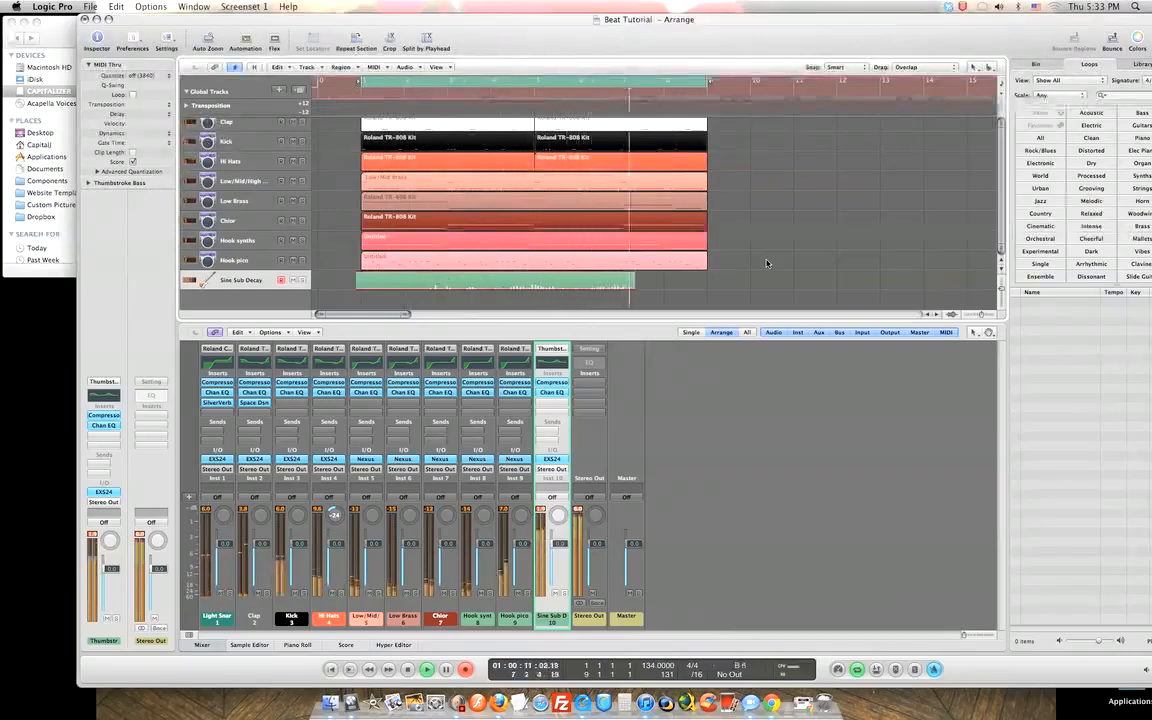
key(space)
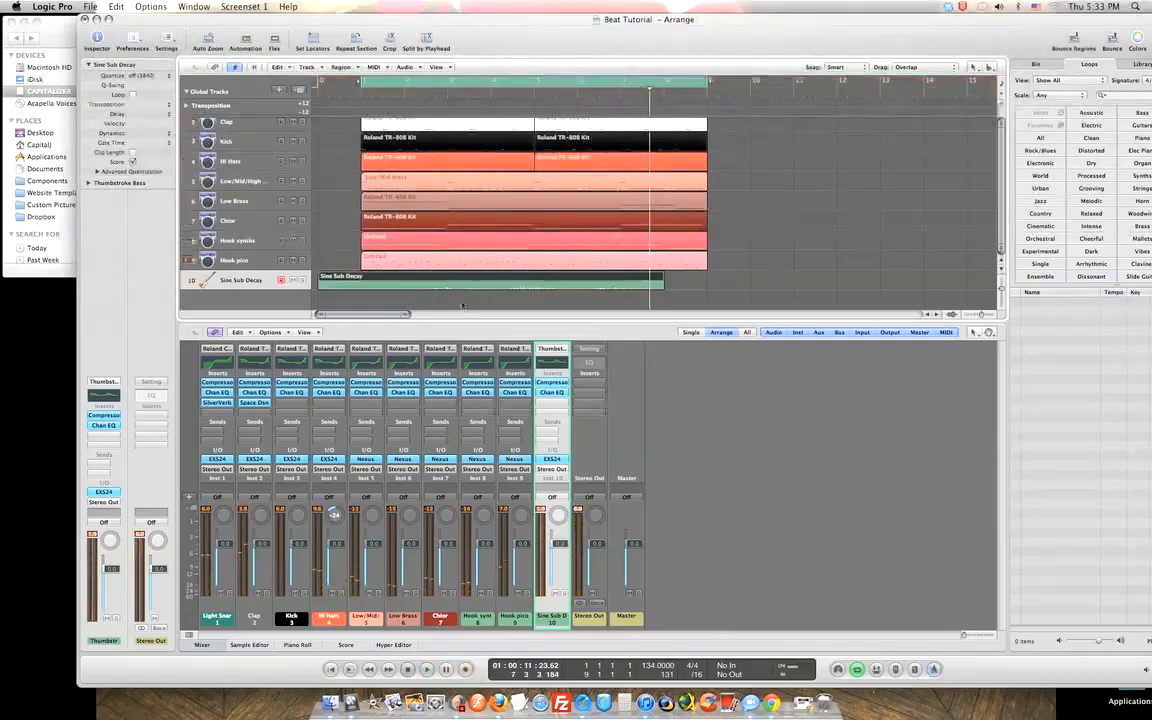
key(Delete)
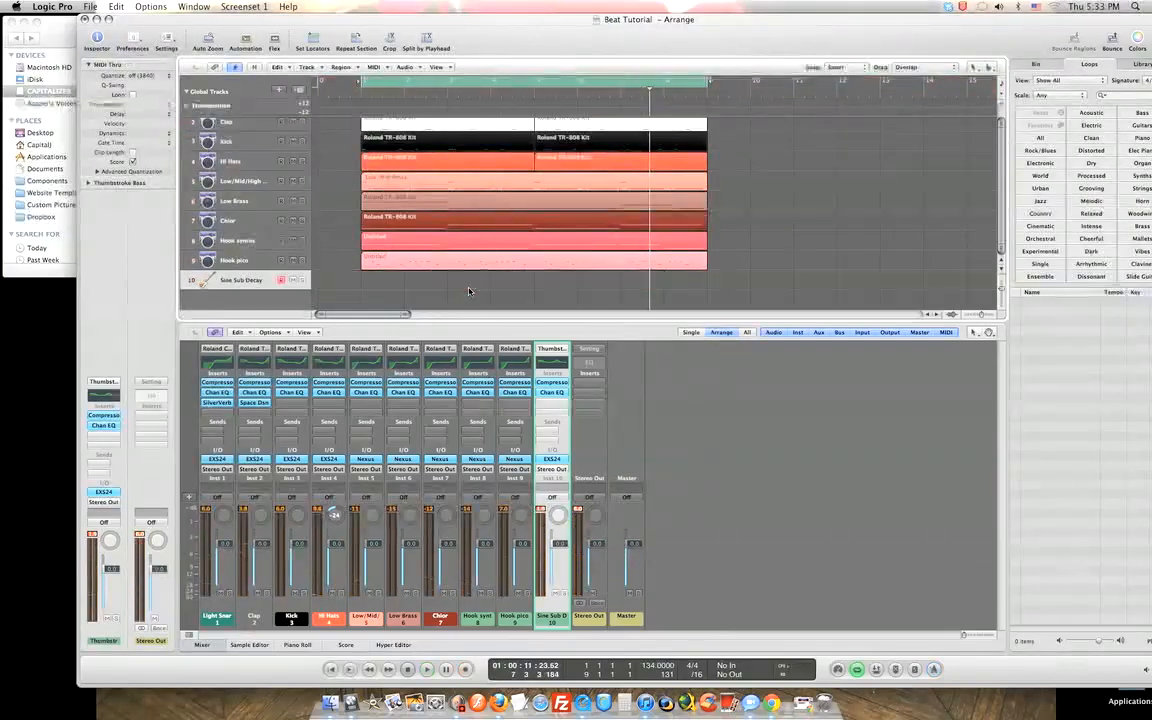
key(r)
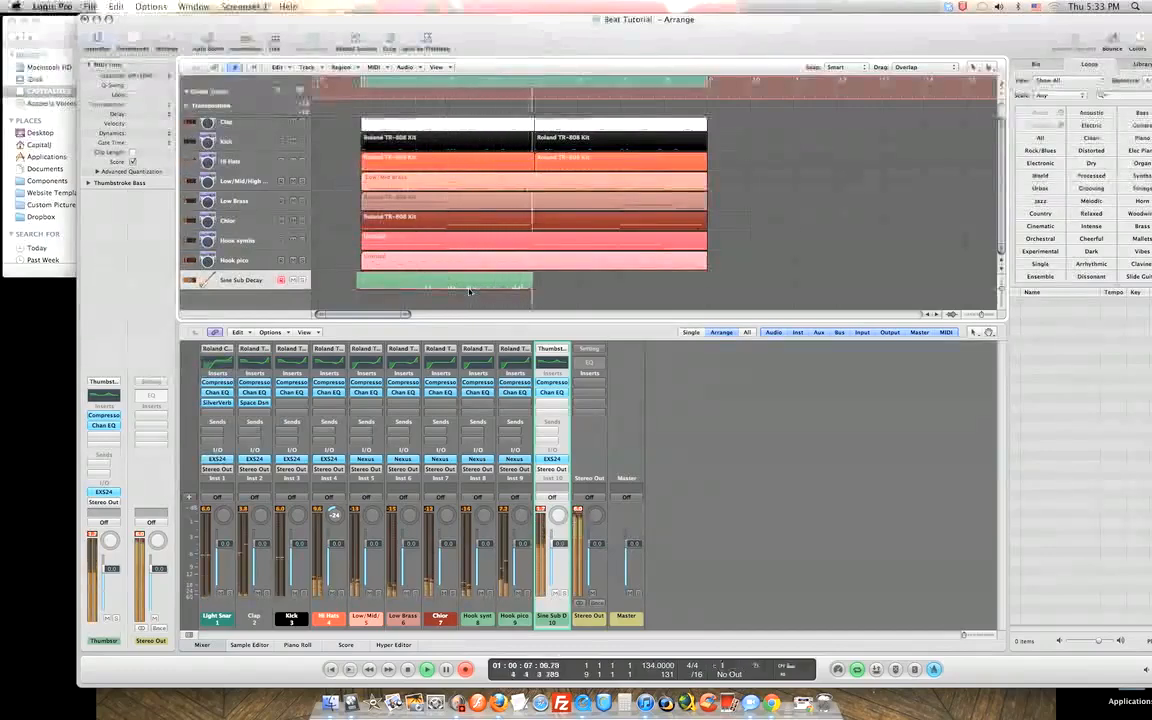
key(space)
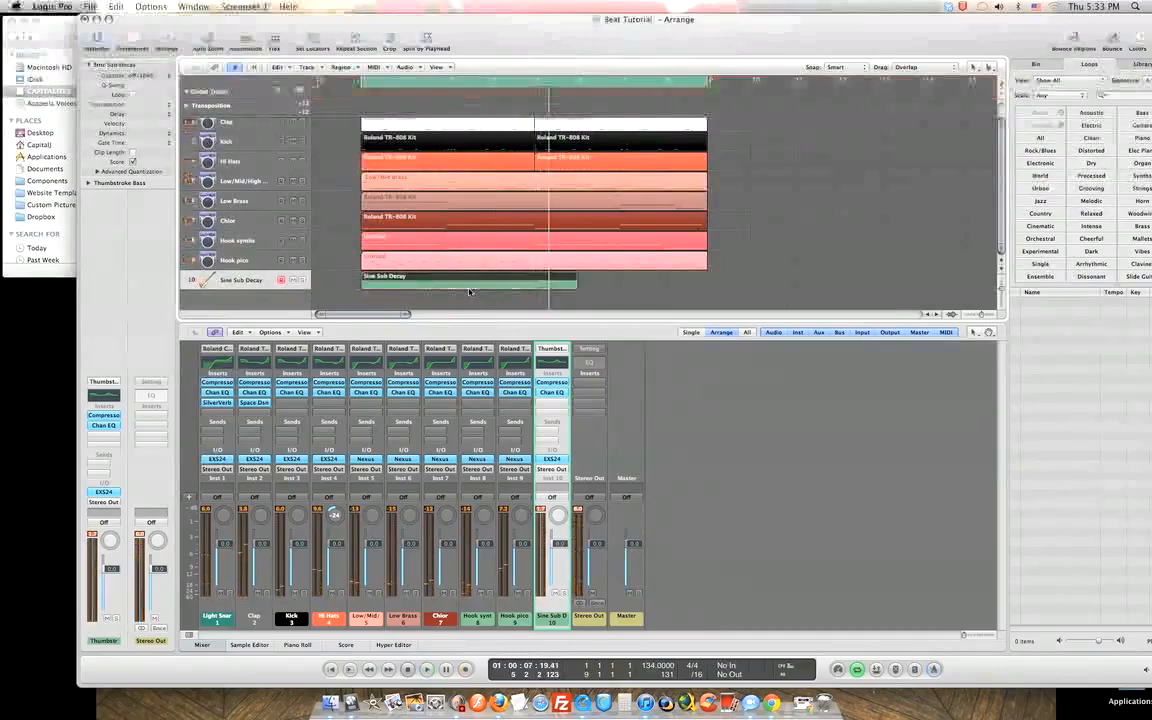
key(Delete)
key(r)
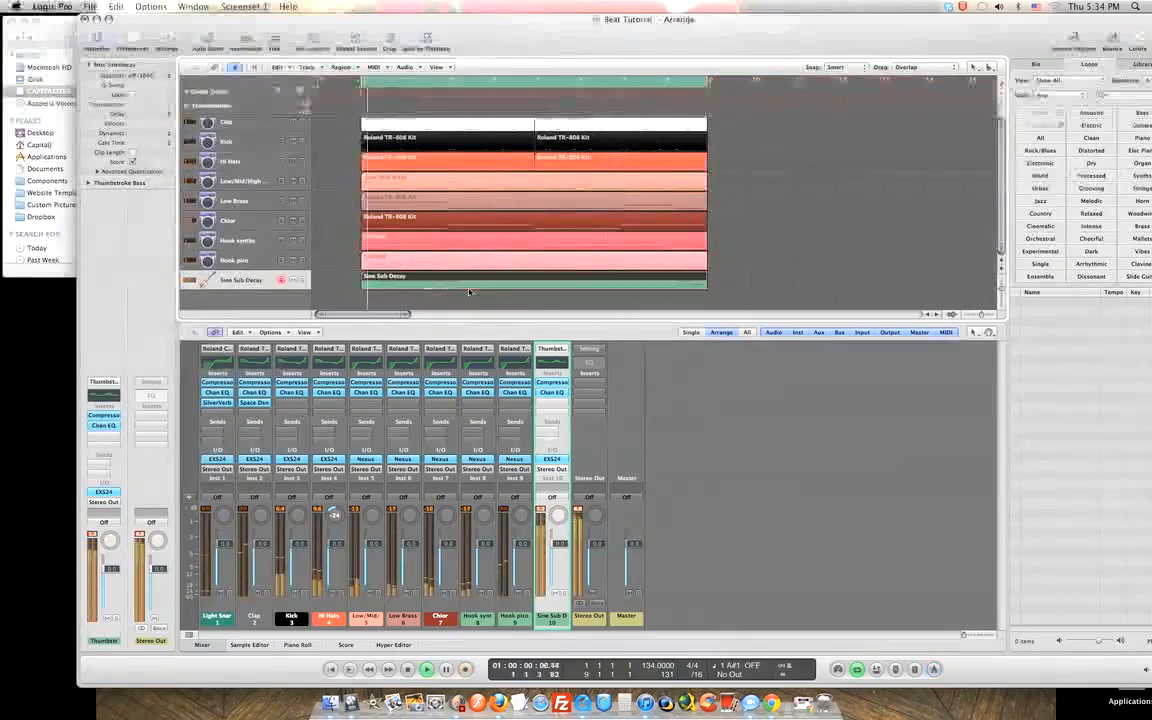
key(p)
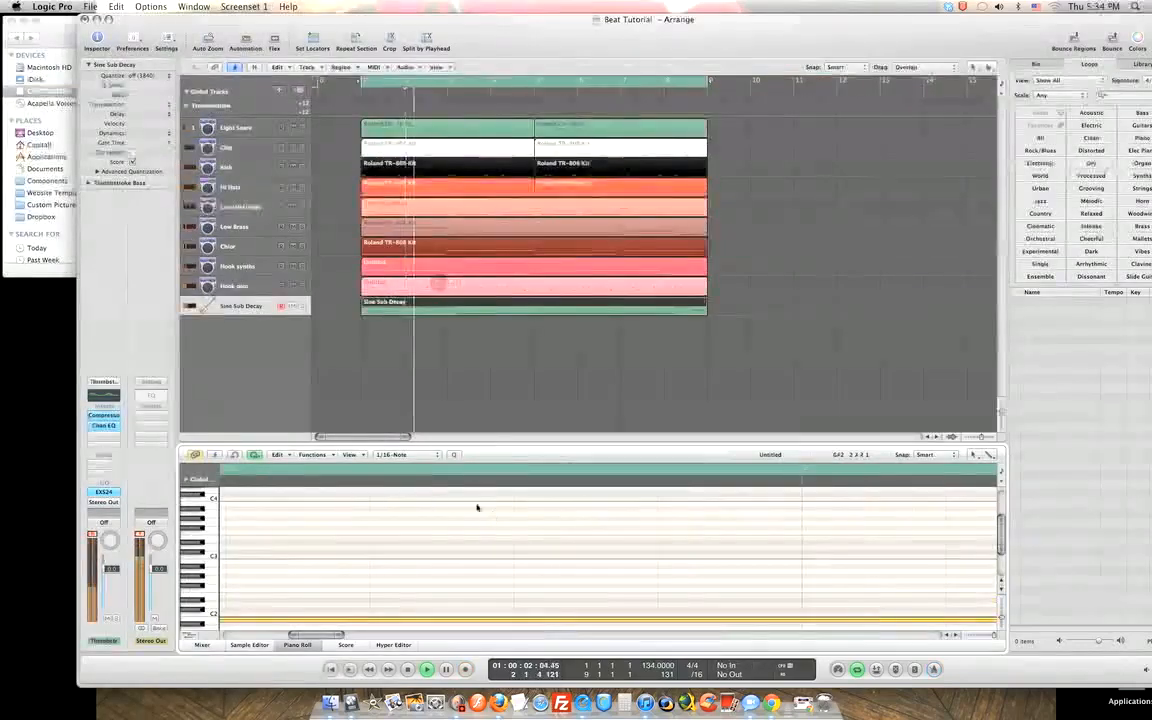
Set the Sine Sub Decay region's quantize to 1/8-Note, adjust its bass note, and show the Mixer again.
click(437, 459)
click(421, 459)
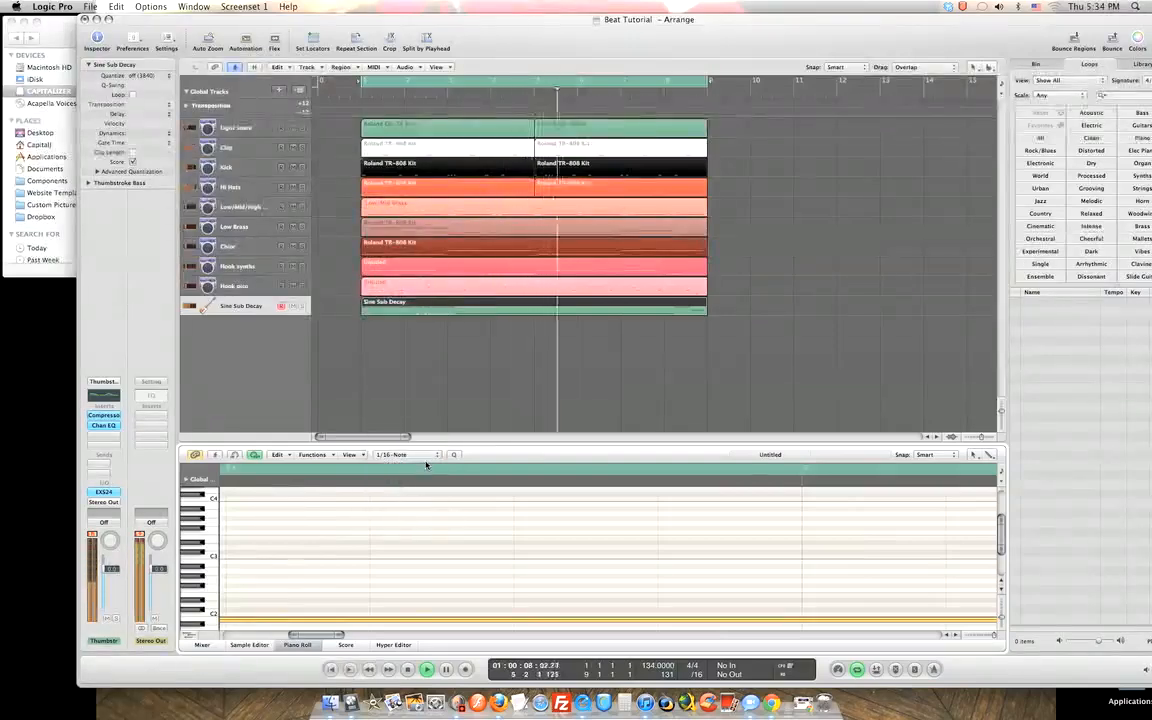
click(425, 459)
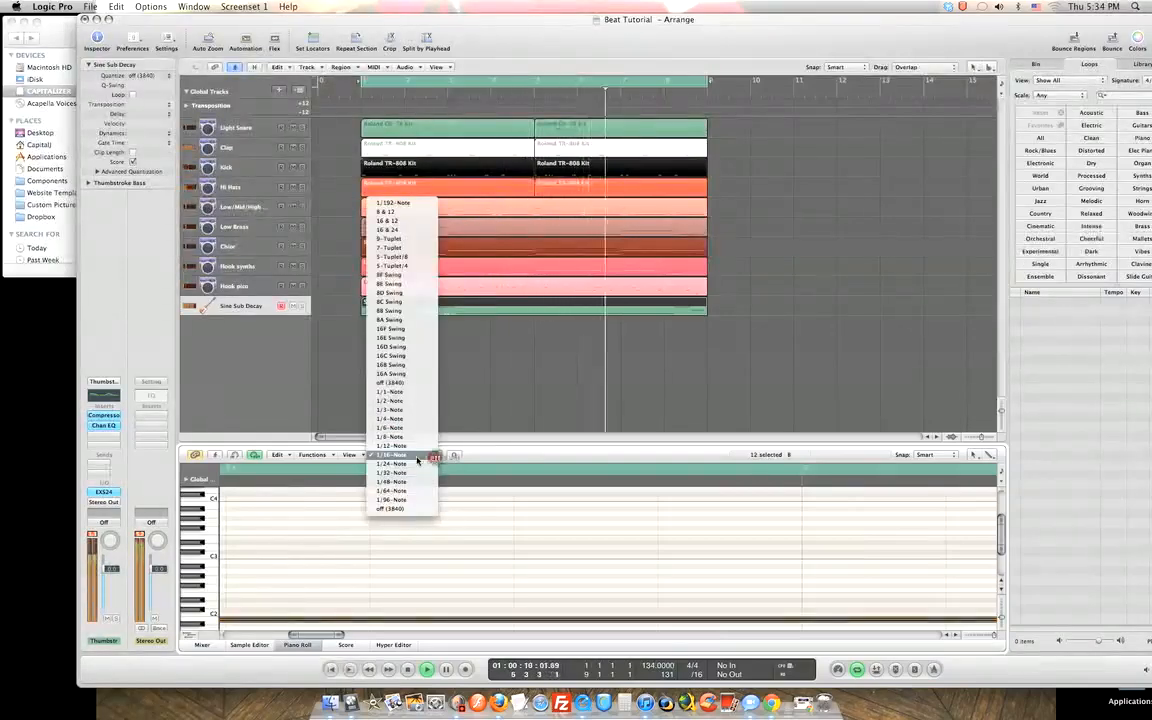
click(418, 460)
key(Return)
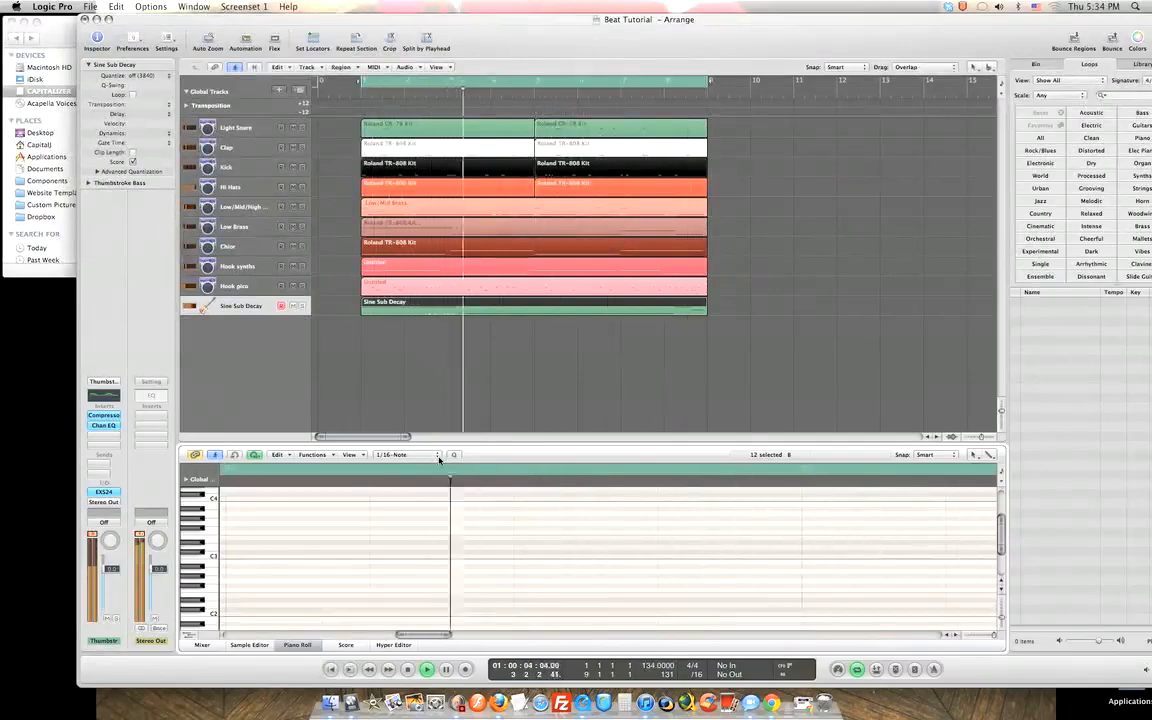
click(437, 455)
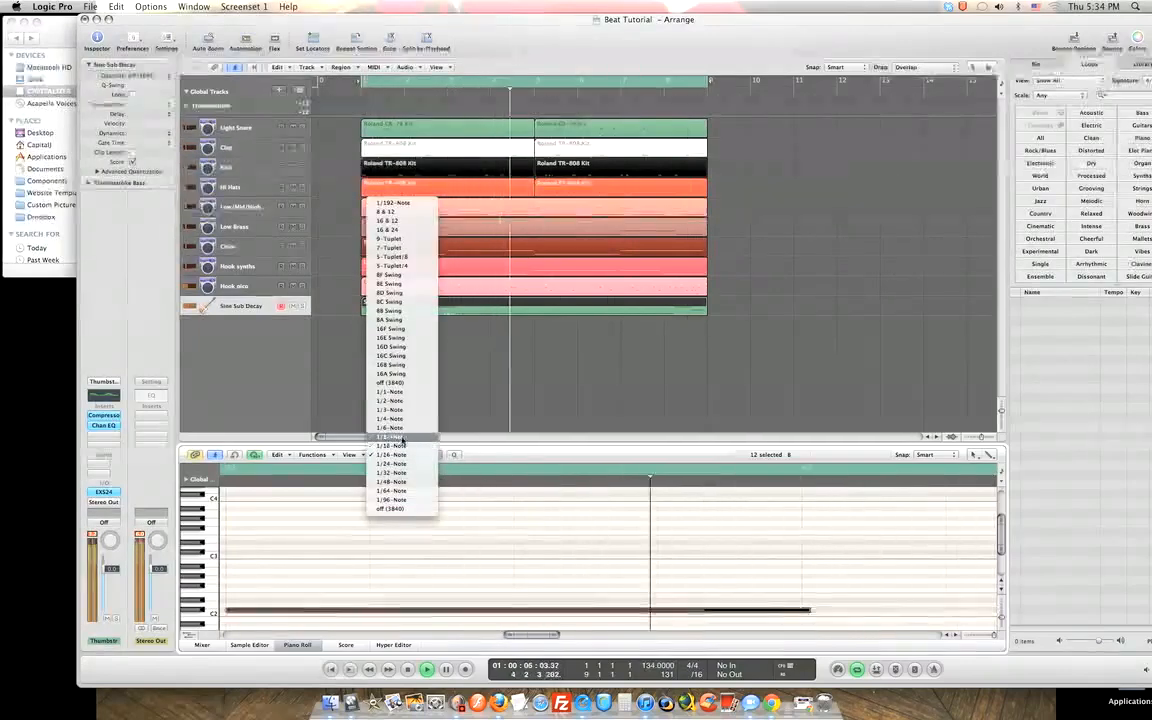
click(400, 437)
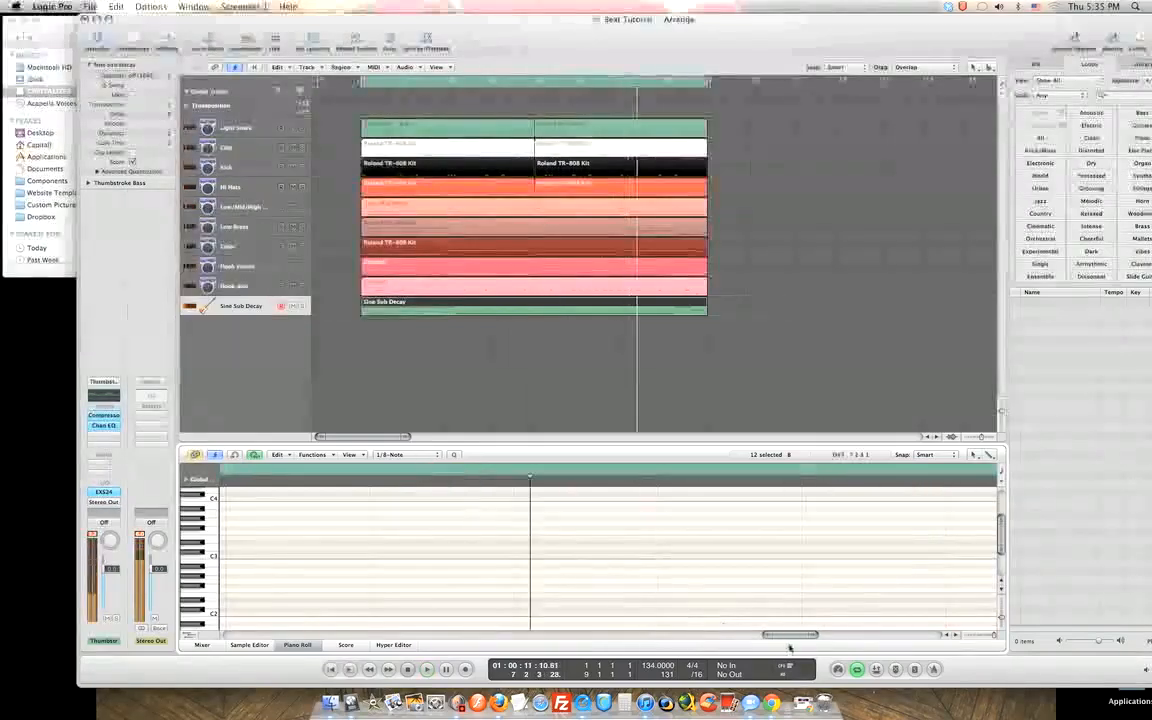
drag(437, 637, 413, 645)
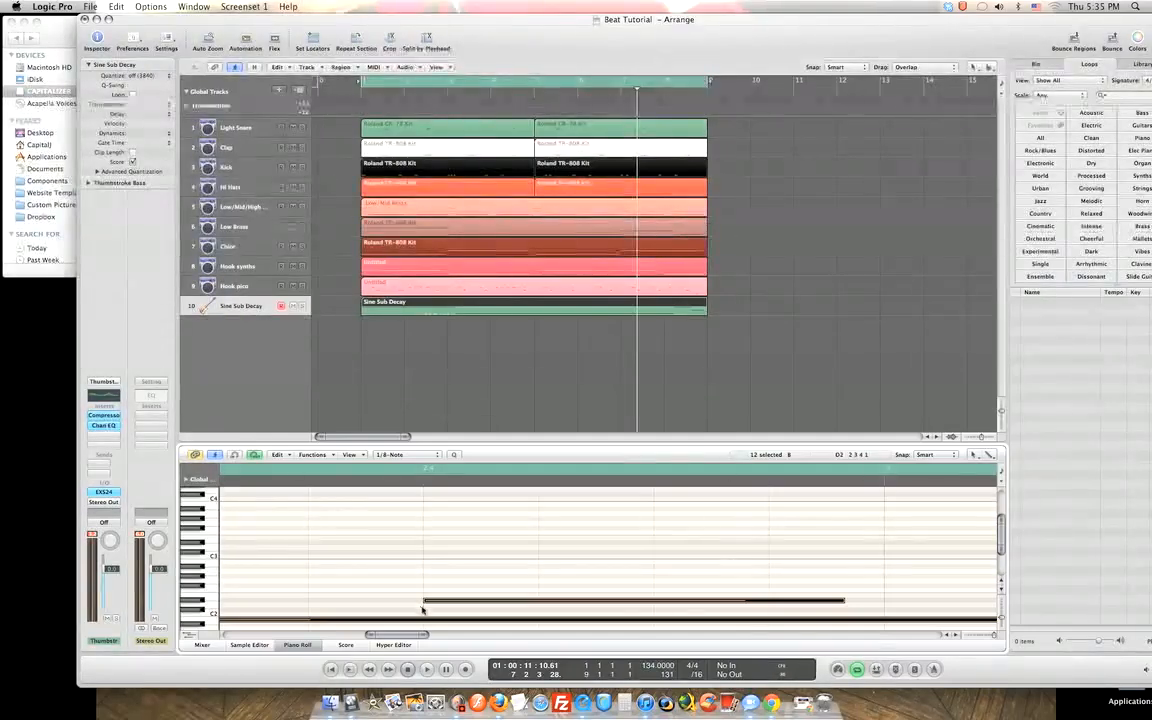
click(202, 644)
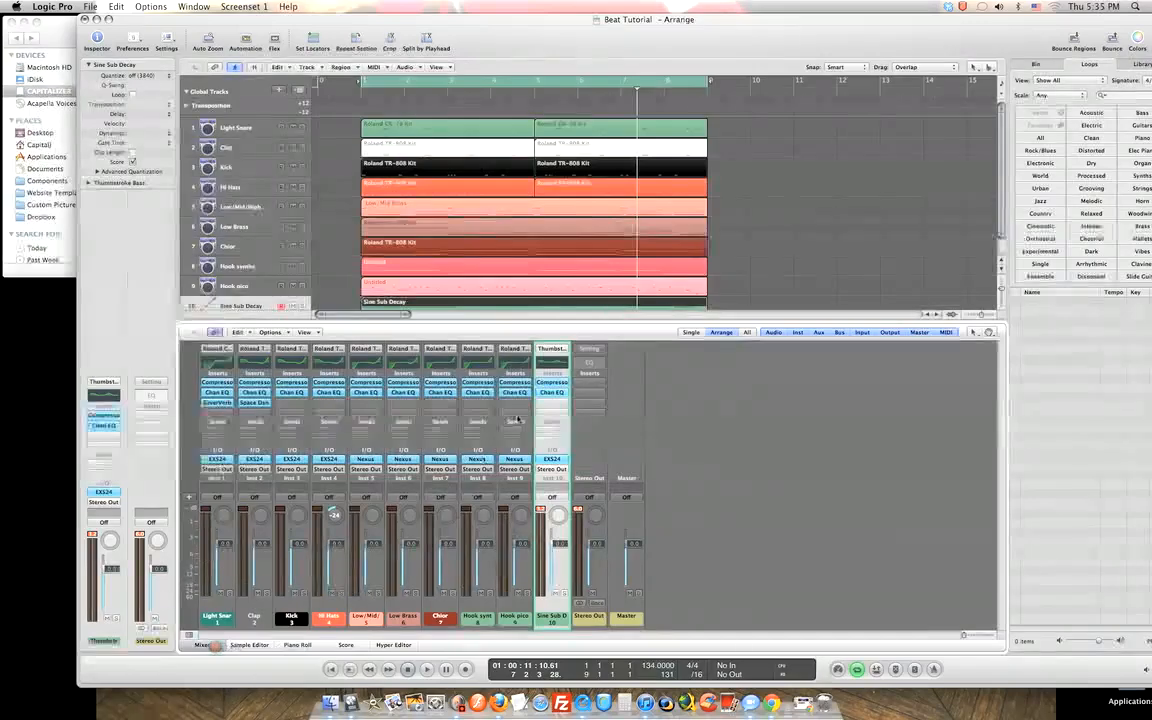
click(551, 461)
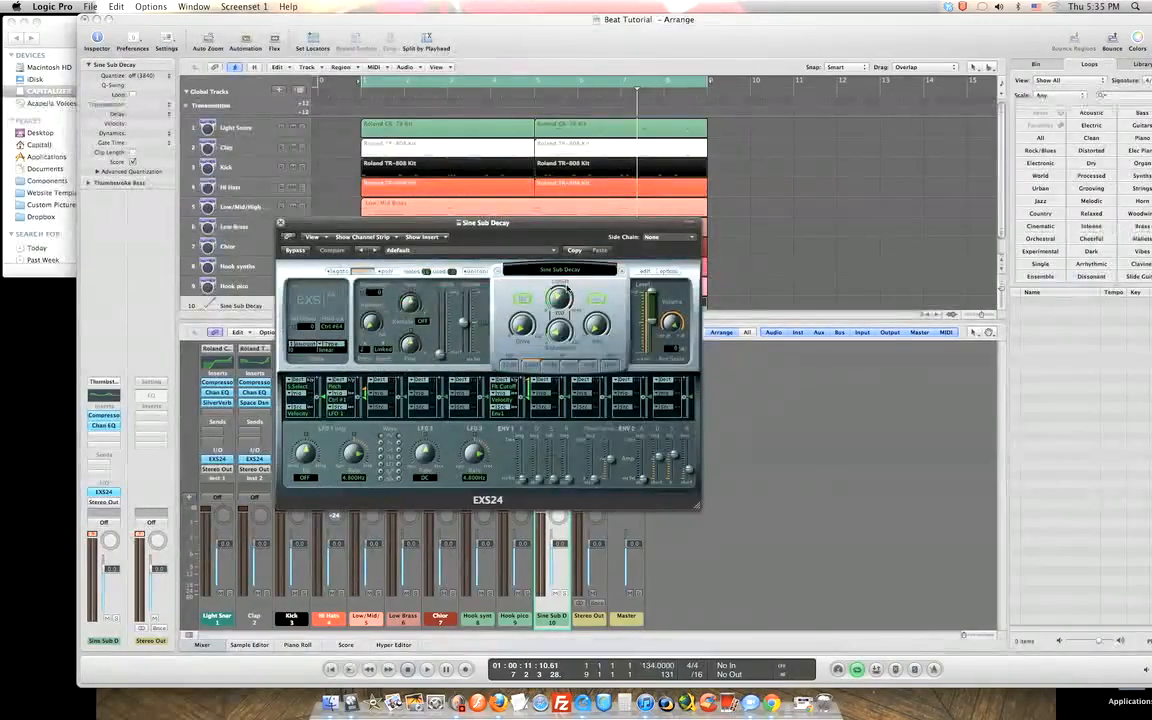
click(281, 223)
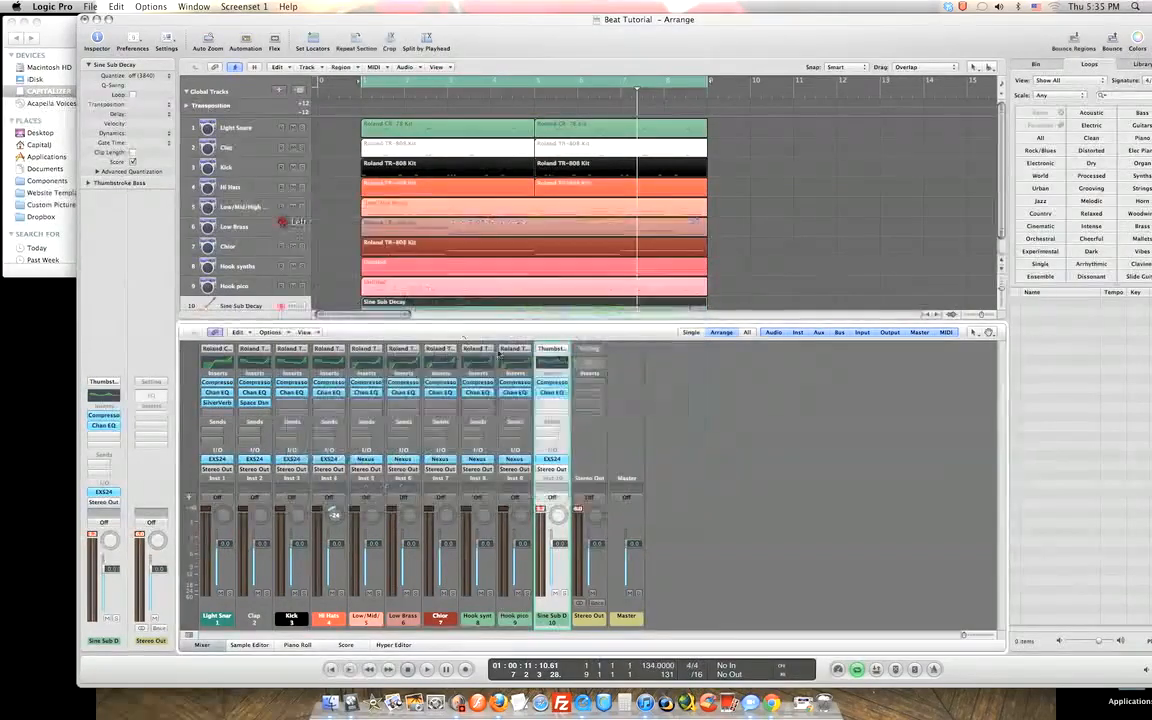
click(556, 351)
click(556, 351)
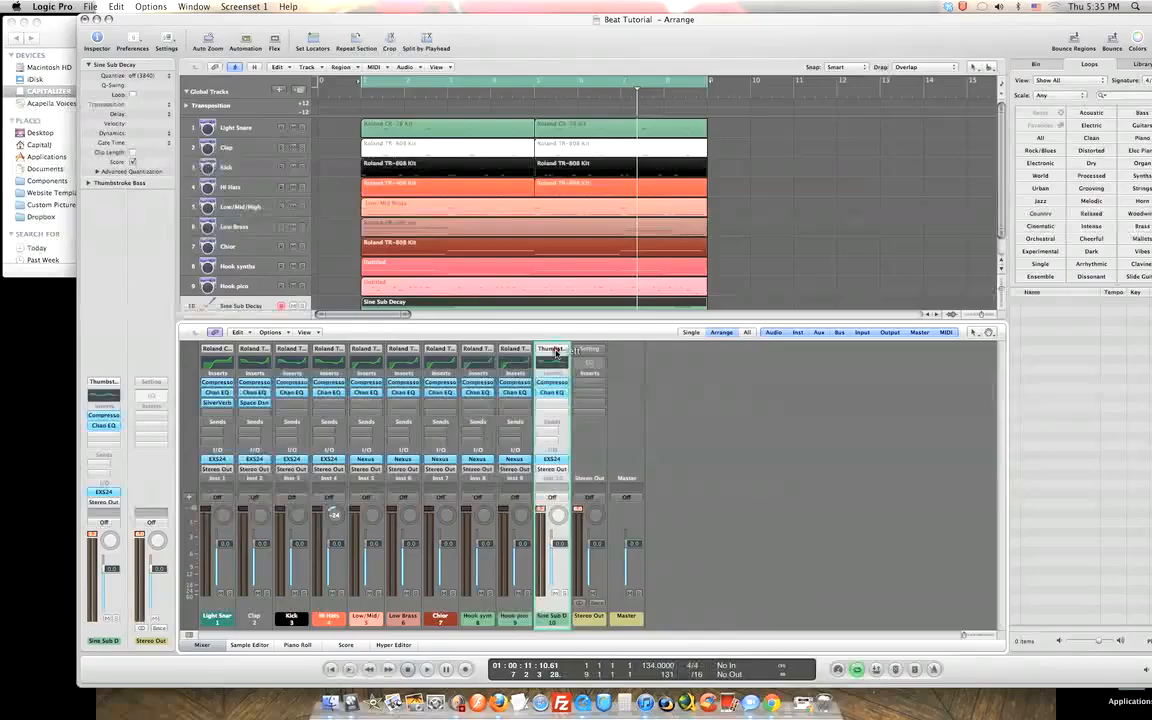
click(556, 352)
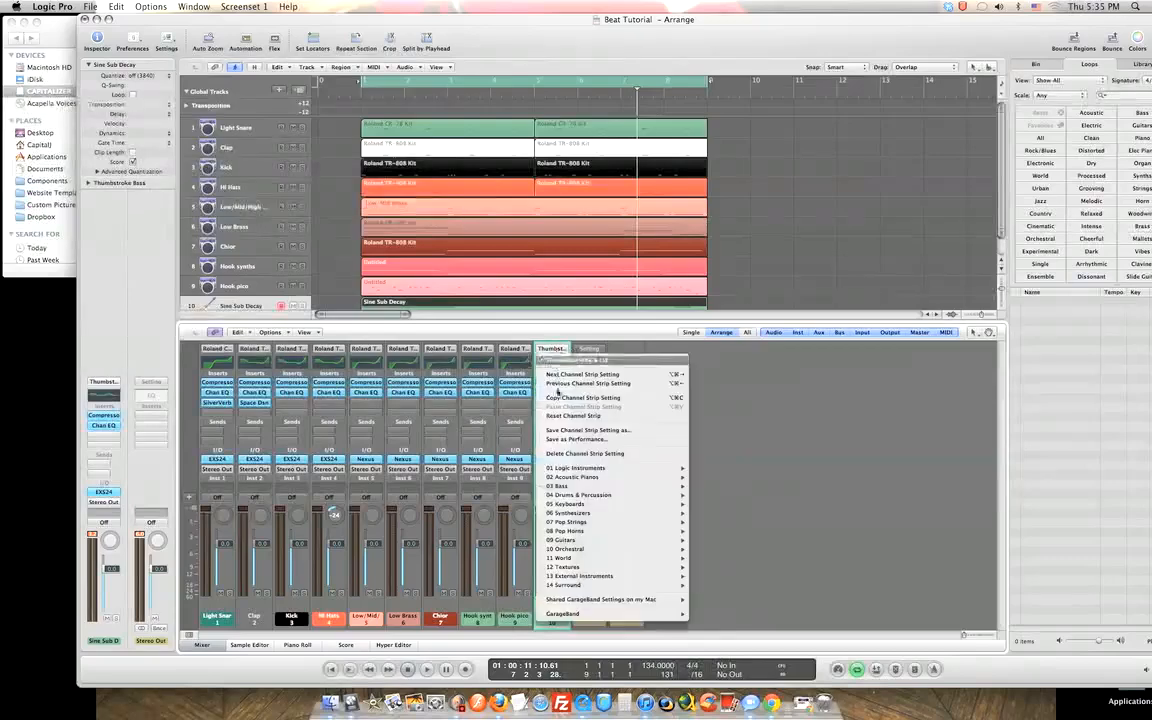
mouse_move(556, 486)
mouse_move(720, 496)
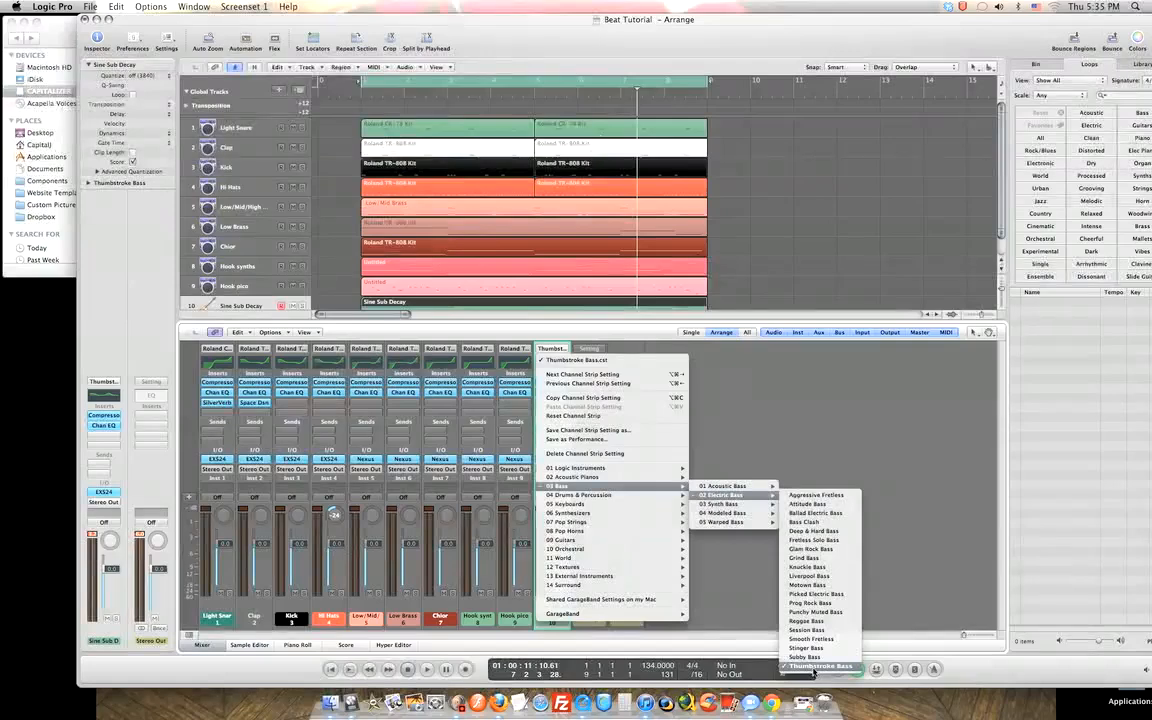
click(864, 612)
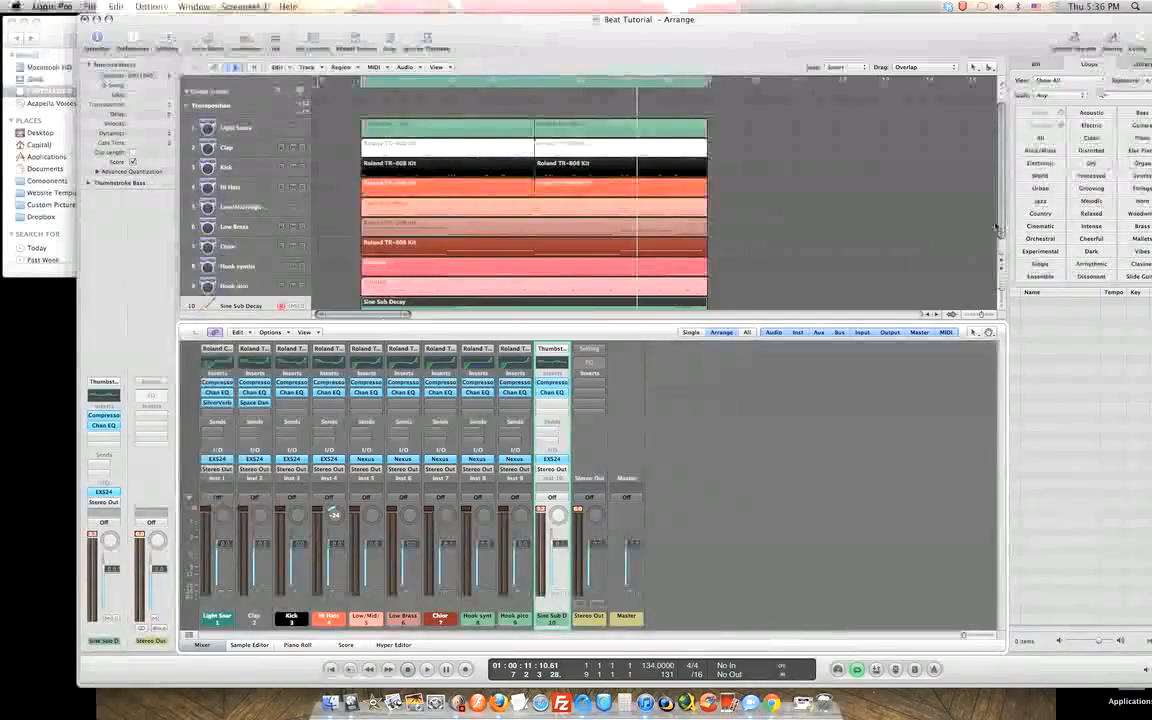
Play the song and pull the Sine Sub Decay compressor's gain down to 0.0 dB.
scroll(910, 200, down, 2)
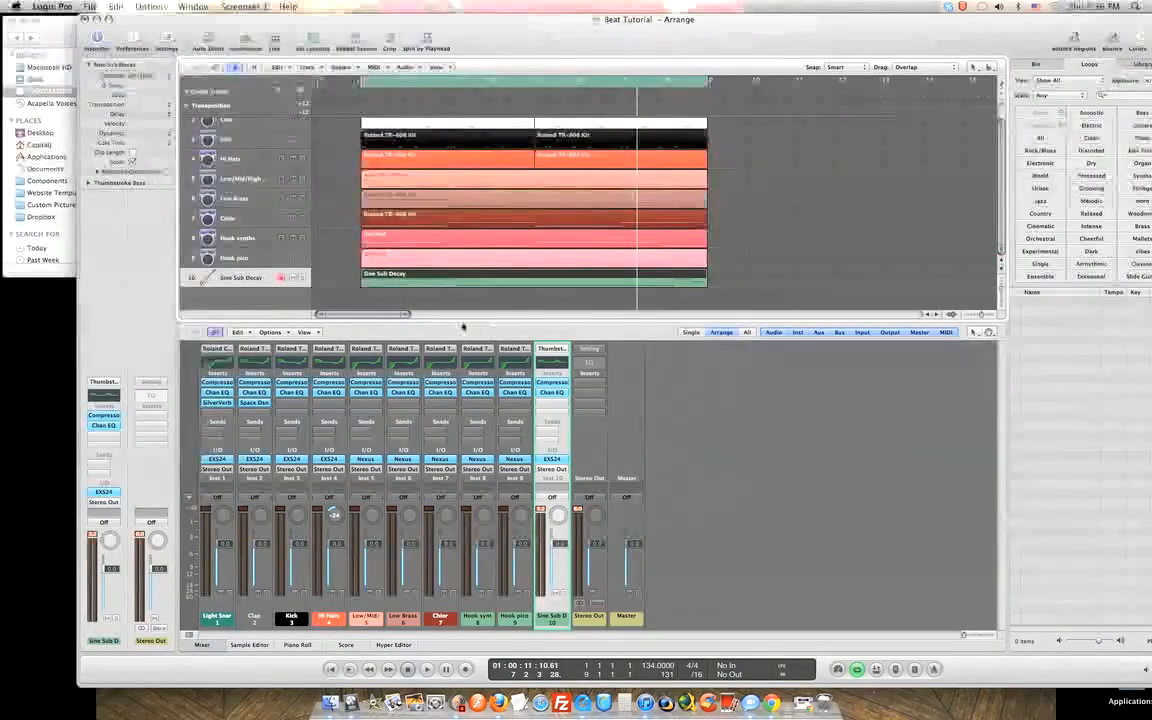
key(space)
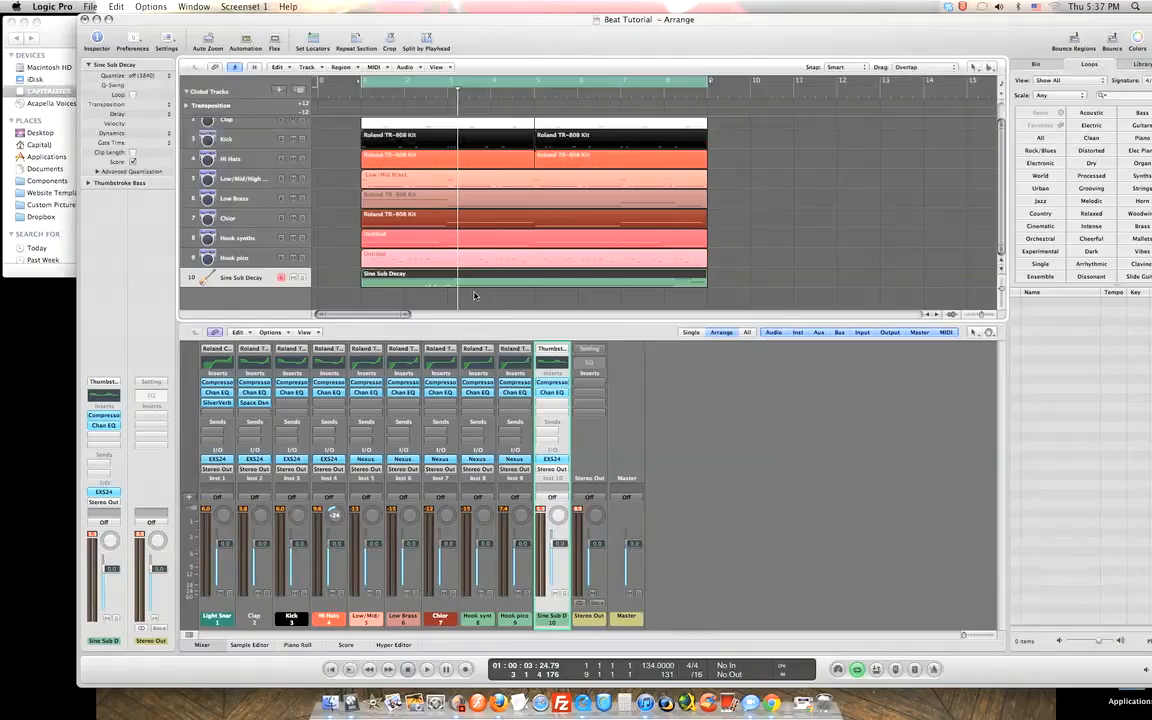
key(space)
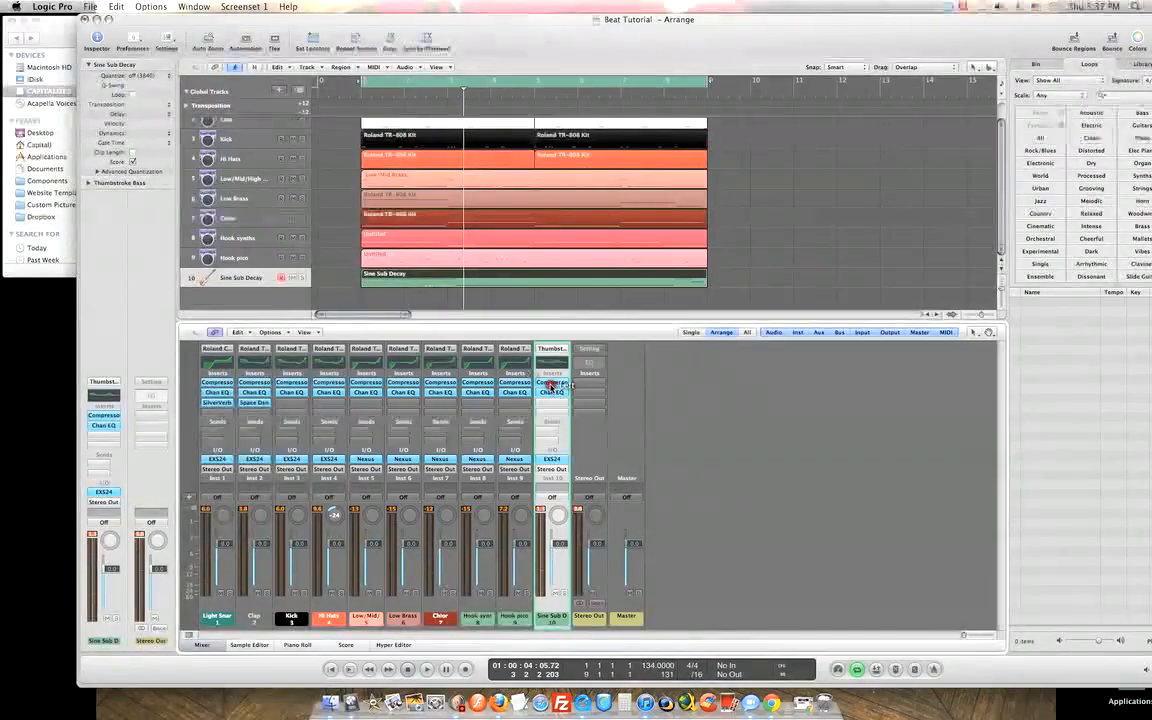
click(551, 384)
drag(288, 157, 290, 165)
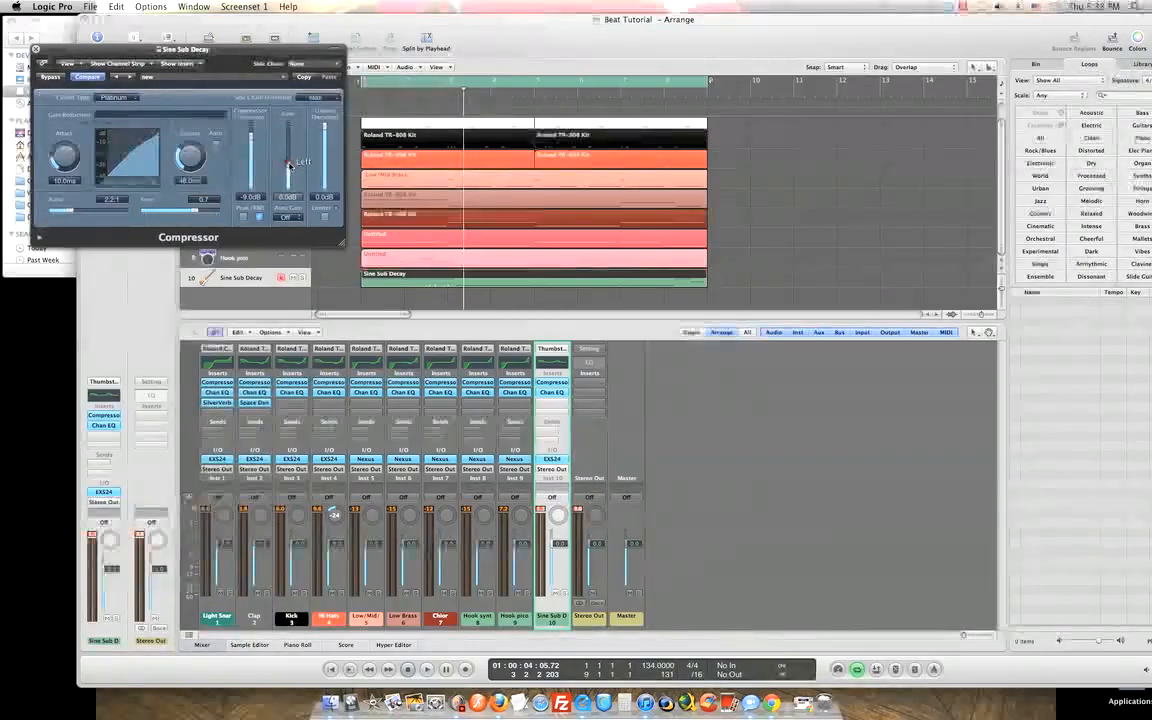
While playing, set the compressor threshold to roughly -18 dB, then close the Compressor window.
key(space)
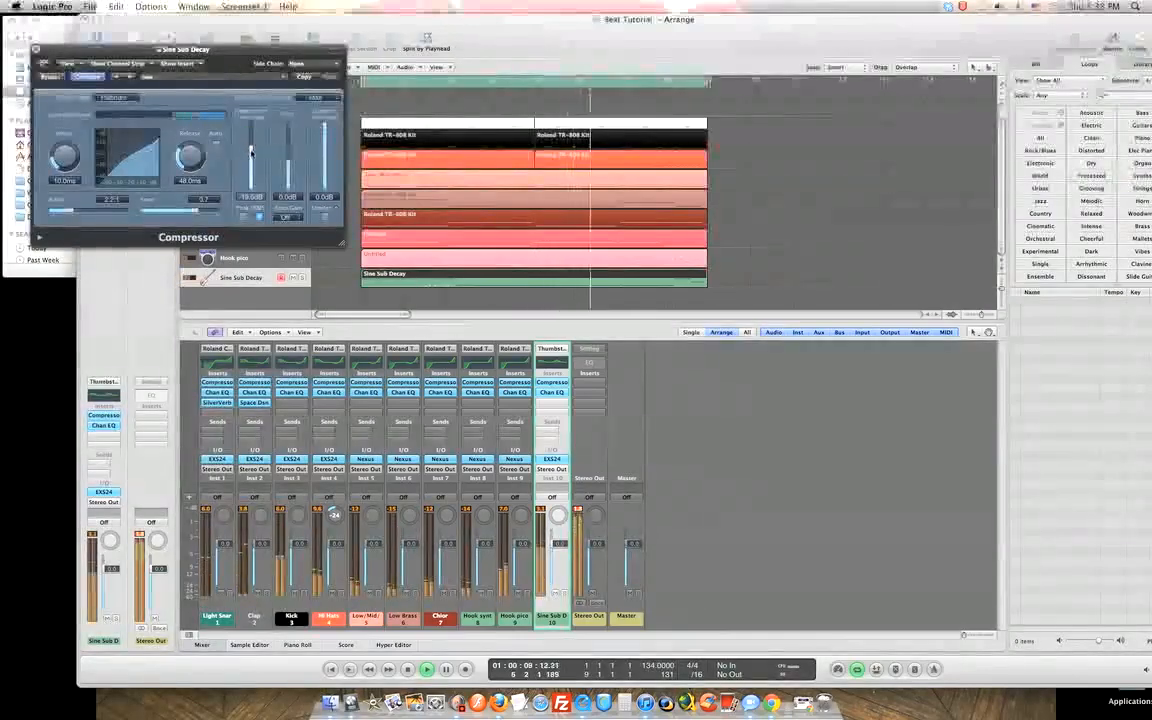
drag(251, 152, 251, 153)
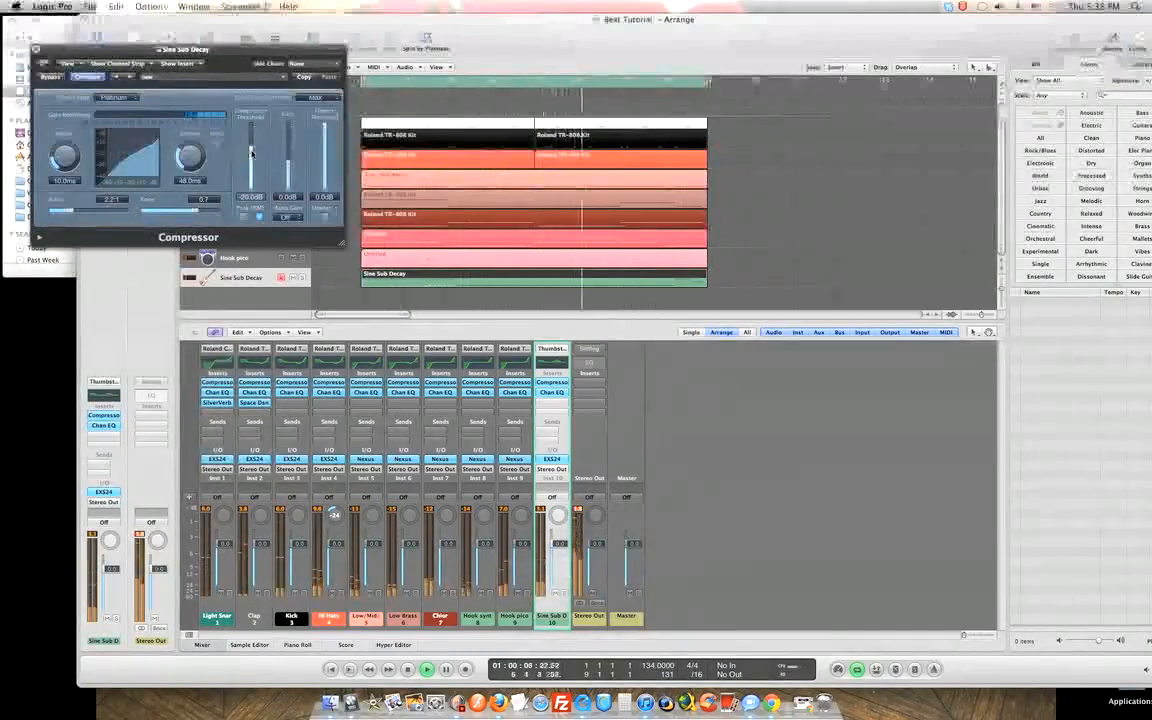
drag(252, 154, 252, 146)
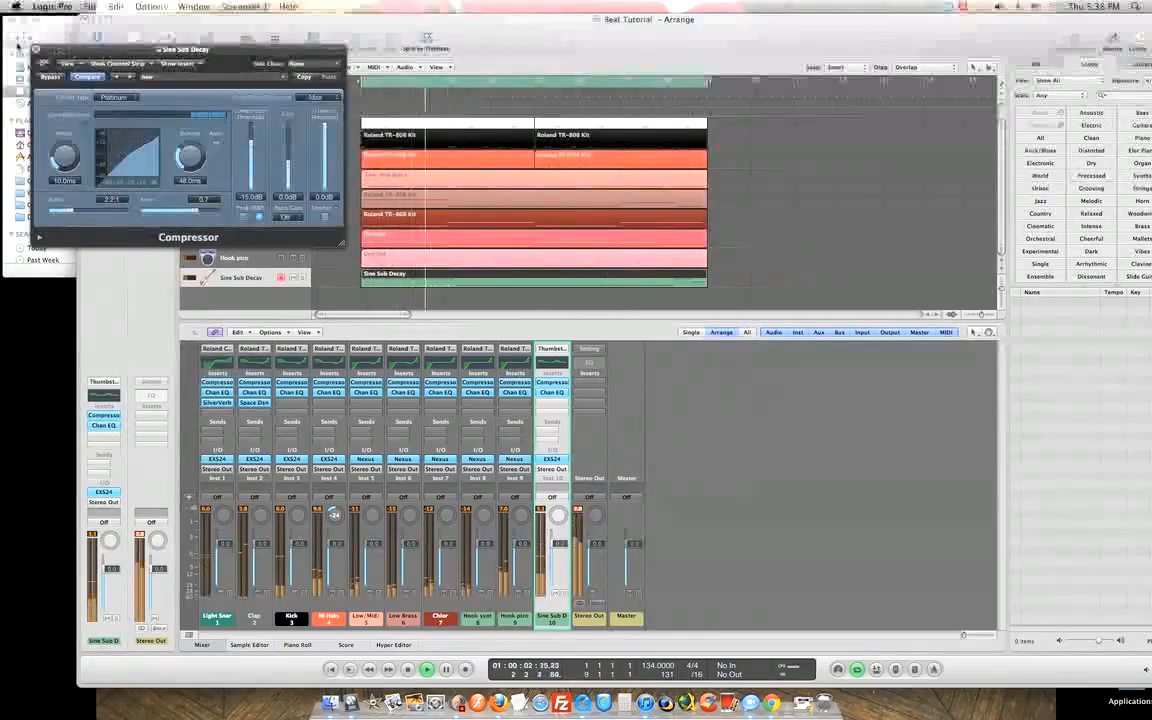
click(36, 48)
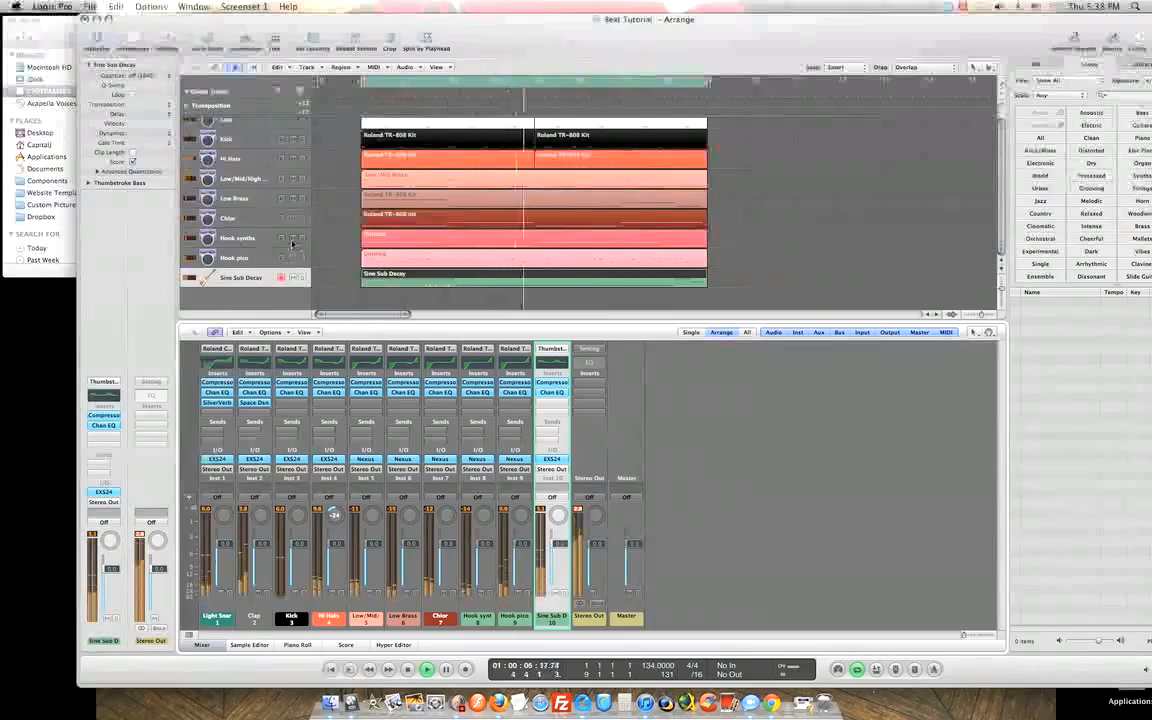
Toggle mutes on Hook pico, Hook synths and Hi Hats, then stop playback.
click(293, 257)
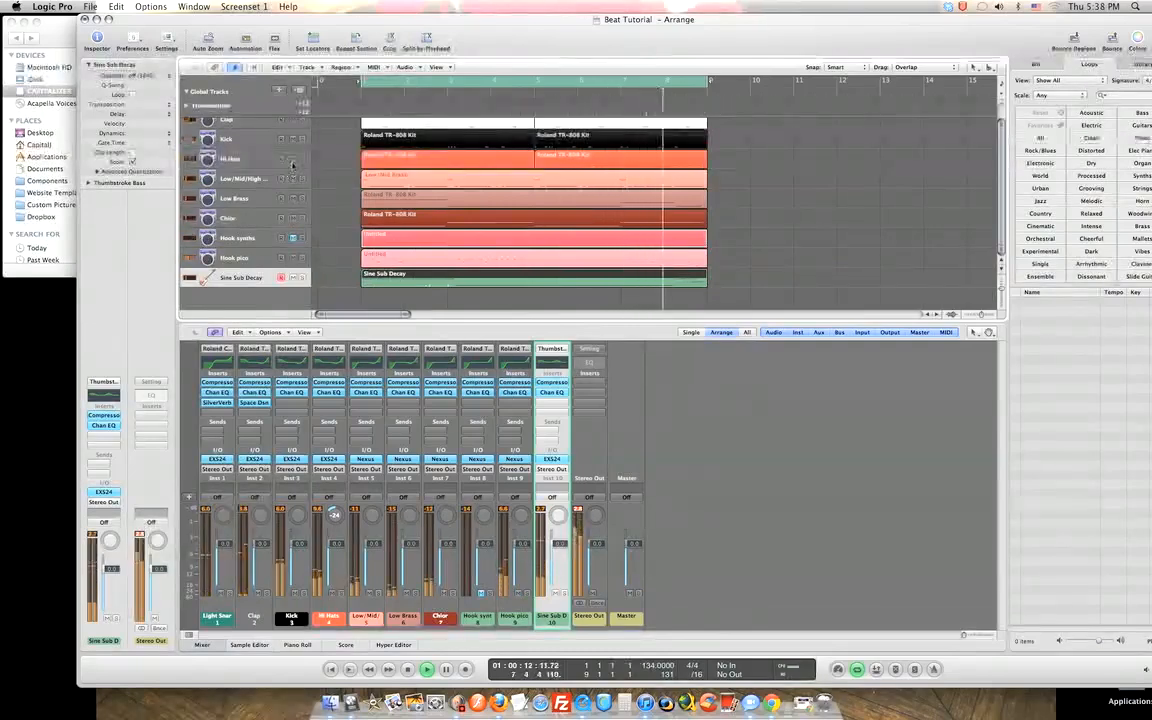
click(293, 259)
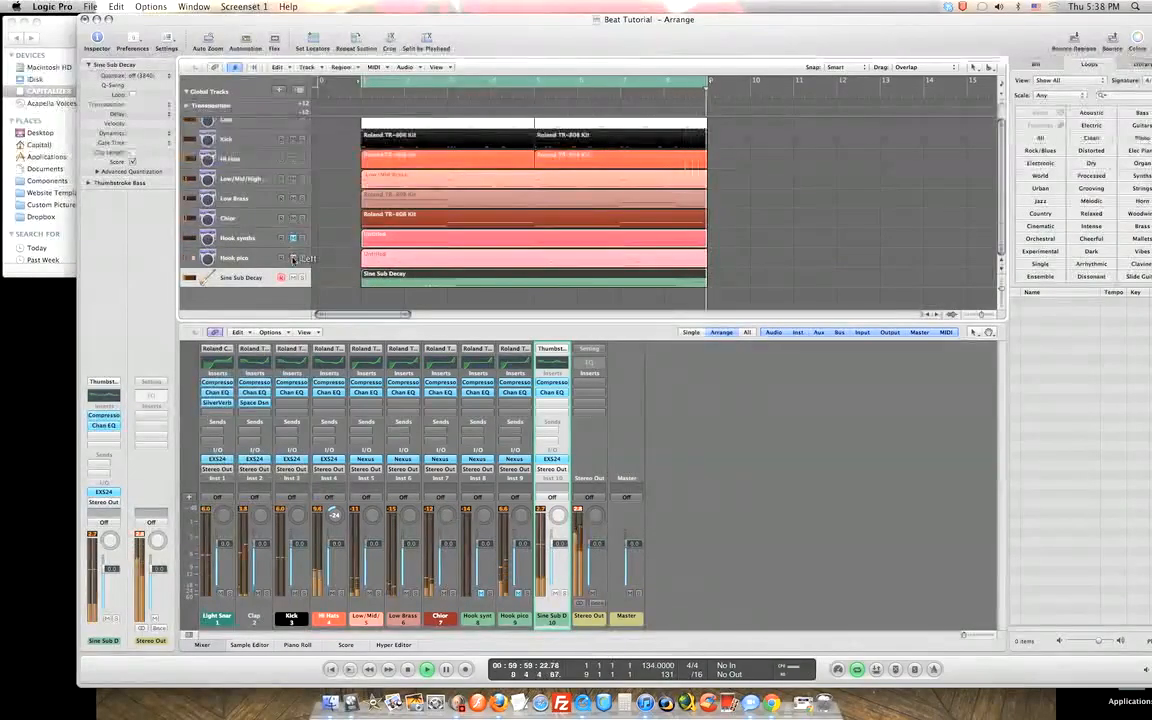
click(294, 240)
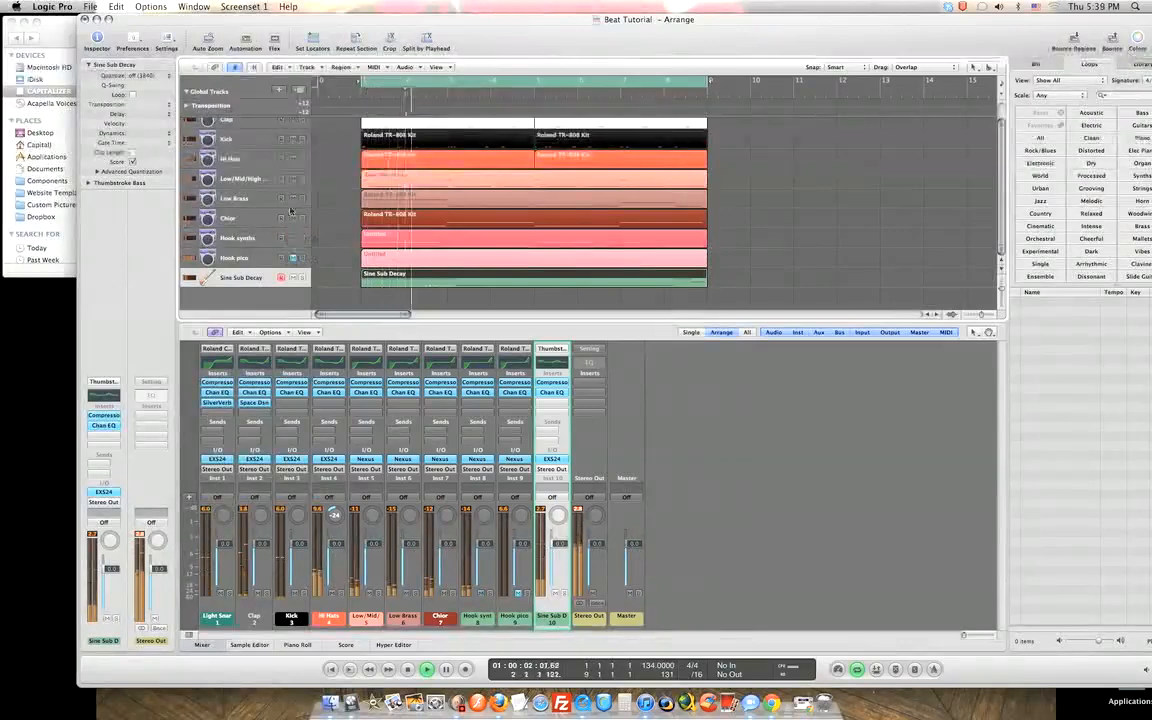
click(293, 161)
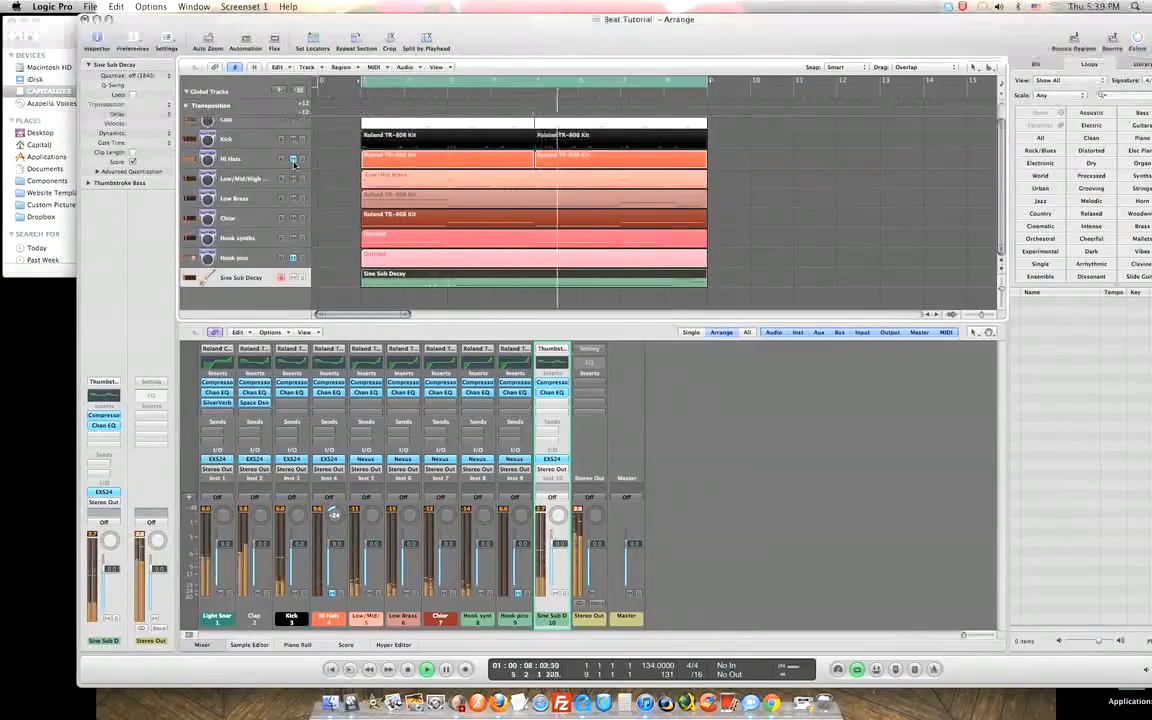
key(space)
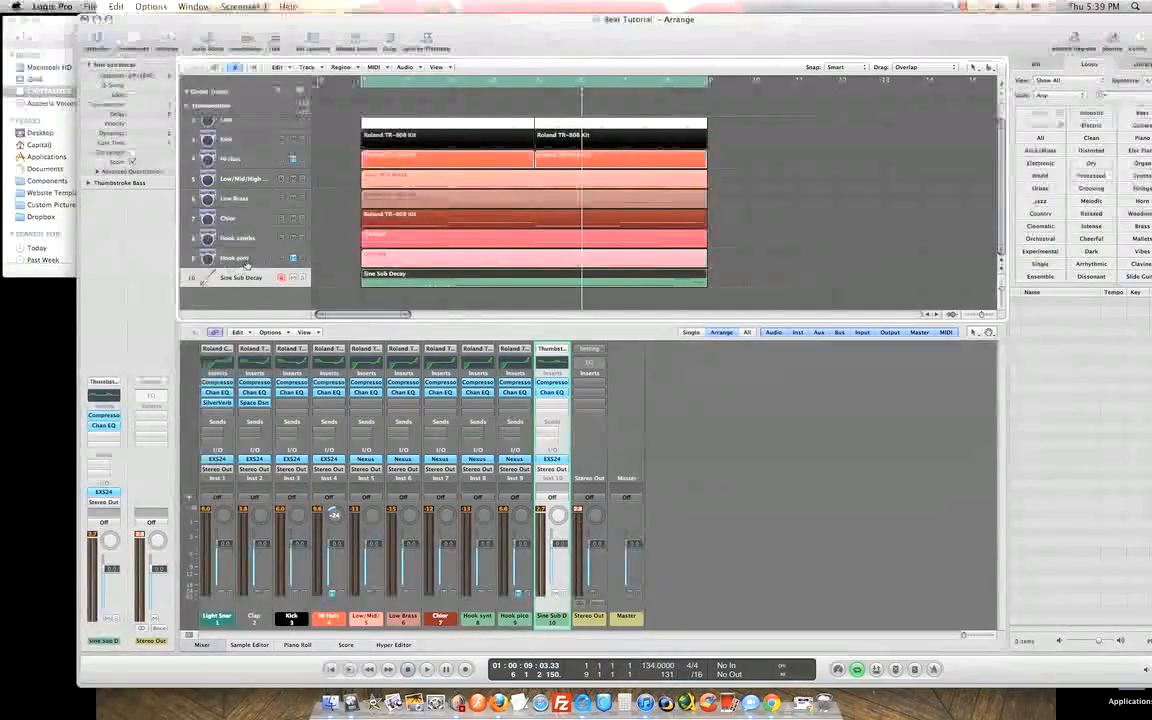
Select the Hook pico, Hook synths and Sine Sub Decay tracks, ending on the Sine Sub Decay region.
click(240, 257)
click(249, 241)
click(252, 258)
click(256, 276)
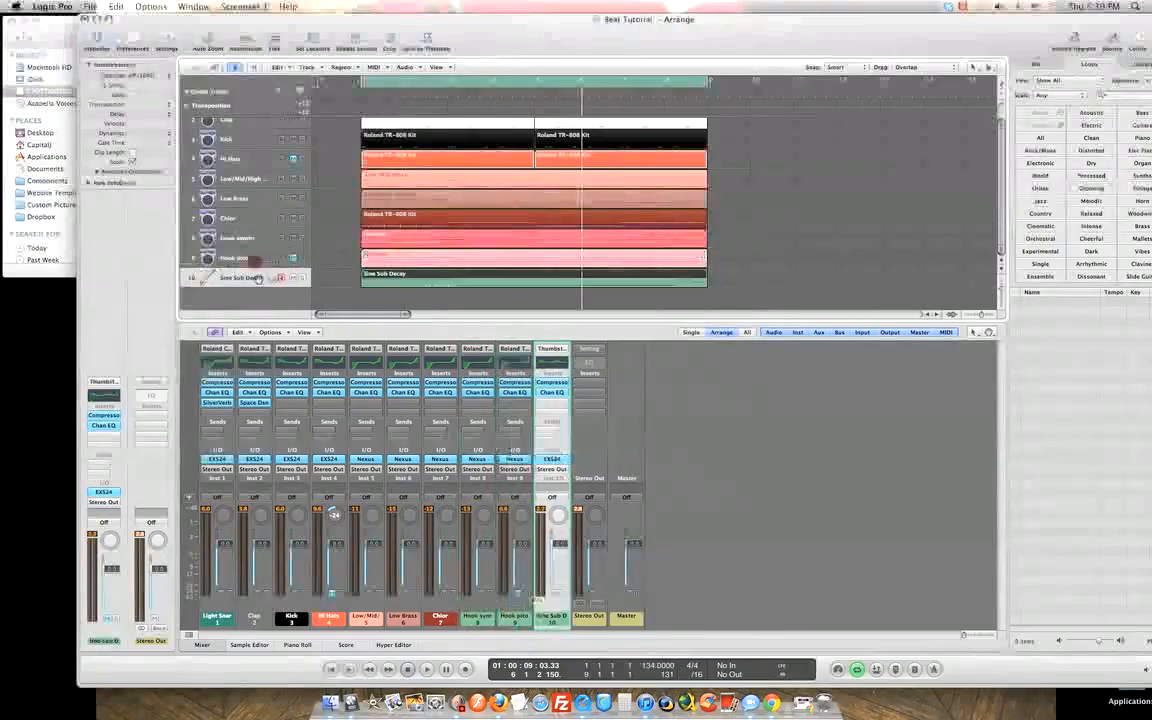
click(258, 240)
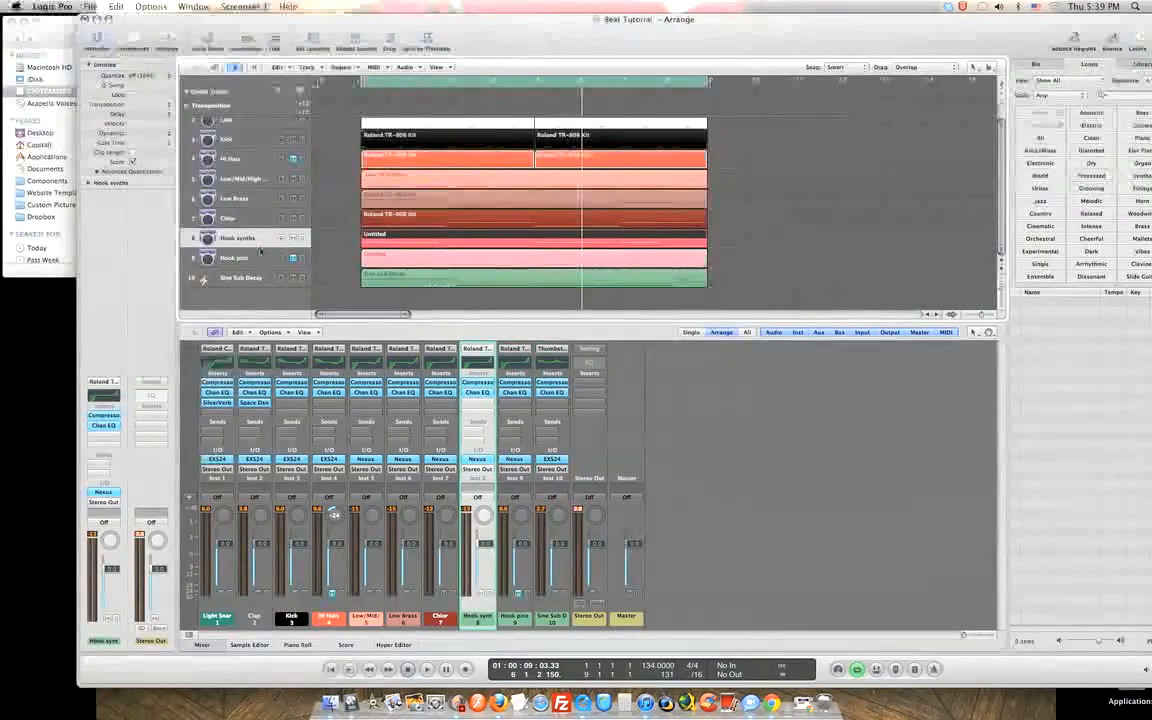
click(268, 258)
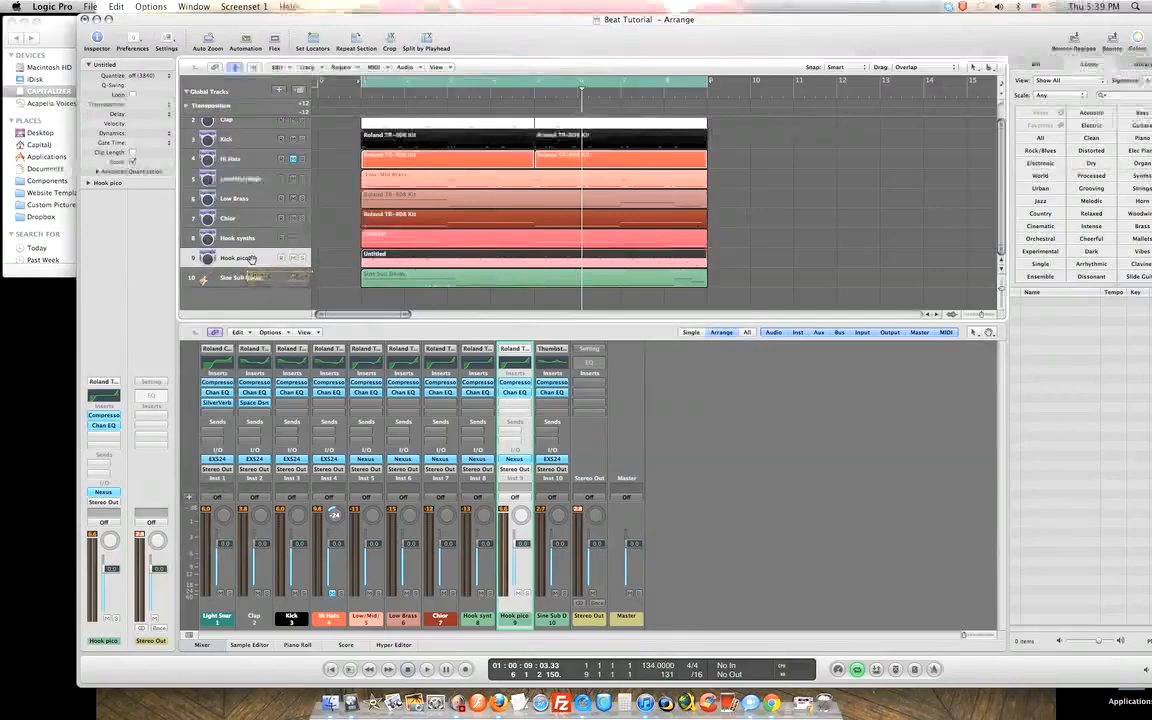
click(658, 279)
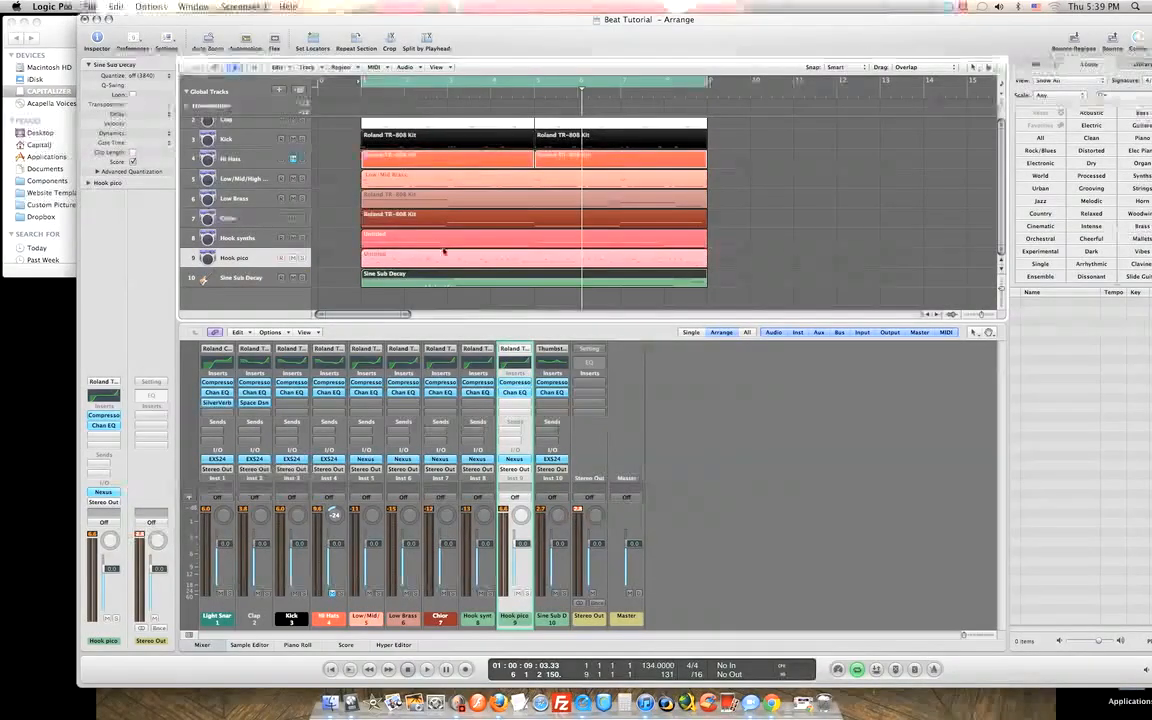
Rename track 10 to Sub Bass and position the colour palette clear of the tracks.
double_click(264, 280)
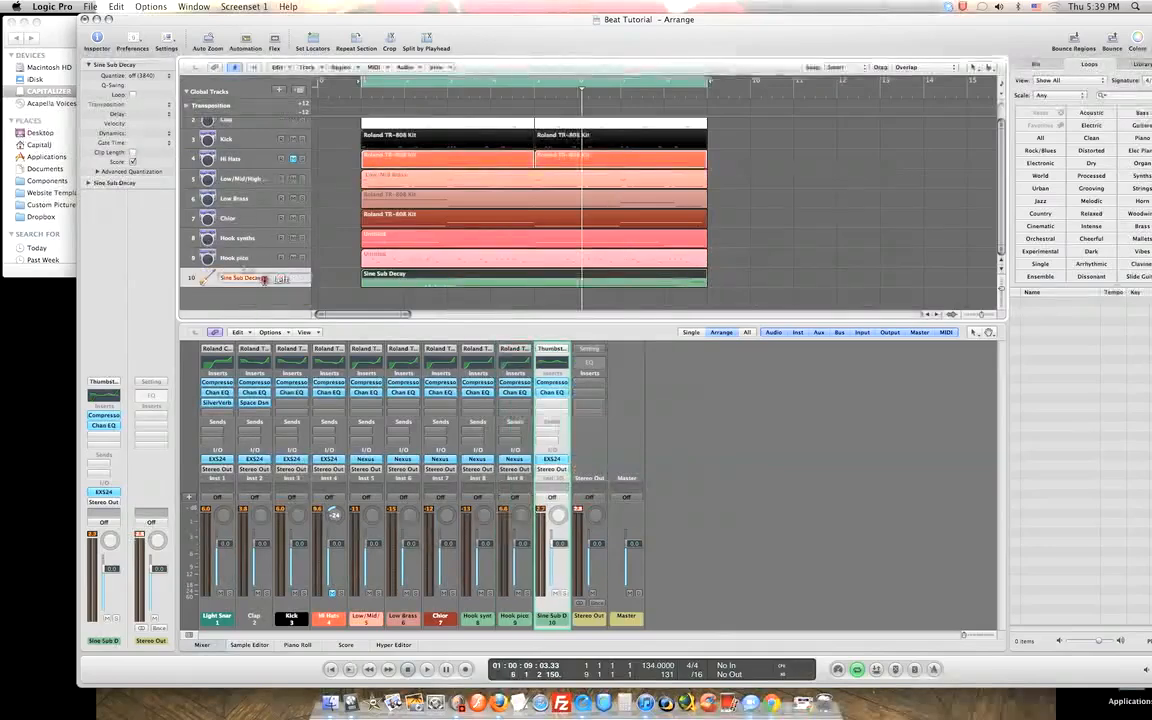
key(BackSpace)
key(Return)
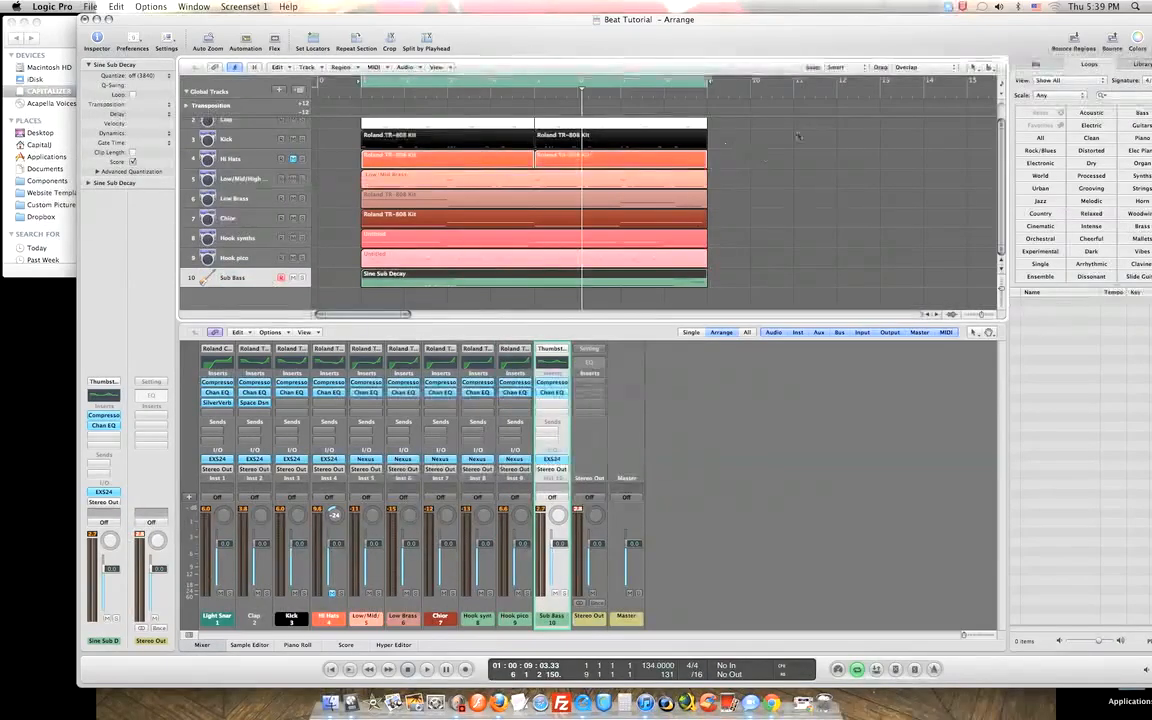
click(1136, 42)
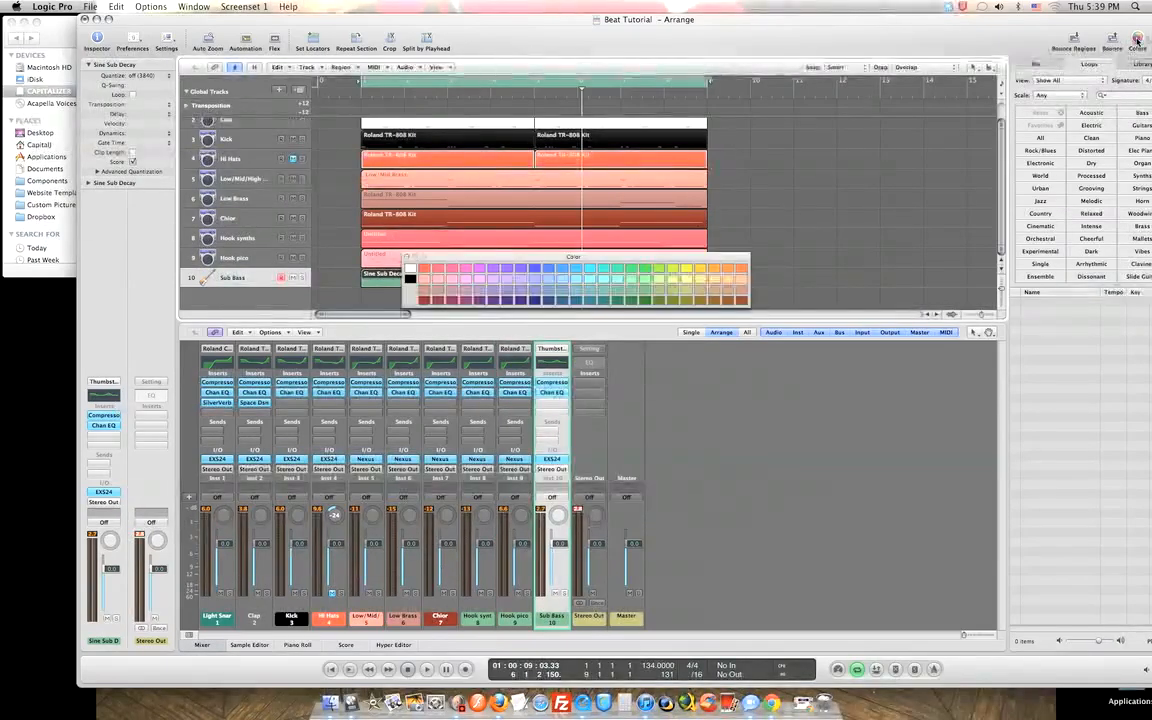
drag(557, 262, 688, 318)
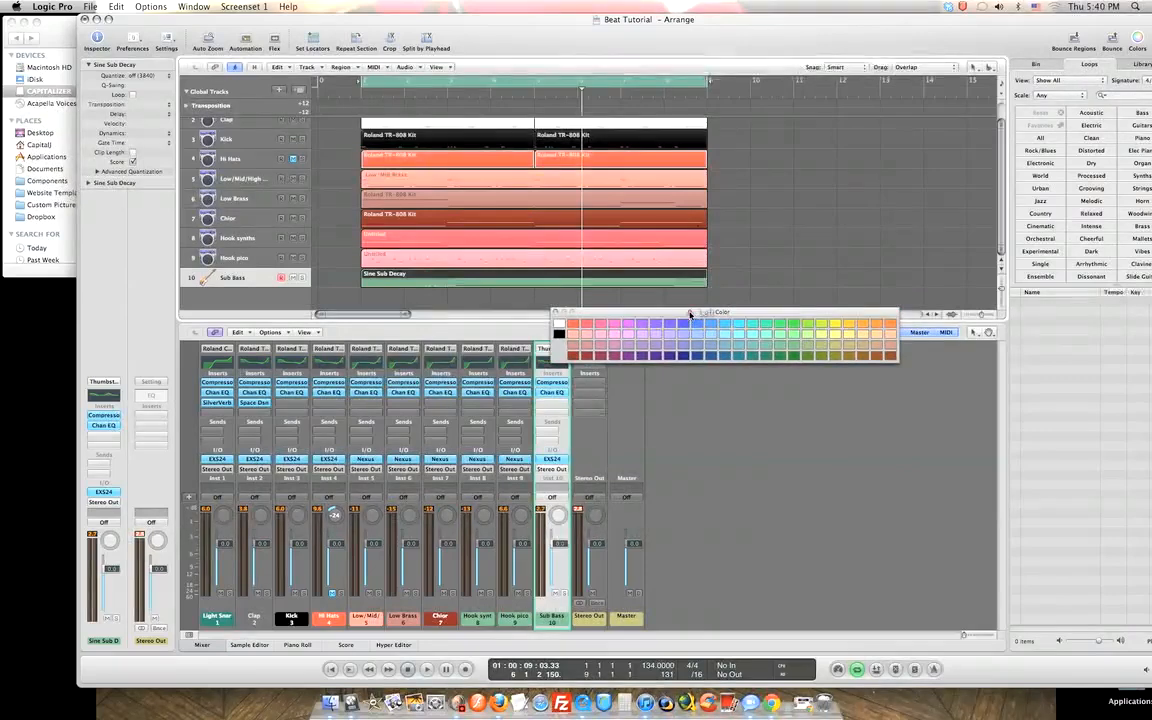
drag(690, 315, 688, 313)
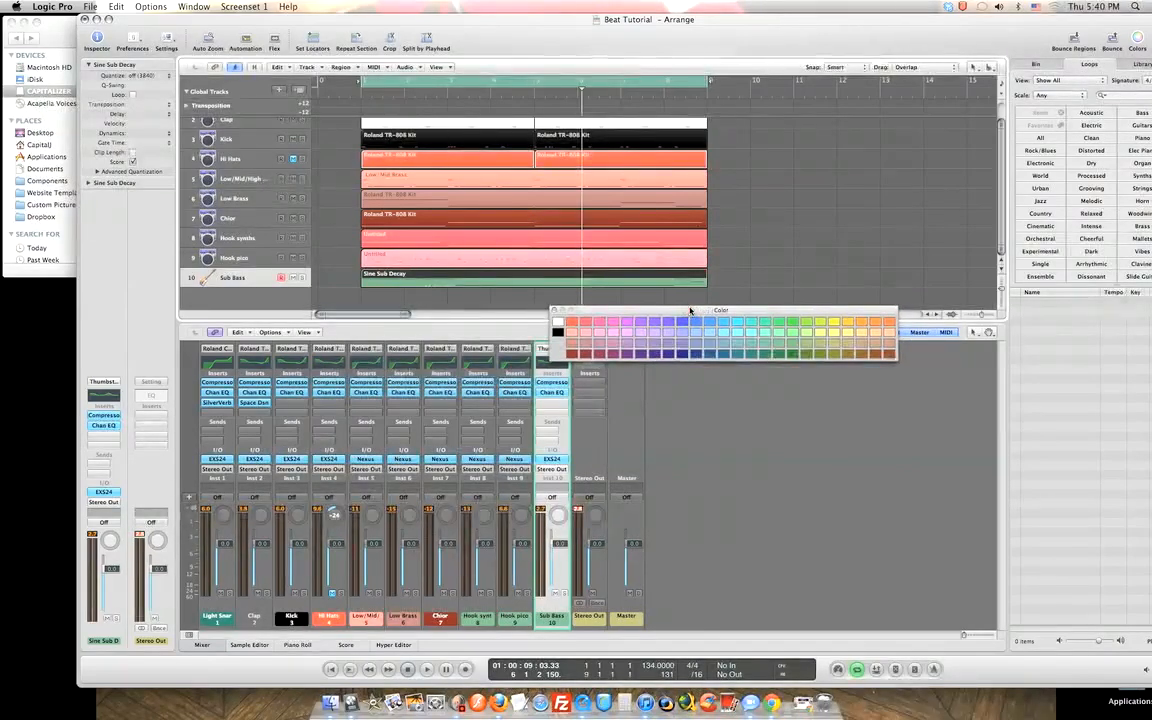
drag(690, 311, 689, 285)
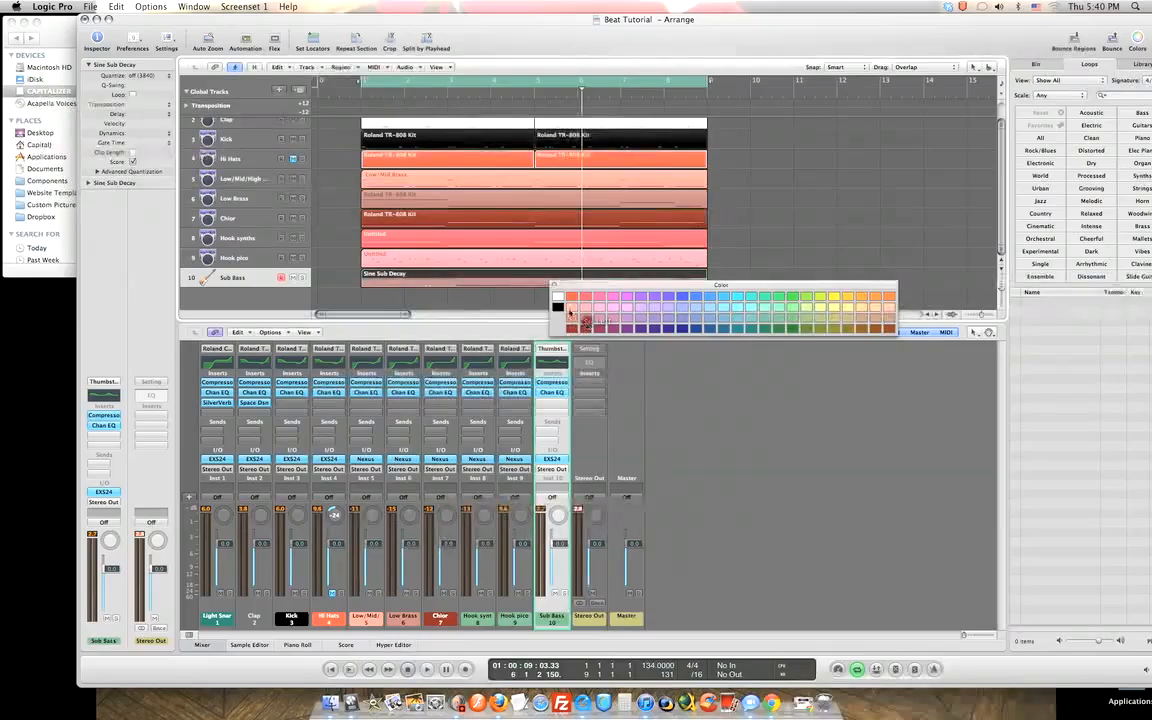
click(555, 286)
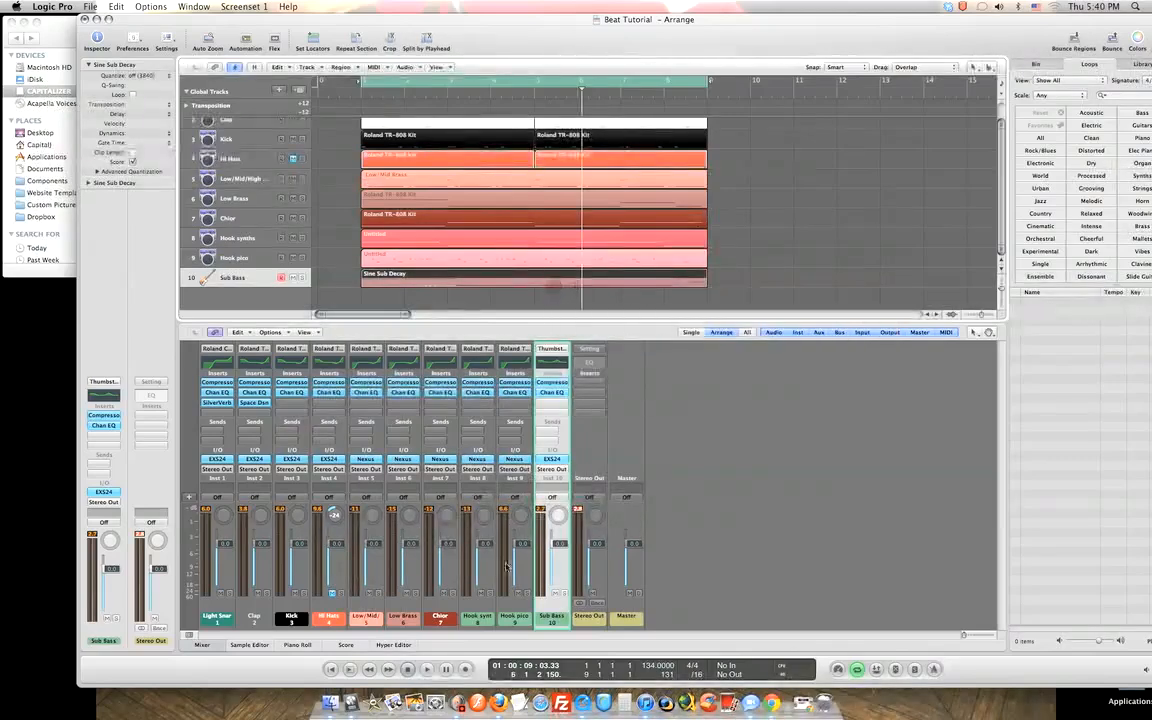
Colour the Hook synths track pink and the Hook pico track a muted pink.
click(490, 481)
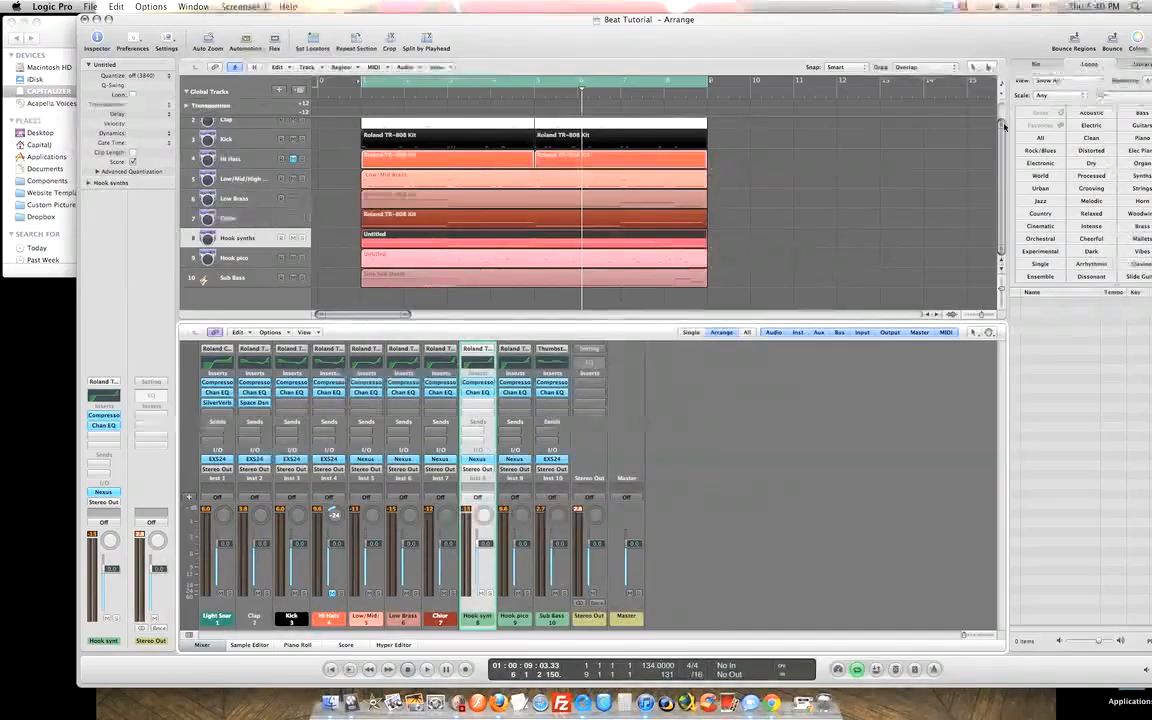
key(alt+c)
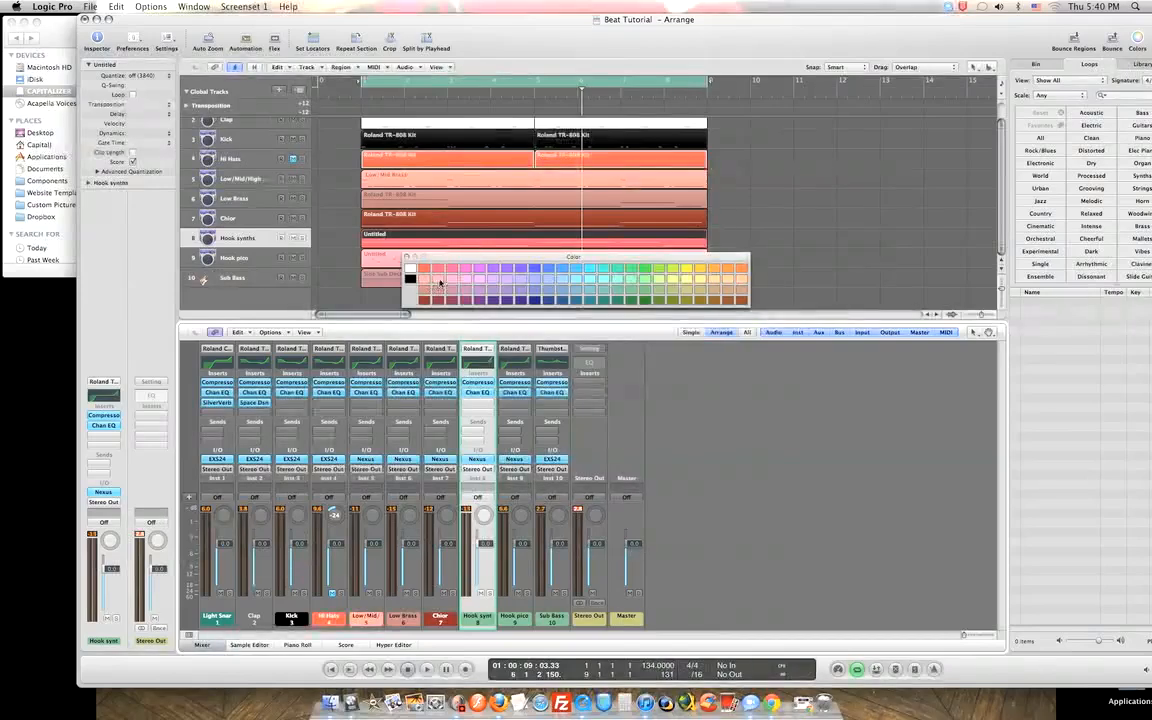
click(439, 281)
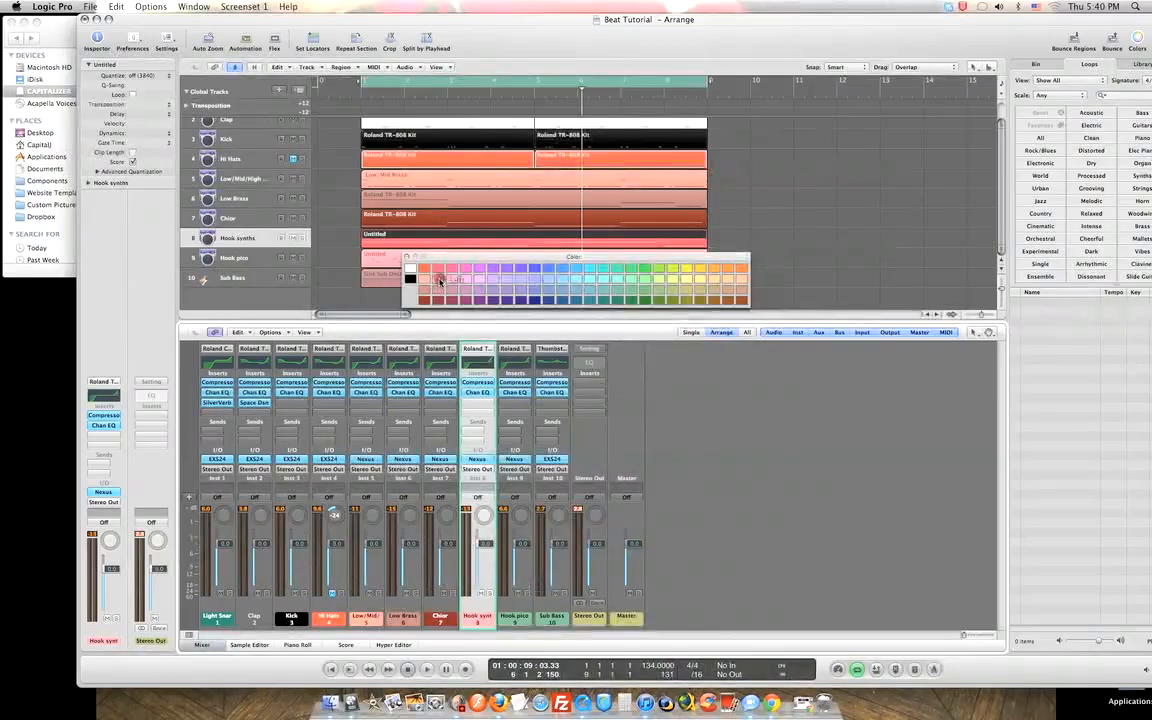
drag(495, 260, 546, 259)
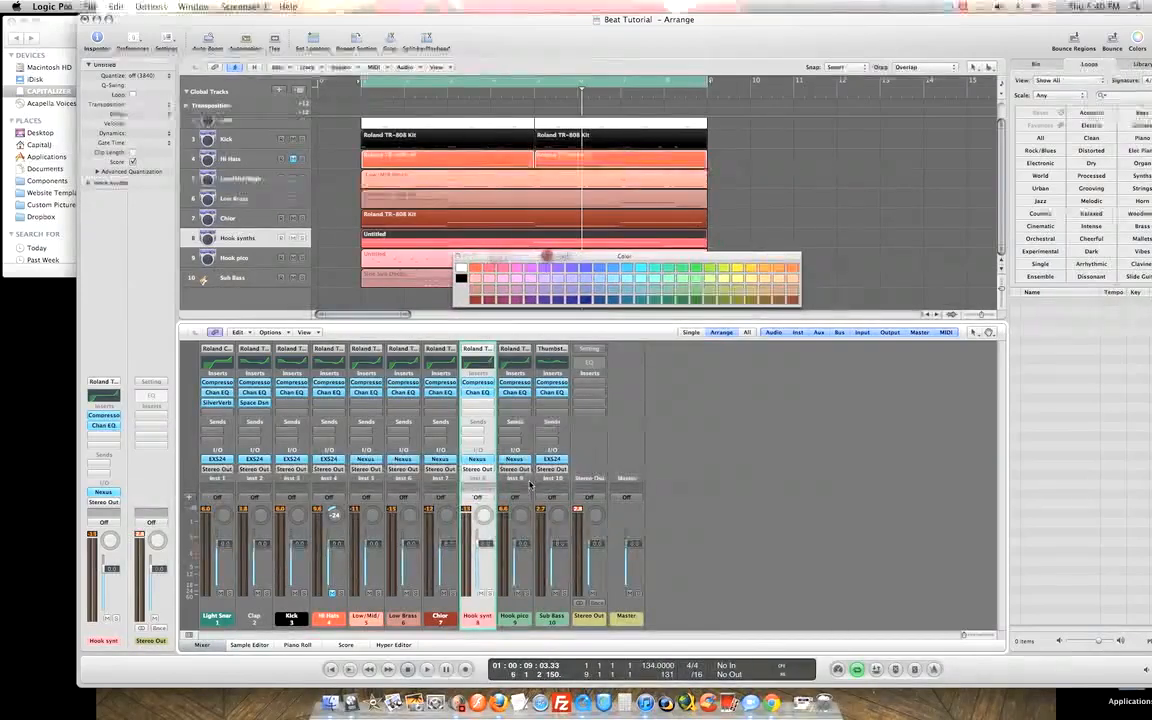
click(529, 481)
click(499, 288)
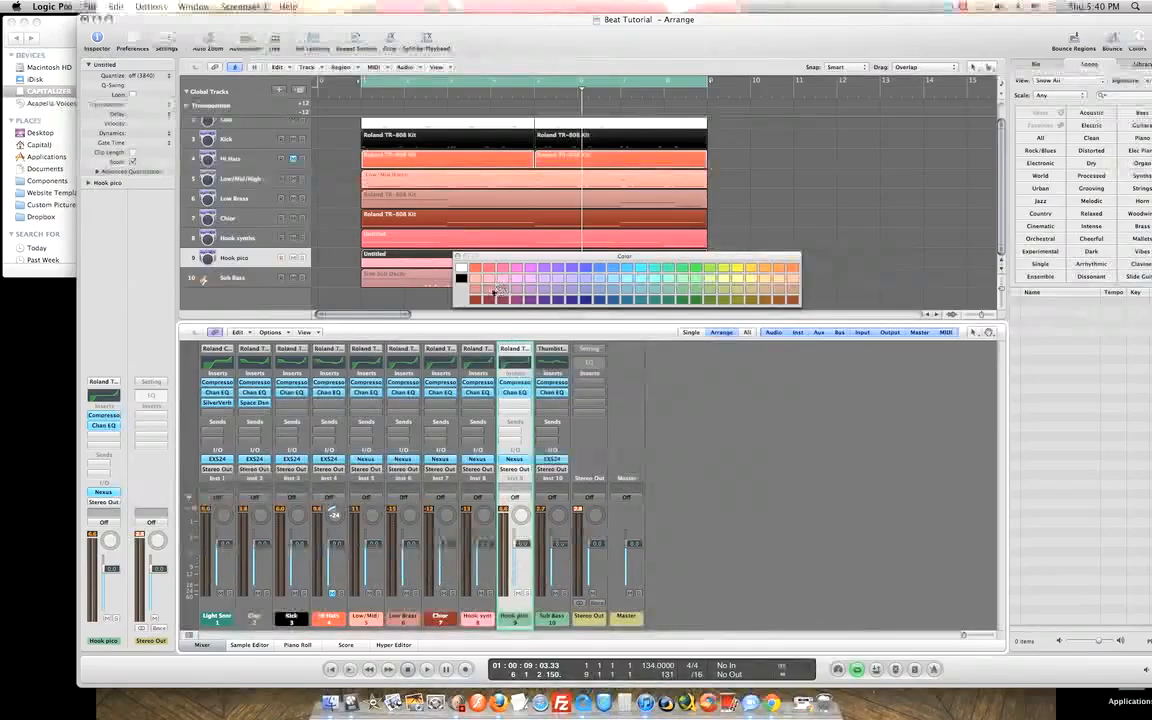
click(491, 290)
Give Hook synths a lighter pink, select Hook pico and Sub Bass, and close the palette.
drag(538, 259, 583, 290)
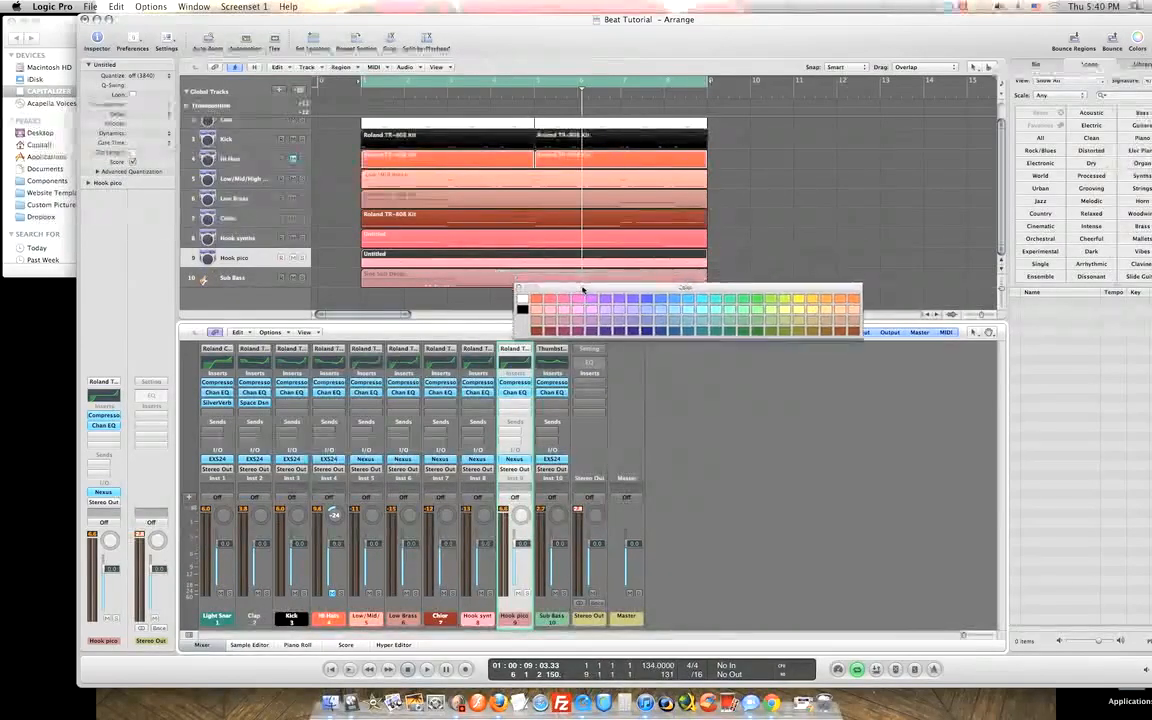
drag(583, 290, 548, 279)
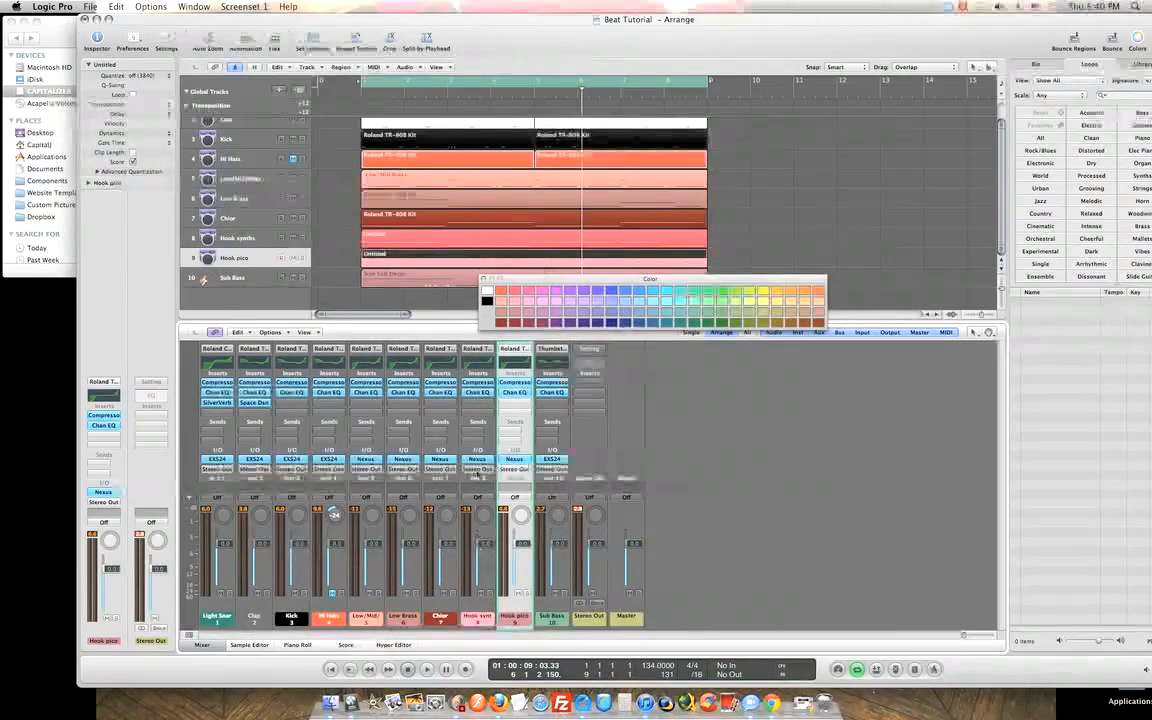
click(487, 443)
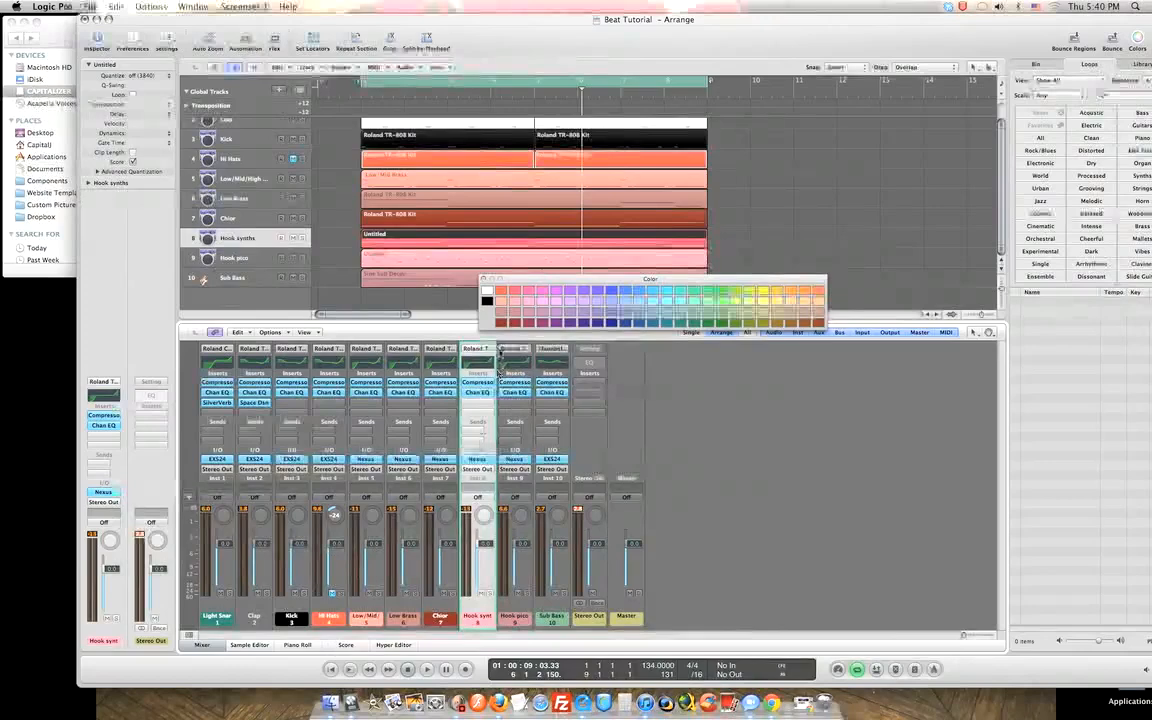
click(515, 293)
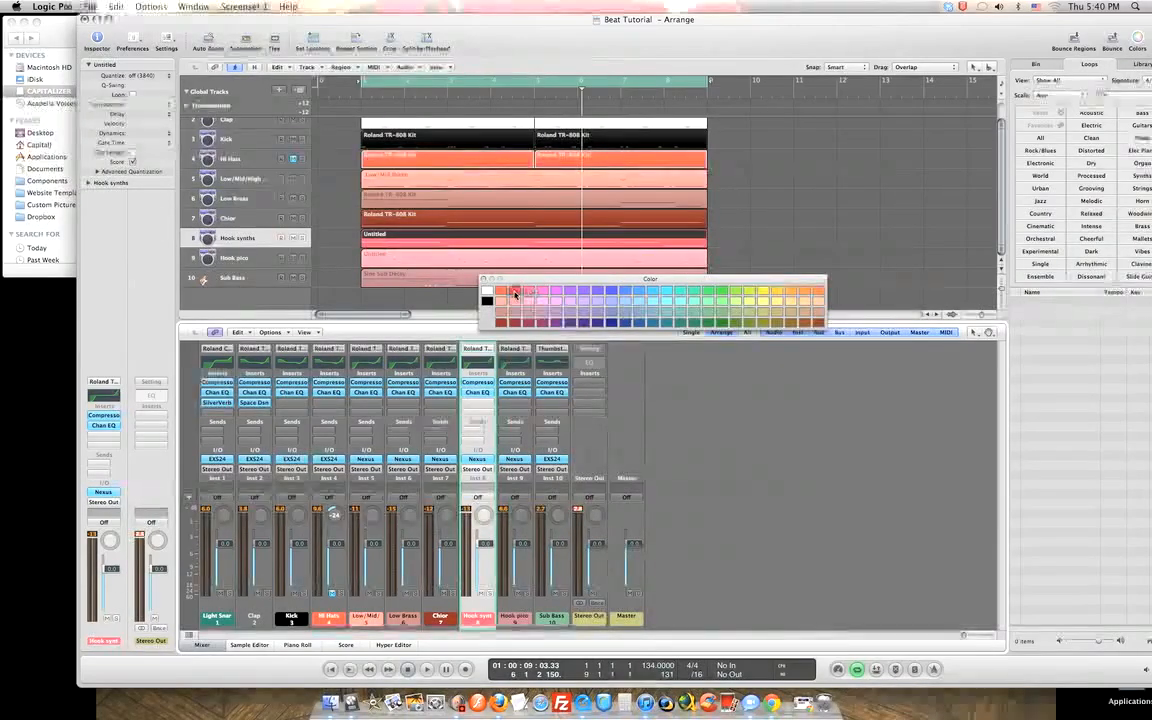
click(523, 423)
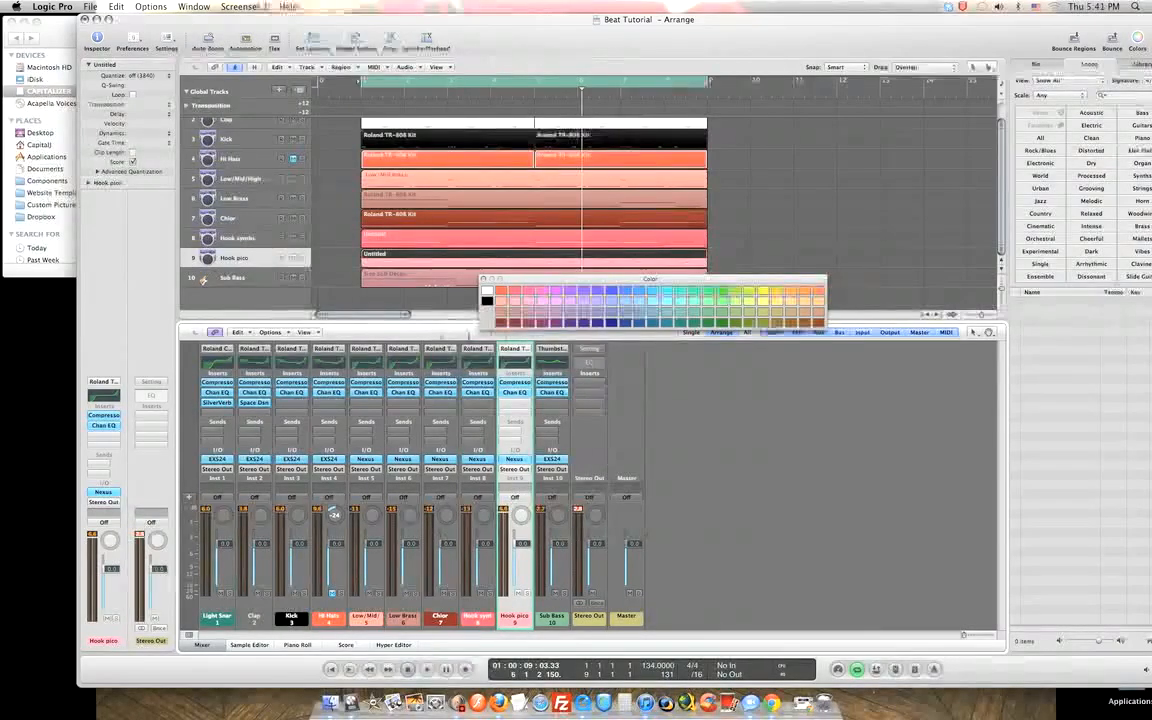
click(563, 444)
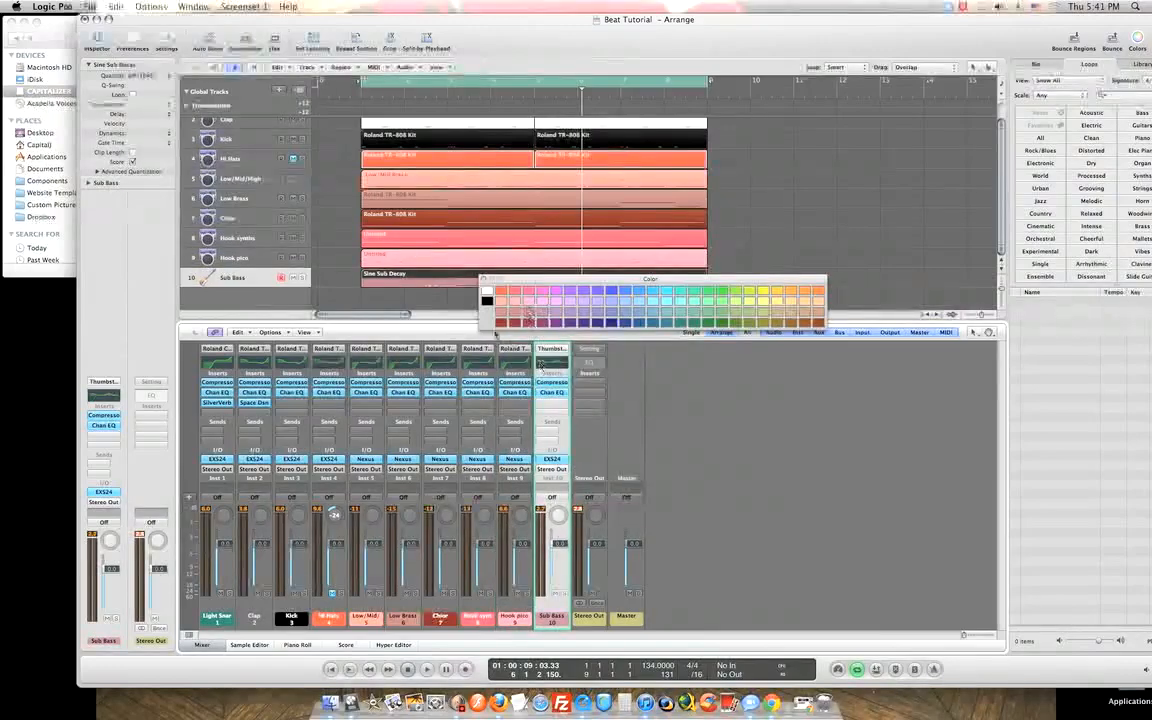
click(483, 280)
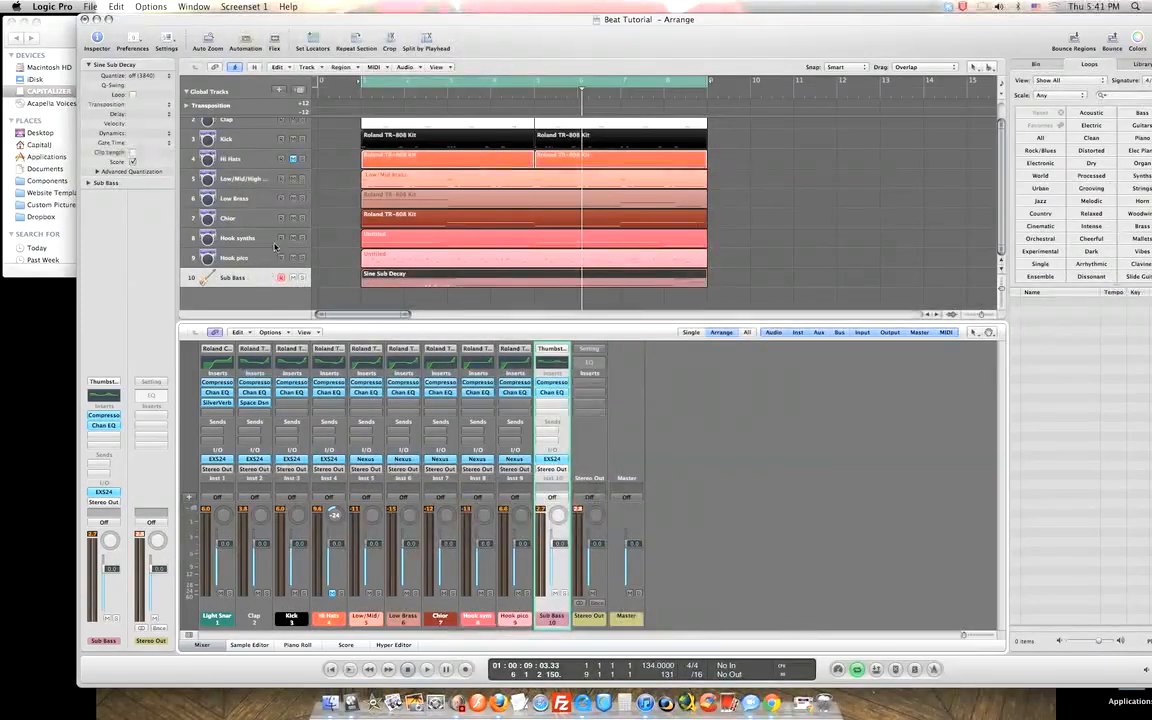
Unmute the Hi Hats track and move the Logic Pro window across the screen.
click(293, 160)
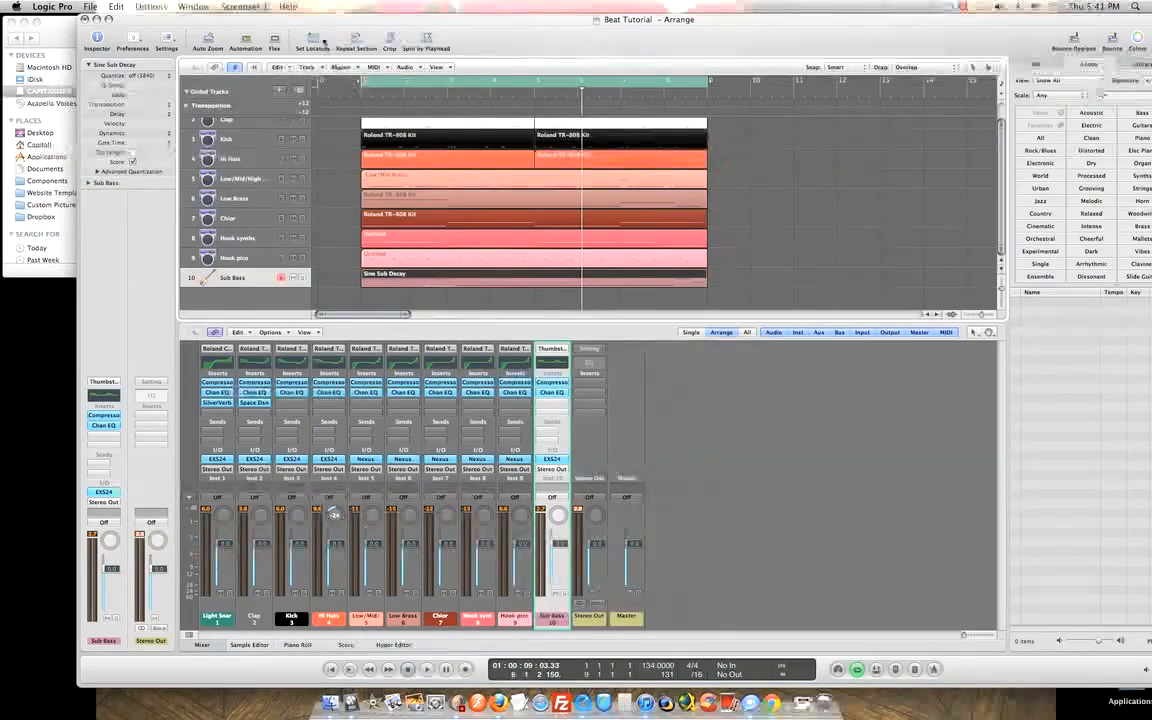
drag(326, 19, 279, 19)
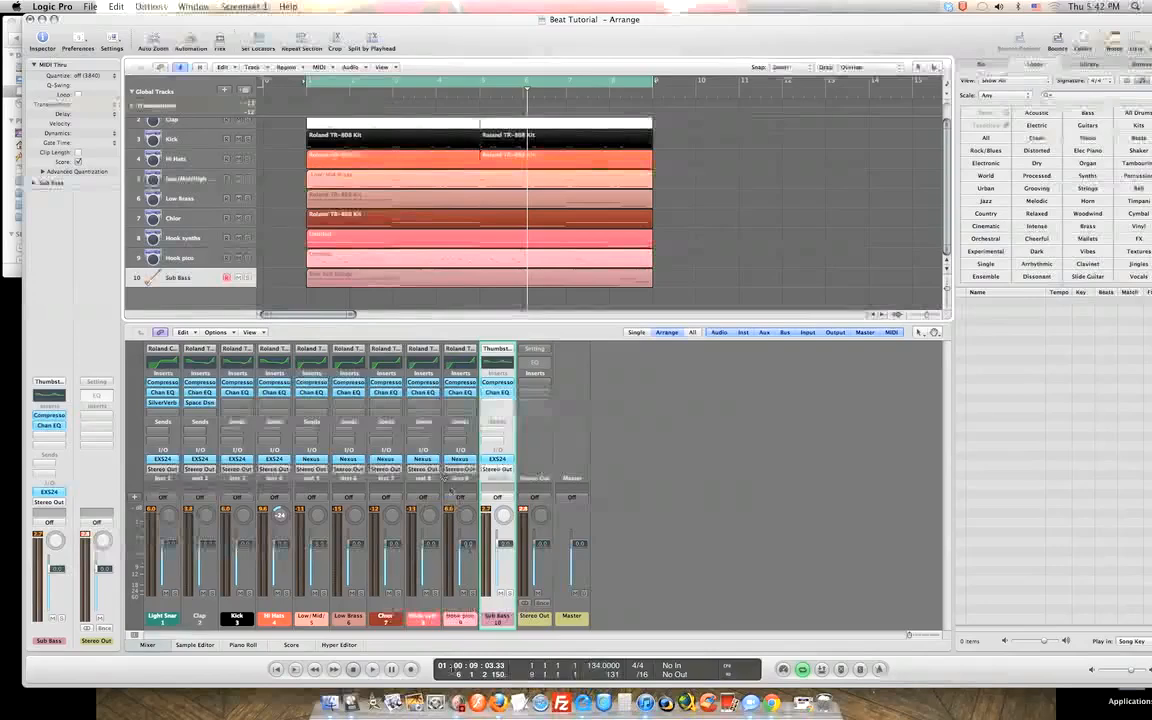
Stop the Screenium screen recording via its Dock icon's Capture menu.
click(440, 668)
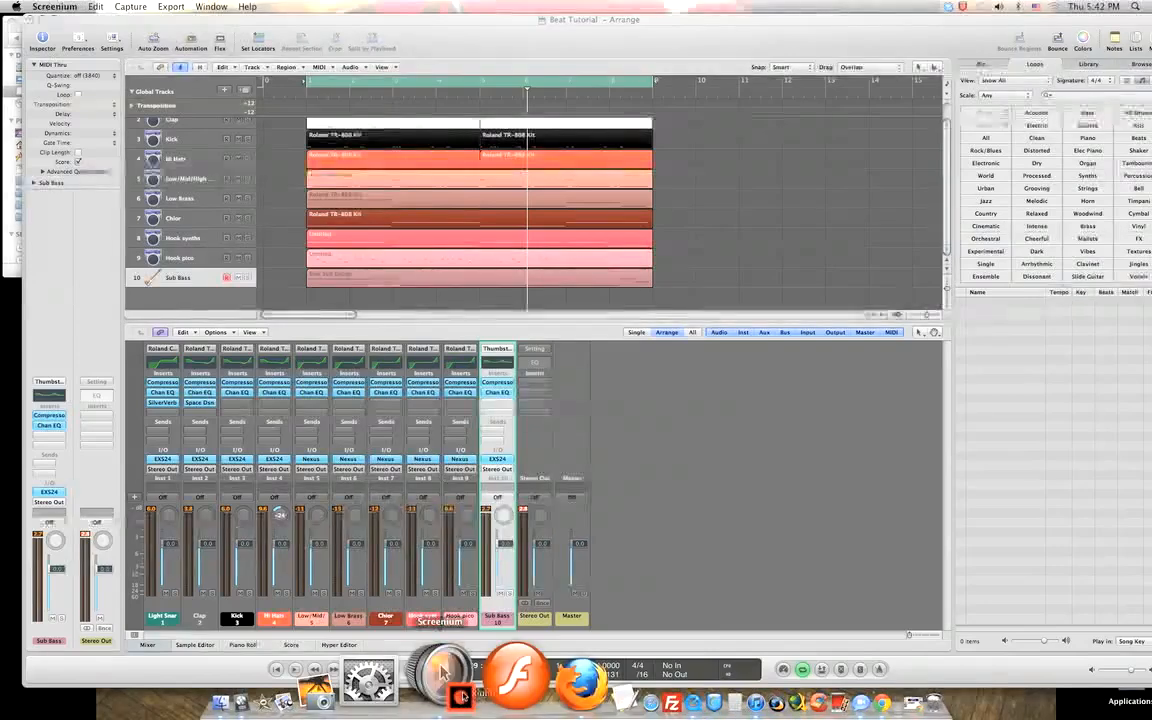
right_click(440, 668)
mouse_move(497, 553)
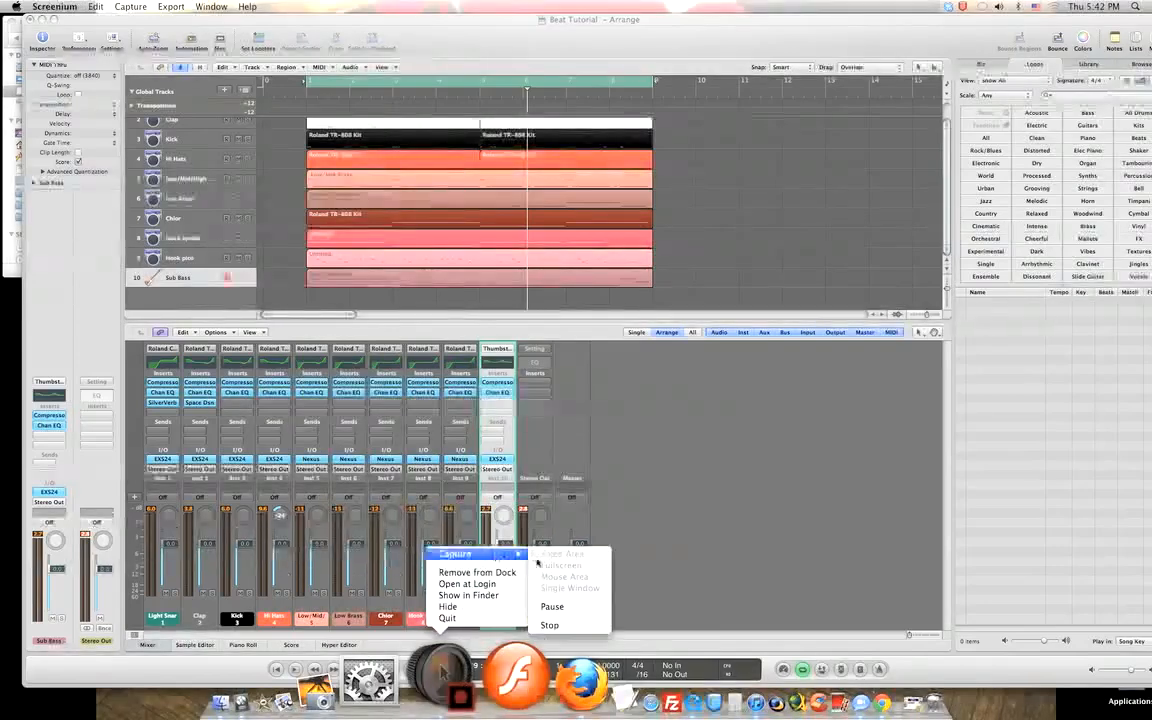
click(549, 625)
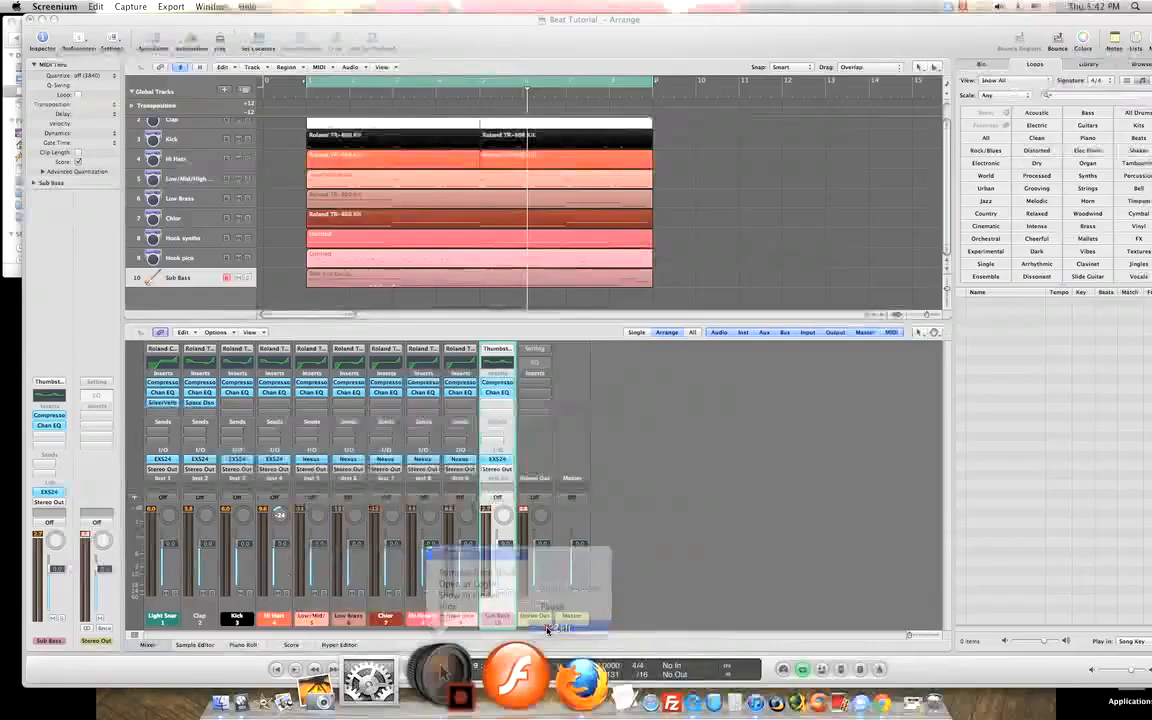